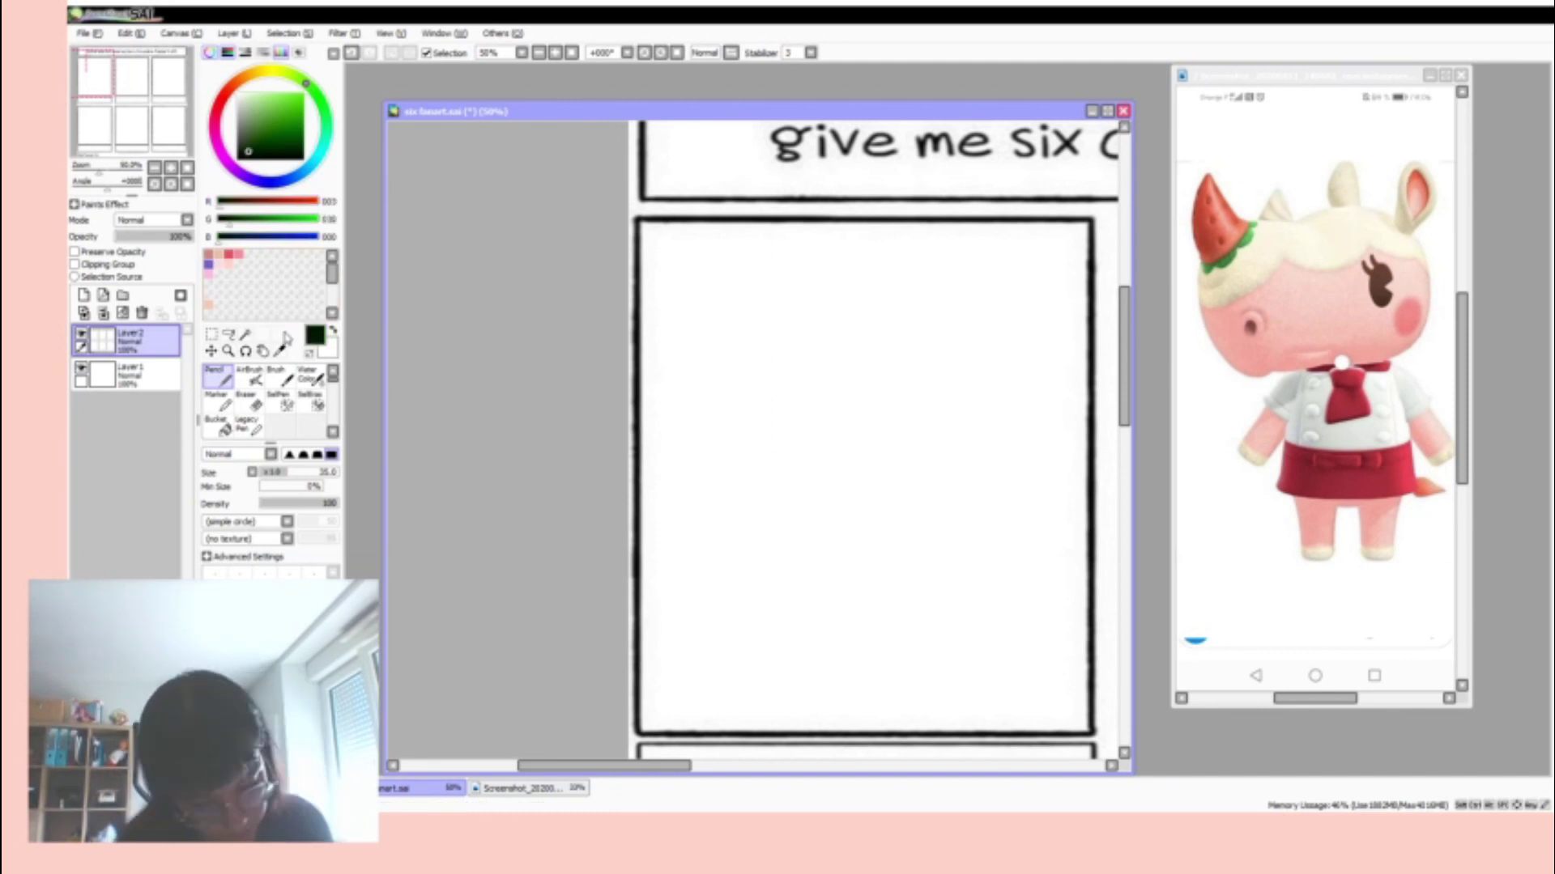
- Sketch the rhino's round head with two ears and a leaf-trimmed nose horn in the empty panel below the title
mouse_move(842, 307)
left_mouse_down()
mouse_move(870, 247)
mouse_move(875, 280)
mouse_move(954, 243)
mouse_move(965, 283)
left_mouse_up()
key("ctrl+z")
key("ctrl+z")
key("ctrl+z")
mouse_move(854, 322)
left_mouse_down()
mouse_move(875, 364)
mouse_move(857, 379)
mouse_move(870, 376)
left_mouse_up()
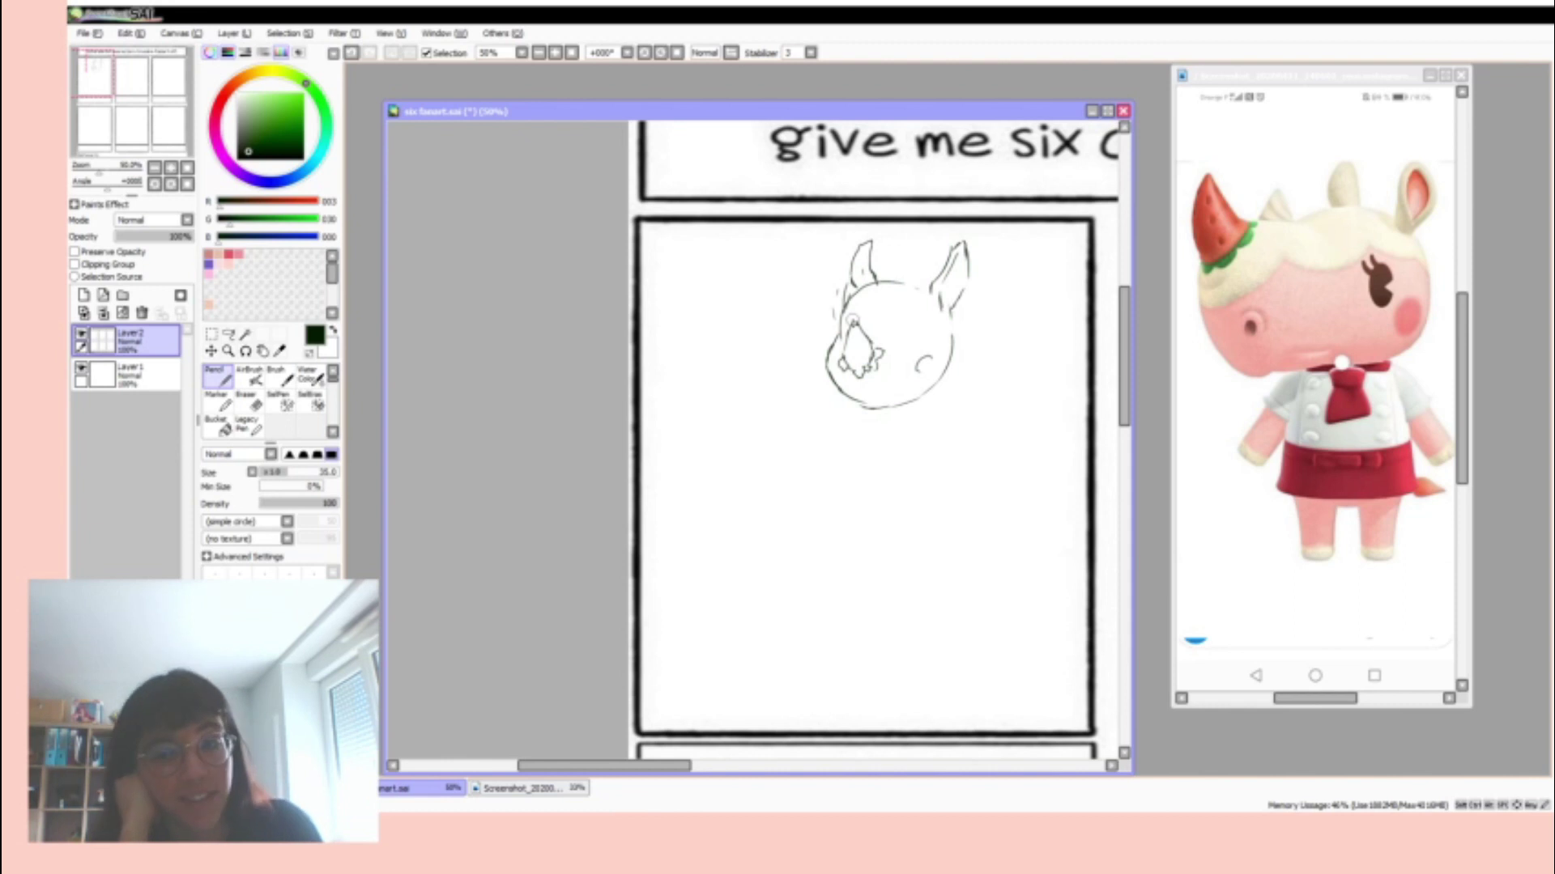
- Finish the head's small facial mark, and lasso, cut and paste the whole head onto its own layer
left_click_drag(907, 320, 902, 317)
key("a")
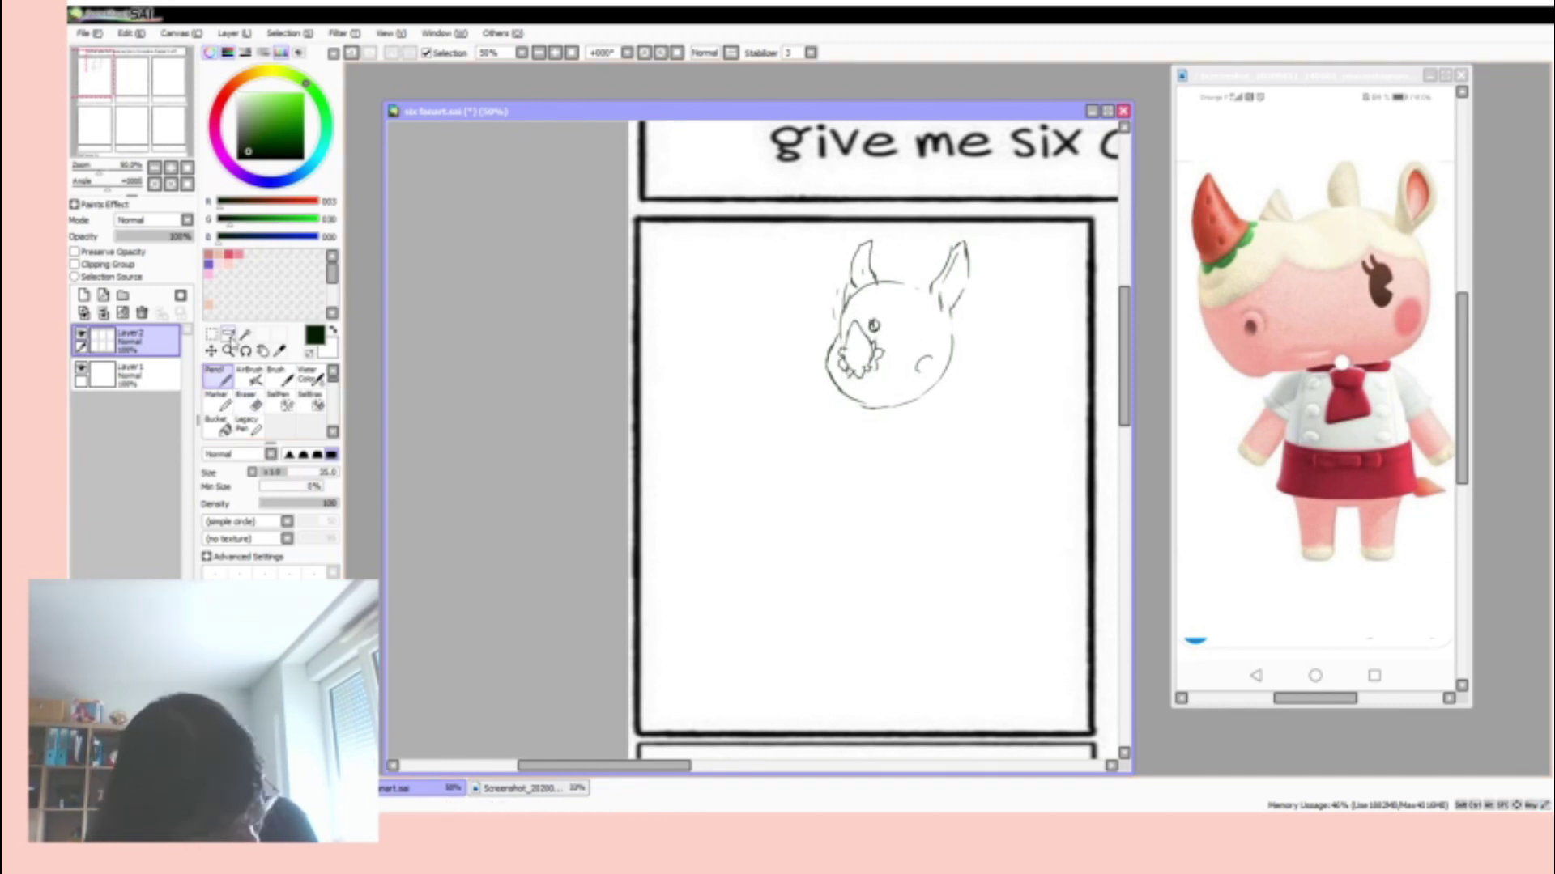
left_click_drag(1011, 289, 1004, 267)
key("ctrl+x")
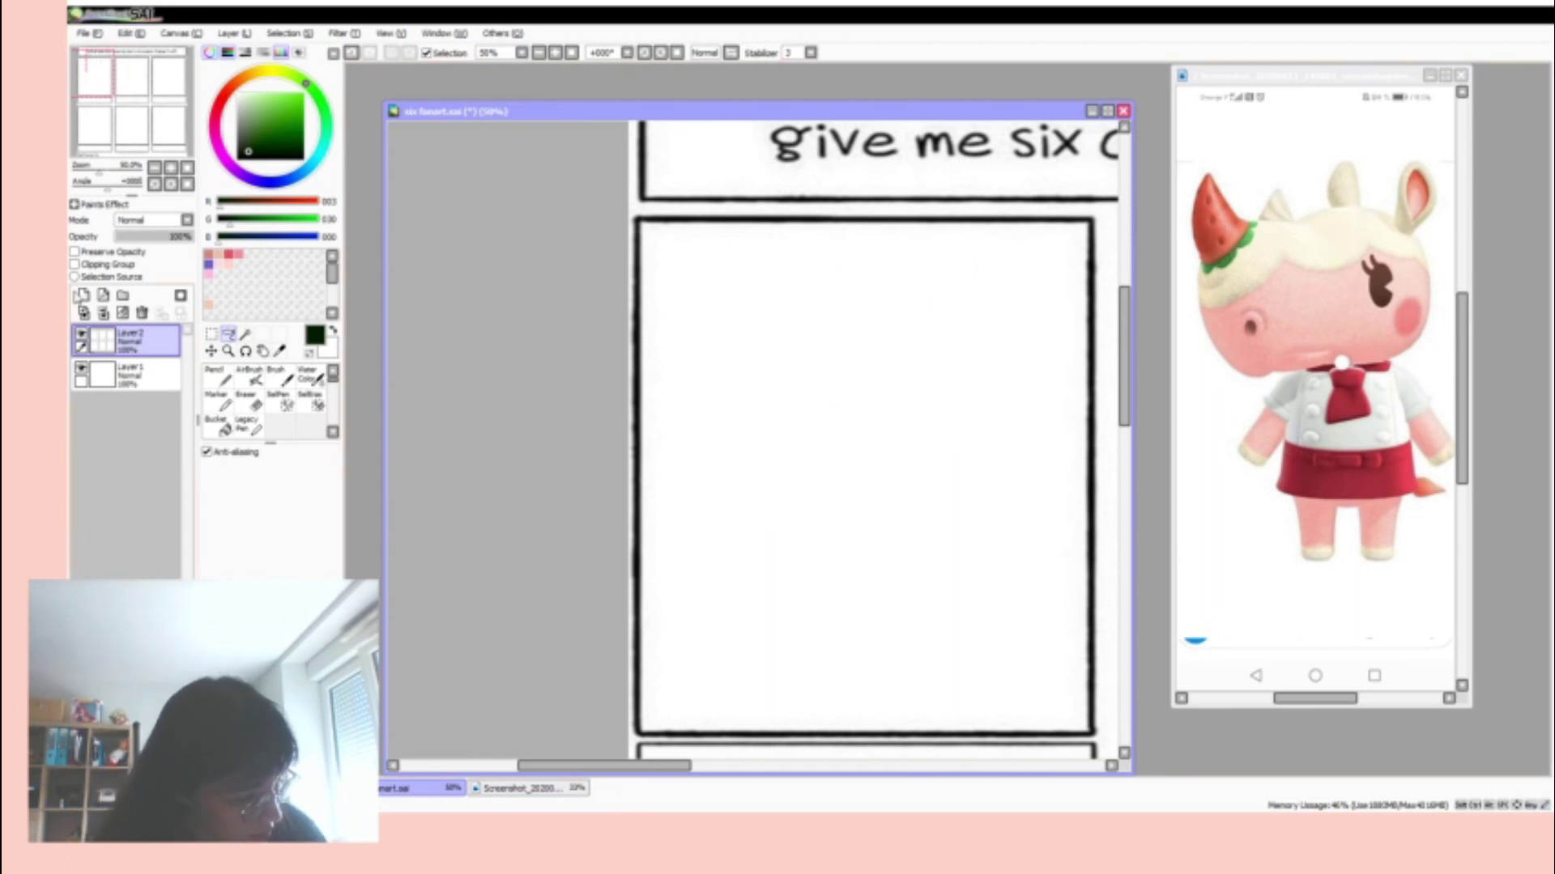
key("ctrl+v")
left_click(225, 377)
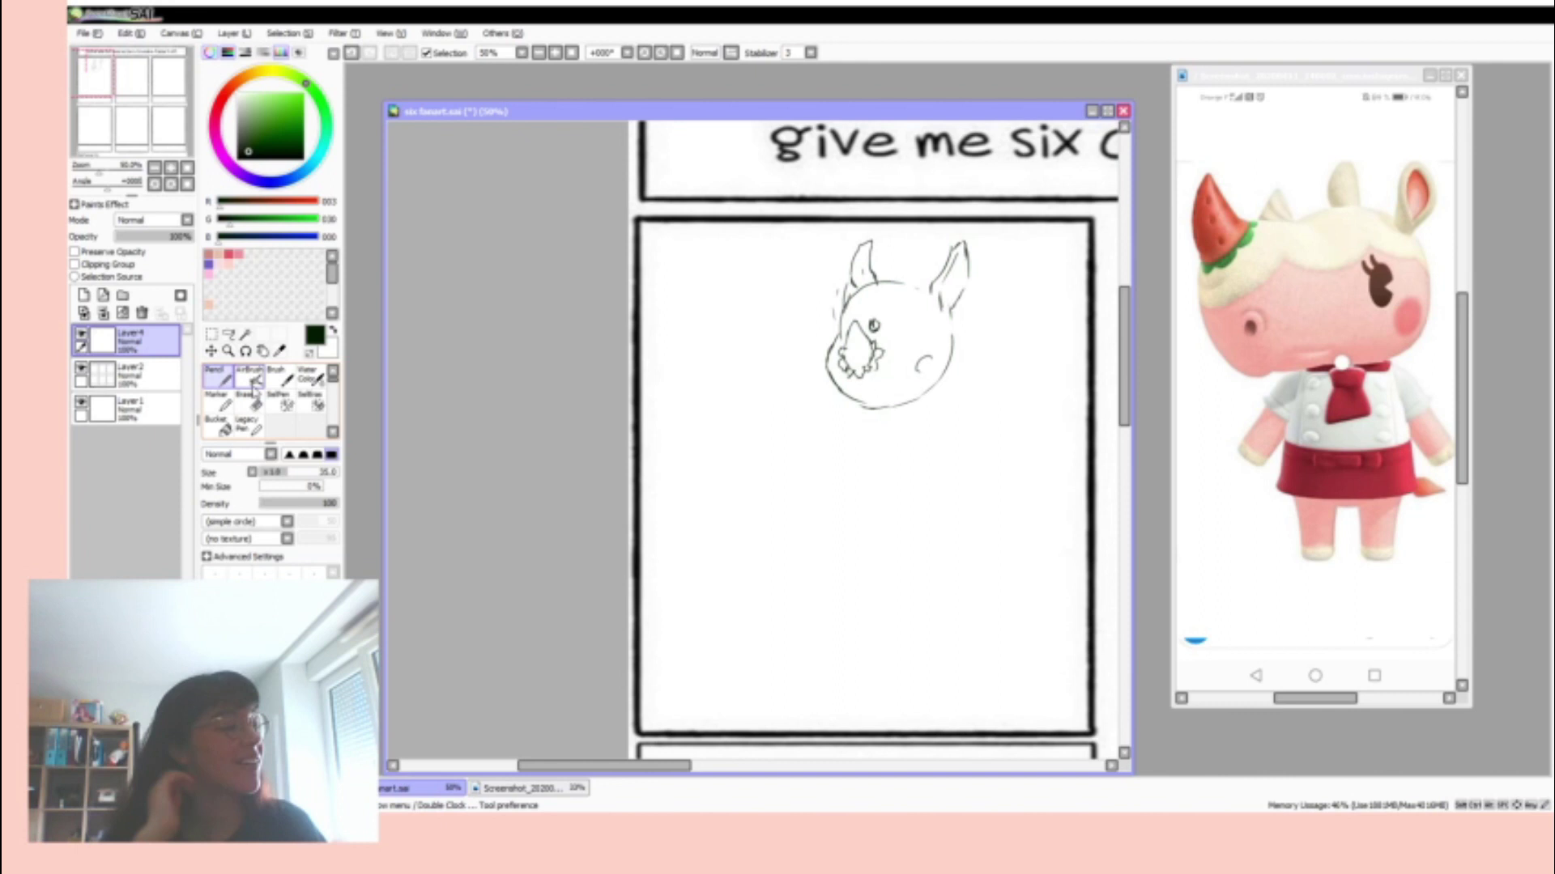
- Lasso the horn on the muzzle and shift it slightly toward the front of the face
key("a")
left_click_drag(868, 312, 881, 328)
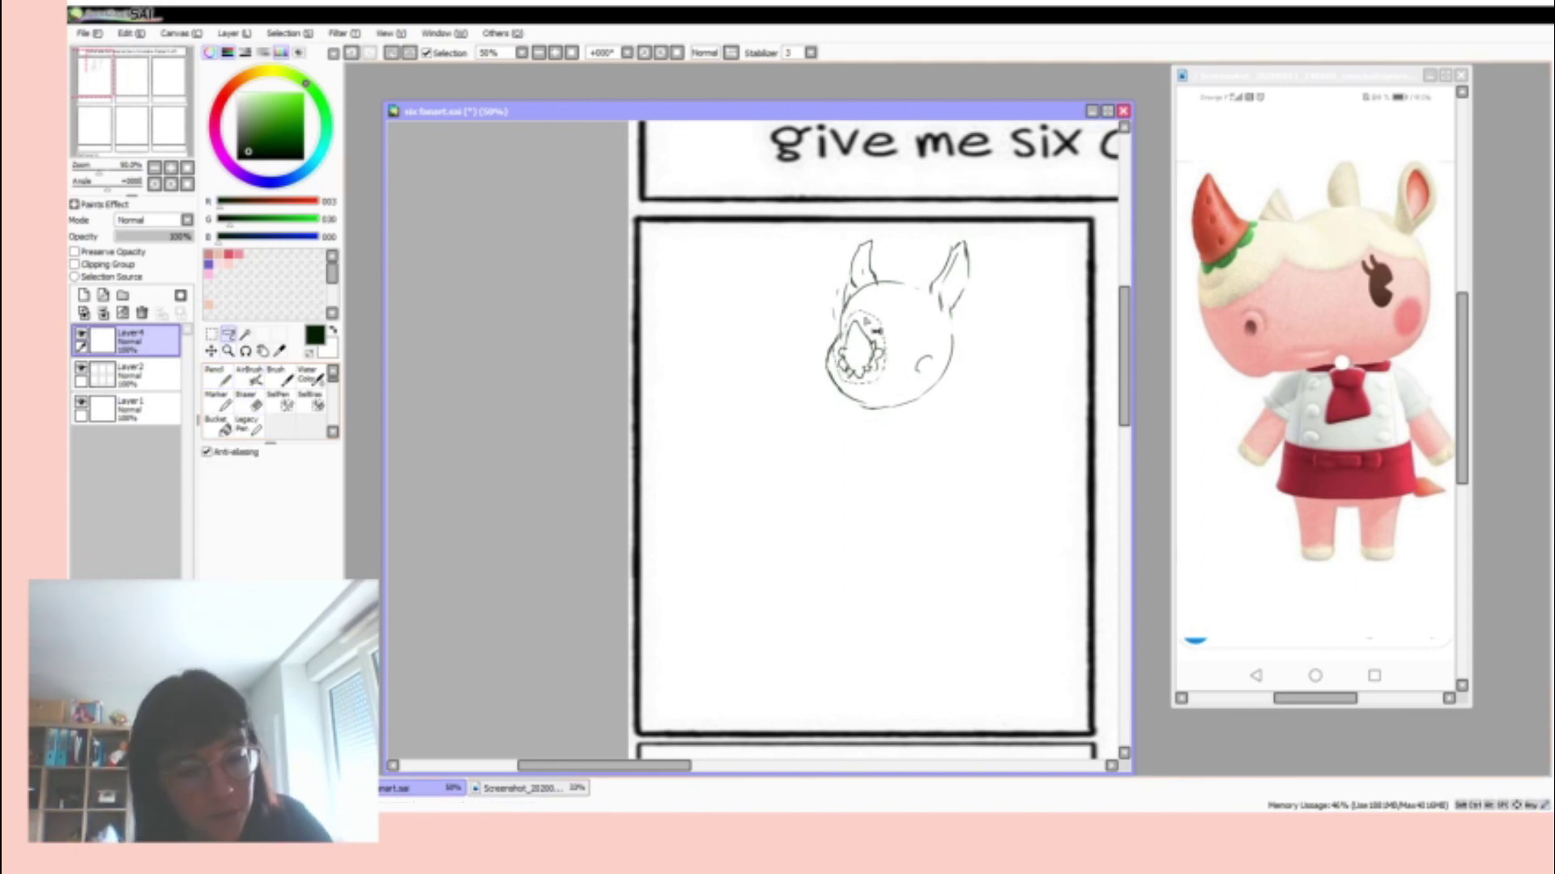
key("ctrl+t")
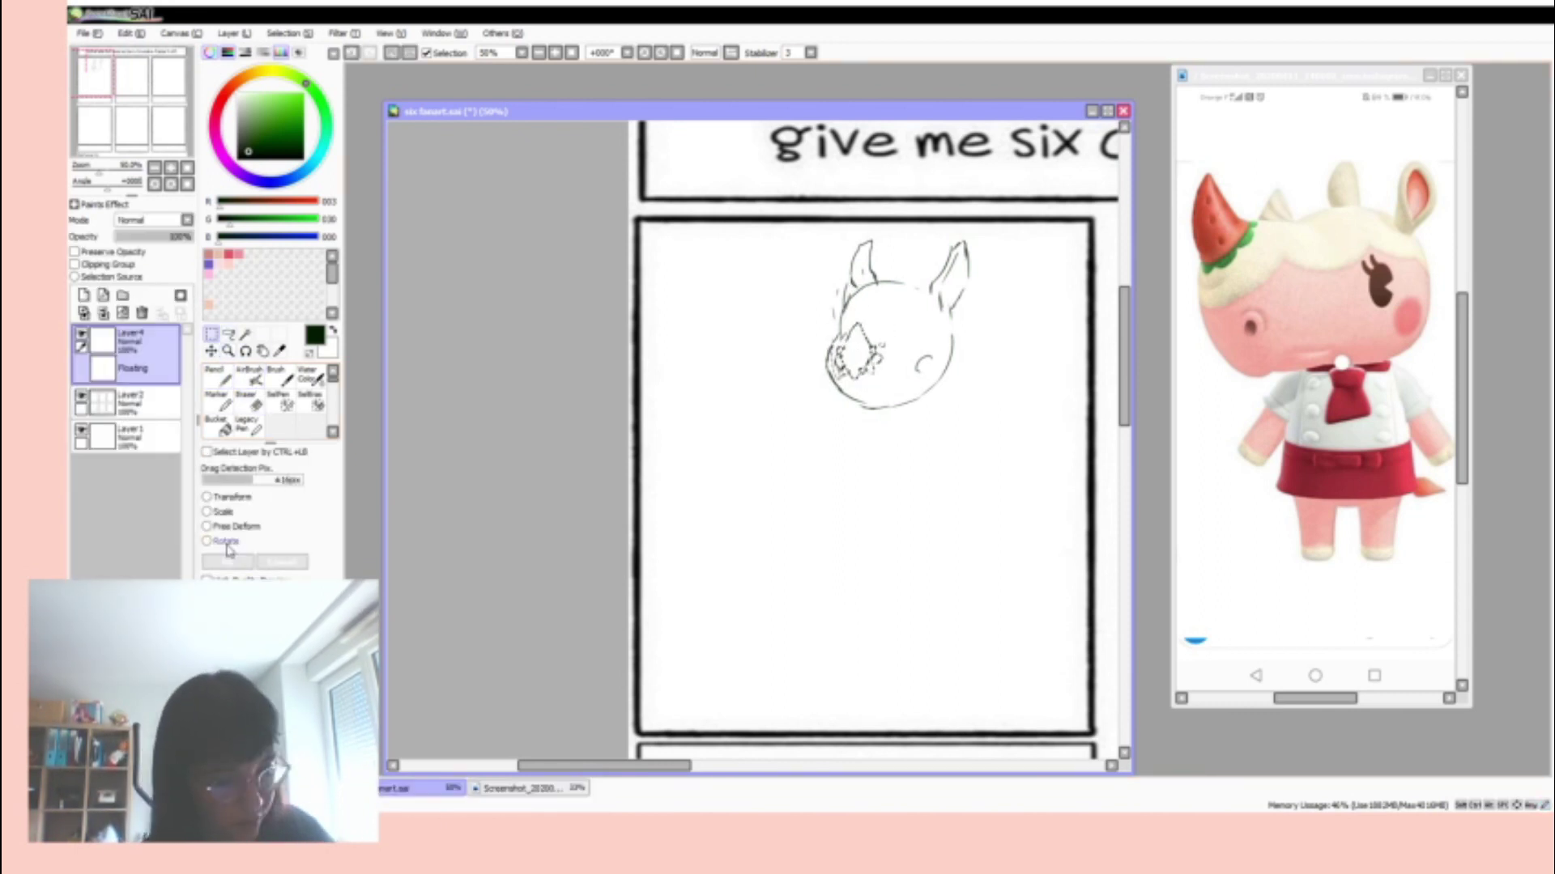
key("e")
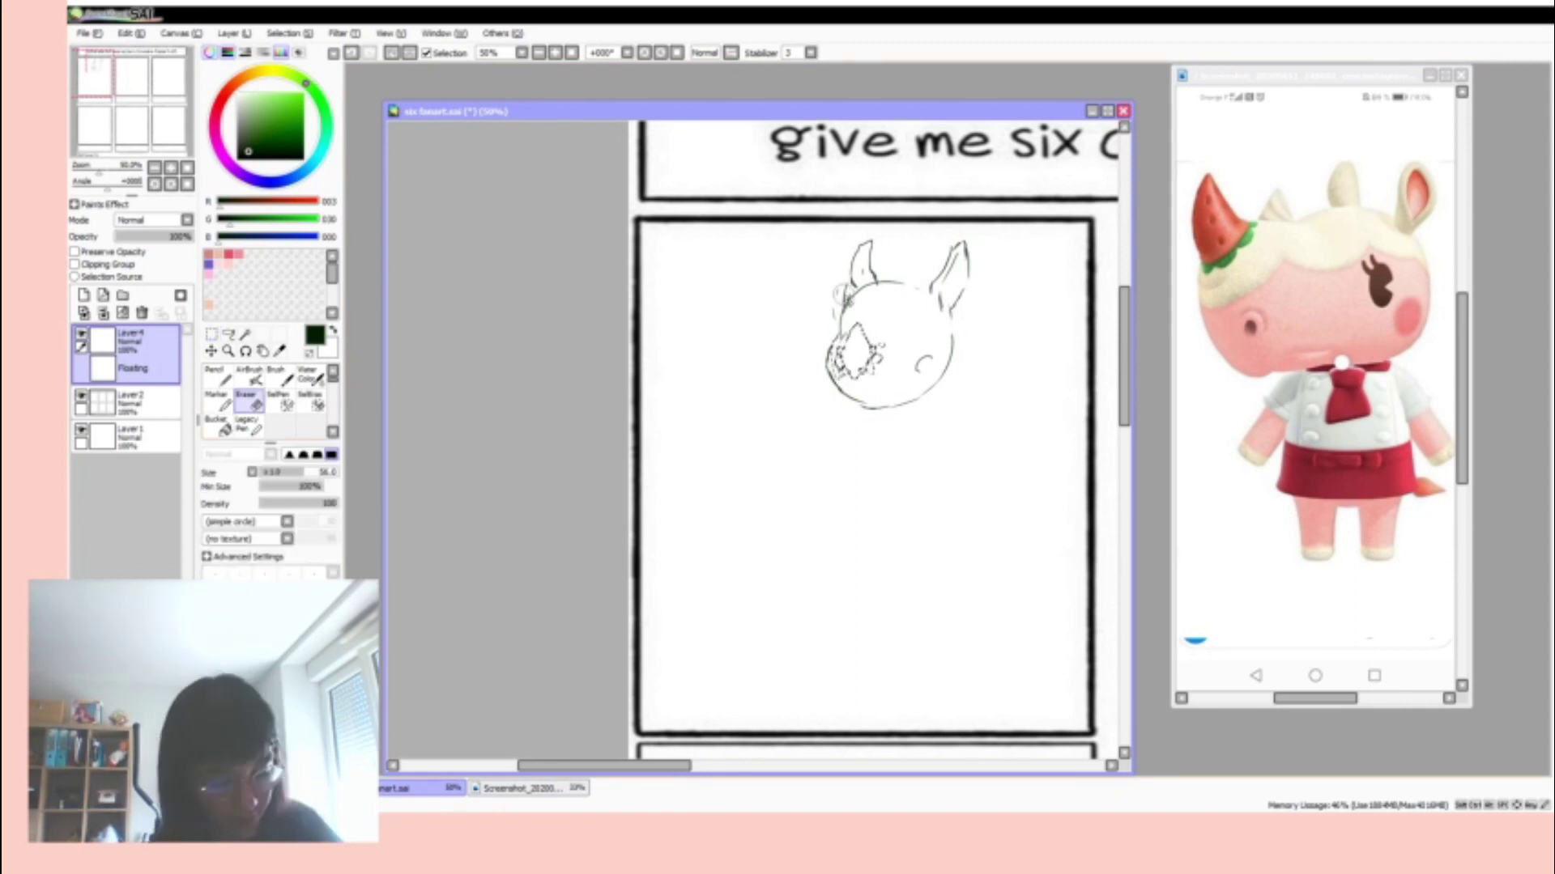
- Adjust the near ear and lift the far ear with a rotate transform to reposition it on the head
key("n")
left_click_drag(923, 308, 958, 293)
key("e")
key("v")
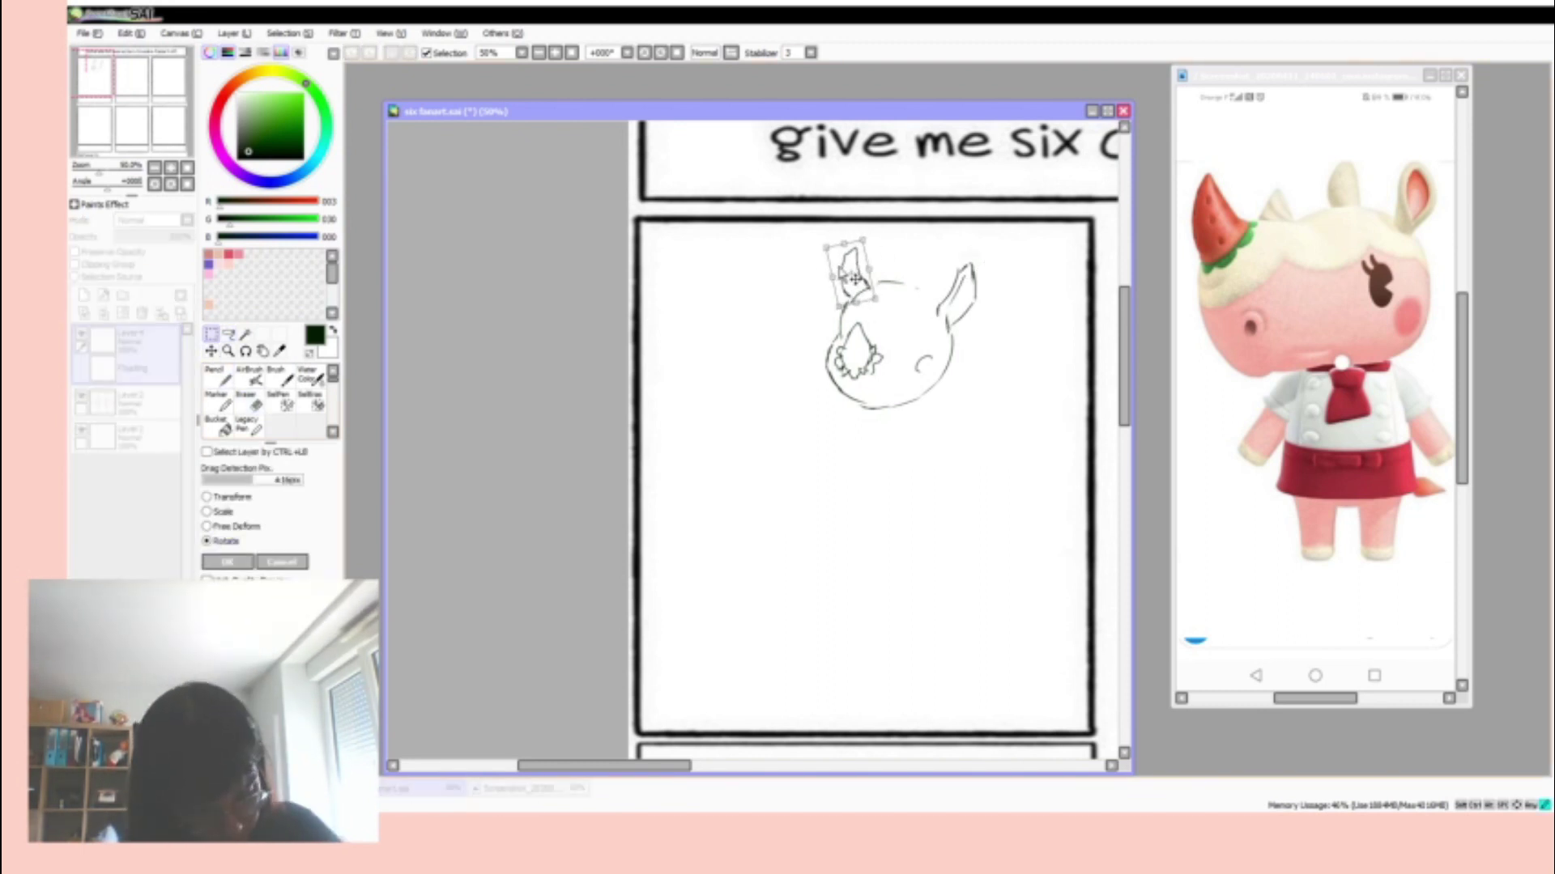
- Draw both eyes with lashes, the mouth and the line behind the cheek down to the neck
key("n")
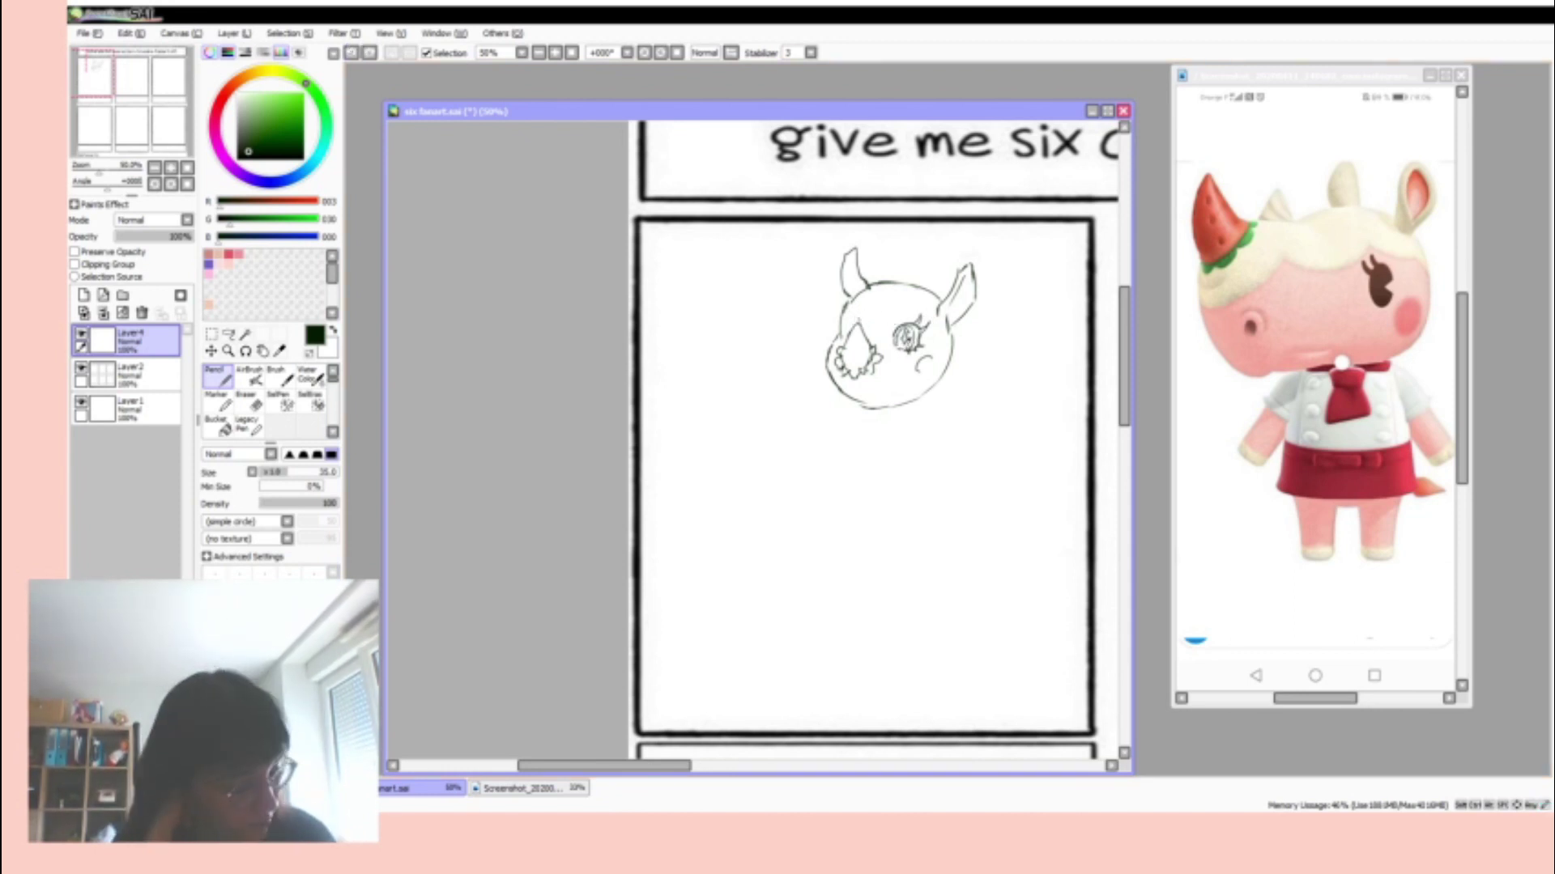
mouse_move(855, 319)
left_mouse_down()
mouse_move(851, 277)
mouse_move(936, 303)
mouse_move(902, 313)
mouse_move(897, 393)
mouse_move(842, 401)
left_mouse_up()
left_click_drag(943, 355, 950, 395)
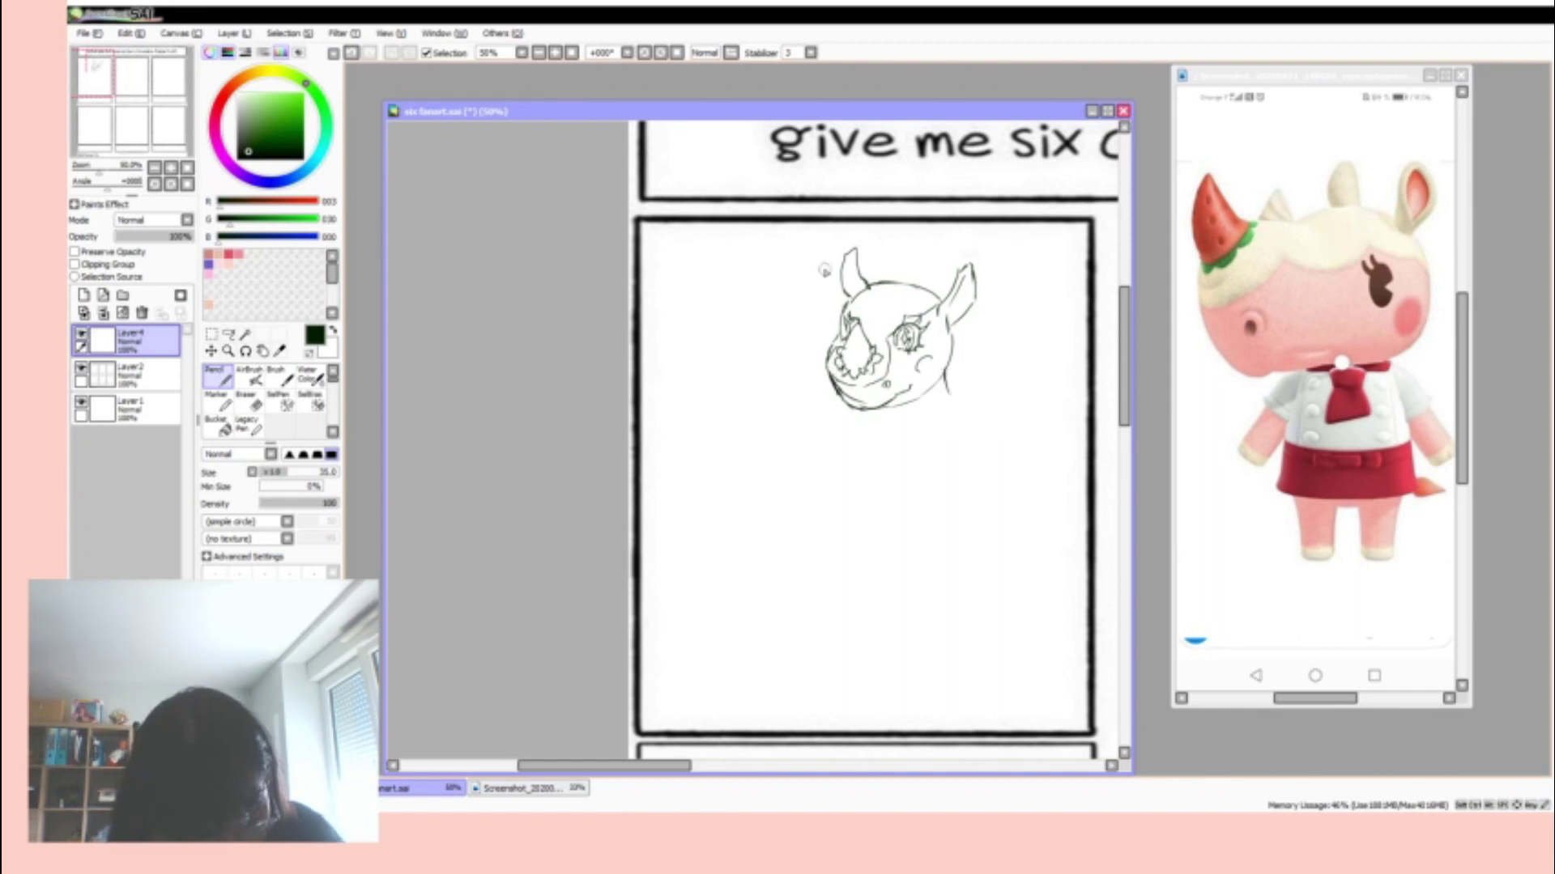
- Lasso the muzzle with the horn, move it down and outward from the face, and deselect
left_click(229, 333)
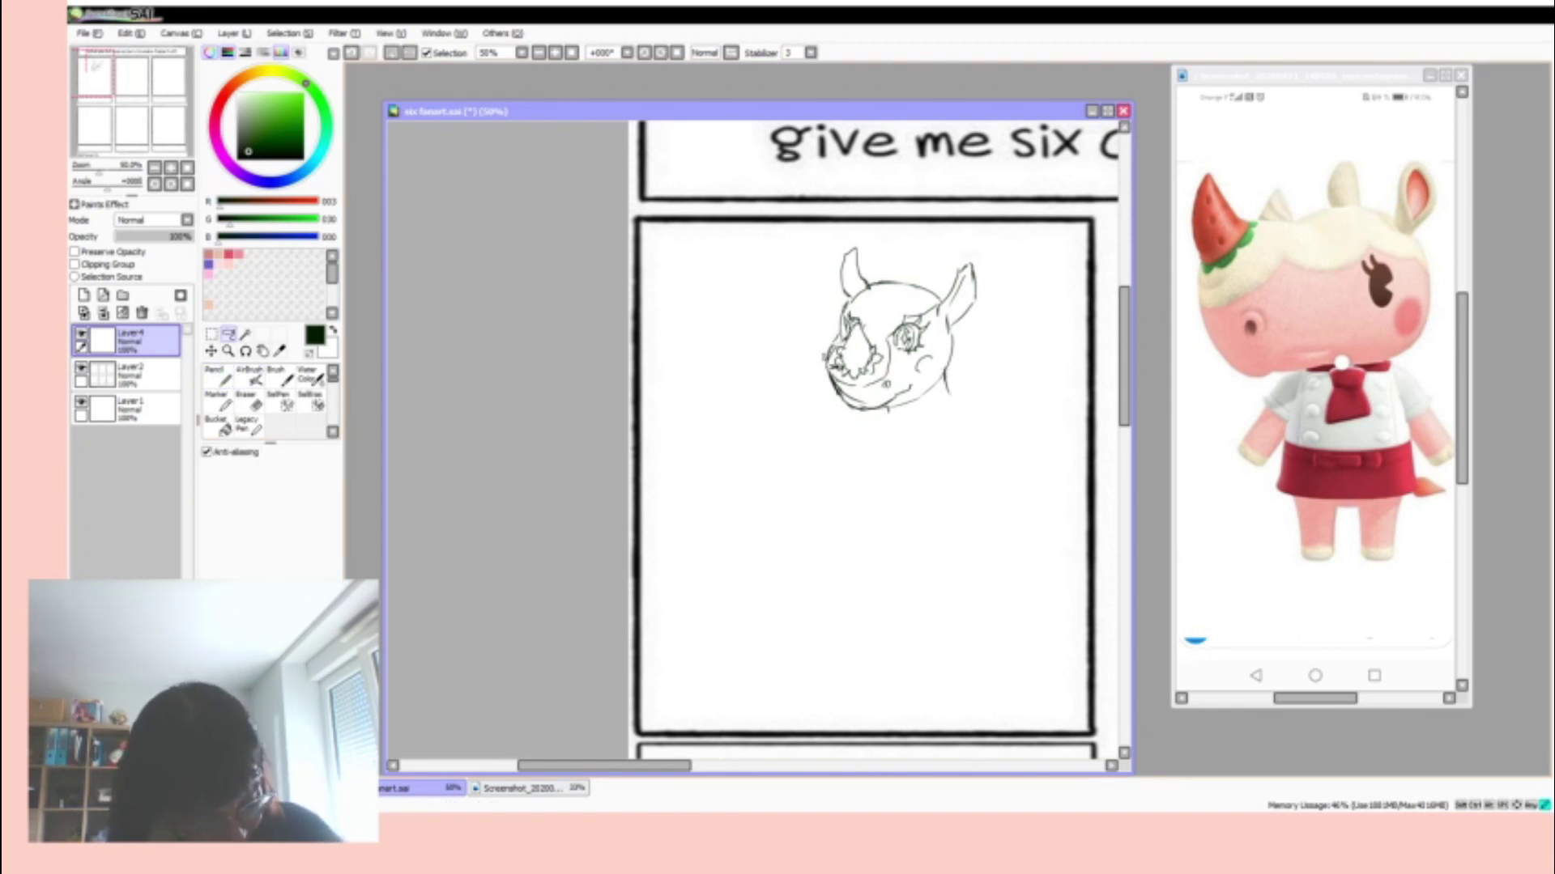
mouse_move(911, 401)
left_mouse_down()
mouse_move(824, 405)
mouse_move(854, 390)
left_mouse_up()
left_click(210, 349)
left_click(393, 53)
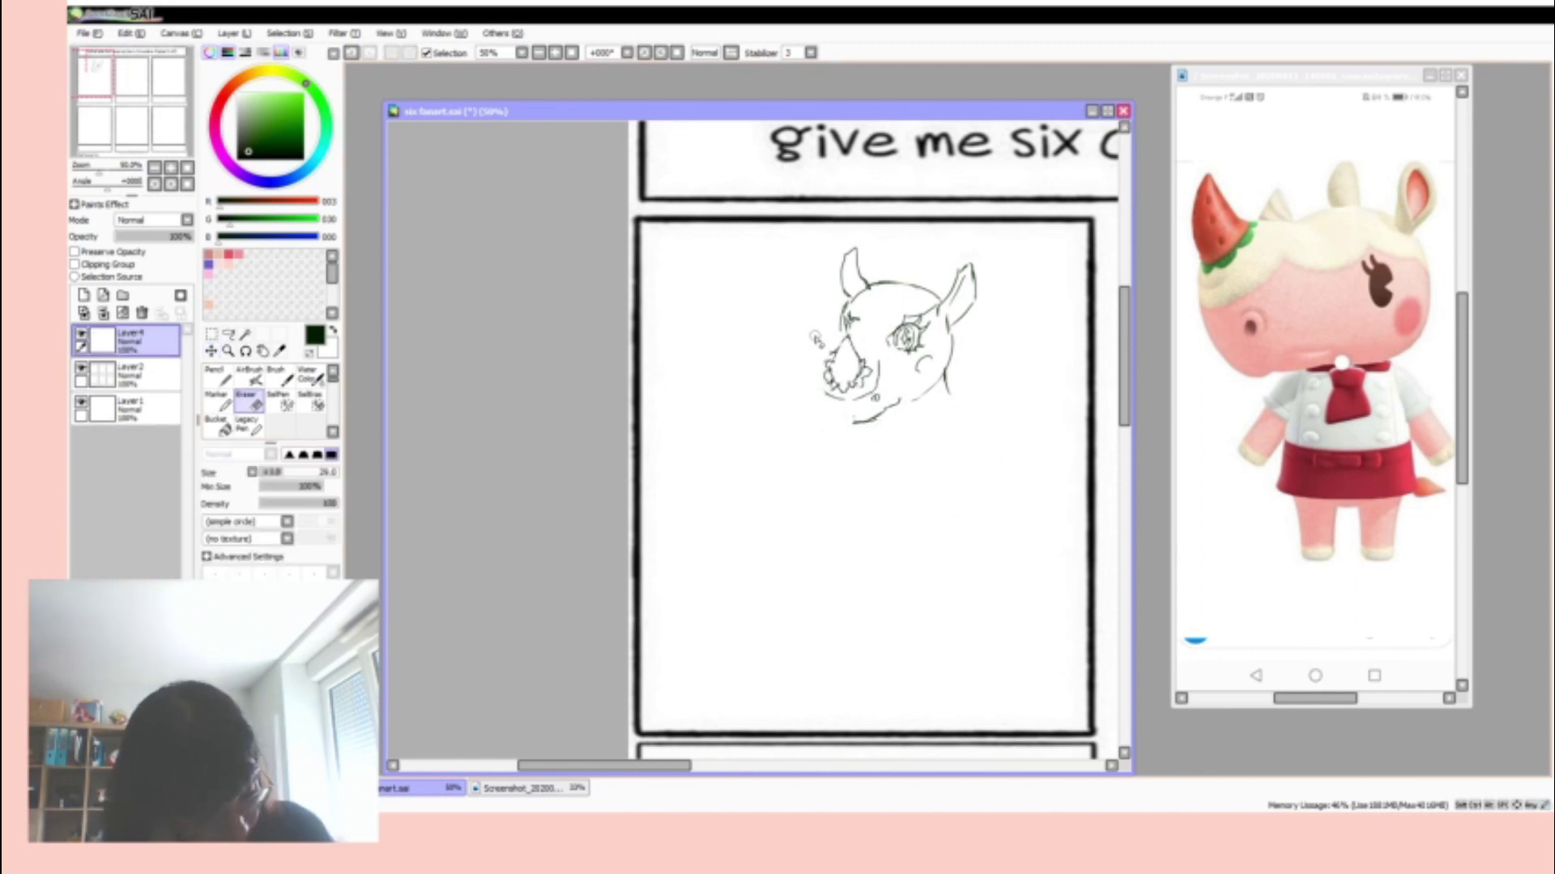
- Redraw the muzzle outline around the moved horn and complete the far eye
key("n")
key("ctrl")
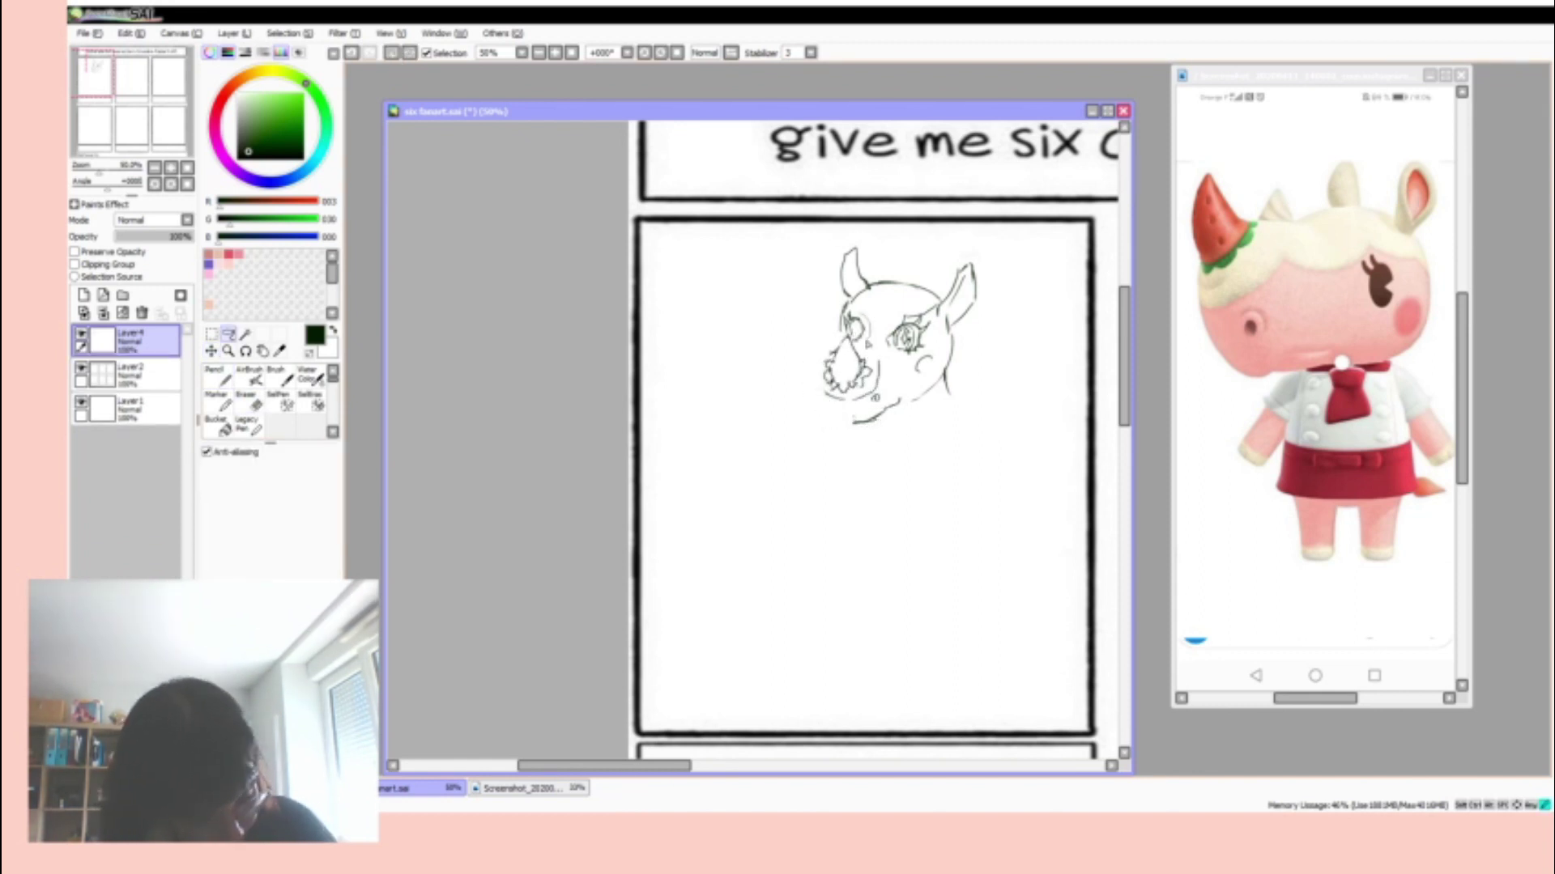
mouse_move(830, 336)
left_mouse_down()
mouse_move(822, 373)
mouse_move(854, 425)
left_mouse_up()
left_click_drag(871, 356, 878, 368)
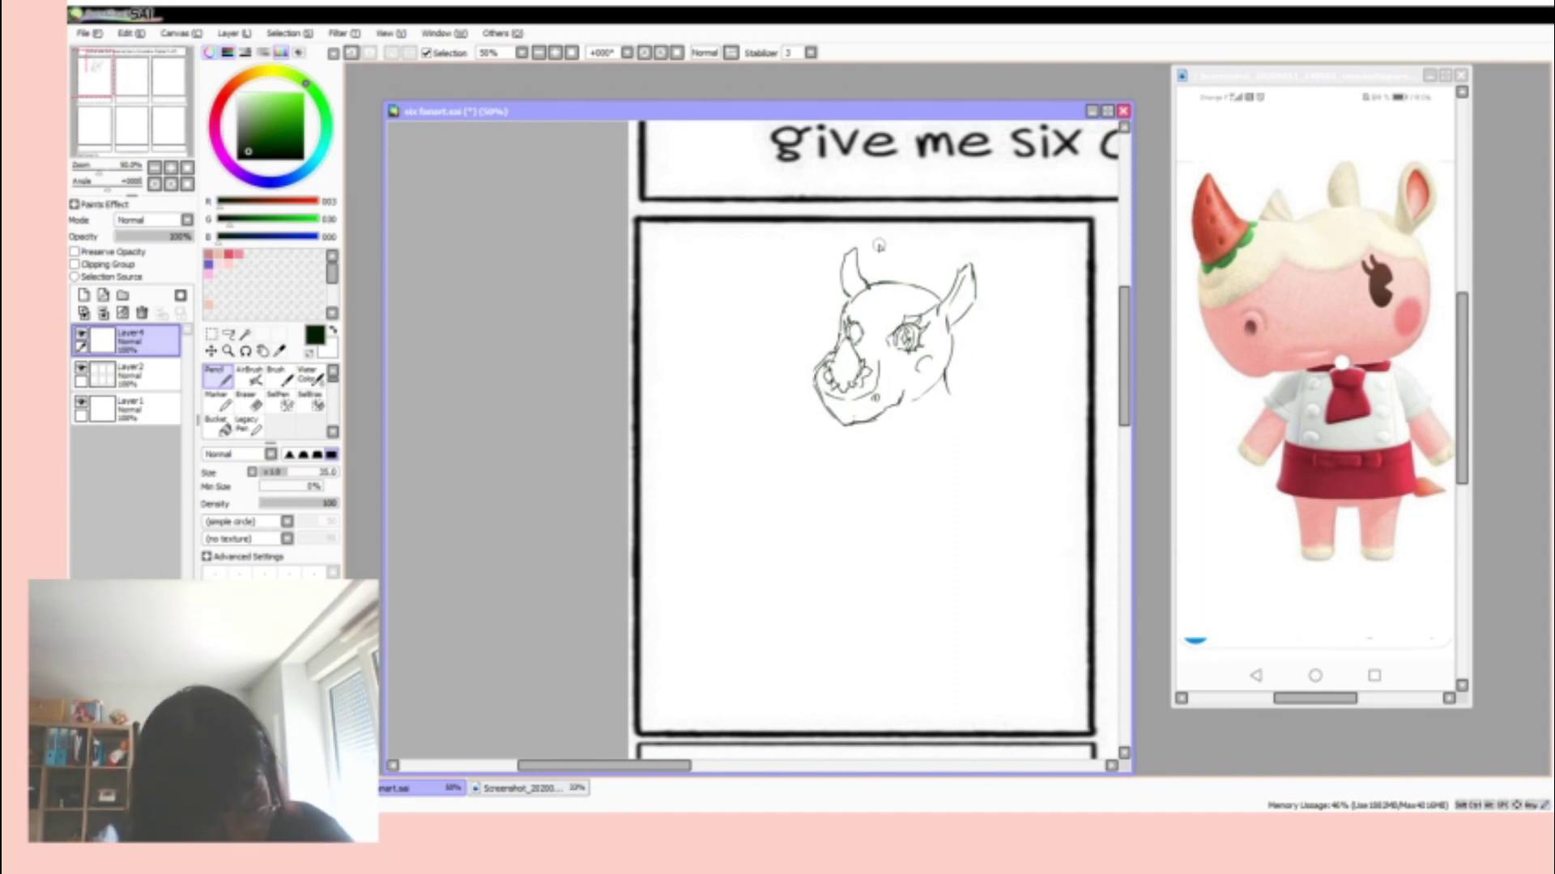
- Sketch long wavy hair from the crown down behind the near ear, with a lock beside the far eye
left_click_drag(846, 271, 816, 333)
left_click_drag(968, 324, 957, 405)
mouse_move(927, 336)
left_mouse_down()
mouse_move(931, 401)
mouse_move(1000, 438)
left_mouse_up()
left_click_drag(927, 400, 988, 433)
left_click_drag(964, 279, 952, 324)
left_click_drag(855, 275, 945, 297)
left_click_drag(876, 353, 889, 382)
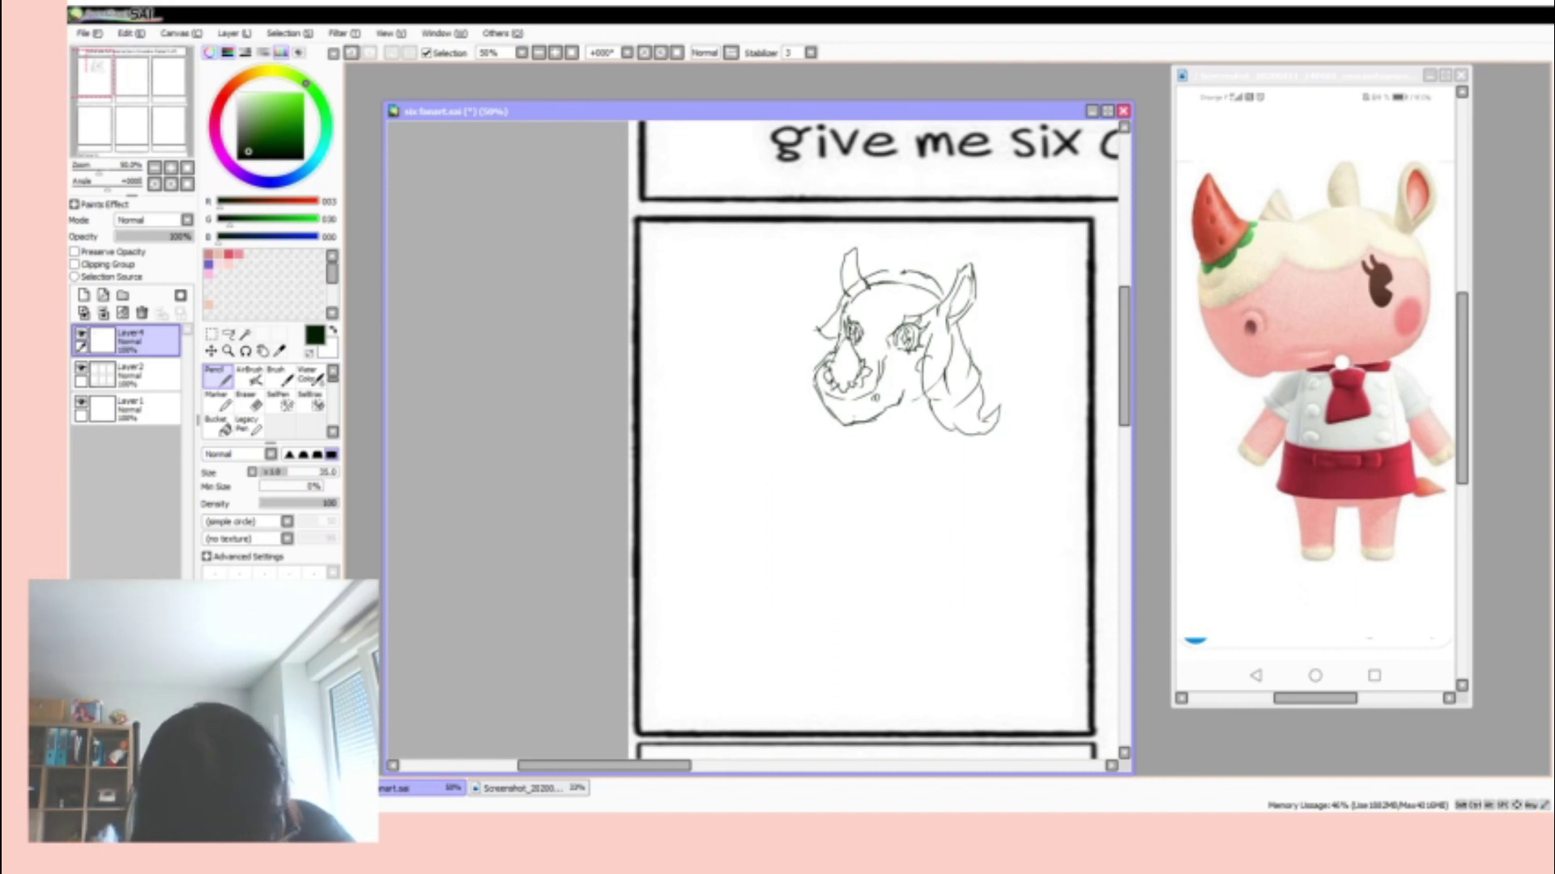
- Sketch a long hanging necktie below the chin
left_click_drag(882, 443, 875, 510)
left_click_drag(874, 510, 913, 500)
left_click_drag(906, 453, 912, 498)
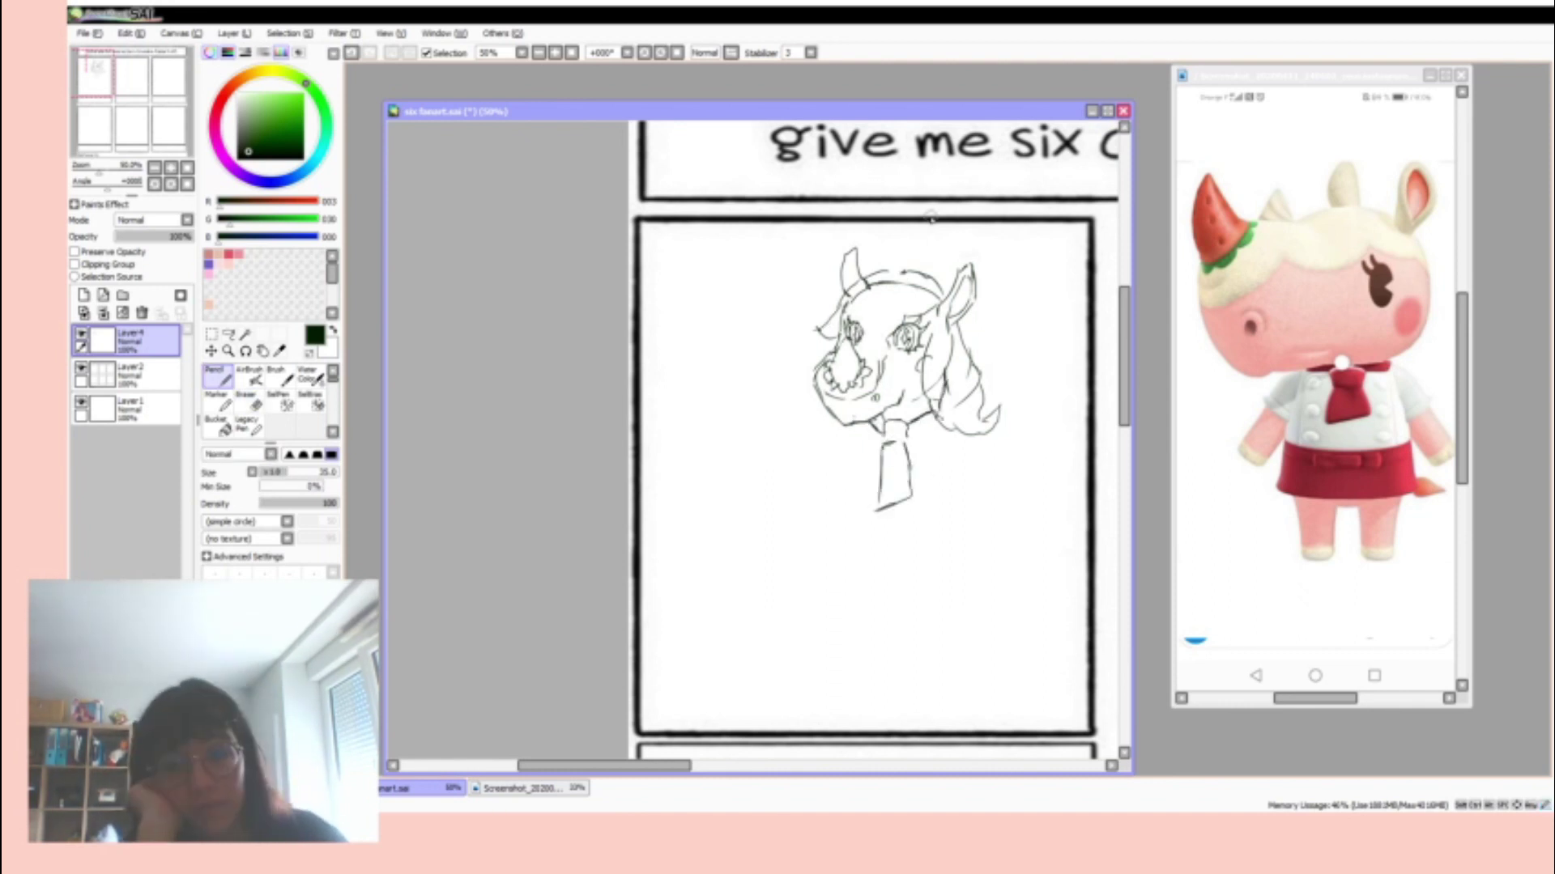
- Try out shoulder, chest and arm lines around the tie, and erase the unwanted strokes
left_click_drag(992, 409, 993, 513)
left_click_drag(845, 425, 826, 490)
left_click_drag(951, 454, 984, 417)
mouse_move(850, 429)
left_mouse_down()
mouse_move(810, 458)
mouse_move(792, 511)
left_mouse_up()
left_click_drag(842, 445, 850, 526)
key("e")
left_click_drag(959, 453, 954, 538)
left_click_drag(846, 444, 852, 527)
left_click_drag(819, 445, 793, 511)
- Add a new layer and sketch the shoulders, chest and sides of the torso, undoing the unsatisfactory strokes
left_click(84, 295)
left_click_drag(992, 413, 942, 494)
key("n")
left_click_drag(850, 437, 846, 510)
key("ctrl+z")
key("ctrl+z")
left_click_drag(846, 454, 890, 514)
left_click_drag(898, 453, 962, 518)
key("ctrl+z")
key("ctrl+z")
left_click_drag(842, 446, 850, 518)
left_click_drag(952, 508, 959, 516)
- Lasso the chest area and move it lower on the torso
key("m")
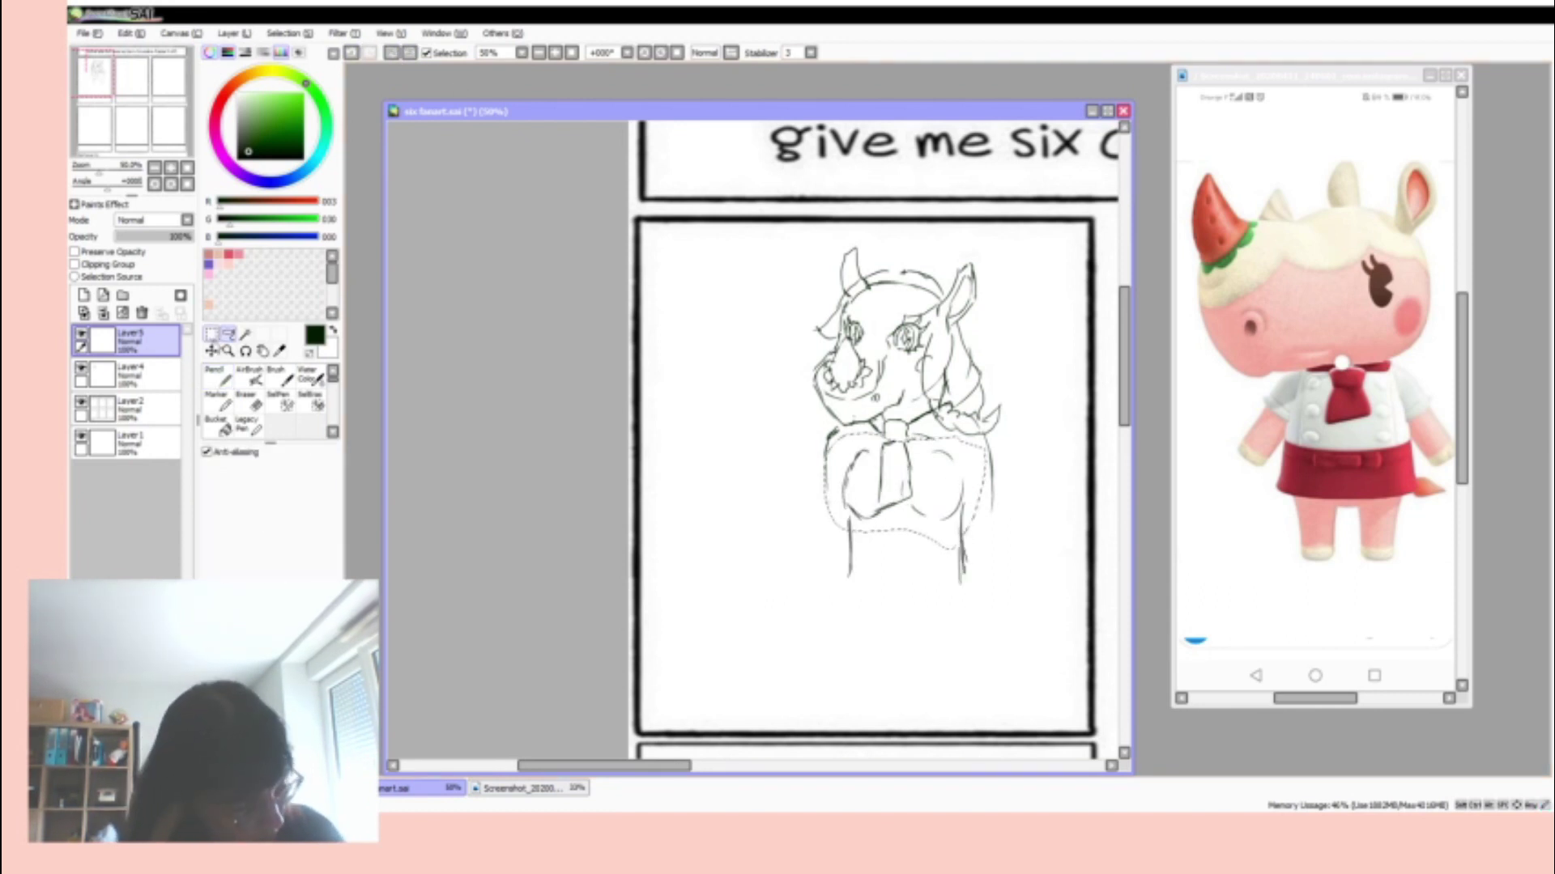
left_click_drag(826, 441, 981, 523)
key("ctrl+t")
left_click_drag(890, 485, 885, 543)
key("Return")
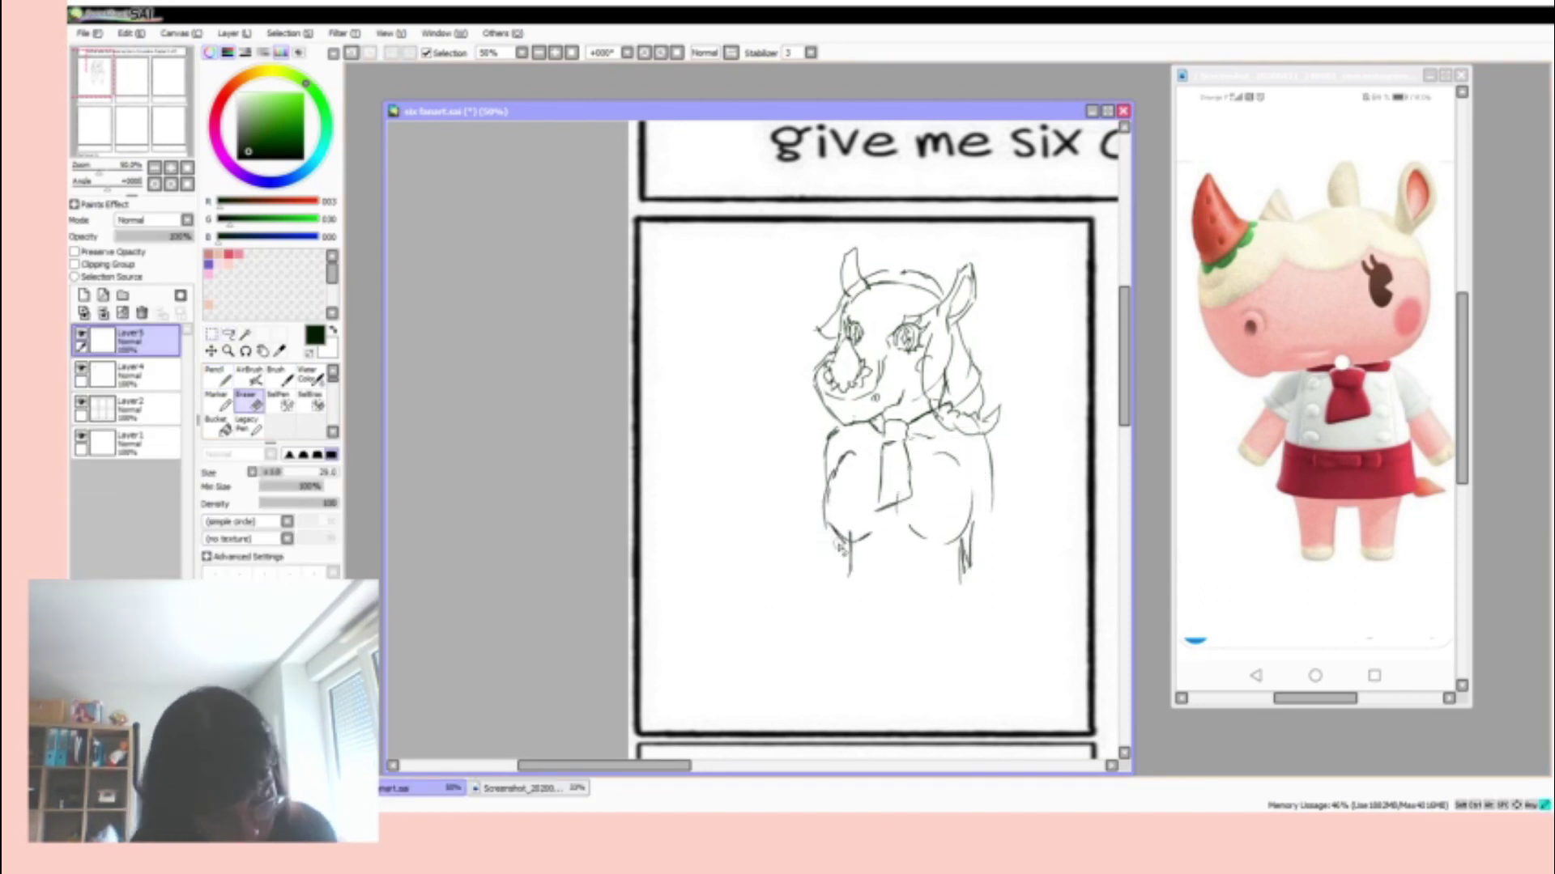
- Draw round guide circles for both shoulders and start the outer line of the near arm
key("n")
left_click_drag(971, 423, 949, 453)
left_click_drag(844, 424, 832, 455)
left_click_drag(995, 469, 998, 415)
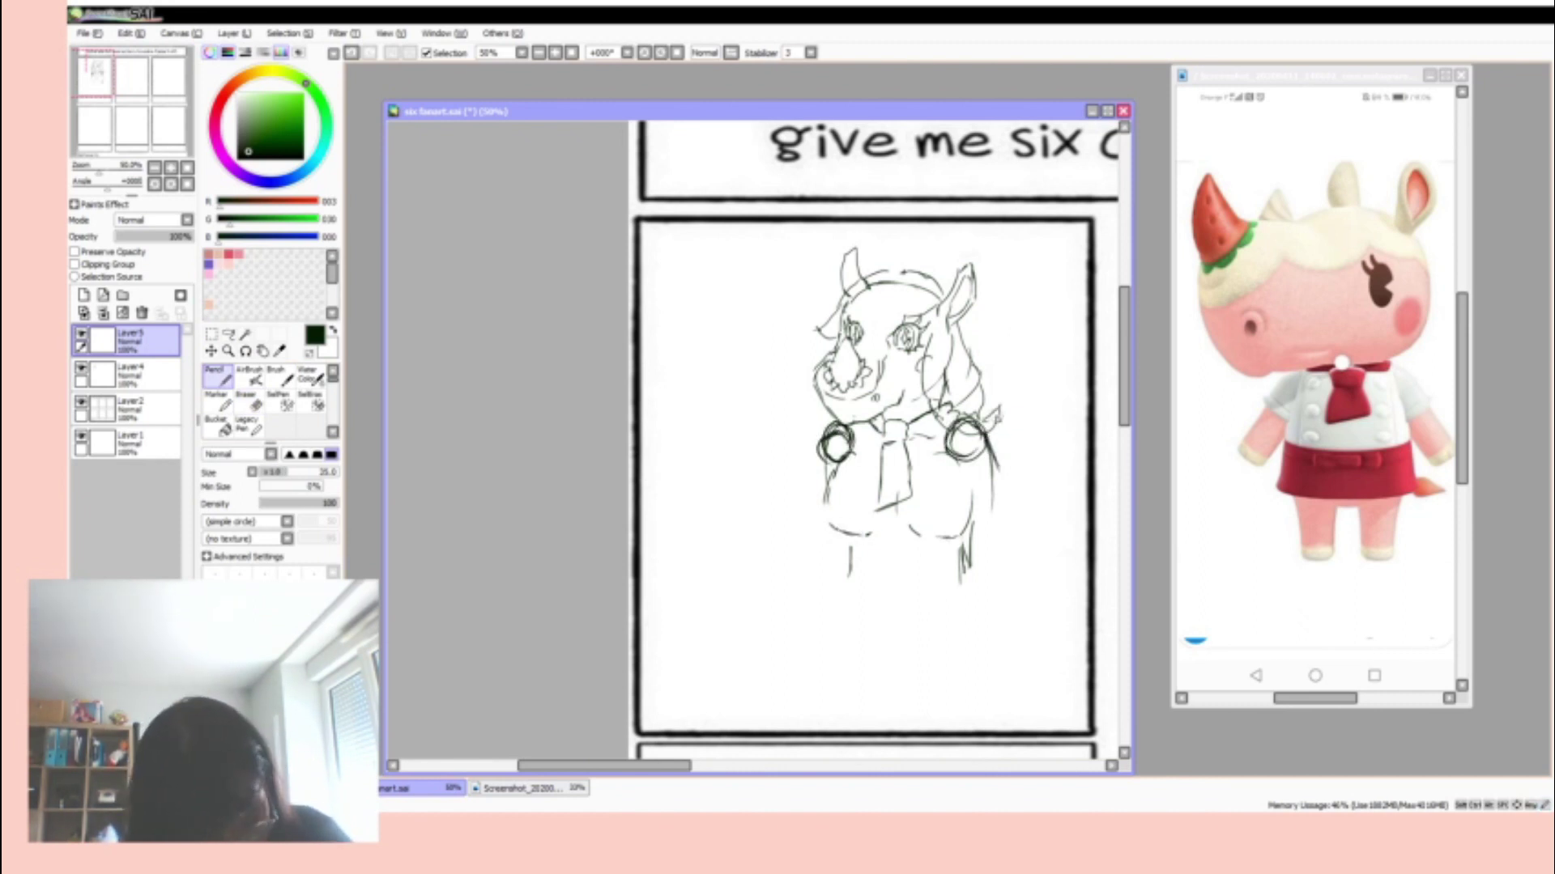
- Sketch the far arm bent upward at the elbow, holding up a long-handled utensil with a rounded head
left_click_drag(836, 443, 792, 568)
left_click_drag(743, 460, 784, 563)
mouse_move(733, 401)
left_mouse_down()
mouse_move(757, 425)
mouse_move(733, 387)
left_mouse_up()
left_click_drag(732, 381, 688, 292)
left_click_drag(663, 295, 725, 332)
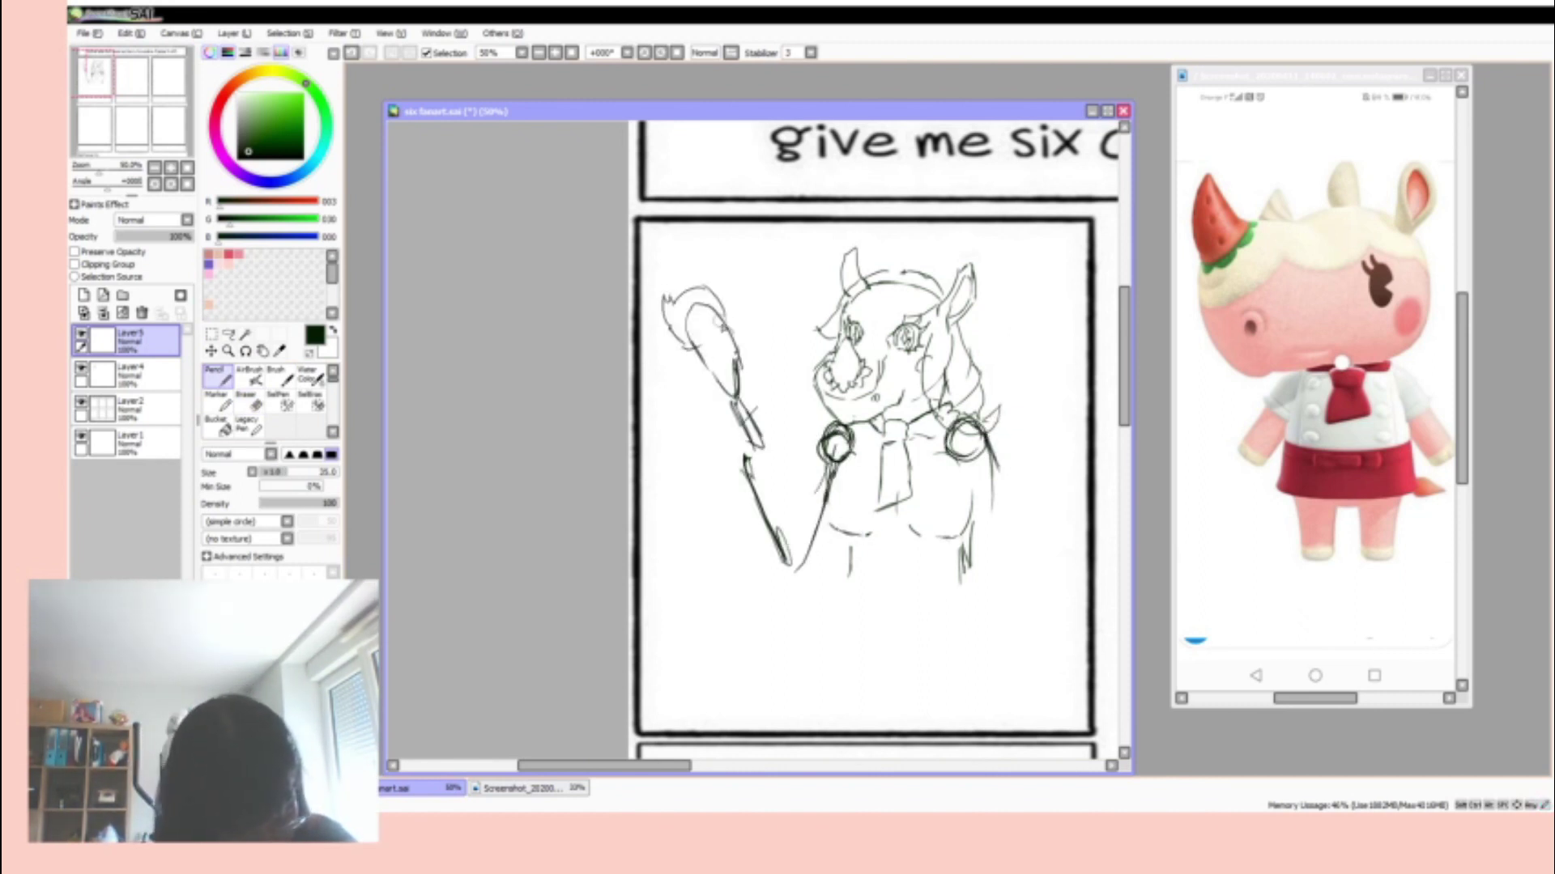
- Extend the near upper arm and draw the waist and flaring hip lines
left_click_drag(978, 449, 999, 534)
left_click_drag(850, 536, 826, 619)
left_click_drag(960, 528, 1011, 683)
left_click_drag(837, 604, 811, 654)
- Draw the apron waistband with a hanging bow and add the drop-tipped tail beside the hip
left_click_drag(980, 599, 879, 591)
left_click_drag(992, 604, 927, 611)
mouse_move(891, 617)
left_mouse_down()
mouse_move(910, 585)
mouse_move(873, 609)
mouse_move(919, 599)
mouse_move(927, 648)
left_mouse_up()
key("ctrl+z")
key("ctrl+z")
key("ctrl+z")
mouse_move(919, 597)
left_mouse_down()
mouse_move(949, 644)
mouse_move(915, 671)
left_mouse_up()
left_click_drag(919, 638, 937, 668)
left_click_drag(907, 628, 894, 652)
mouse_move(1040, 635)
left_mouse_down()
mouse_move(1014, 690)
mouse_move(1057, 577)
left_mouse_up()
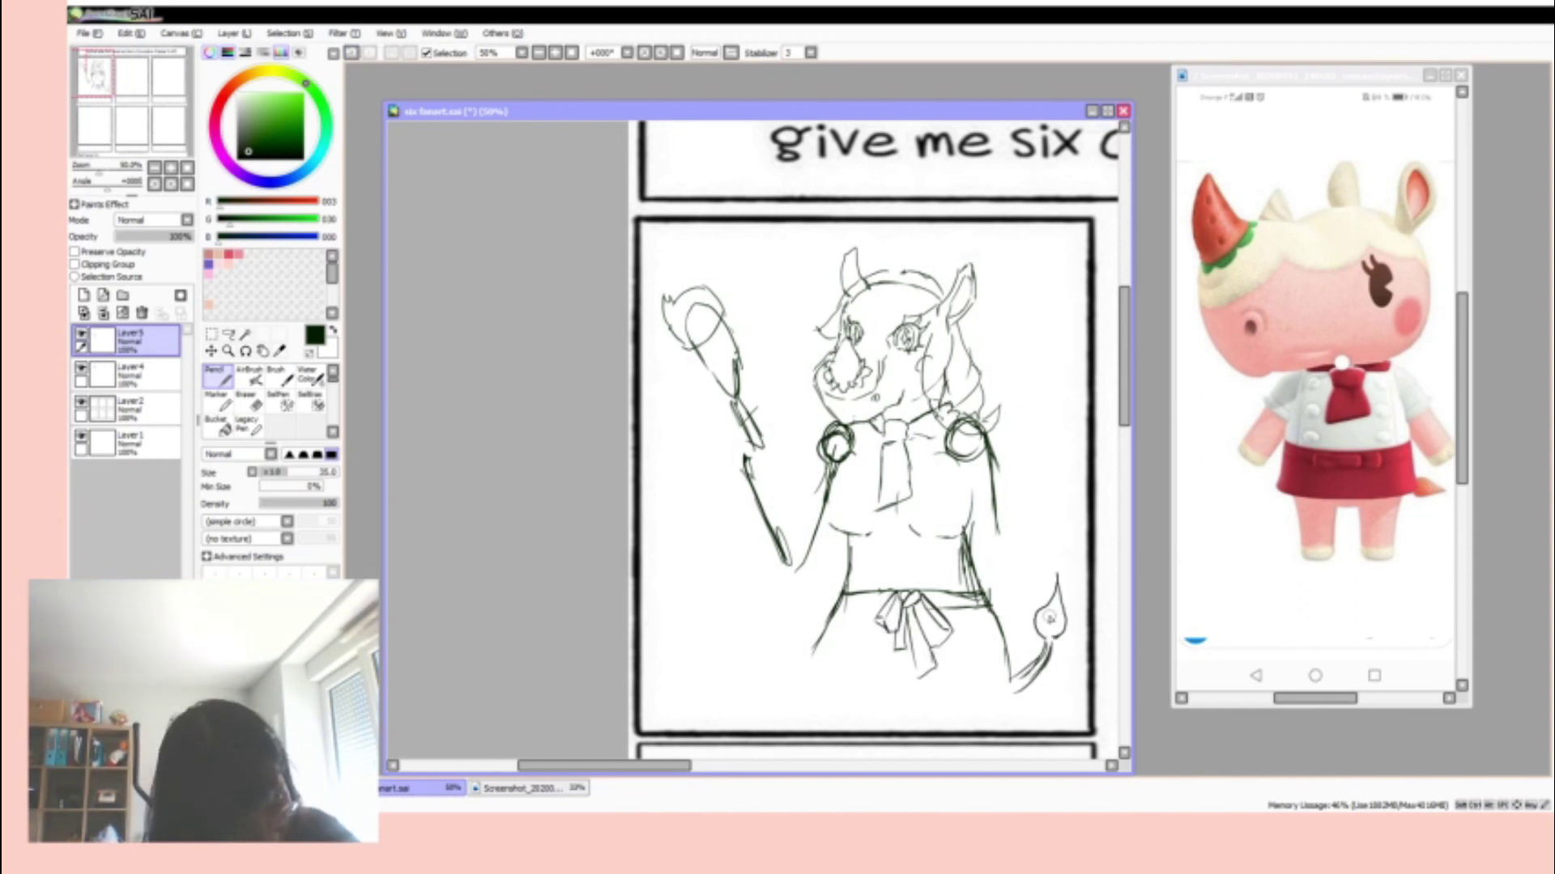
- Draw the chef jacket's two vertical front seams and its double row of round buttons
left_click_drag(944, 449, 941, 530)
left_click_drag(860, 437, 865, 591)
left_click_drag(939, 534, 941, 583)
left_click_drag(941, 487, 938, 489)
left_click_drag(862, 484, 859, 487)
left_click_drag(932, 558, 874, 561)
- Draw a hair lock beside the muzzle and erase overlapping hair lines on the head layer, Layer4
mouse_move(832, 359)
left_mouse_down()
mouse_move(800, 384)
mouse_move(797, 433)
left_mouse_up()
left_click(246, 401)
left_click(129, 374)
left_click_drag(932, 356, 948, 405)
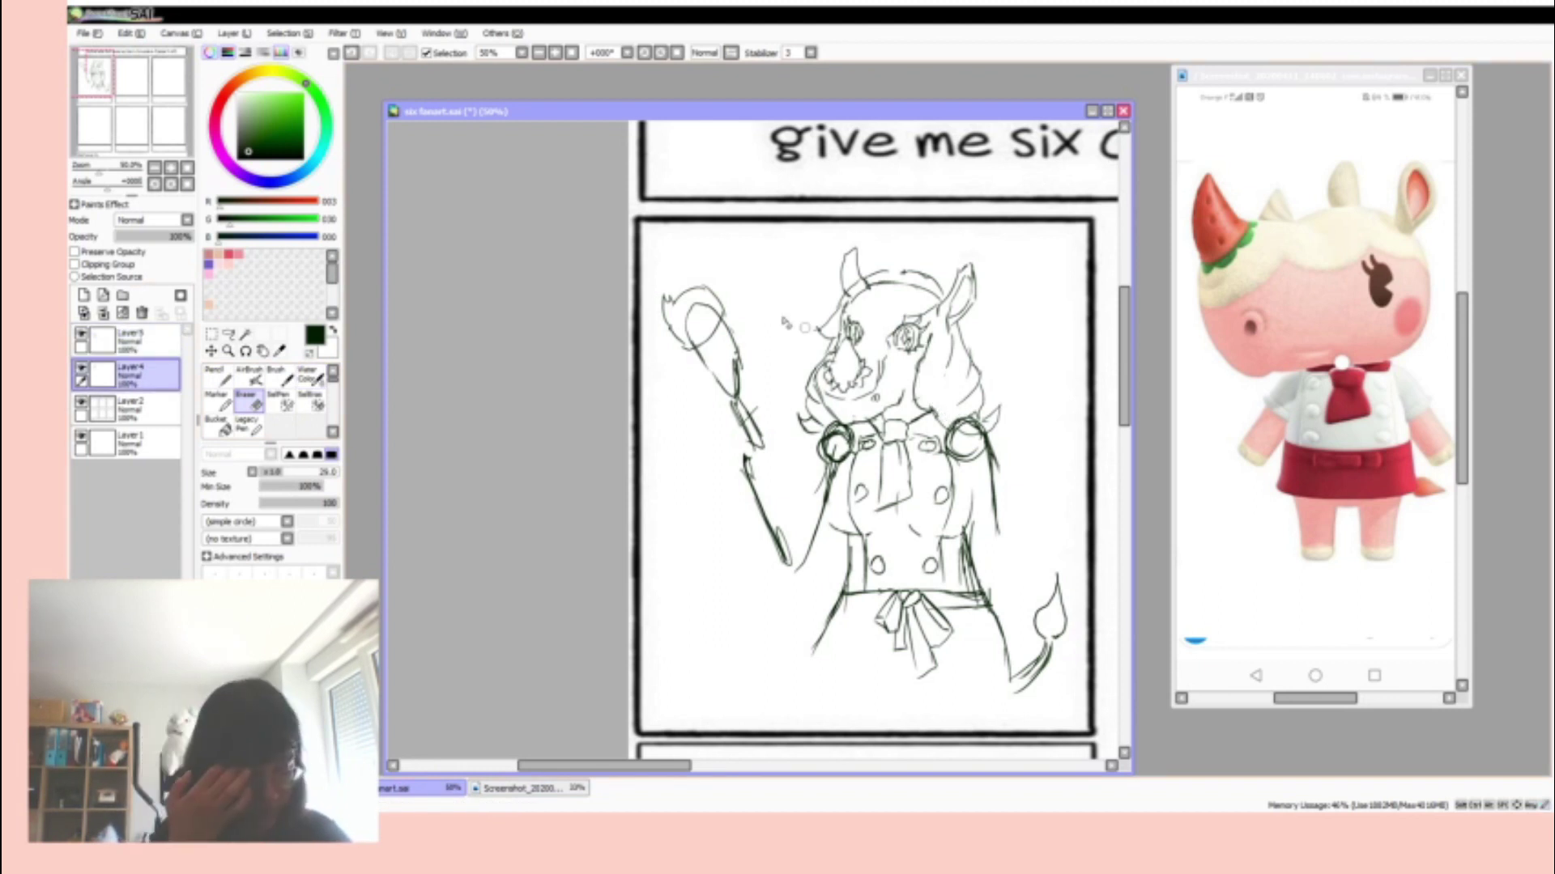
- On Layer5, add bangs across the forehead and flesh out both arms, including the raised hand
left_click(130, 340)
left_click(215, 376)
left_click_drag(883, 308, 864, 347)
left_click_drag(929, 311, 921, 322)
left_click_drag(737, 401, 789, 566)
left_click_drag(959, 445, 1004, 566)
- Erase the shoulder guide circles and redraw clean shoulder and upper-arm lines
left_click(245, 400)
left_click_drag(944, 417, 984, 445)
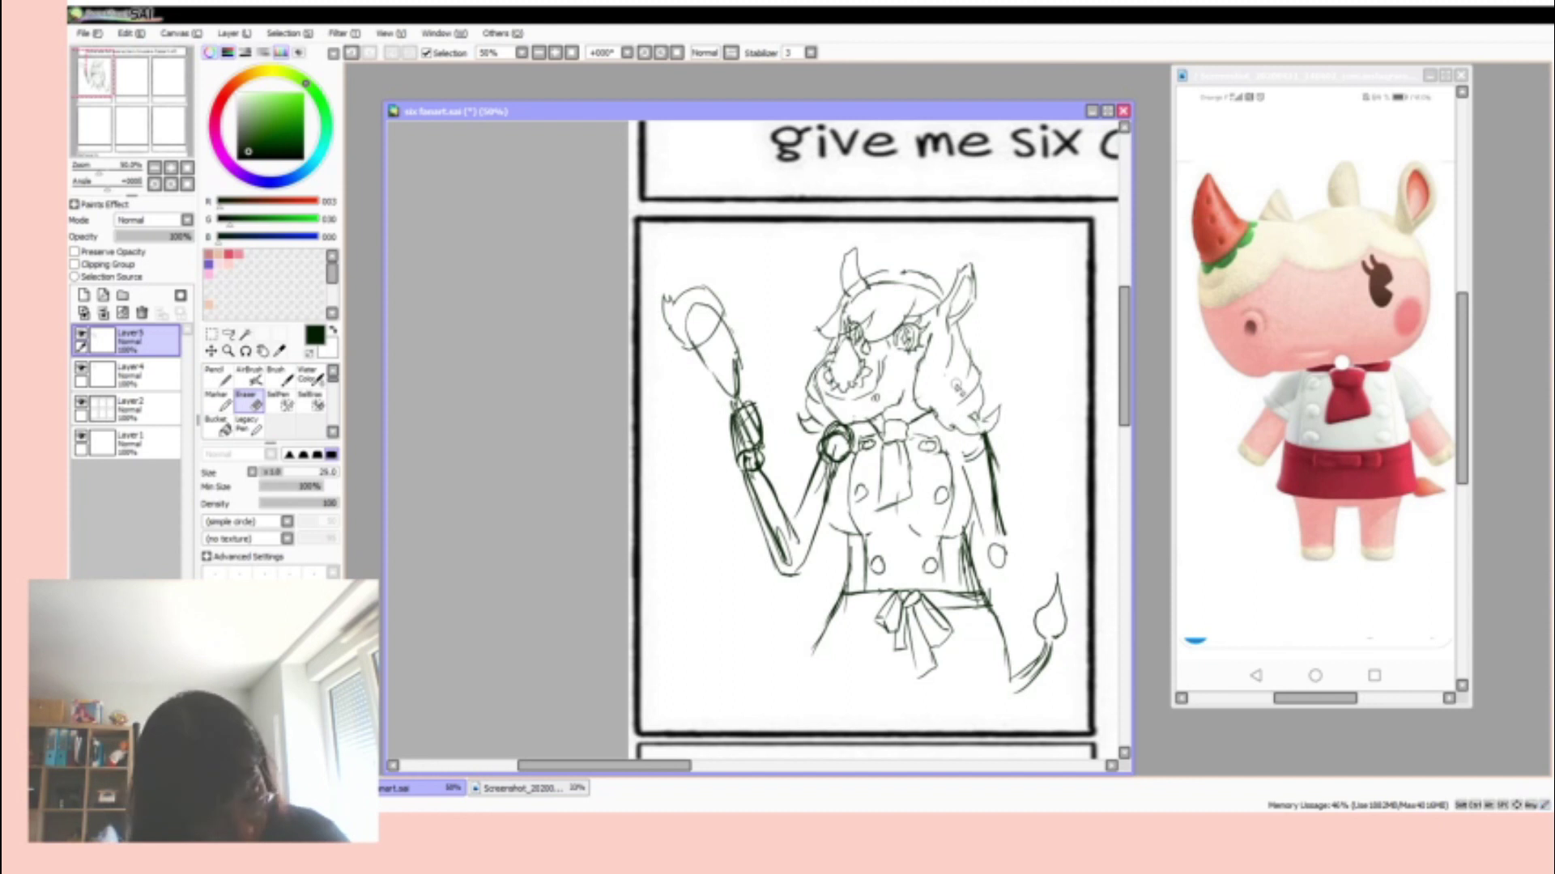
left_click_drag(818, 425, 854, 490)
left_click(214, 376)
left_click_drag(959, 457, 976, 496)
left_click_drag(825, 470, 842, 501)
left_click(246, 401)
left_click(217, 381)
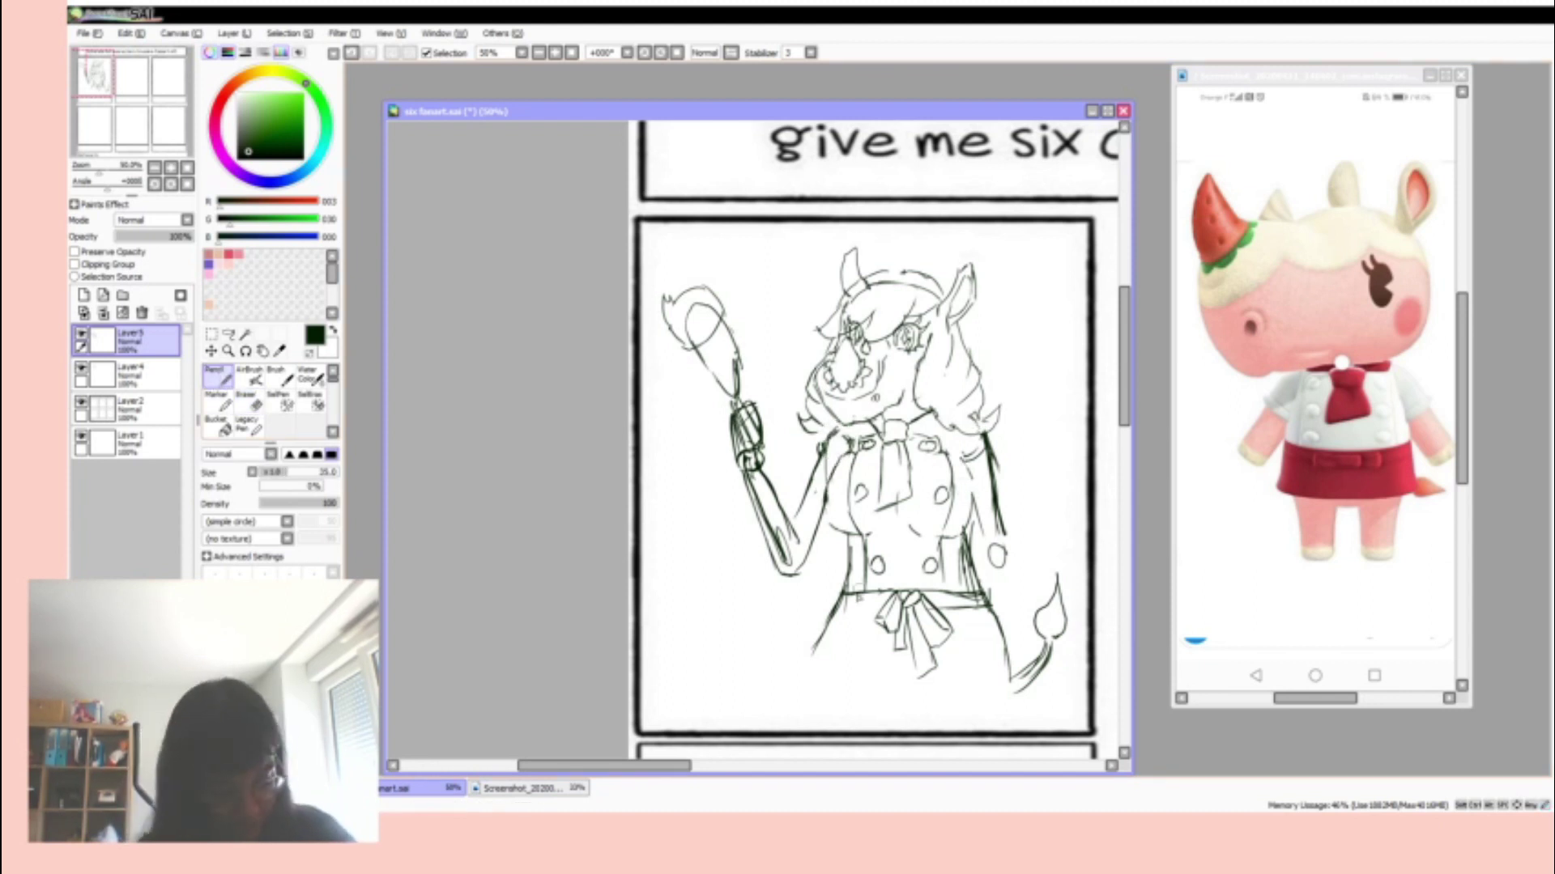
- Erase the heavy waist side lines and draw the near forearm bent across the jacket with its hand
left_click(245, 401)
left_click_drag(963, 538, 967, 587)
left_click_drag(850, 542, 859, 591)
left_click(214, 377)
left_click_drag(968, 470, 975, 544)
mouse_move(998, 518)
left_mouse_down()
mouse_move(923, 549)
mouse_move(898, 526)
left_mouse_up()
mouse_move(998, 516)
left_mouse_down()
mouse_move(1009, 571)
mouse_move(923, 556)
mouse_move(988, 543)
left_mouse_up()
left_click(245, 401)
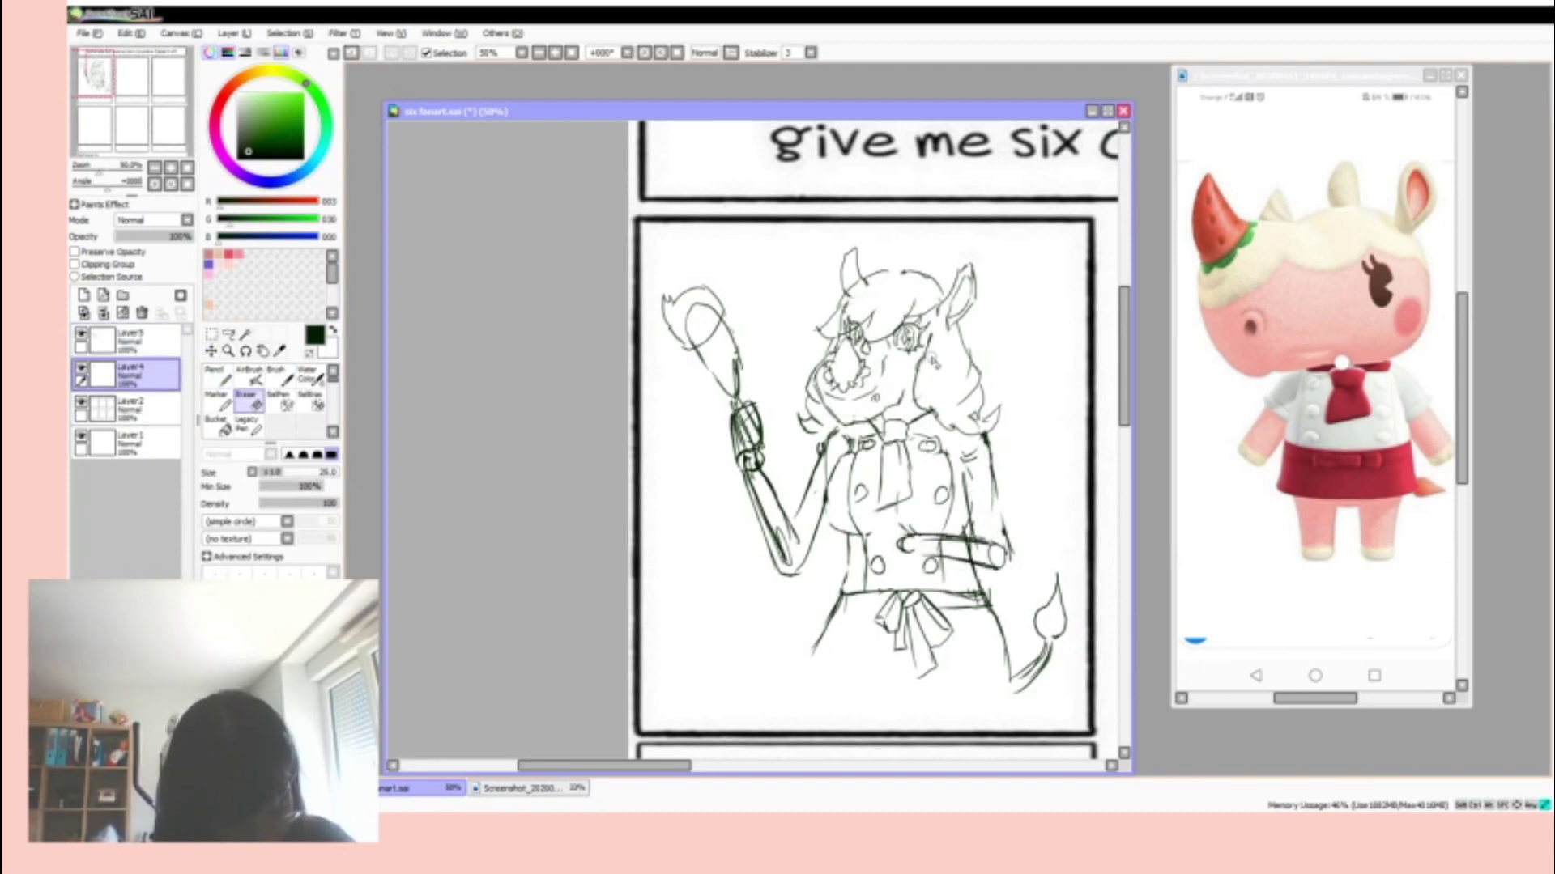
- On a new layer, paint the horn, neck scarf, tie and inner ear with red sampled from the reference's horn
left_click(83, 295)
left_click(1218, 214, "alt")
left_click(215, 377)
left_click_drag(842, 344, 848, 368)
left_click_drag(906, 438, 940, 417)
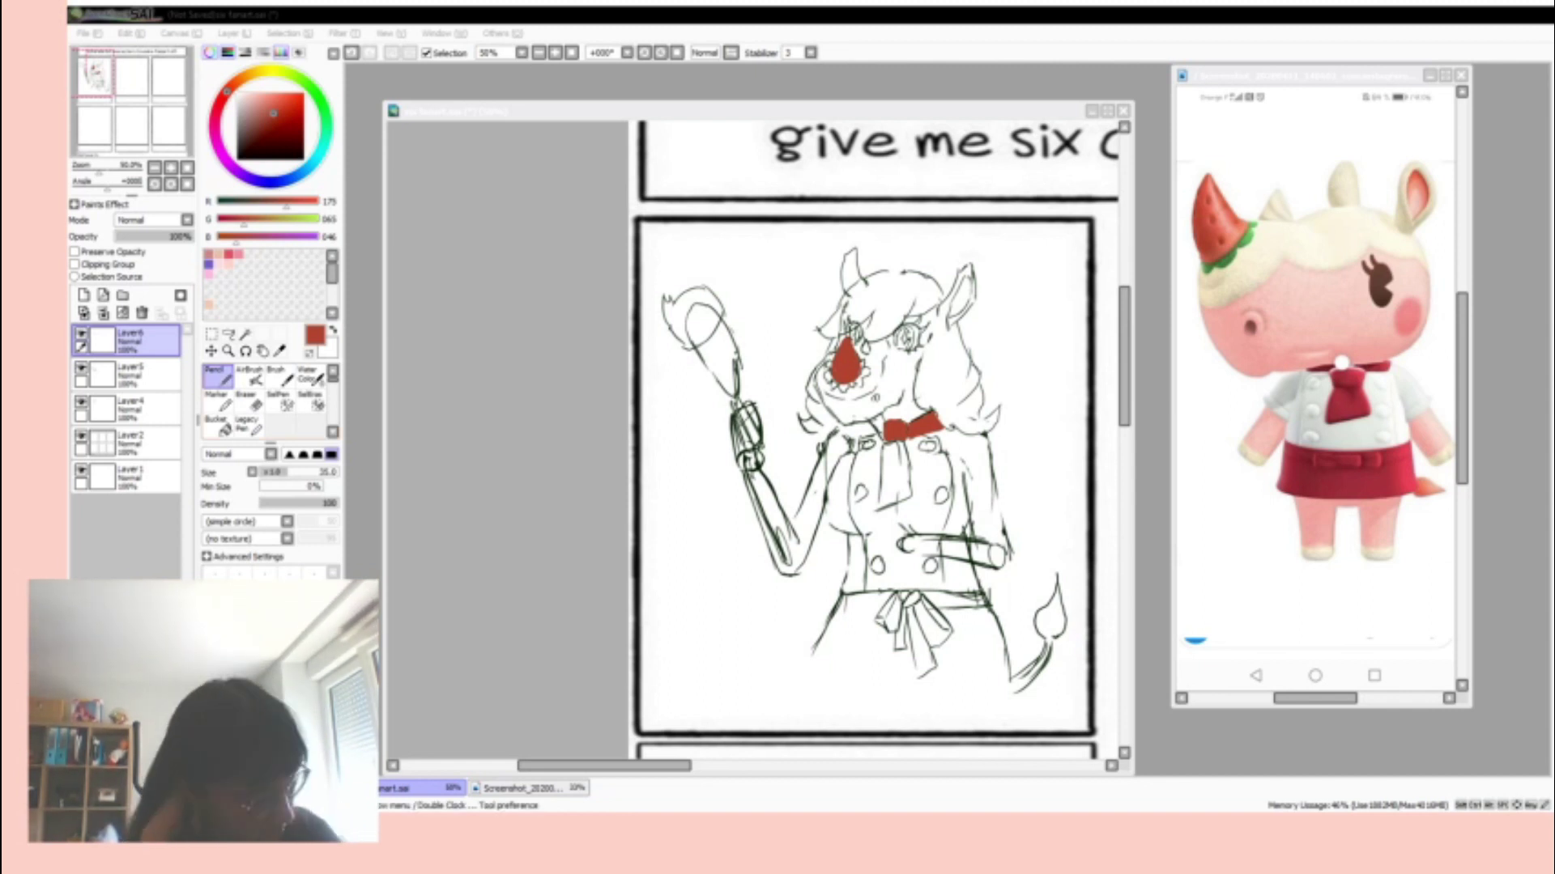
left_click(877, 421)
left_click_drag(897, 450, 890, 490)
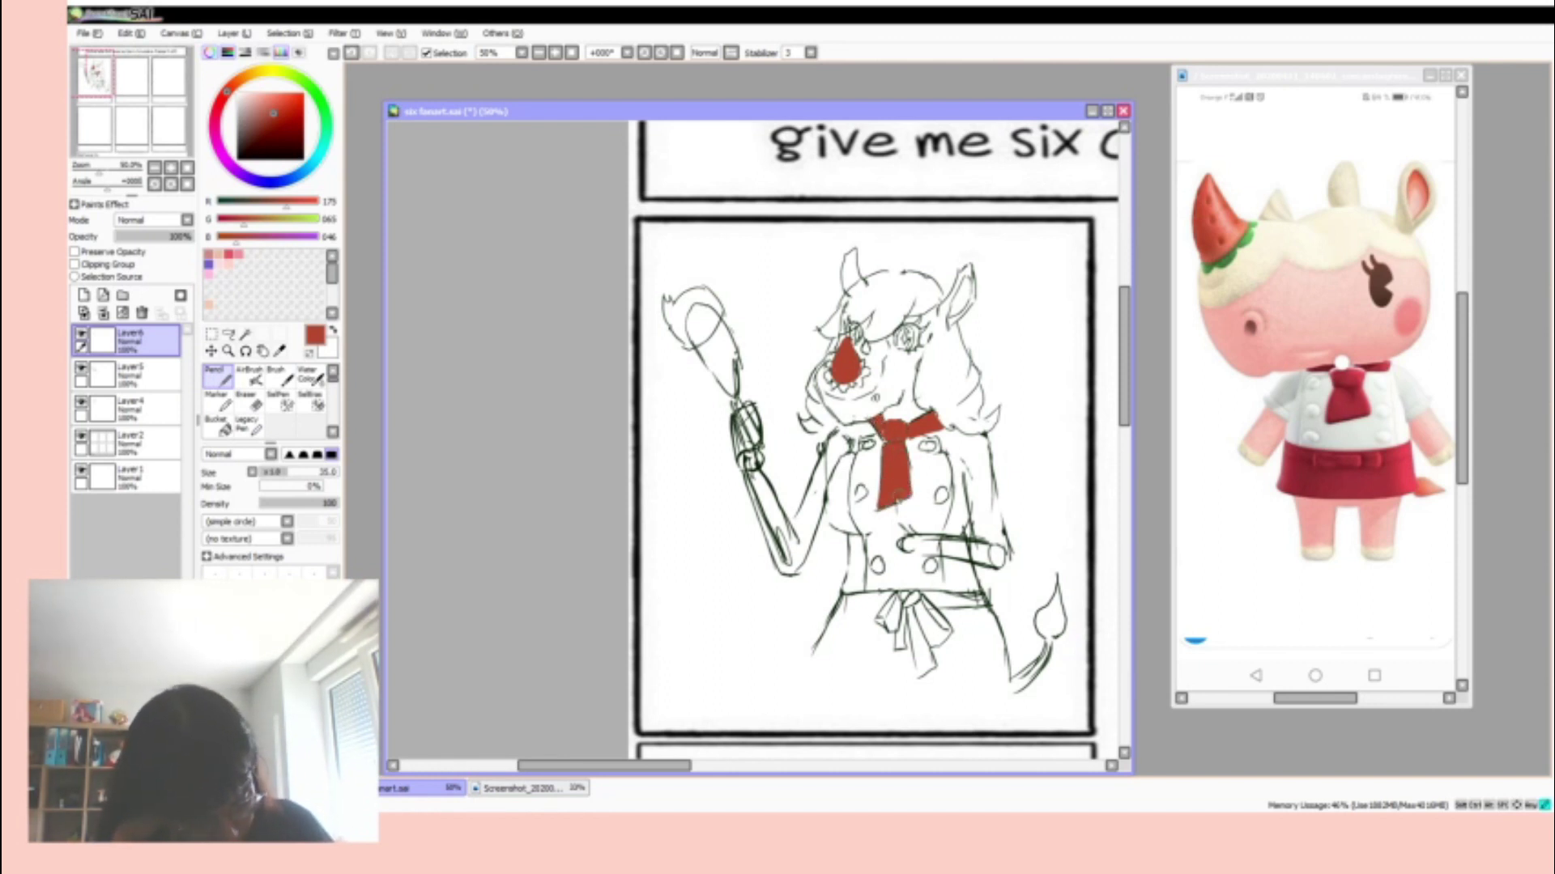
left_click_drag(965, 278, 963, 297)
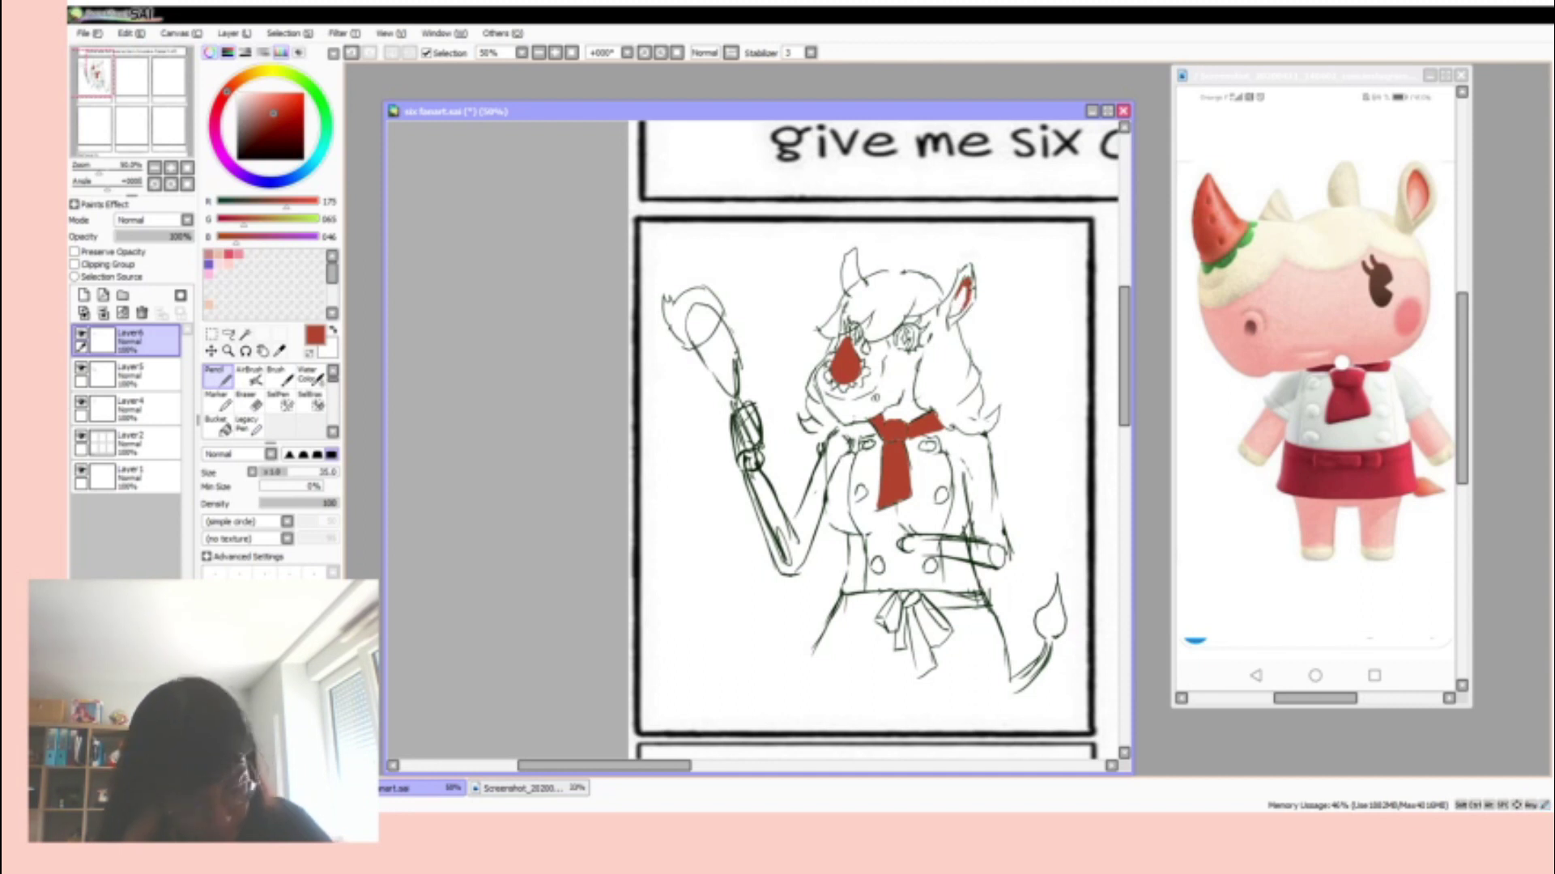
- Add another layer, place it beneath the sketch layers, and paint light pink skin around the near eye and cheek
left_click(84, 295)
left_click_drag(105, 340, 105, 448)
left_click_drag(891, 346, 927, 355)
left_click(129, 408)
key("e")
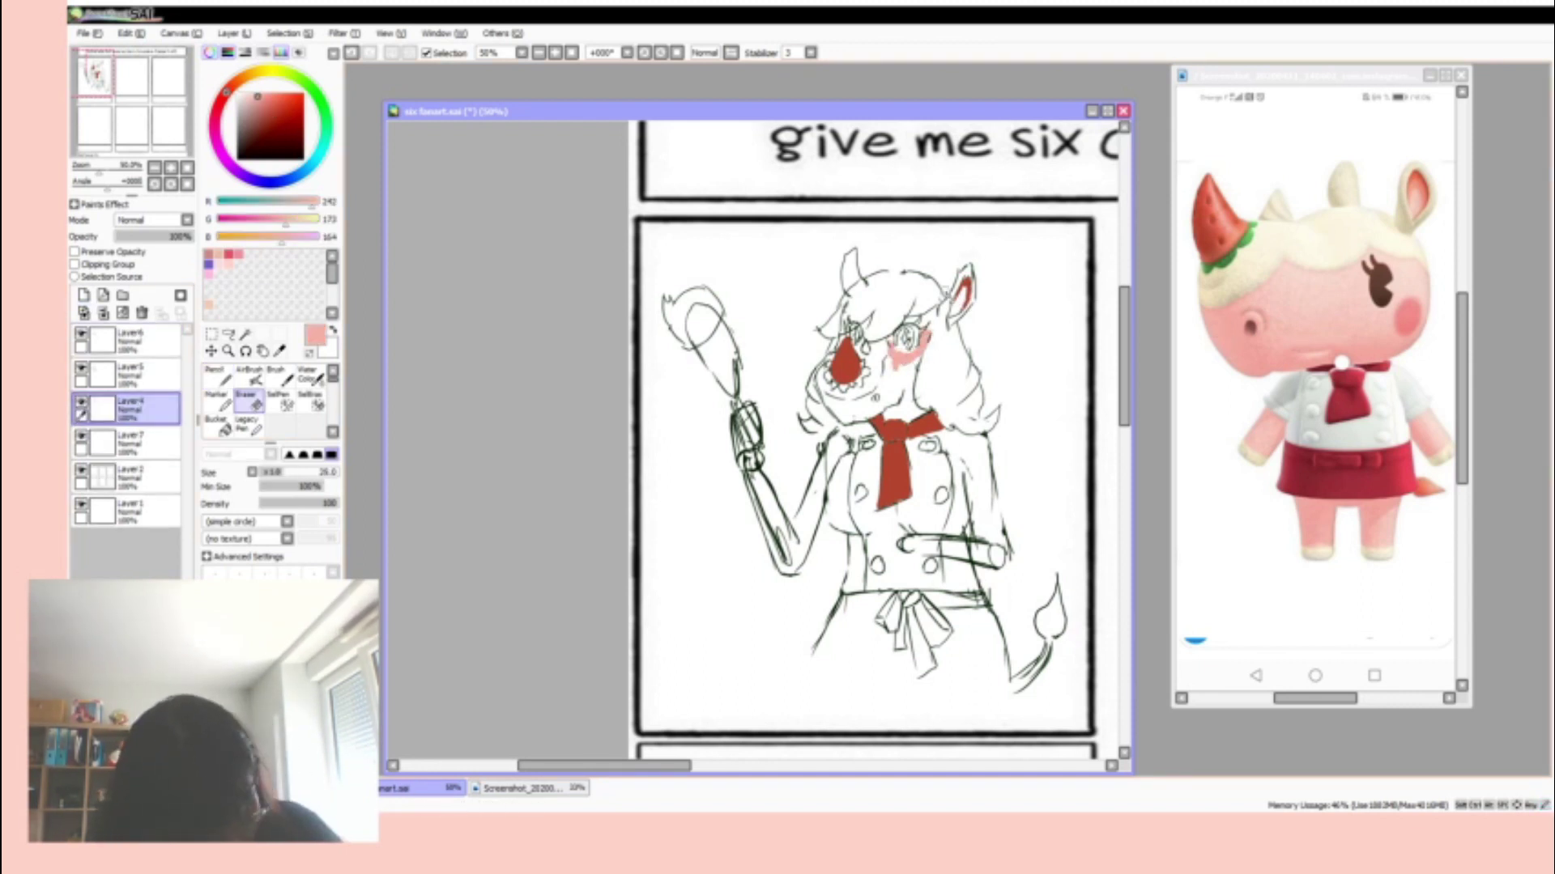
- Extend the pink skin paint down the cheek, ear side and neck to the top of the red scarf
left_click(129, 443)
key("n")
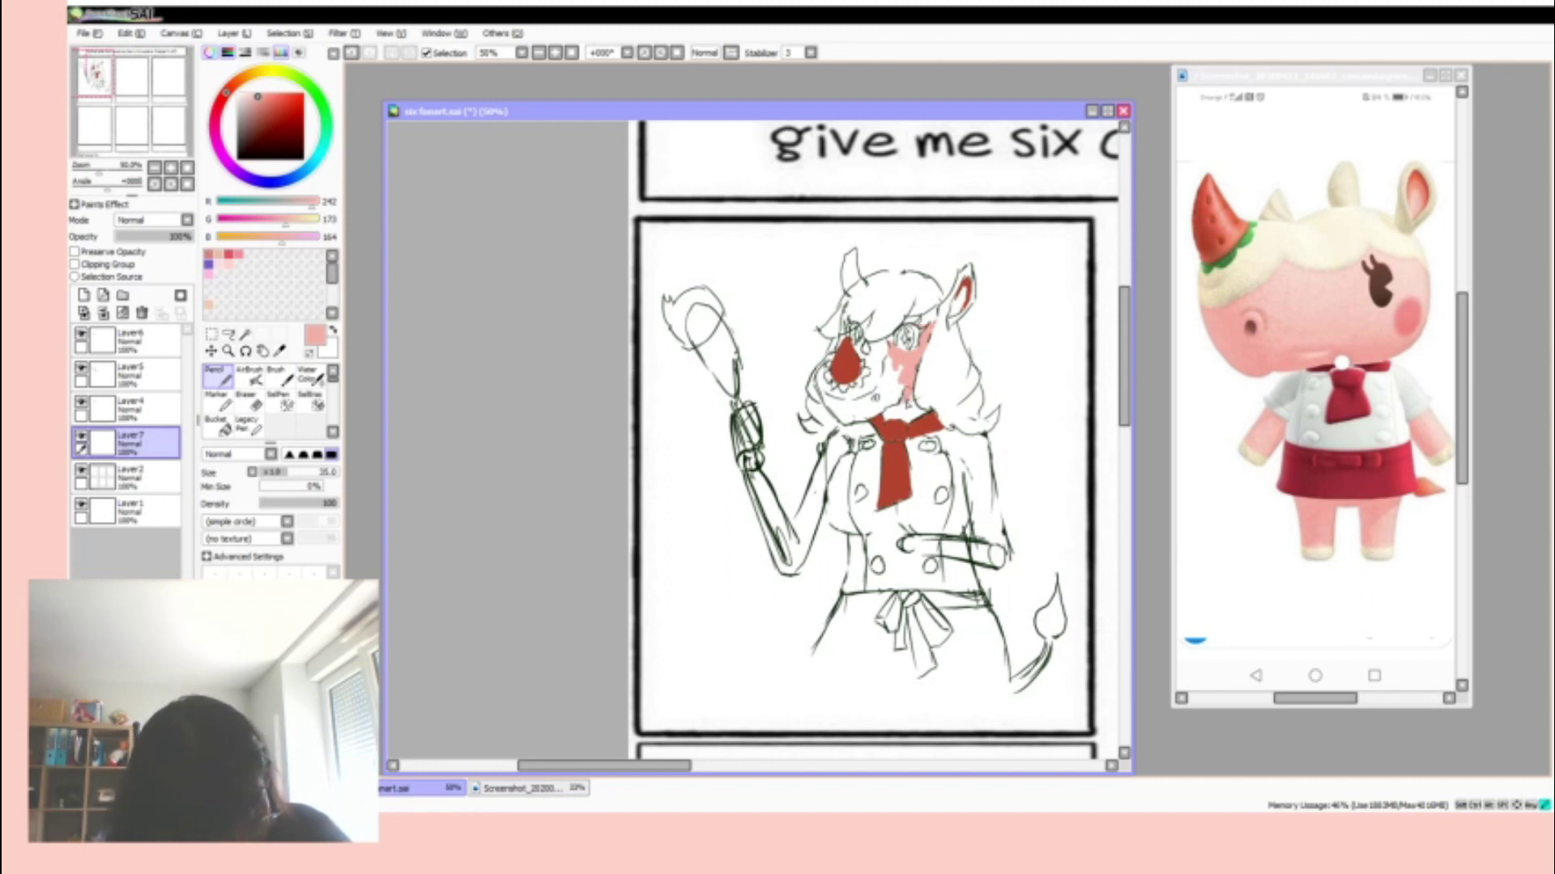
left_click_drag(883, 413, 914, 419)
left_click(130, 408)
key("e")
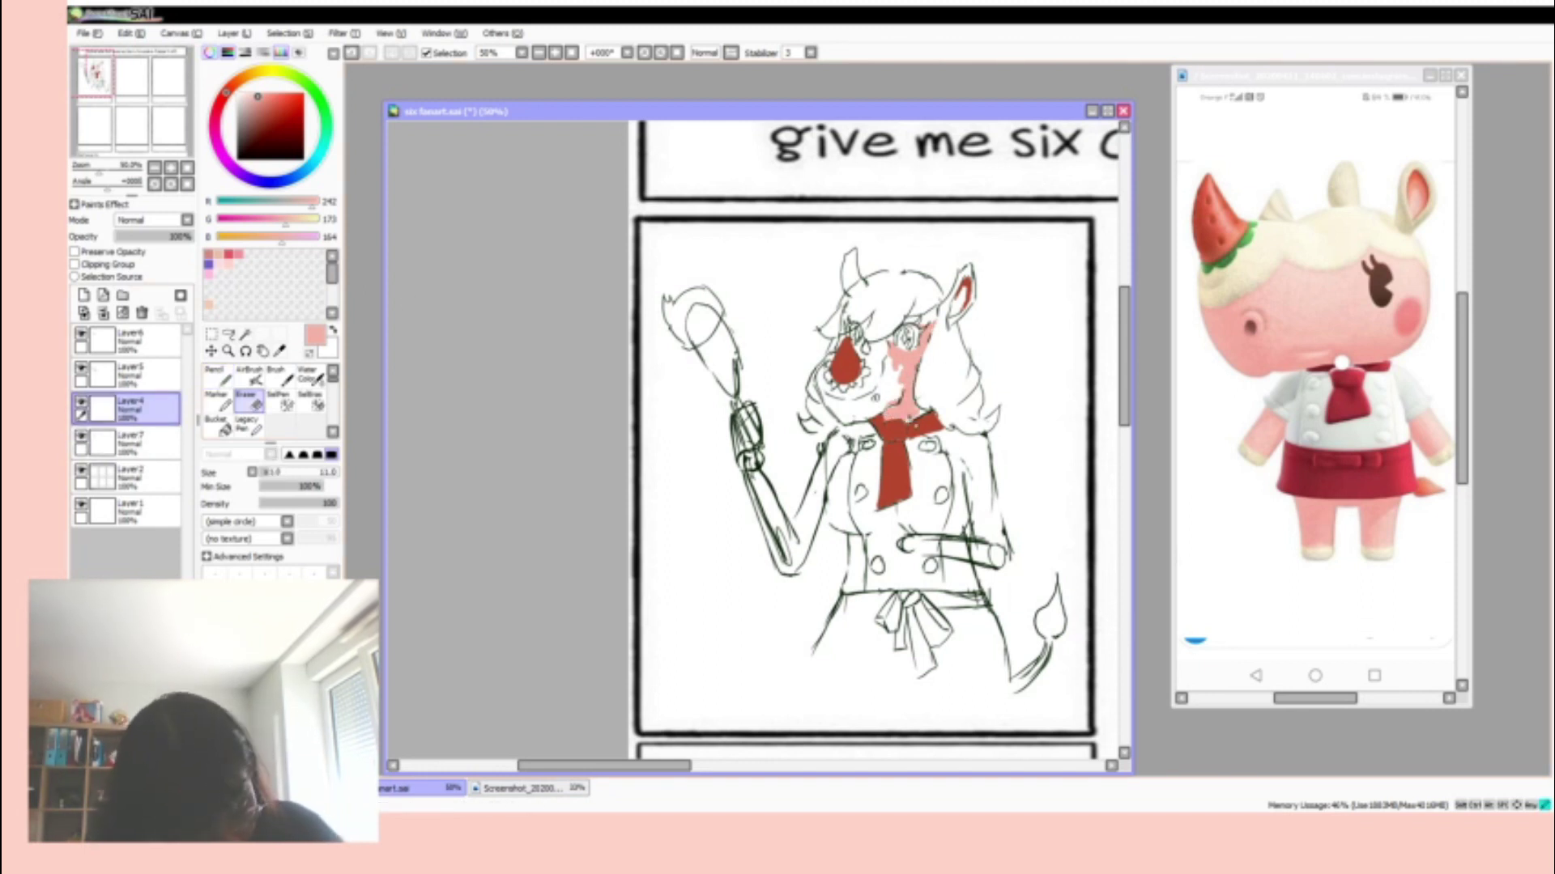
- Fill the bottom layer with light green as a contrast backdrop and toggle the challenge sheet layer's visibility
left_click(130, 510)
left_click(217, 427)
left_click_drag(226, 91, 301, 78)
left_click(891, 340)
left_click(81, 469)
left_click(81, 470)
left_click(129, 476)
key("n")
key("x")
left_click_drag(850, 372, 939, 267)
key("ctrl+z")
- Hide the challenge sheet and erase the stray white paint around the small horn, hair, muzzle and collar
left_click(316, 472)
mouse_move(955, 421)
left_mouse_down()
mouse_move(850, 364)
mouse_move(980, 227)
left_mouse_up()
left_click(81, 469)
left_click(122, 409)
left_click(245, 396)
mouse_move(1005, 380)
left_mouse_down()
mouse_move(996, 276)
mouse_move(972, 397)
left_mouse_up()
mouse_move(988, 243)
left_mouse_down()
mouse_move(871, 227)
mouse_move(805, 249)
mouse_move(797, 348)
left_mouse_up()
mouse_move(842, 413)
left_mouse_down()
mouse_move(899, 284)
mouse_move(867, 251)
left_mouse_up()
mouse_move(996, 405)
left_mouse_down()
mouse_move(960, 356)
mouse_move(947, 445)
mouse_move(976, 388)
left_mouse_up()
key("bracketleft")
key("bracketleft")
key("bracketleft")
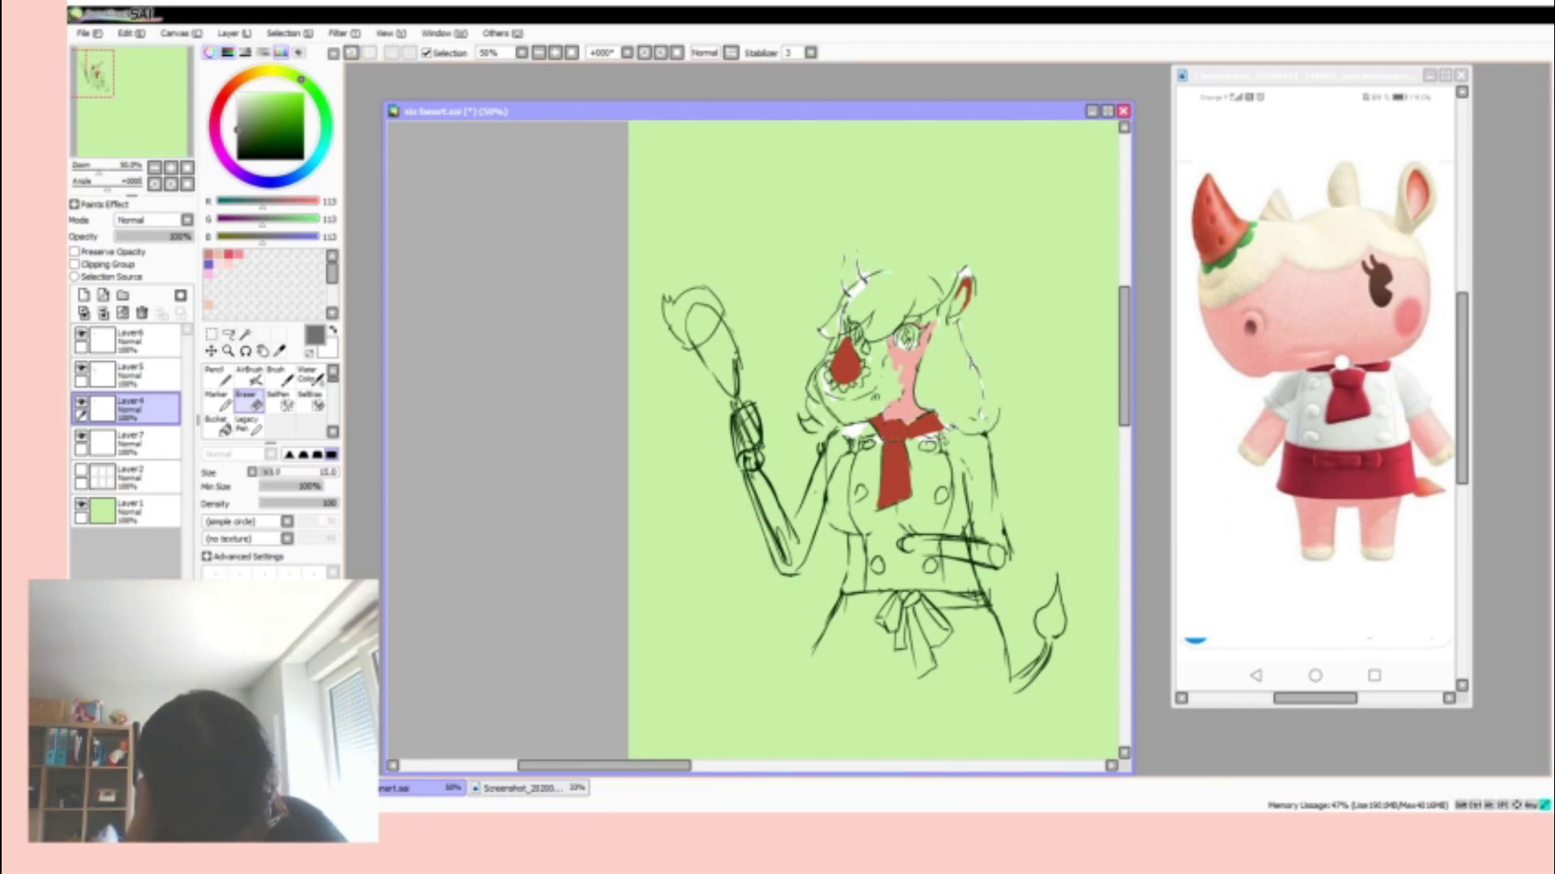
left_click_drag(831, 403, 828, 374)
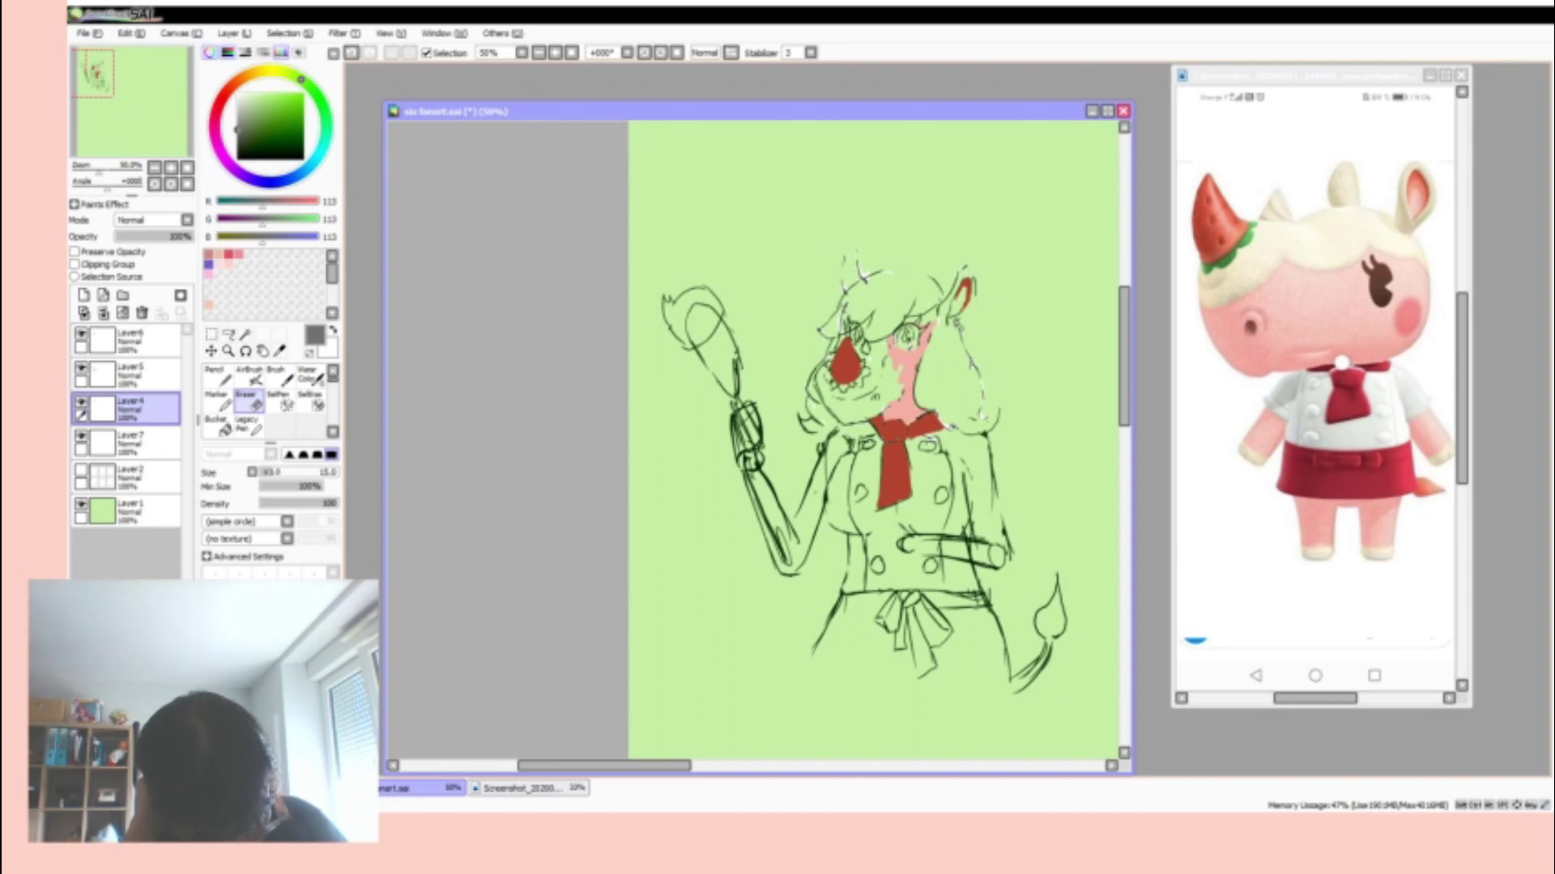
- Hide the green backdrop, paint the muzzle and jaw in the sampled skin pink, and mark the sleeve hem on both arms
left_click(907, 357, "alt")
left_click(81, 503)
left_click(130, 374)
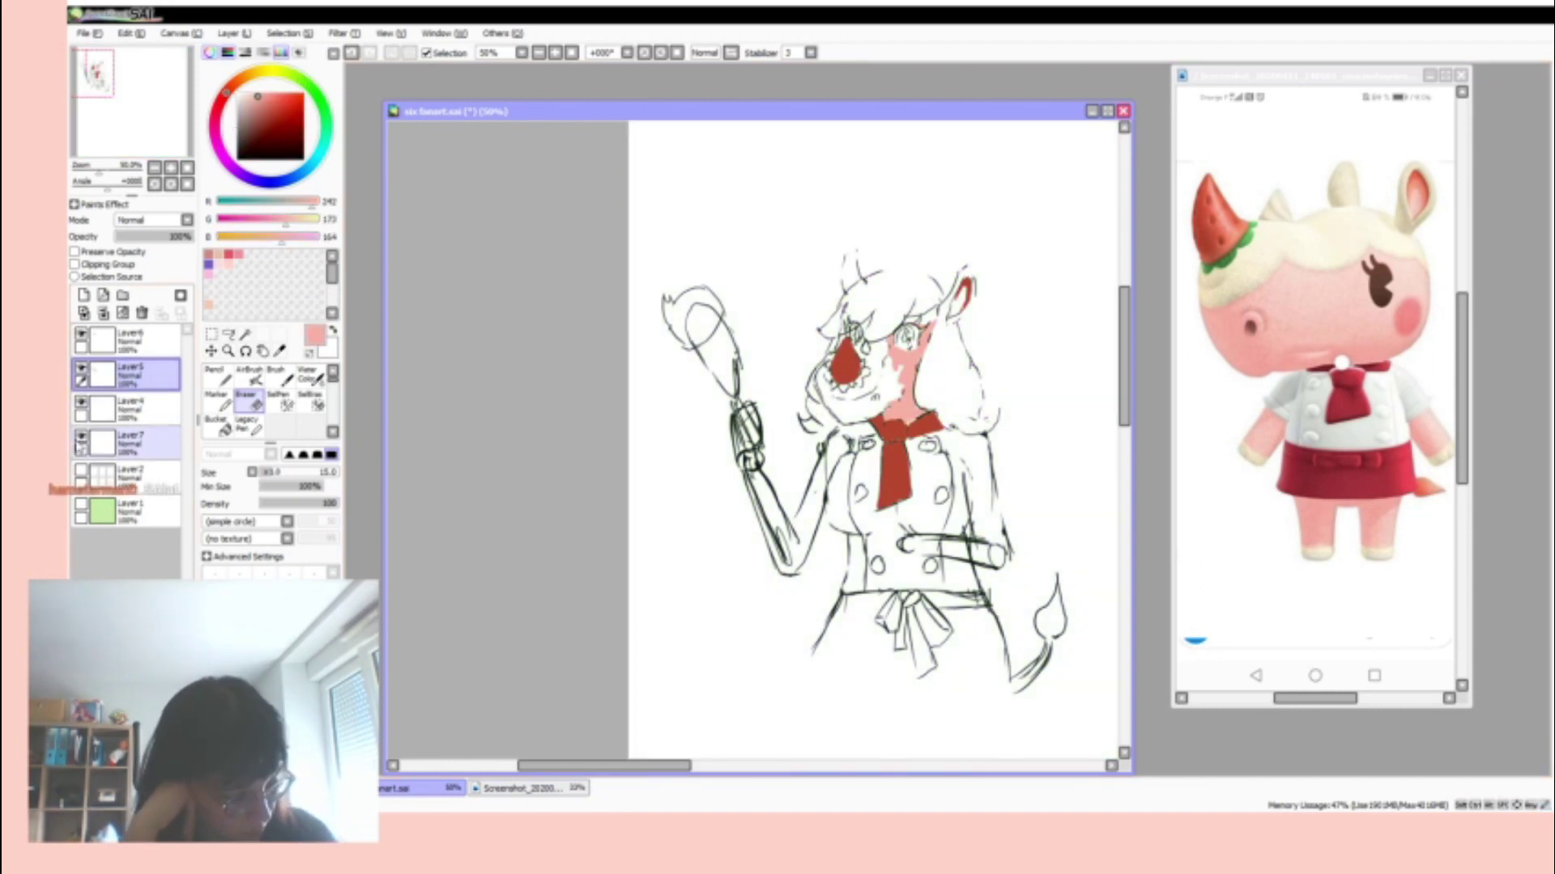
left_click(130, 442)
left_click(214, 375)
mouse_move(870, 353)
left_mouse_down()
mouse_move(911, 401)
mouse_move(834, 433)
left_mouse_up()
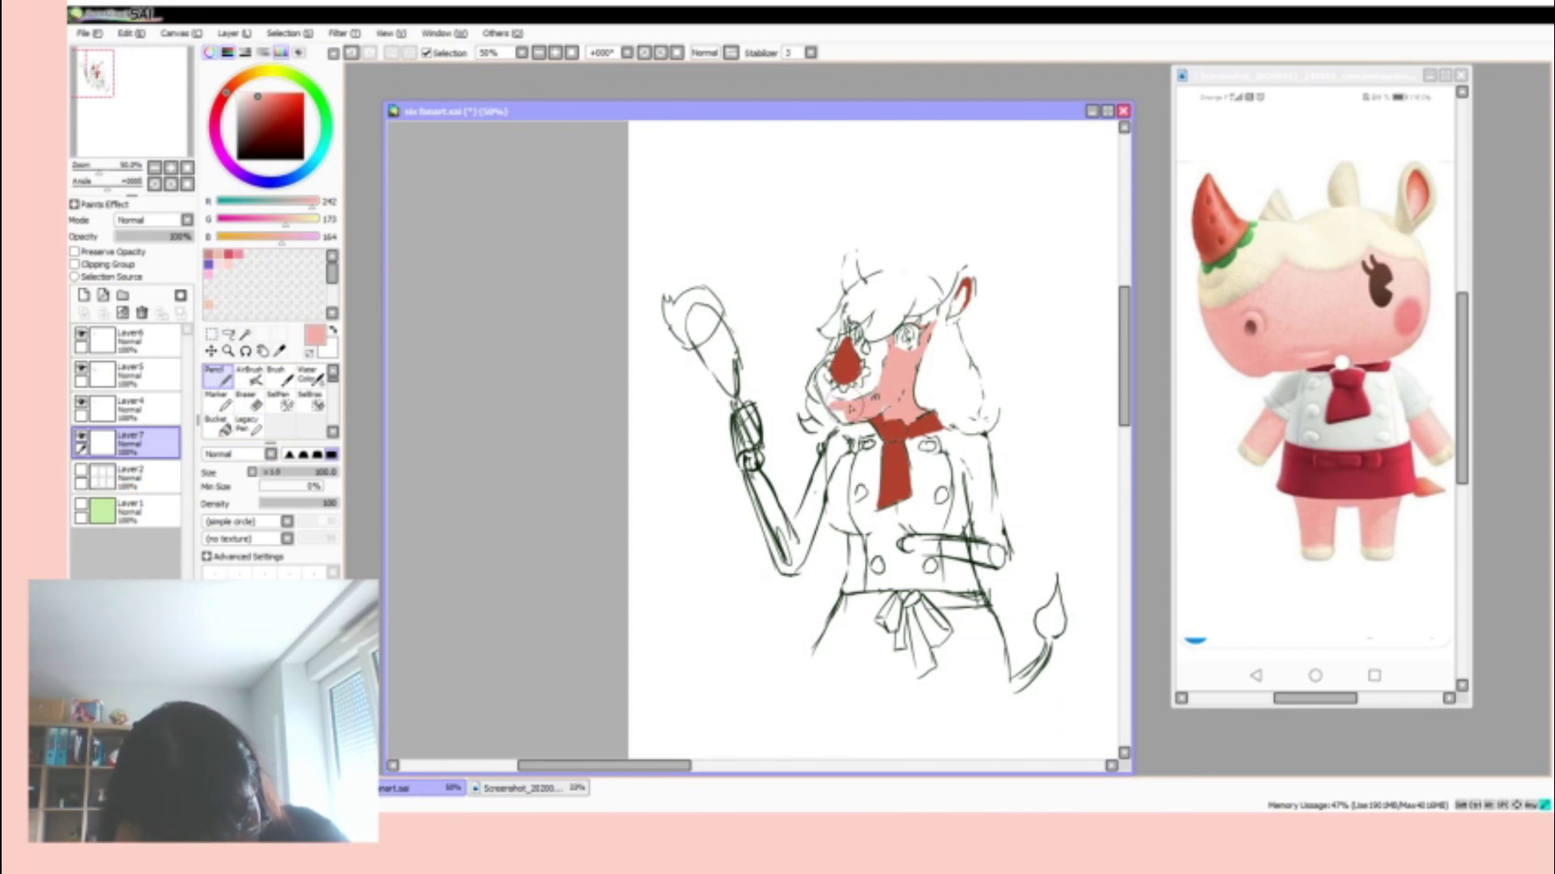
left_click_drag(810, 484, 825, 491)
left_click_drag(976, 490, 993, 495)
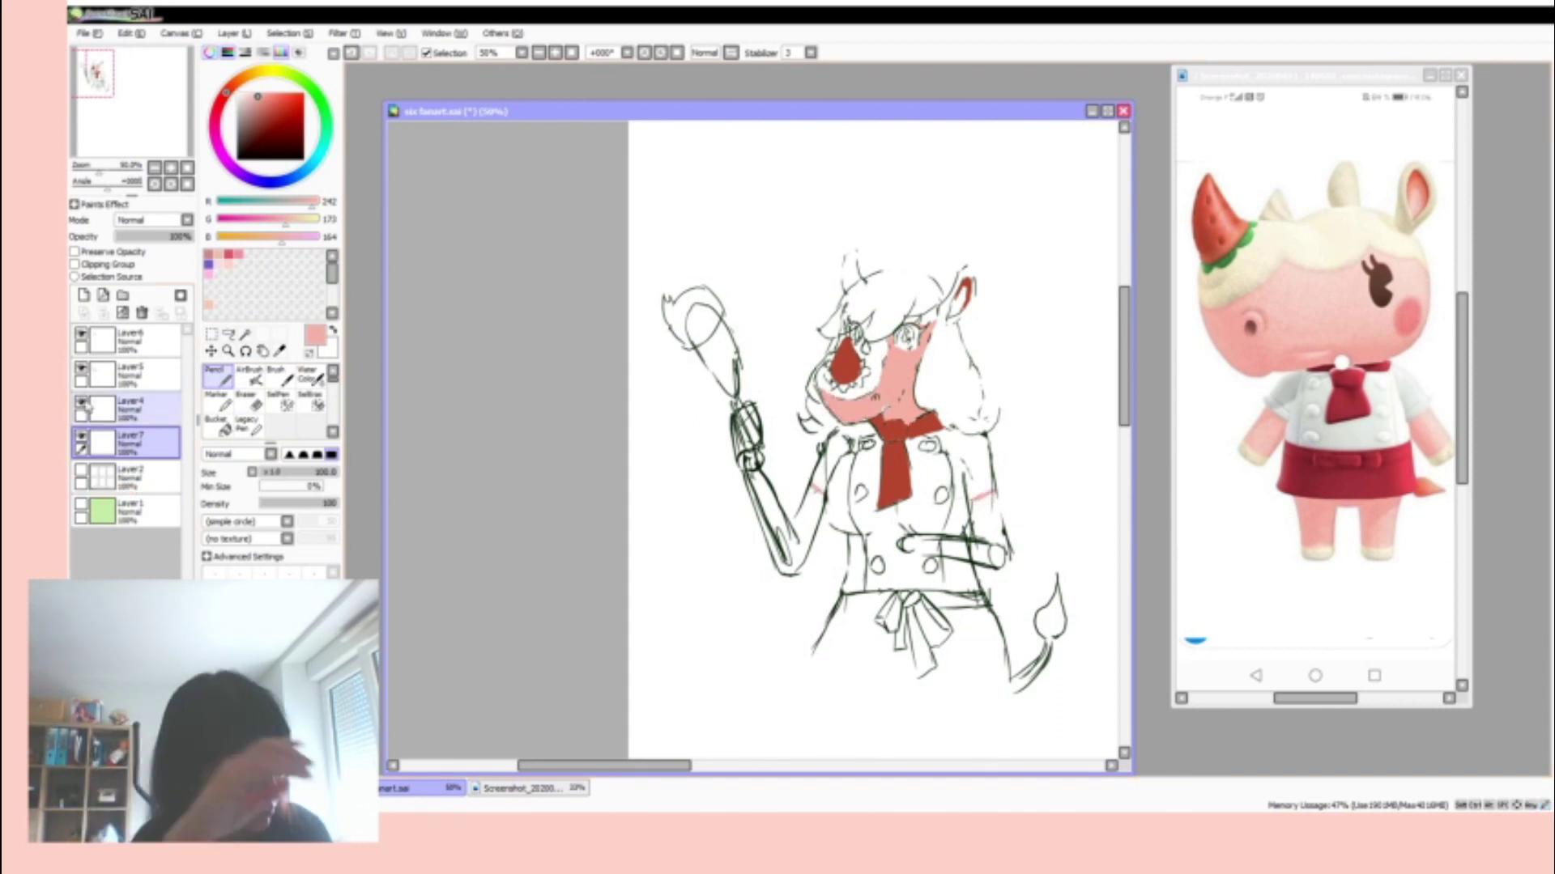
- Draw a flared skirt outline in black below the waist bow and redraw the hair locks beside the muzzle
left_click(129, 374)
left_click(841, 597, "alt")
left_click_drag(843, 607, 779, 664)
key("bracketleft")
left_click_drag(1002, 677, 1008, 729)
mouse_move(777, 666)
left_mouse_down()
mouse_move(830, 730)
mouse_move(1005, 740)
left_mouse_up()
left_click_drag(834, 338, 792, 395)
mouse_move(816, 379)
left_mouse_down()
mouse_move(789, 413)
mouse_move(805, 409)
left_mouse_up()
- Redraw the outer contours of both arms and erase the old forearm and upper-arm construction lines
key("e")
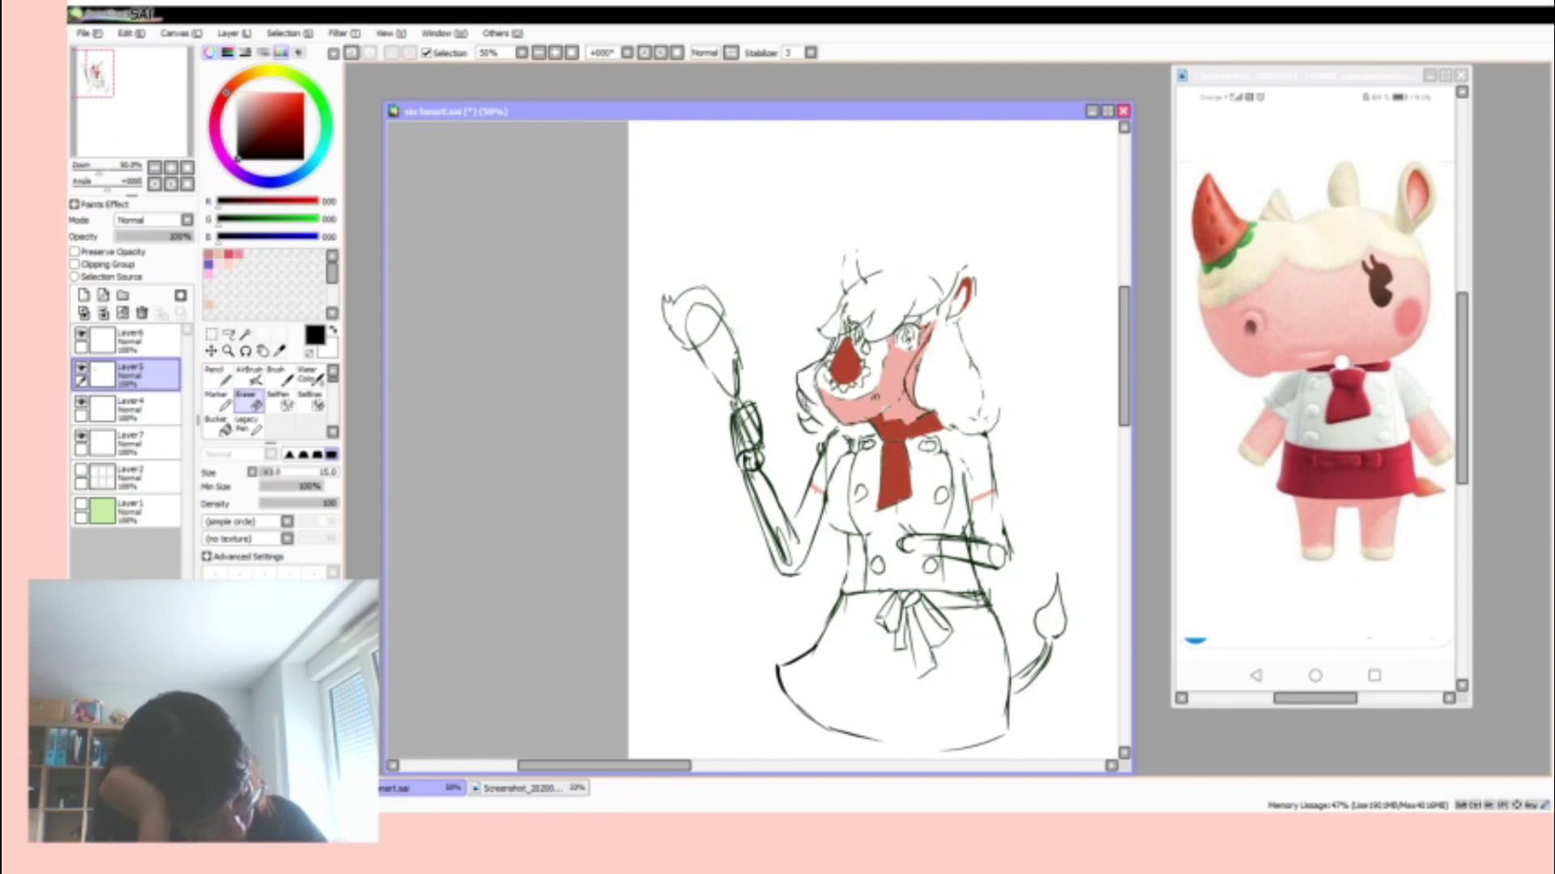
key("n")
left_click_drag(992, 441, 1016, 563)
left_click_drag(838, 526, 802, 571)
left_click_drag(779, 514, 795, 533)
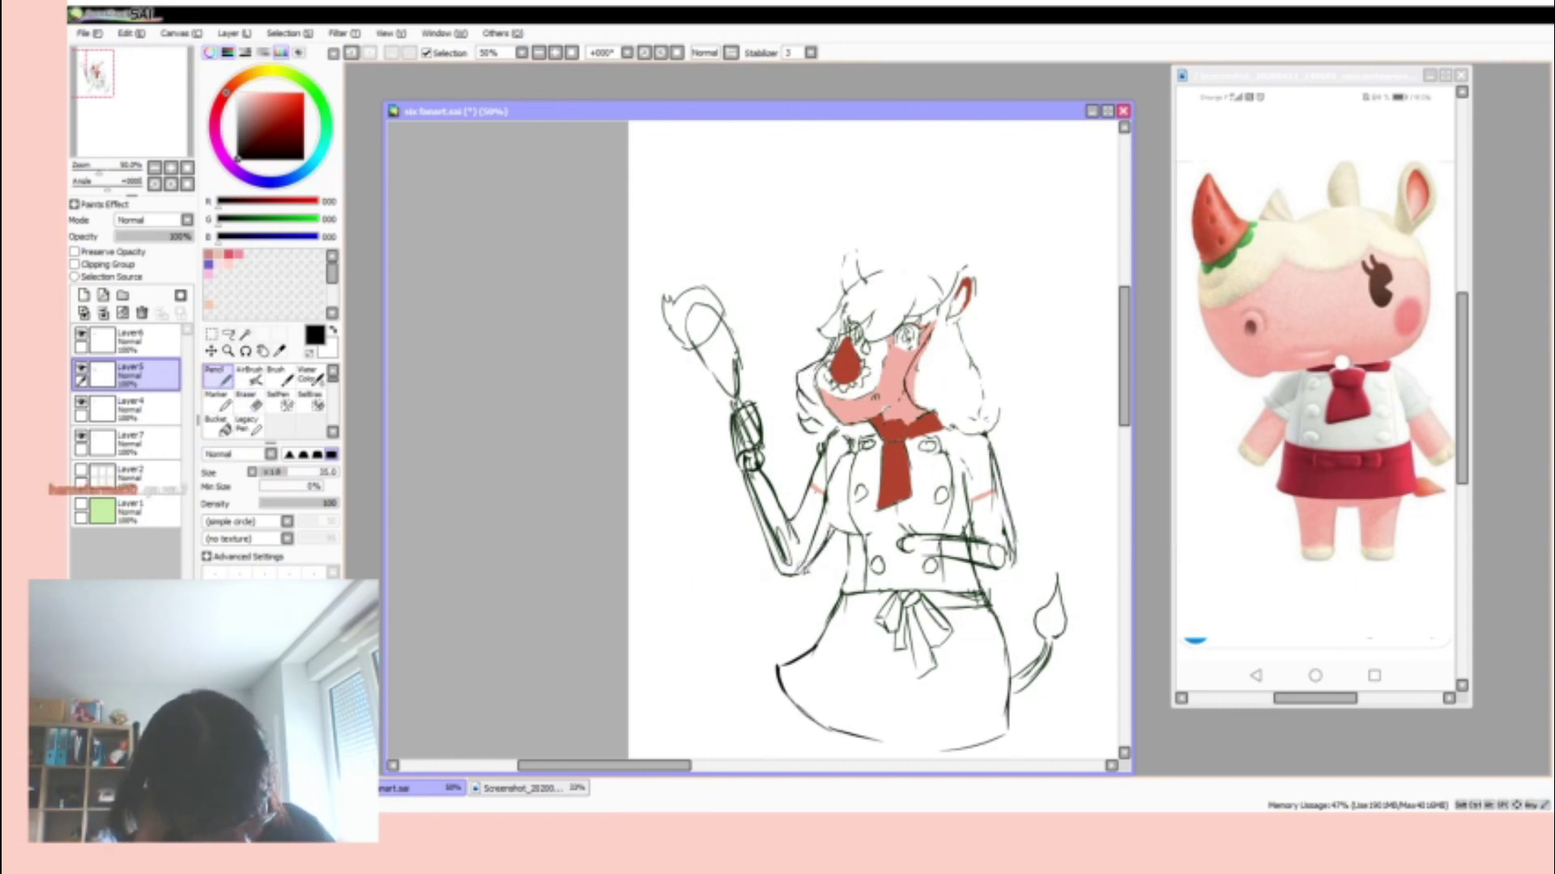
key("e")
mouse_move(749, 482)
left_mouse_down()
mouse_move(785, 563)
mouse_move(784, 543)
left_mouse_up()
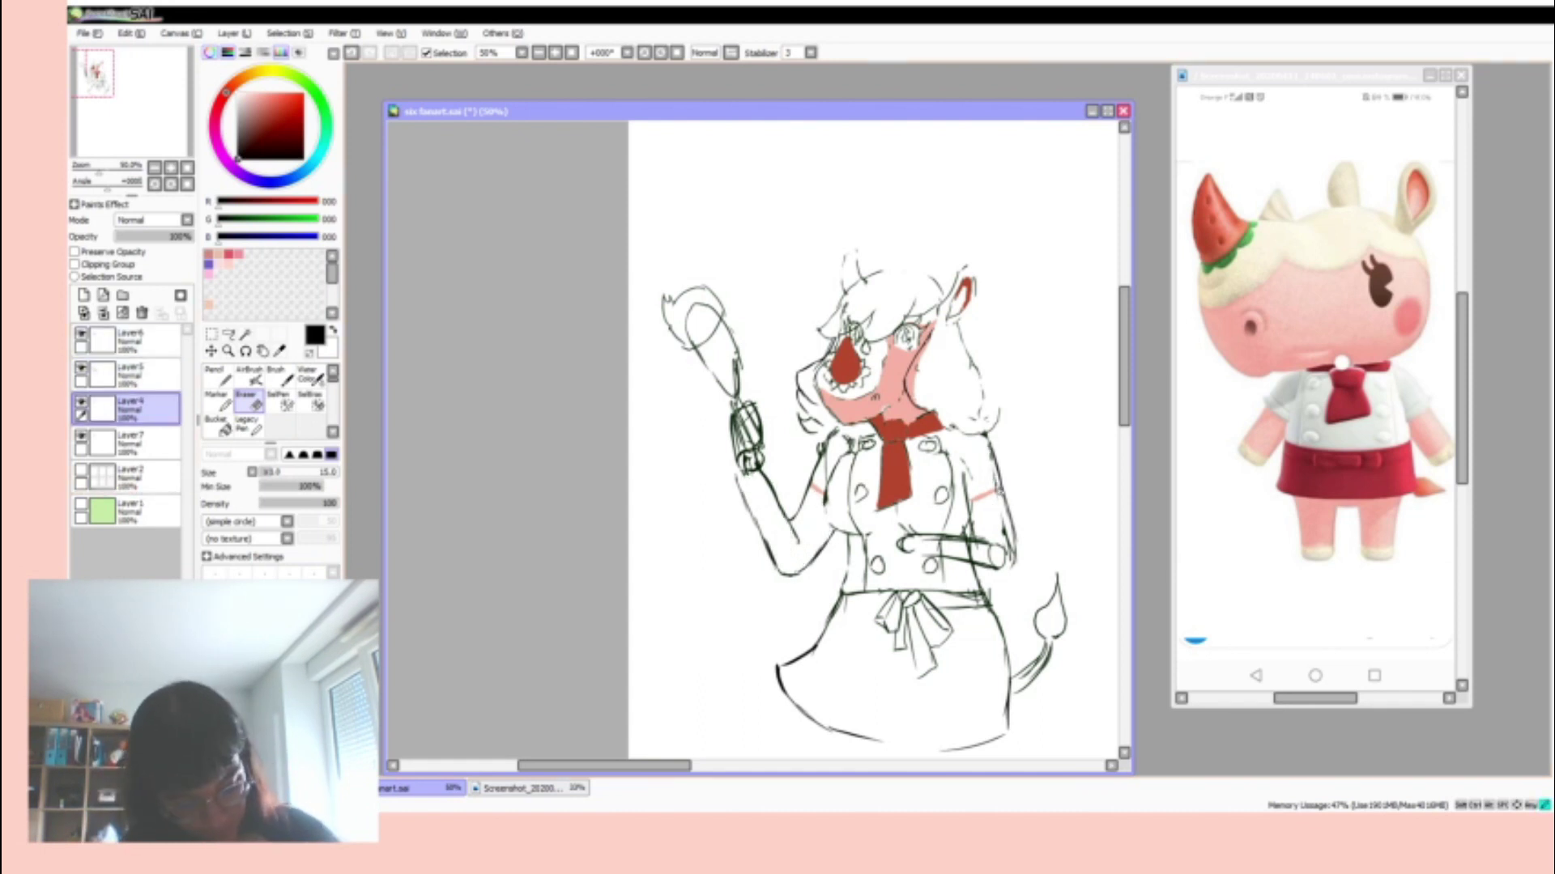
left_click_drag(1004, 518, 1006, 576)
left_click_drag(983, 458, 965, 513)
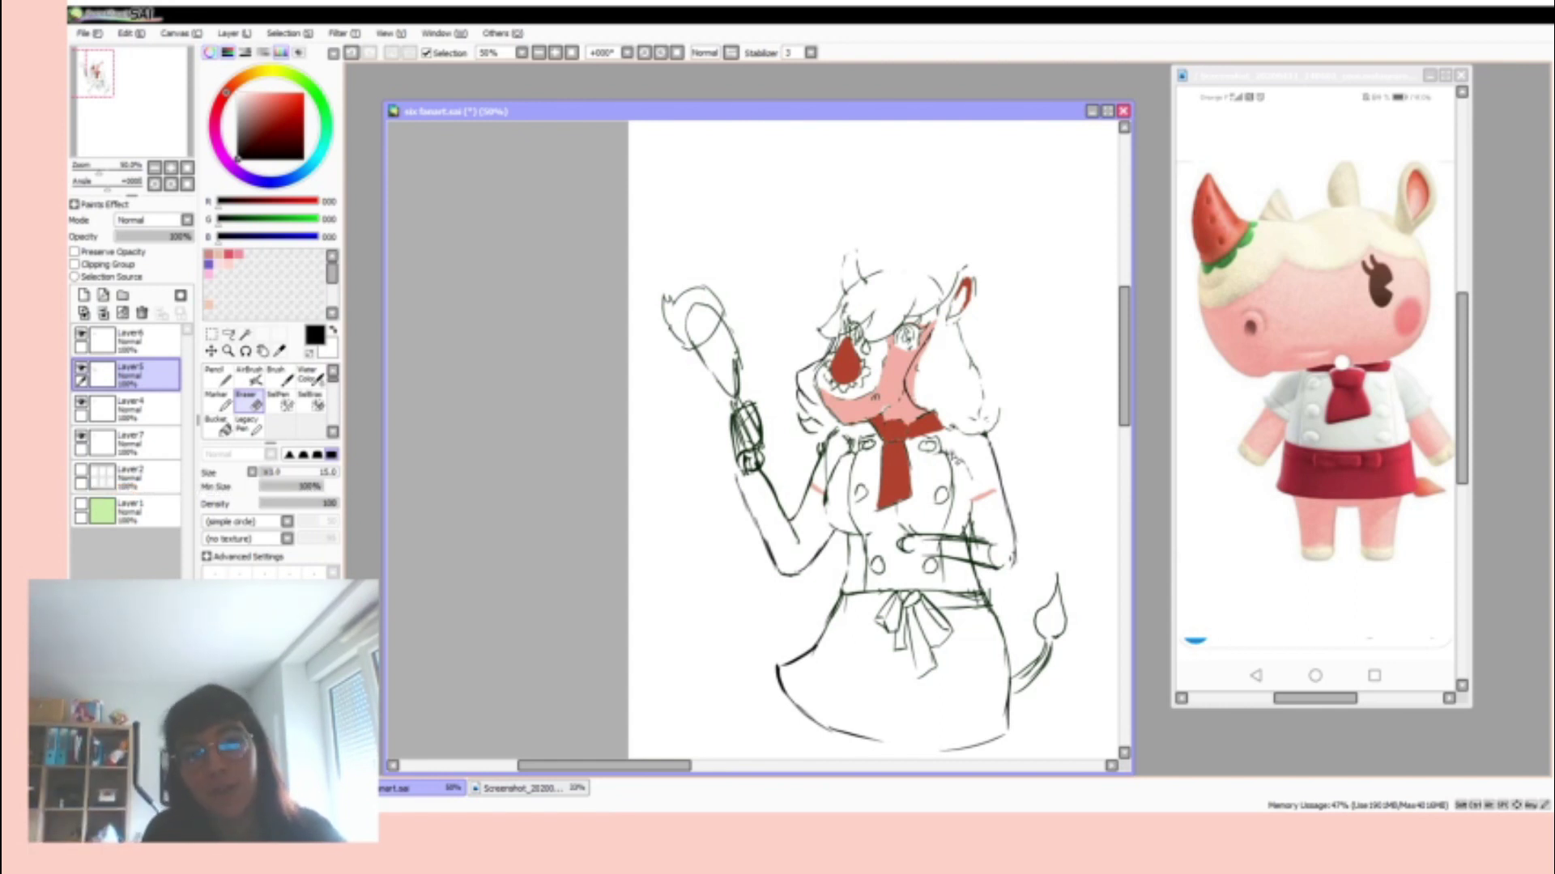
- Show the challenge sheet layer again and recolour the face and neck skin with a lighter pink
left_click(214, 374)
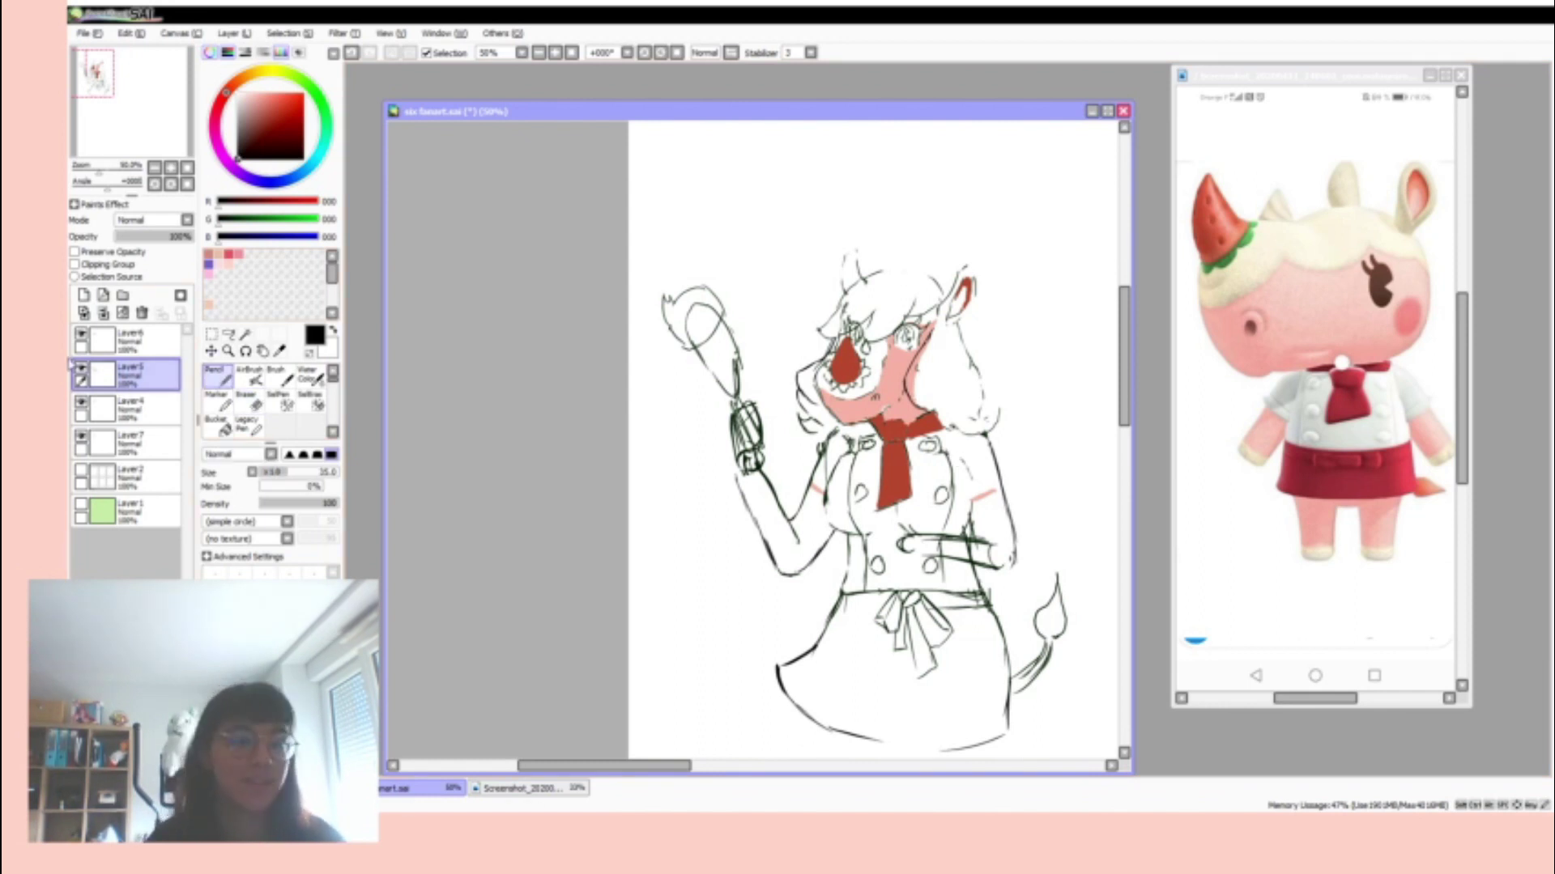
left_click(81, 472)
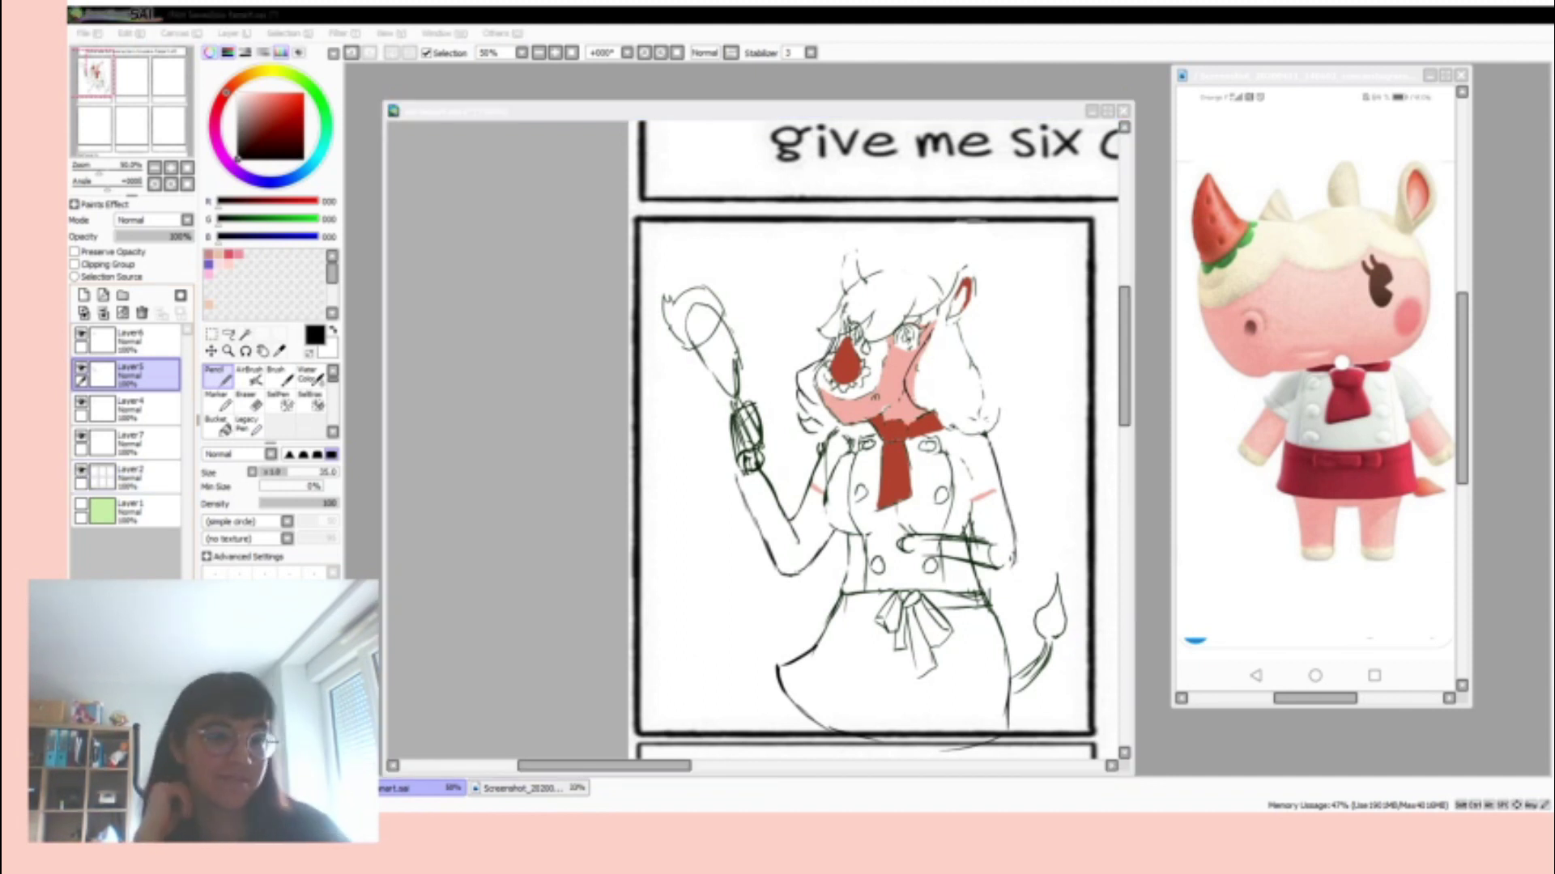
key("alt+Tab")
left_click(216, 424)
left_click(911, 356, "alt")
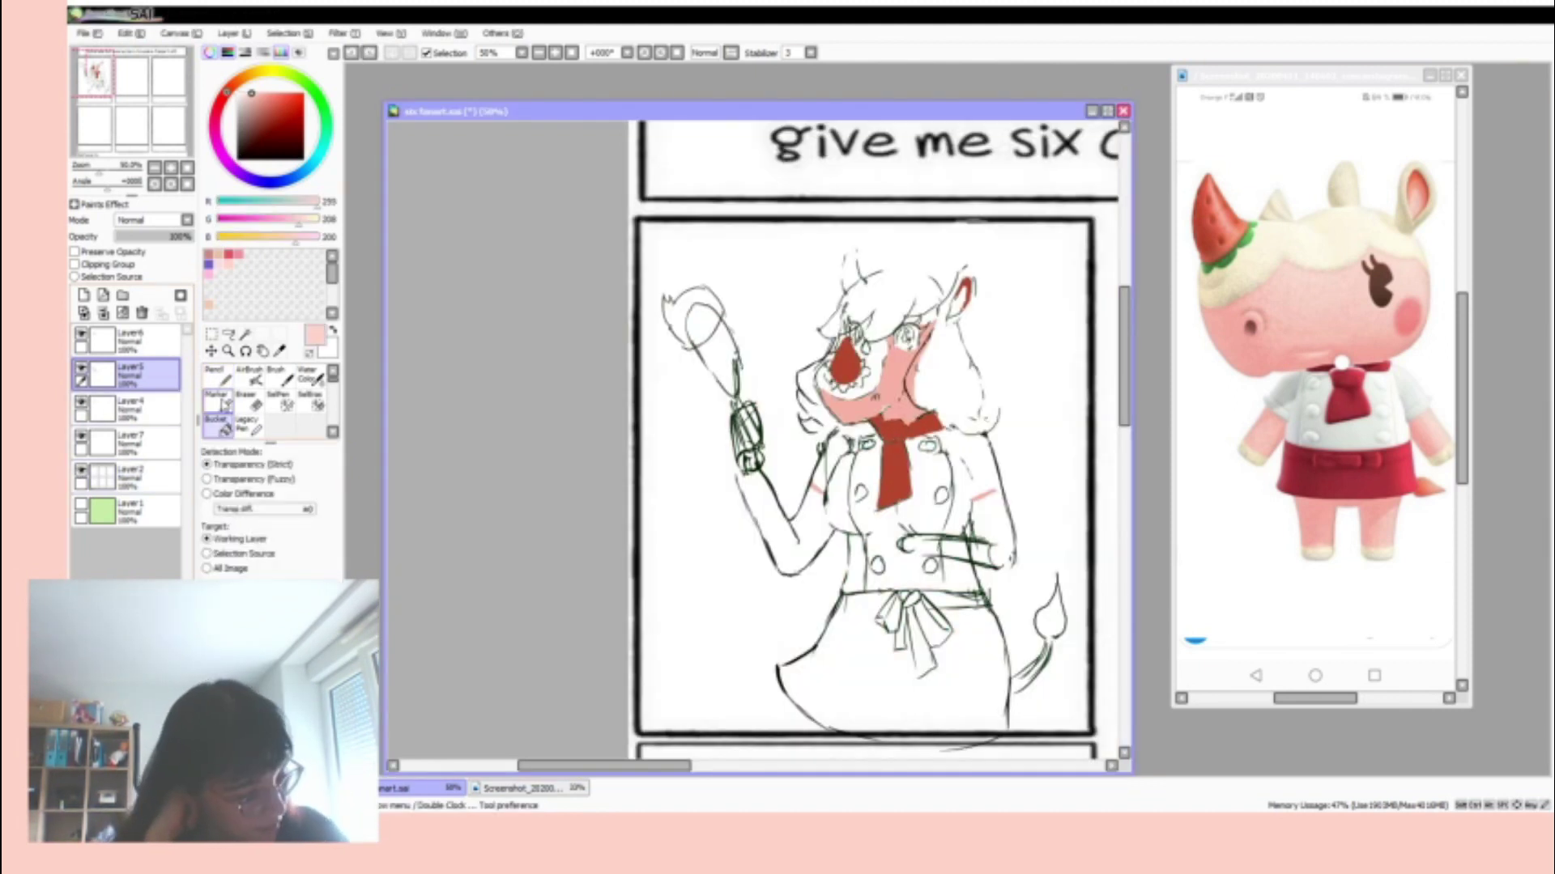
left_click(130, 442)
scroll(1125, 388, "up", 1)
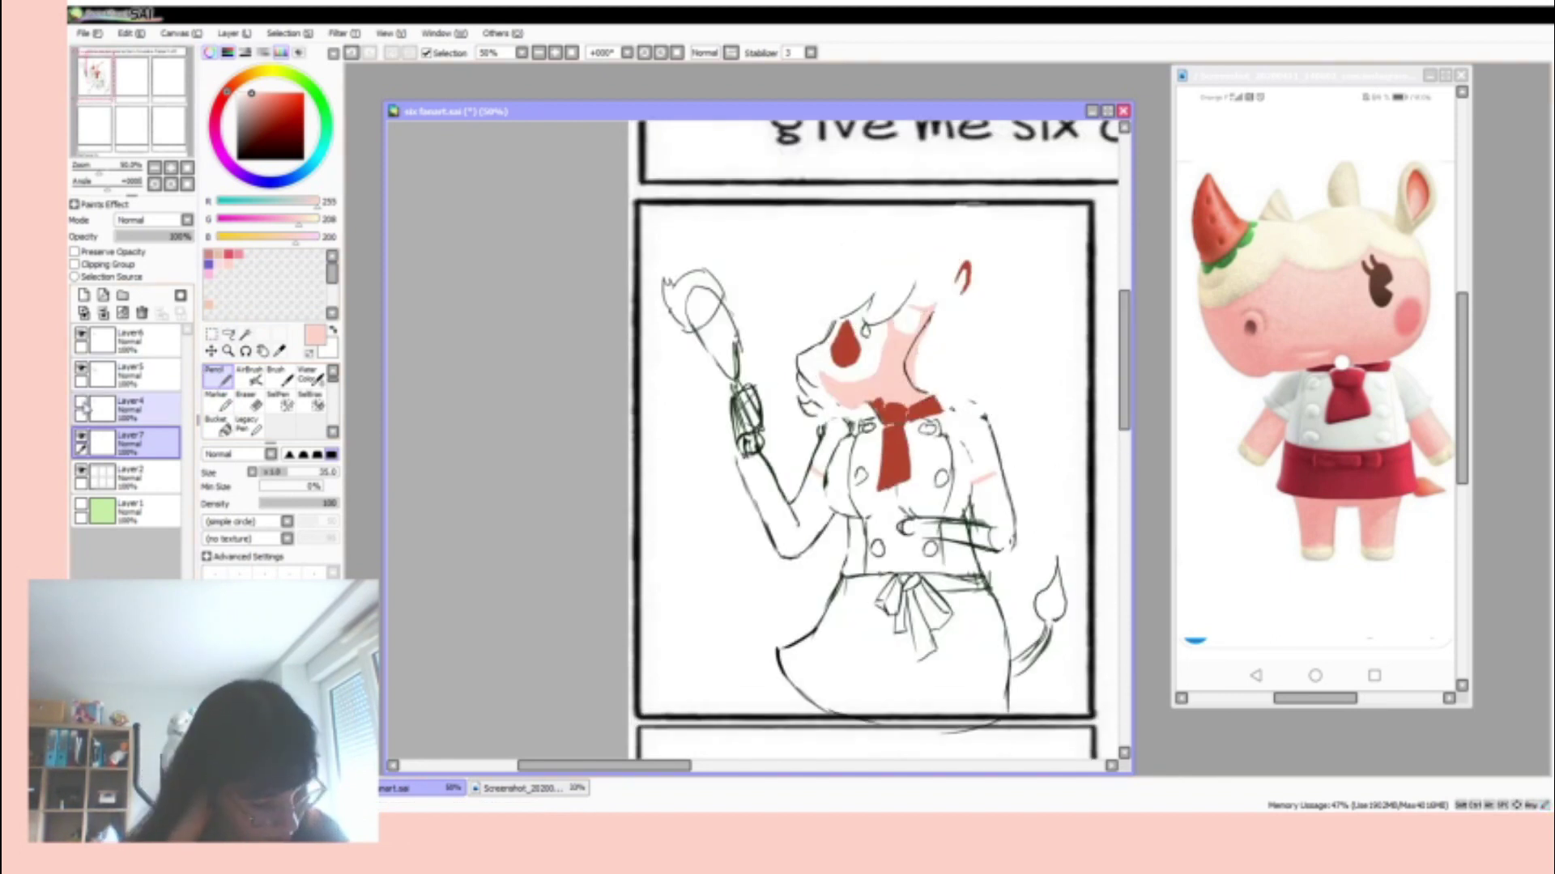
- Merge the two sketch layers and shift the linework and red paint upward so the character fits inside the panel
key("ctrl+v")
key("ctrl+t")
key("Return")
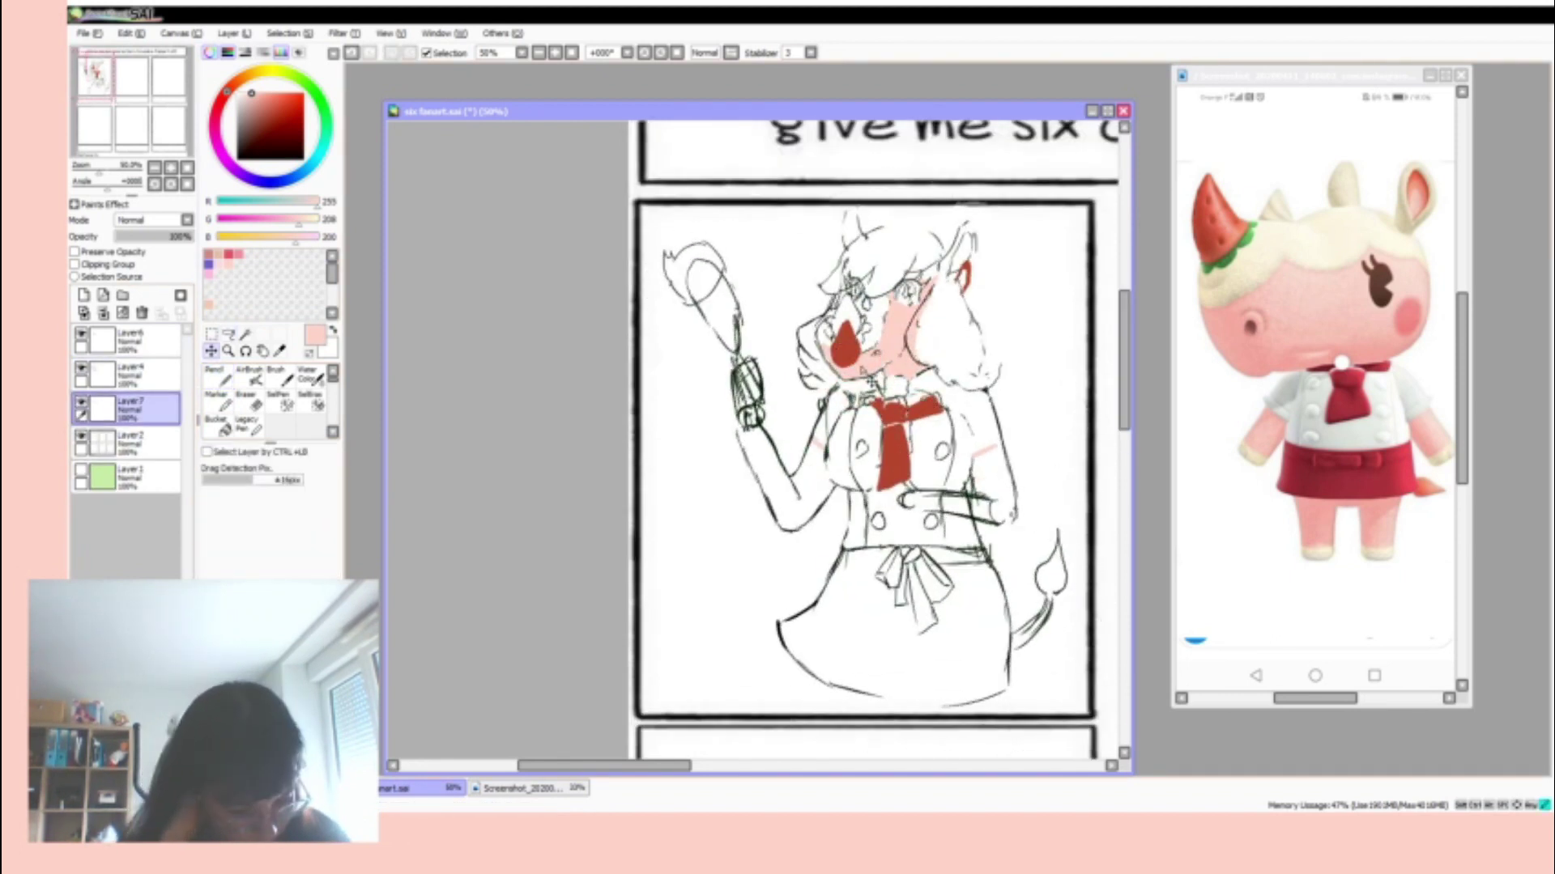
left_click(888, 434, "ctrl")
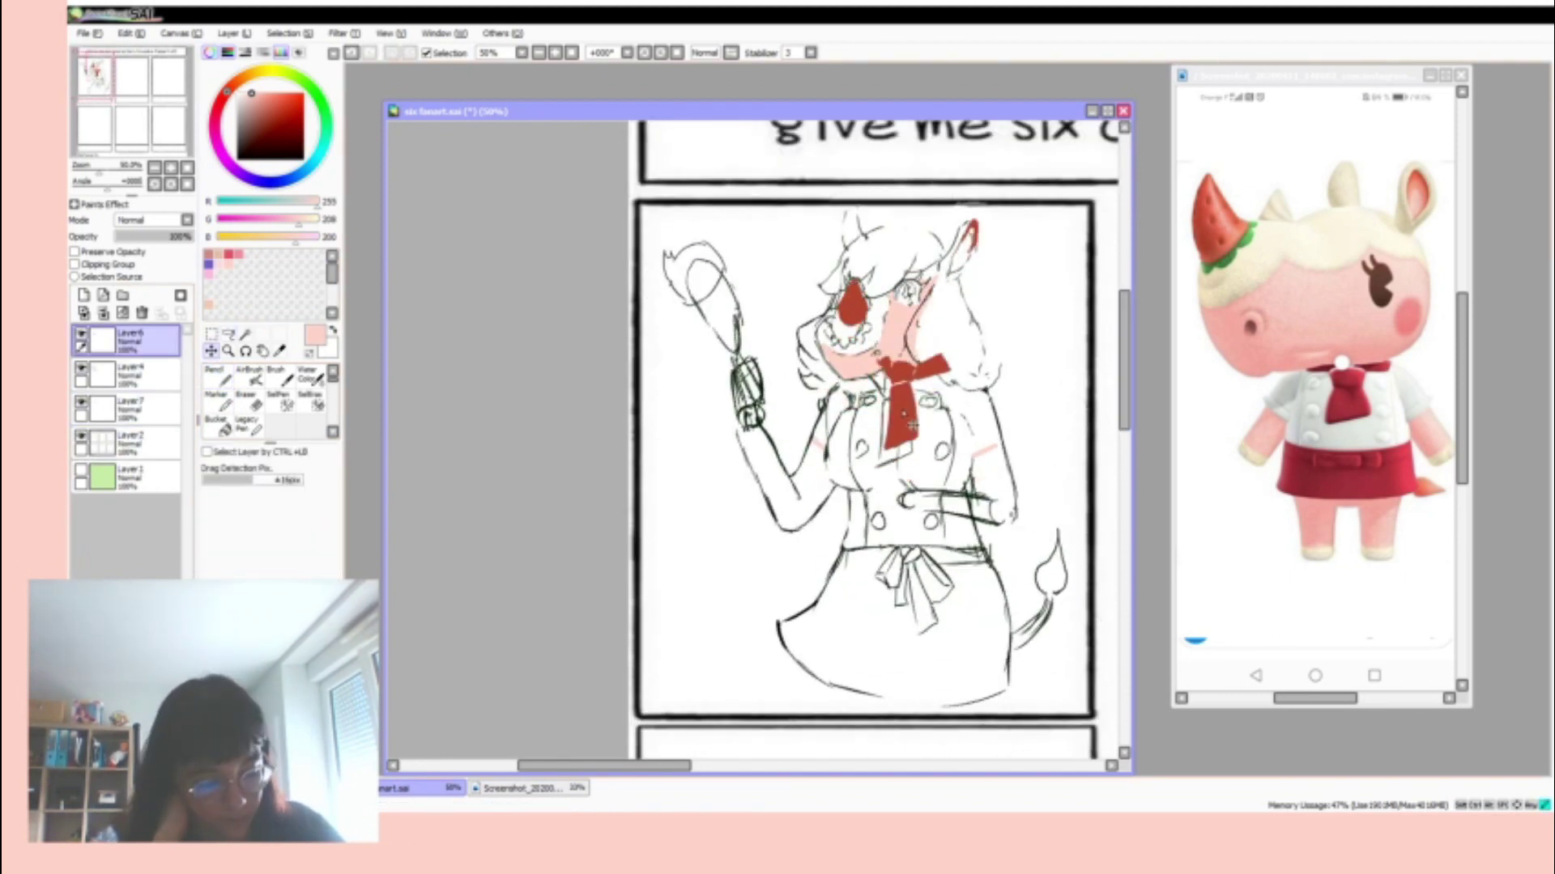
left_click(215, 378)
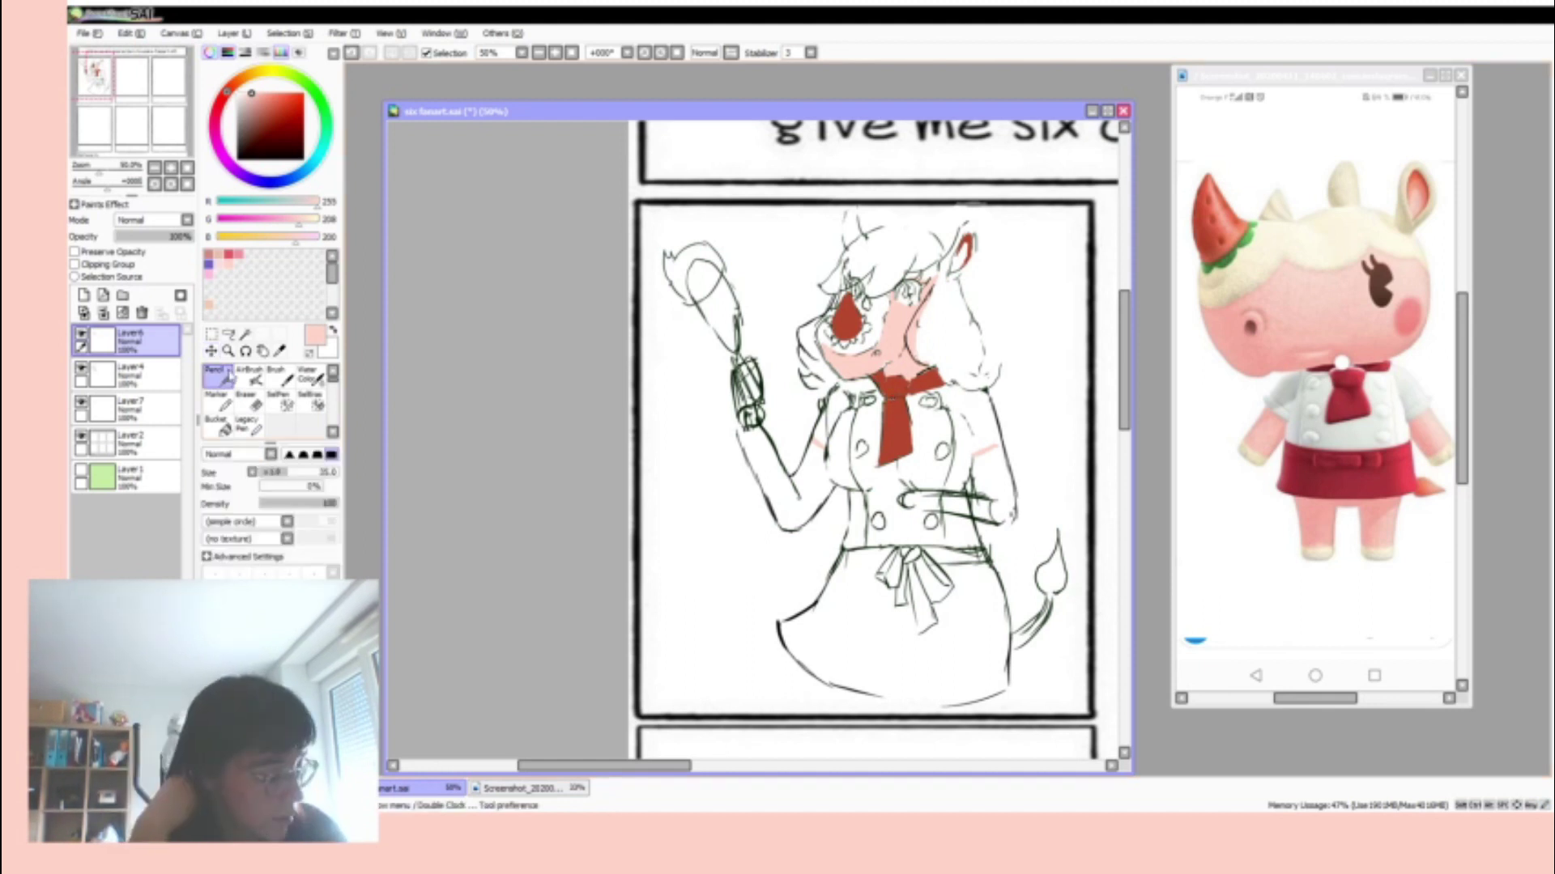
- Erase the jacket lines crossing the bent forearm, add its hand lines, and clear the whisk handle scribbles over the raised hand
left_click(948, 523, "ctrl")
left_click(947, 522, "alt")
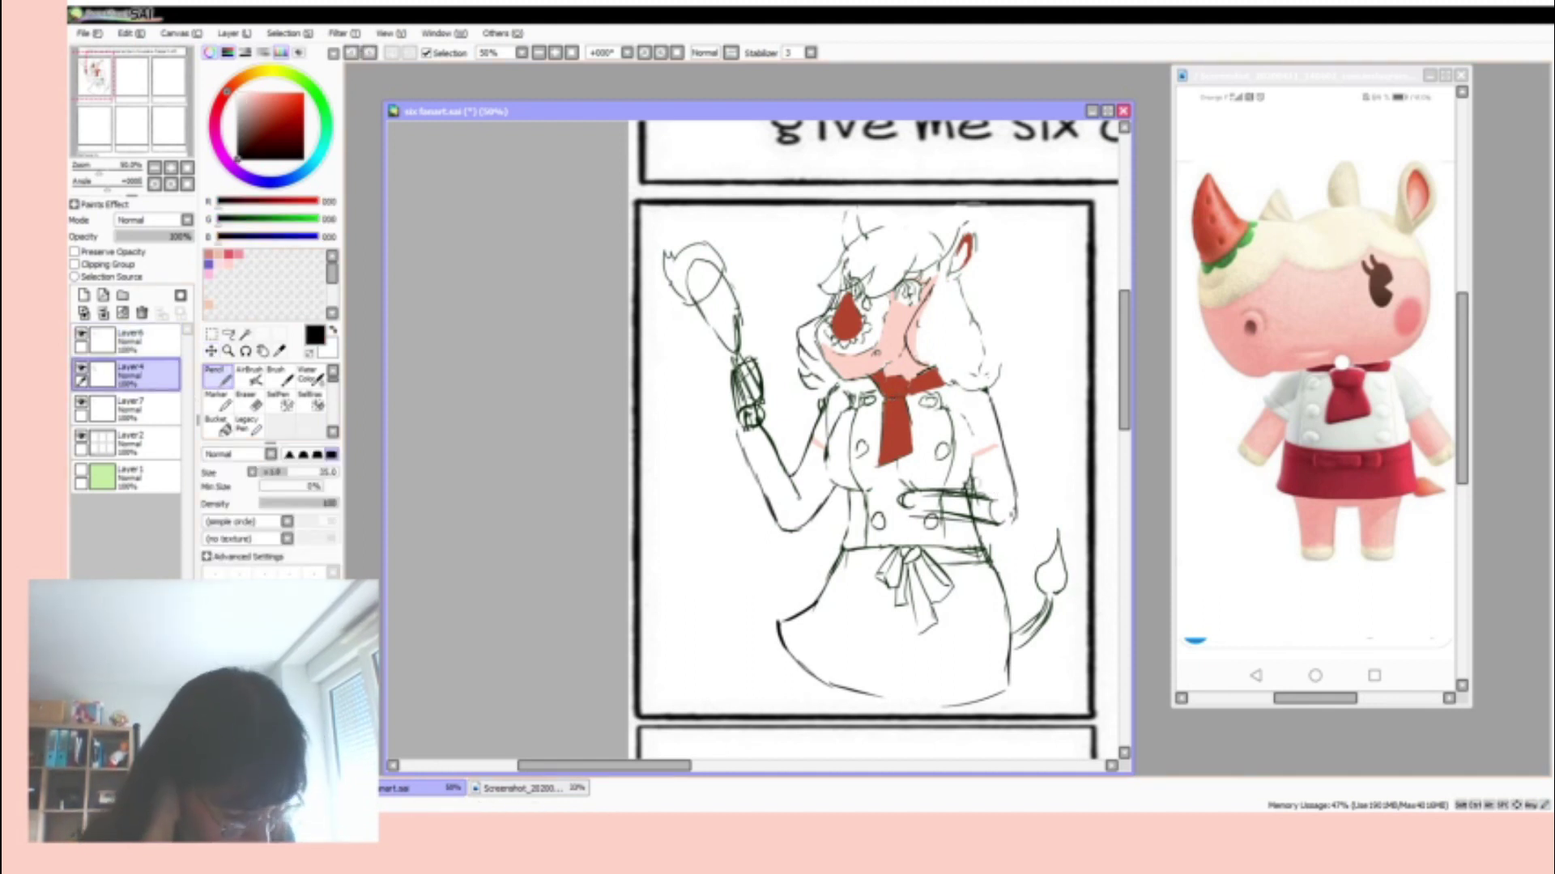
key("e")
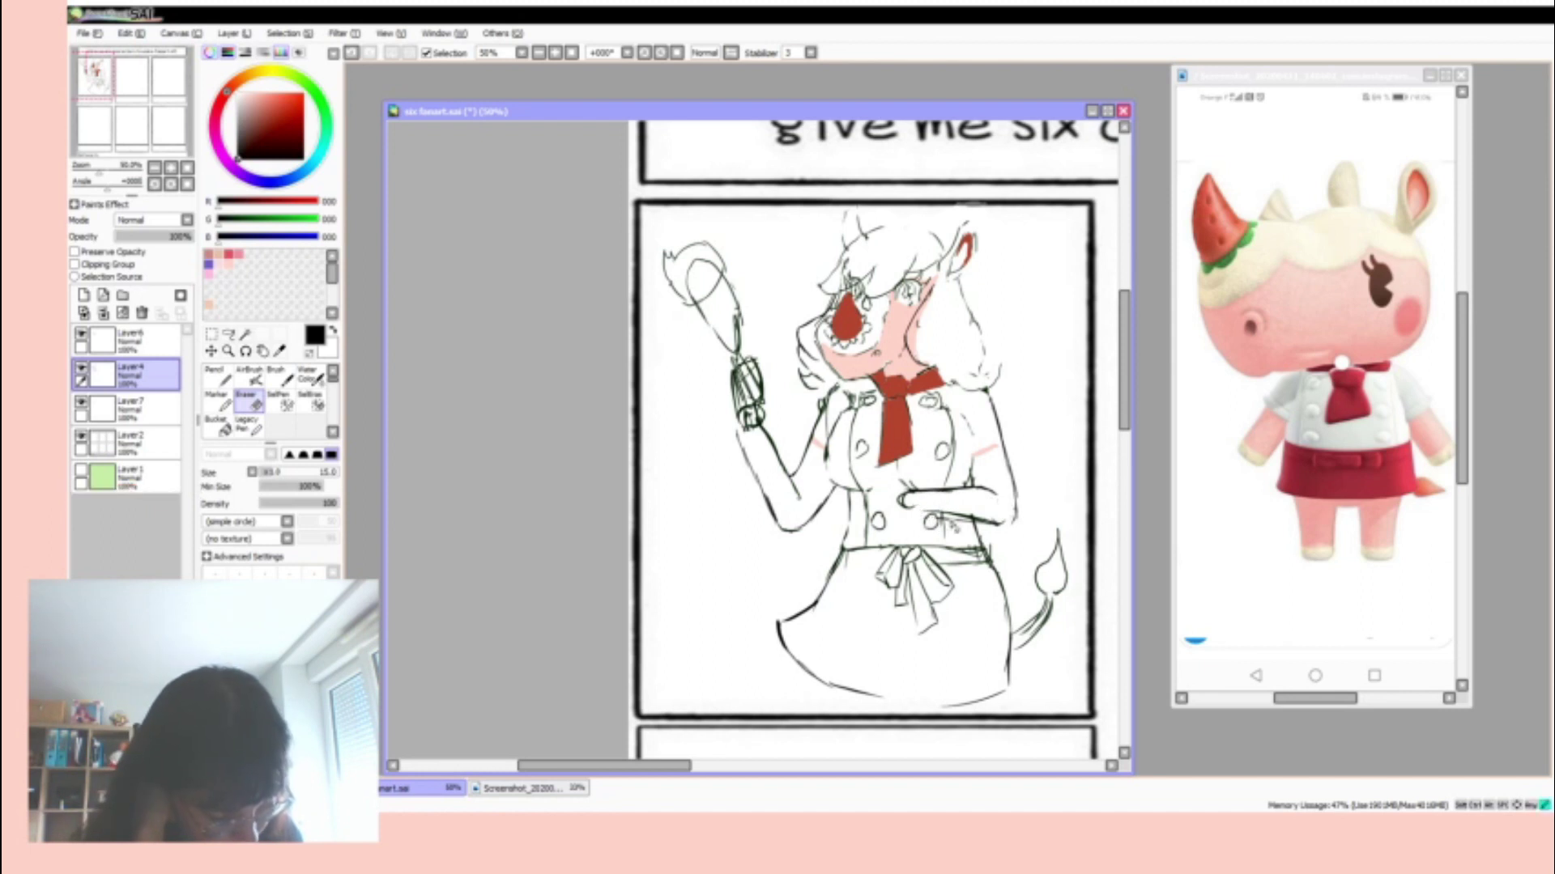
key("n")
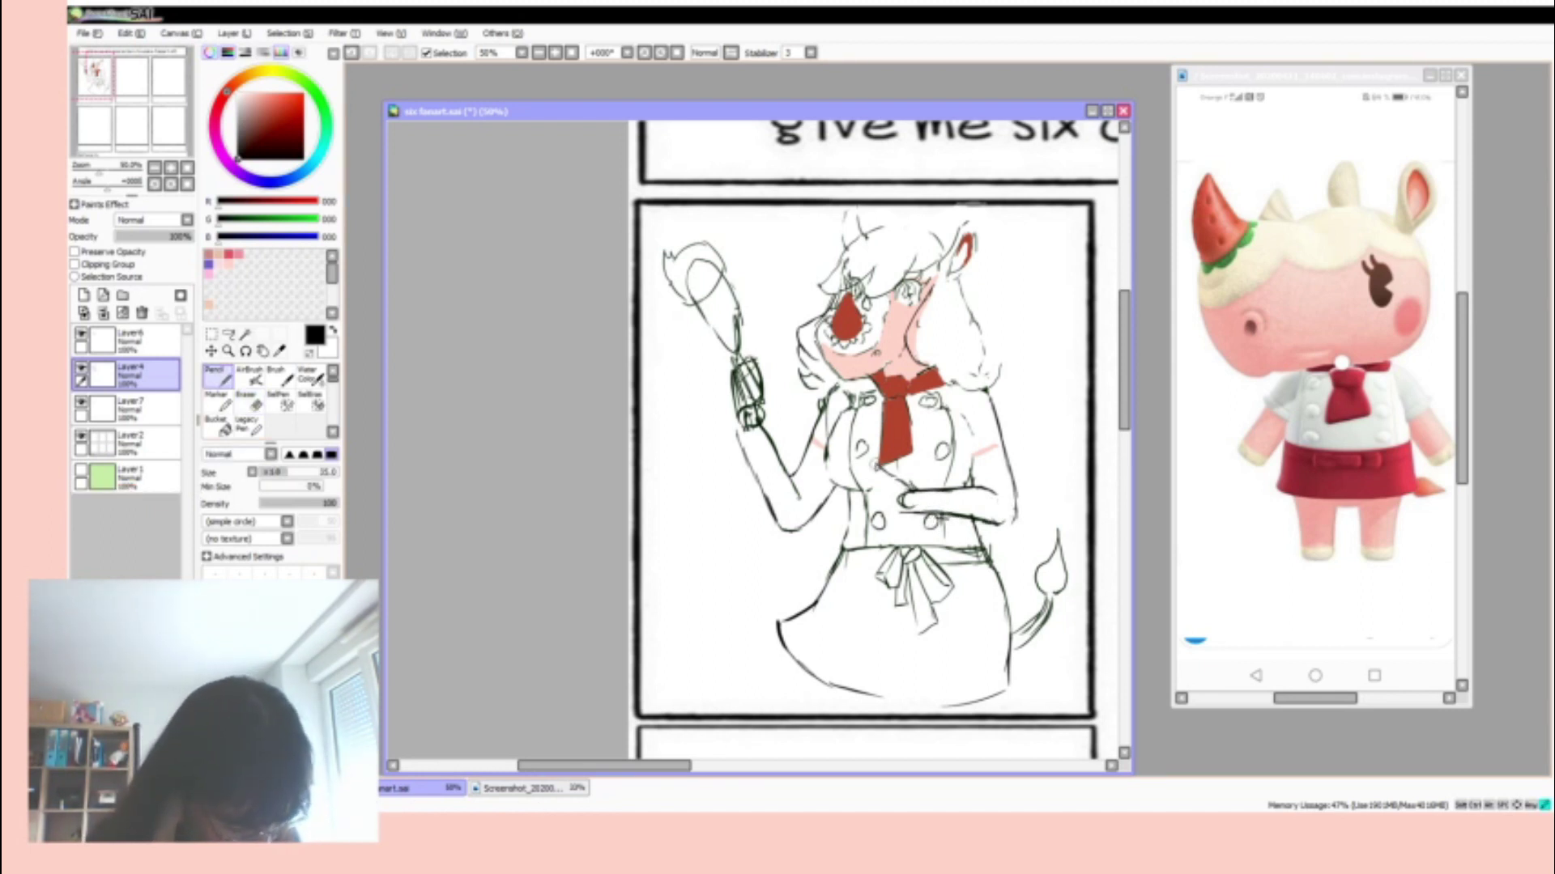
key("e")
left_click_drag(749, 364, 753, 425)
- Draw both legs running down from under the skirt and erase the parts of the lines that overlap the skirt
key("n")
left_click_drag(833, 685, 818, 706)
left_click_drag(850, 559, 817, 713)
left_click_drag(923, 620, 939, 709)
left_click_drag(907, 608, 890, 717)
key("e")
mouse_move(851, 559)
left_mouse_down()
mouse_move(834, 612)
mouse_move(894, 697)
left_mouse_up()
key("n")
left_click_drag(907, 620, 889, 708)
left_click_drag(923, 627, 940, 708)
key("e")
mouse_move(891, 640)
left_mouse_down()
mouse_move(866, 688)
mouse_move(810, 704)
left_mouse_up()
- Recolour the horn, scarf, tie and inner ear with the reference skirt's crimson and paint the skirt with it beneath the linework
left_click(130, 338)
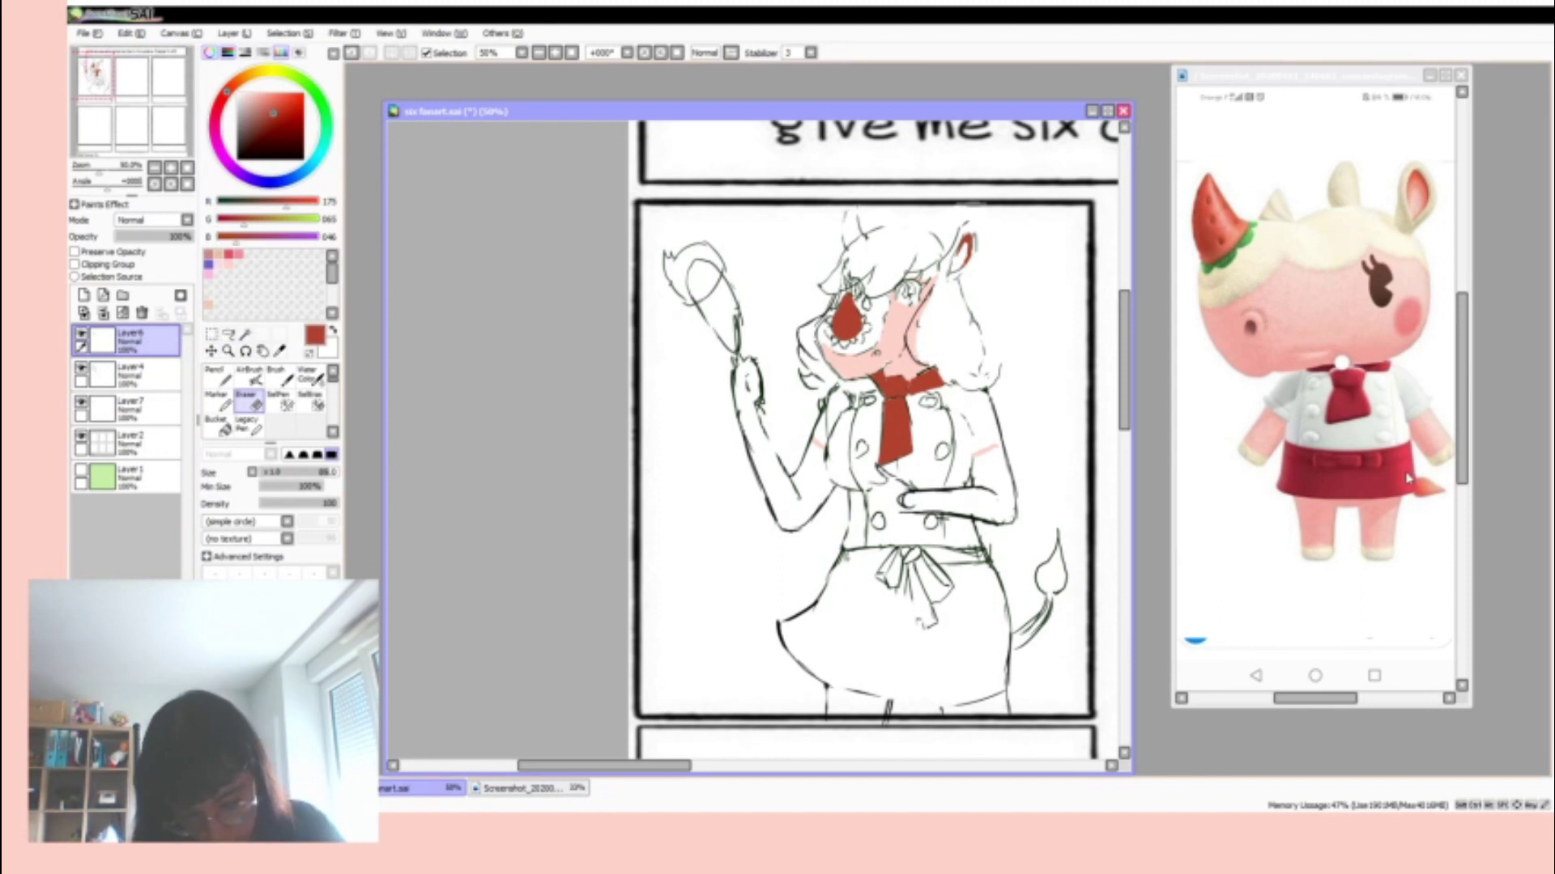
left_click(1409, 478, "alt")
key("n")
left_click_drag(947, 656, 984, 630)
mouse_move(994, 571)
left_mouse_down()
mouse_move(999, 688)
mouse_move(957, 666)
left_mouse_up()
key("bracketright")
key("bracketright")
key("bracketright")
mouse_move(858, 559)
left_mouse_down()
mouse_move(851, 640)
mouse_move(802, 624)
mouse_move(887, 567)
left_mouse_up()
key("e")
key("n")
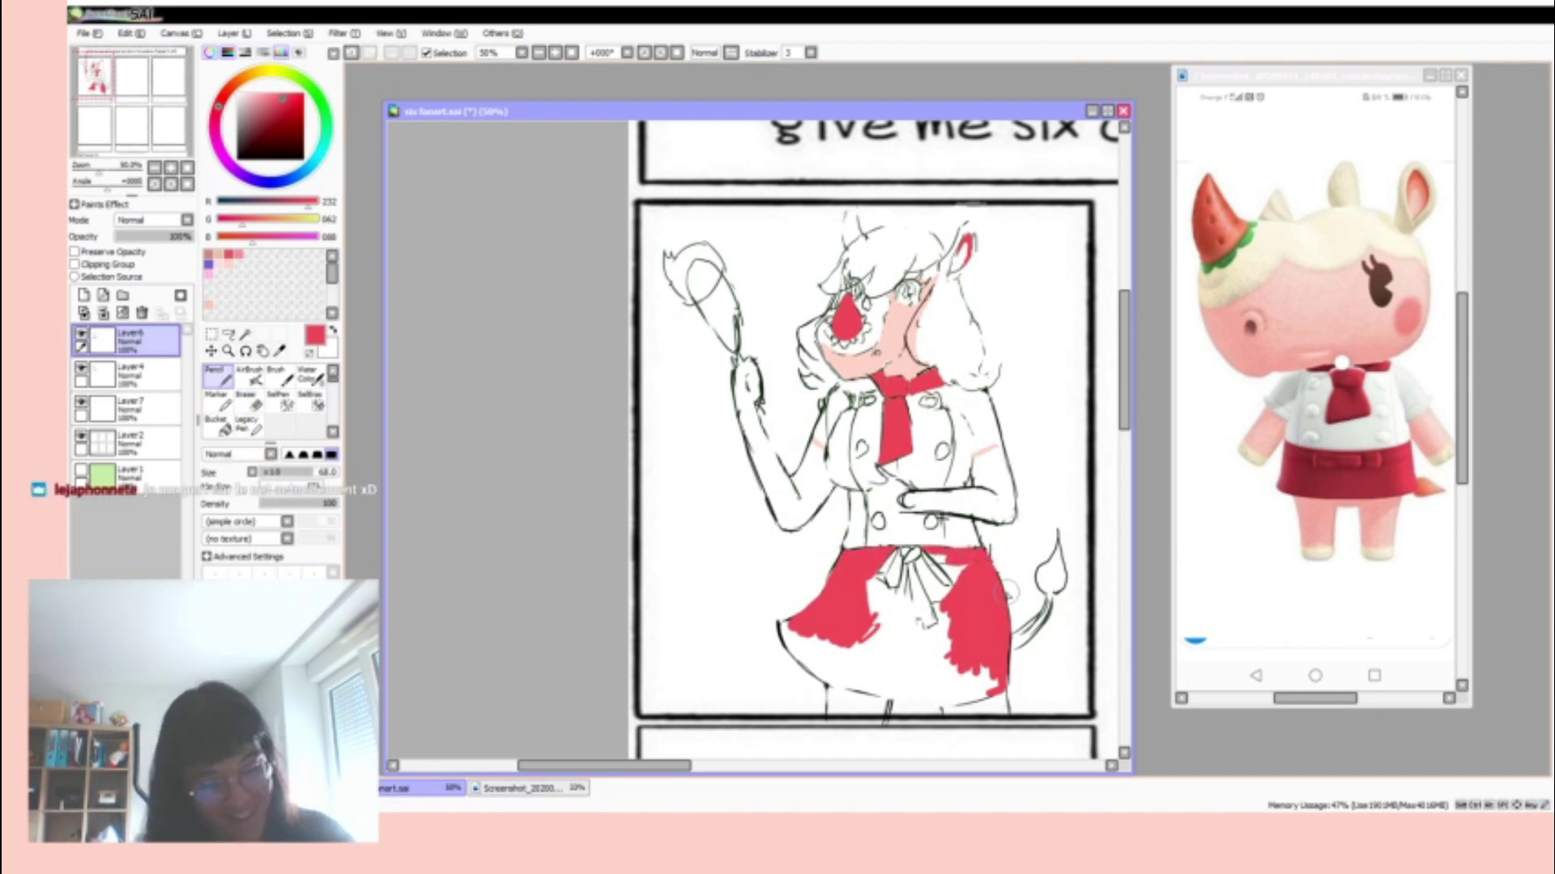
mouse_move(879, 599)
left_mouse_down()
mouse_move(917, 542)
mouse_move(872, 608)
mouse_move(804, 644)
mouse_move(799, 628)
mouse_move(989, 681)
mouse_move(985, 668)
mouse_move(840, 666)
mouse_move(952, 690)
mouse_move(907, 691)
mouse_move(817, 655)
left_mouse_up()
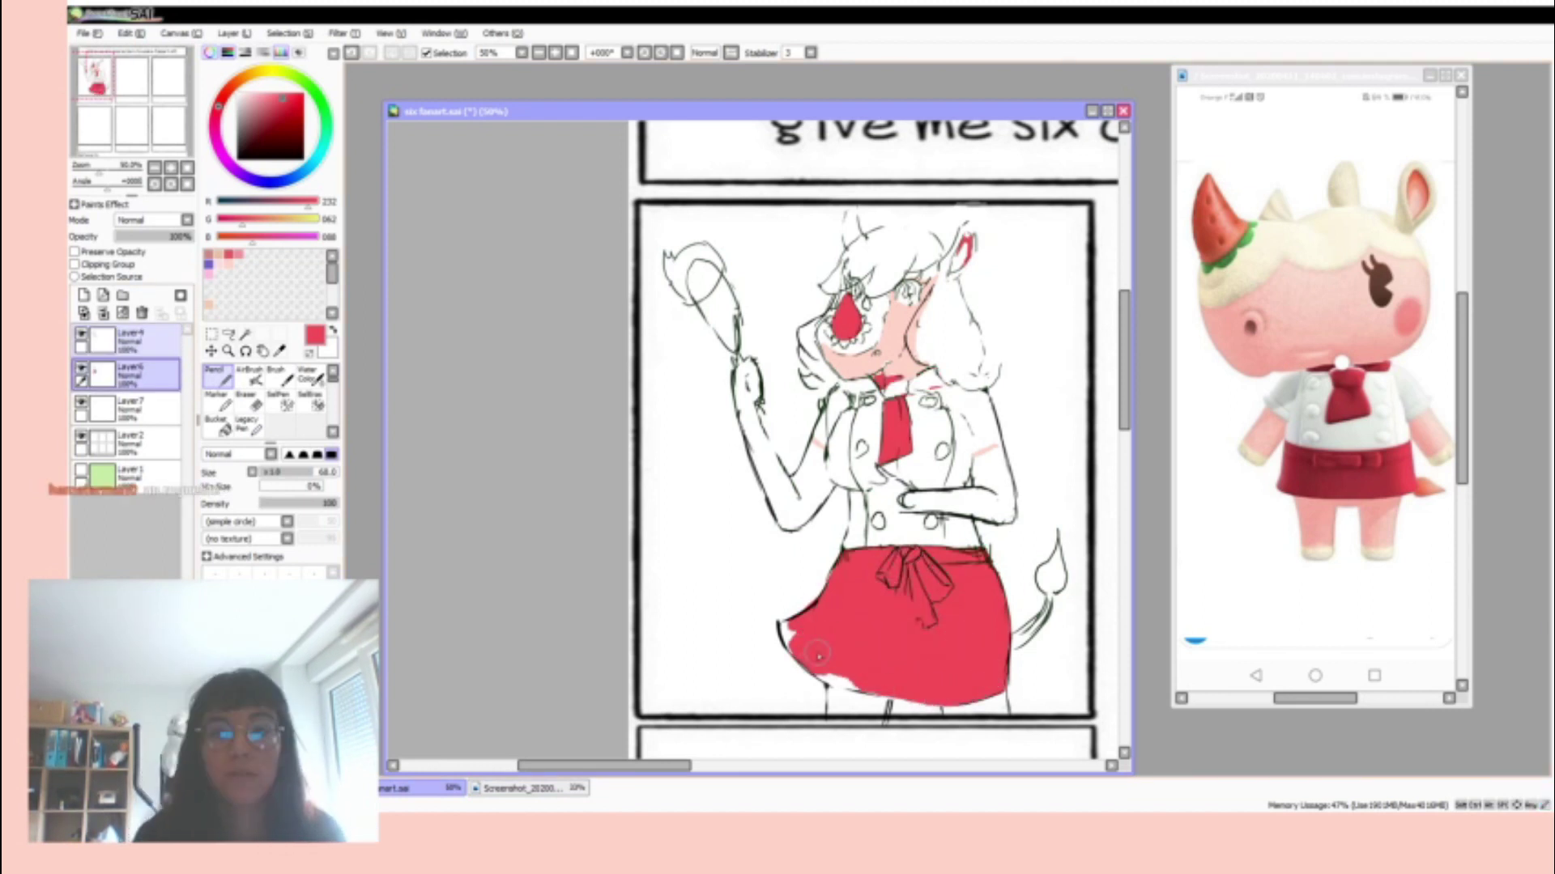
- Fill the remaining gaps along the skirt's lower edge and trim the crimson outside its outline
key("alt+Tab")
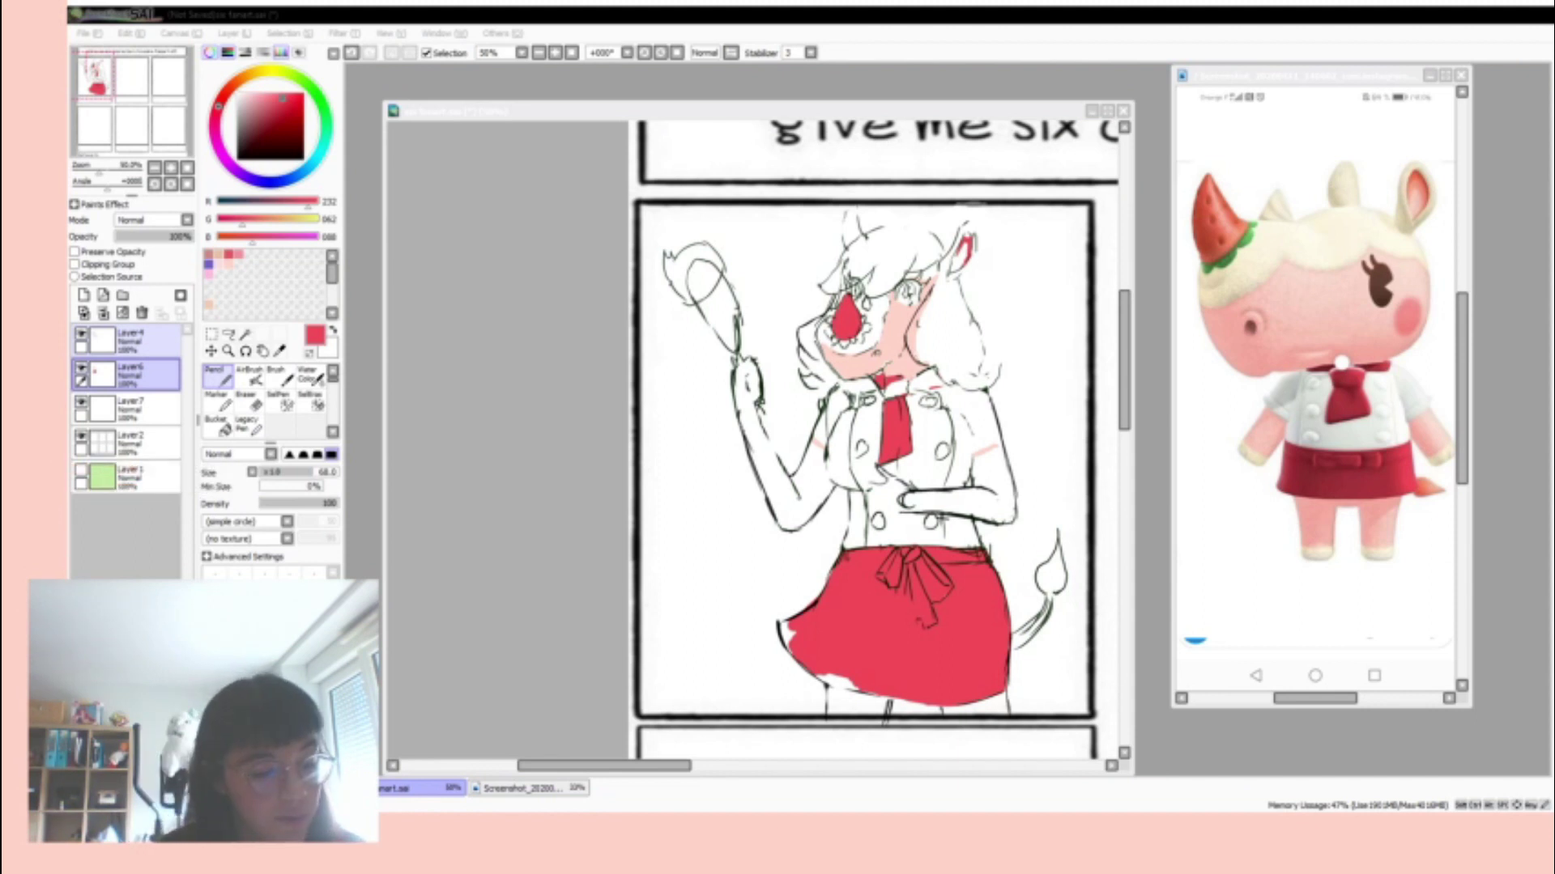
left_click(856, 687)
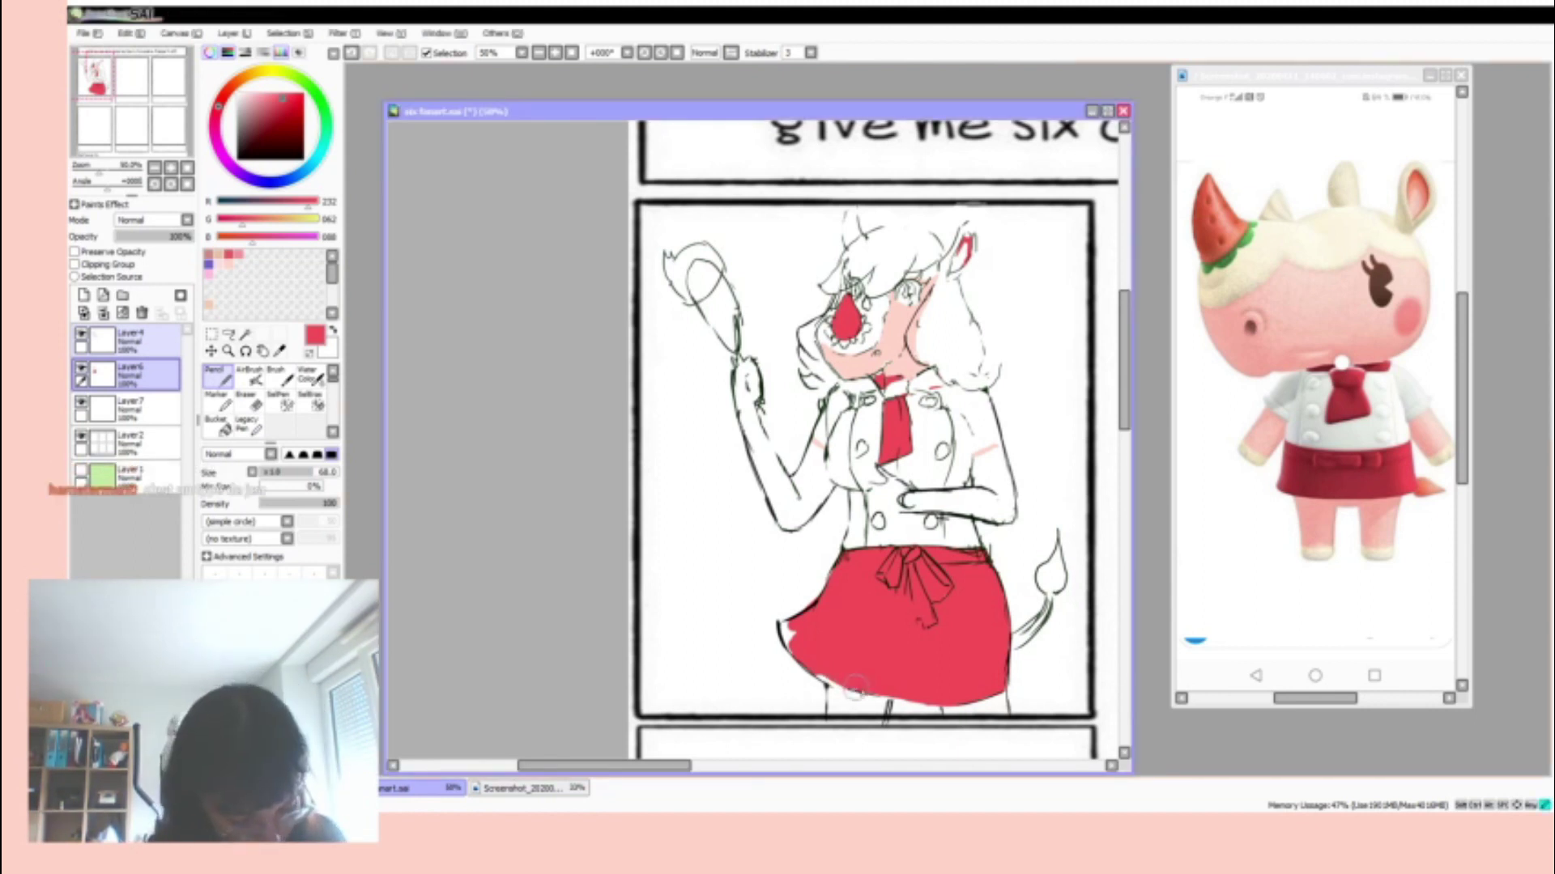
left_click(246, 398)
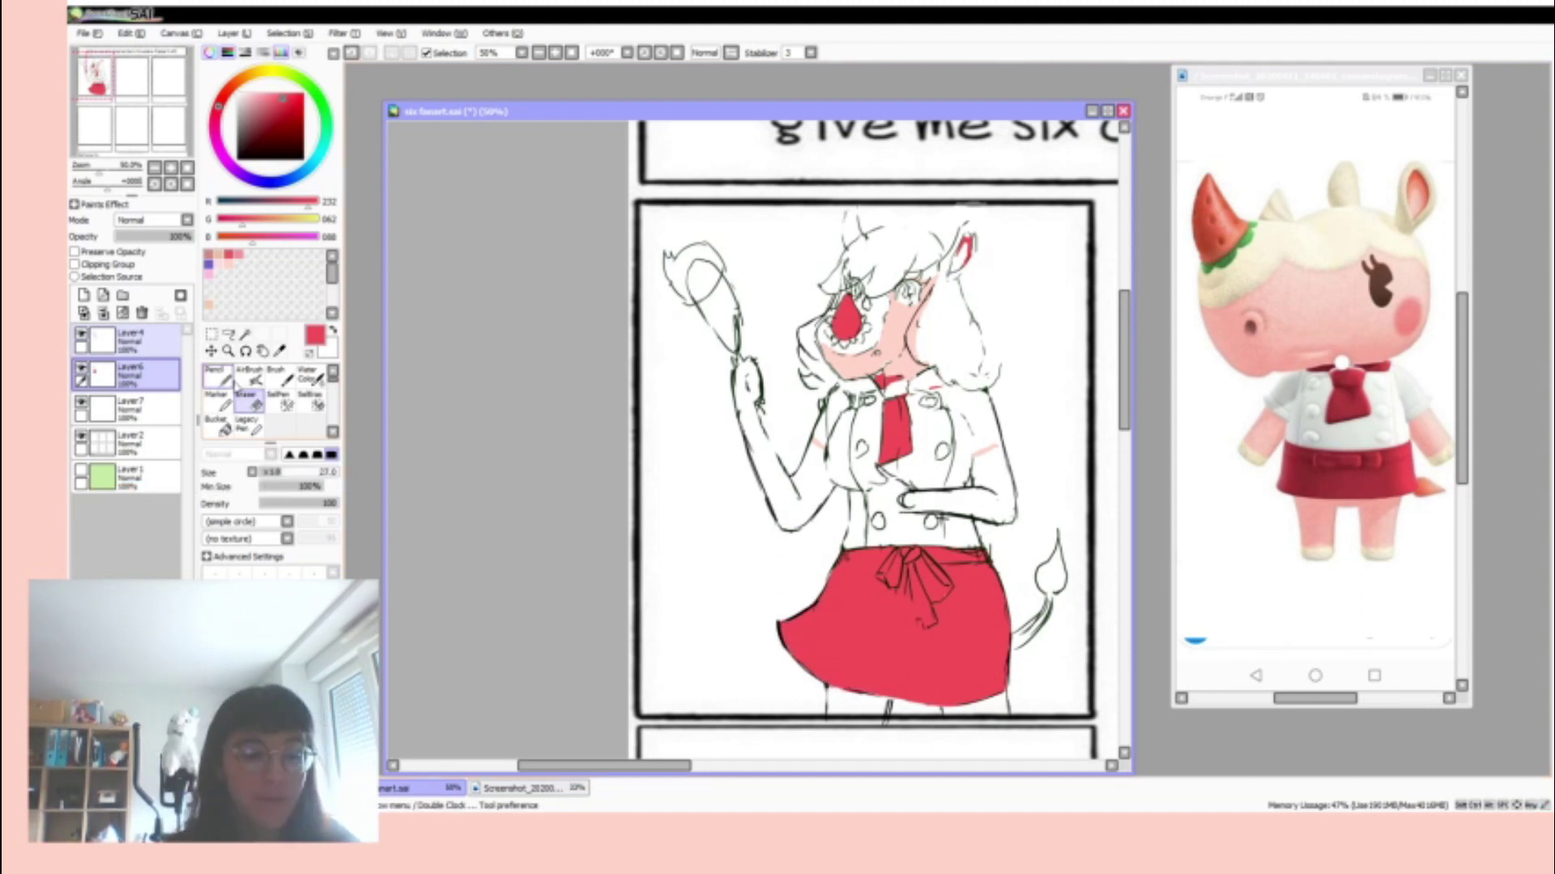
- On the skin layer, paint a pink cheek blush and green leaves around the horn's base using colours sampled from the reference
left_click(215, 375)
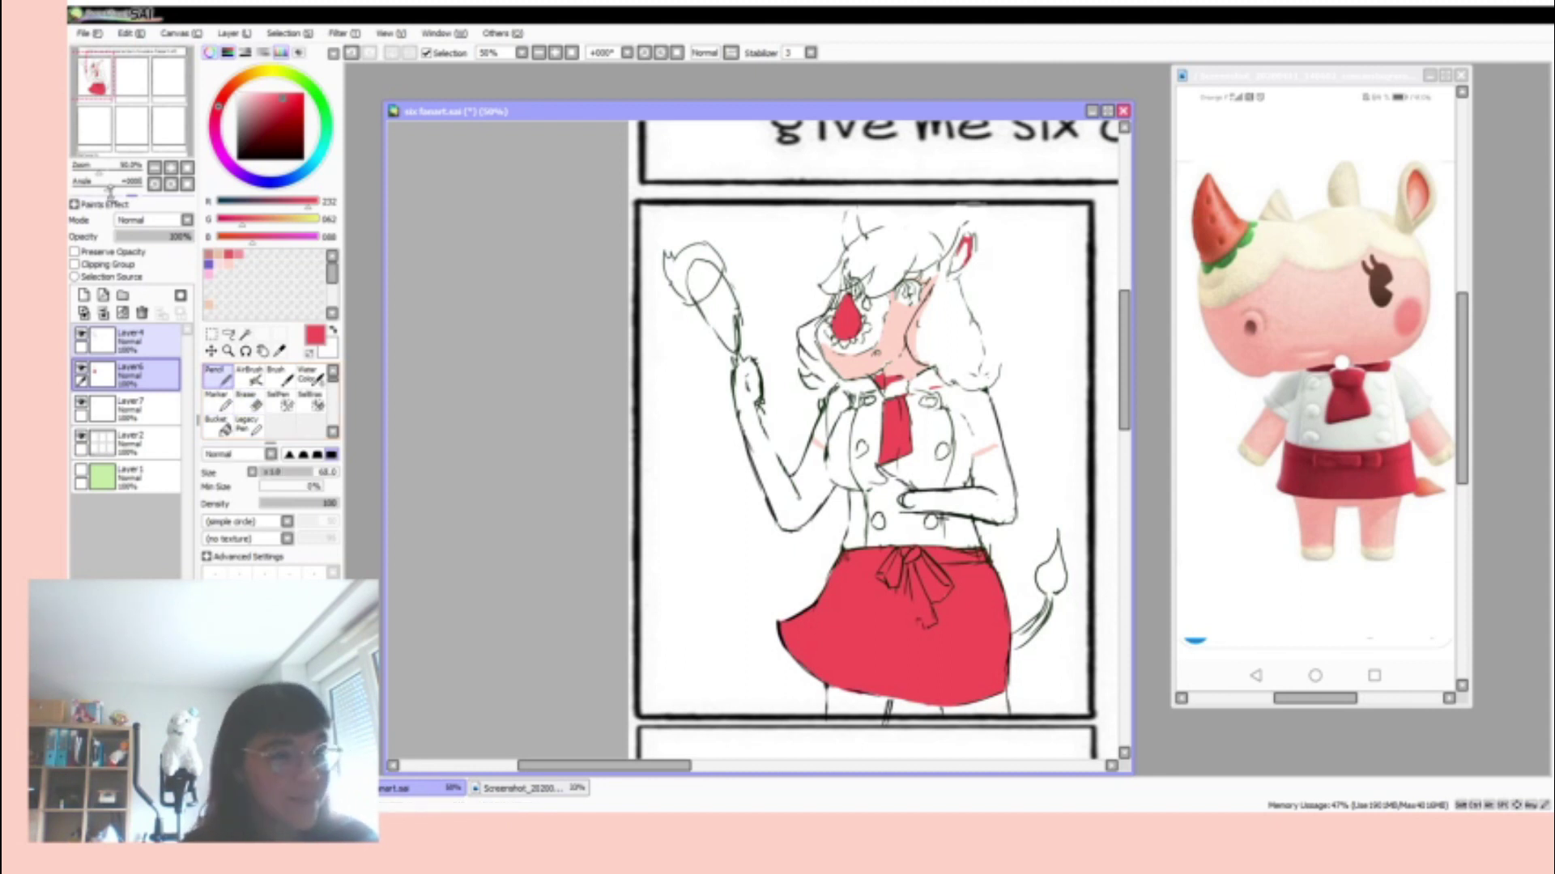
left_click(130, 408)
left_click(1409, 312, "alt")
left_click_drag(906, 315, 921, 332)
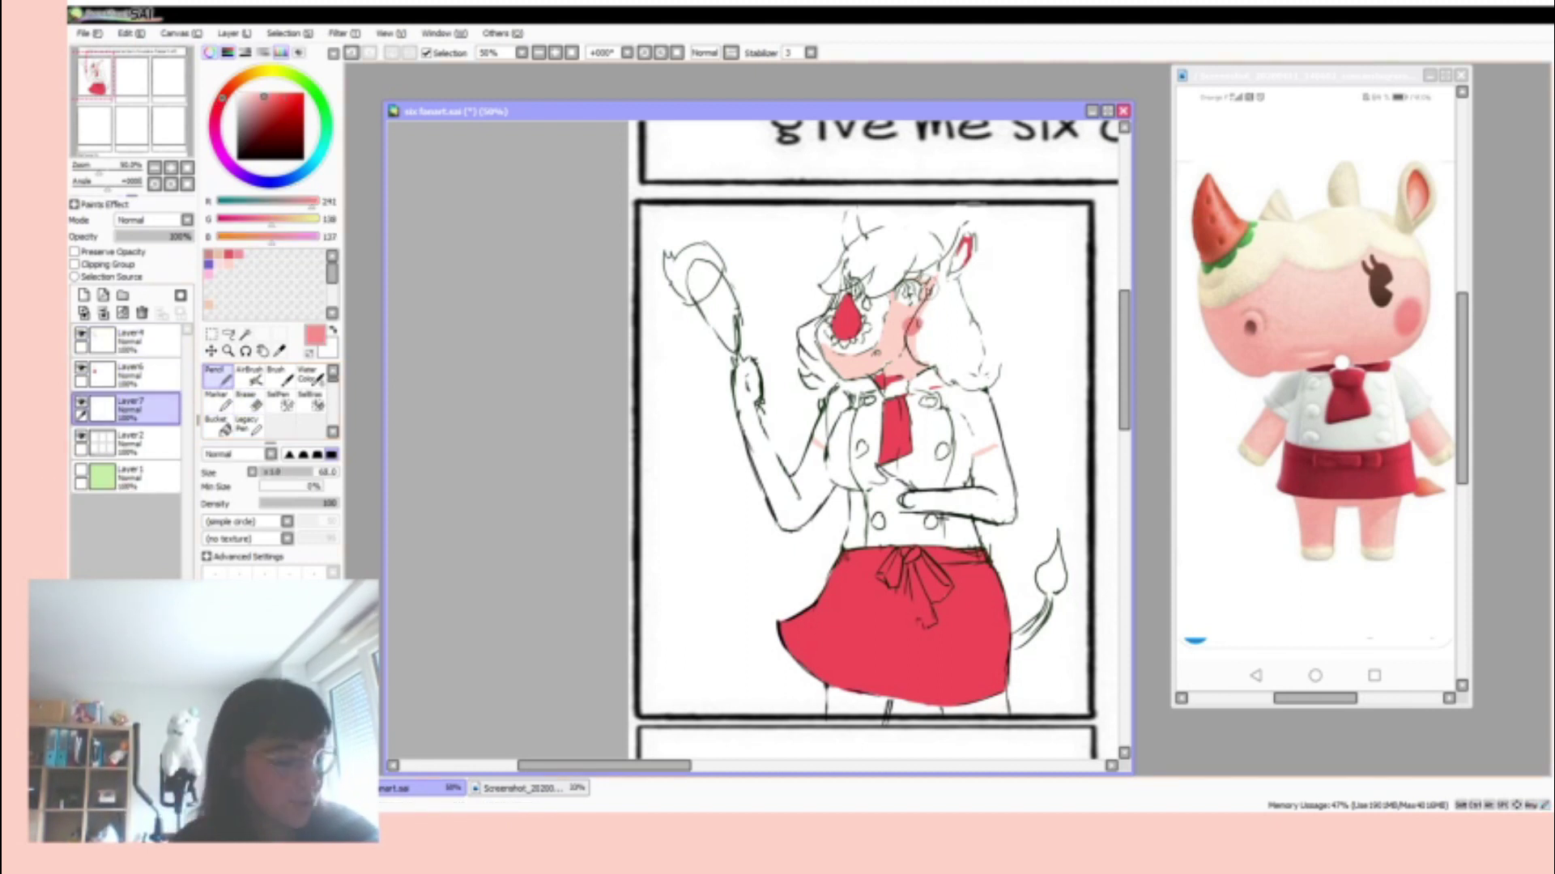
left_click(1225, 267, "alt")
mouse_move(878, 320)
left_mouse_down()
mouse_move(863, 344)
mouse_move(825, 350)
left_mouse_up()
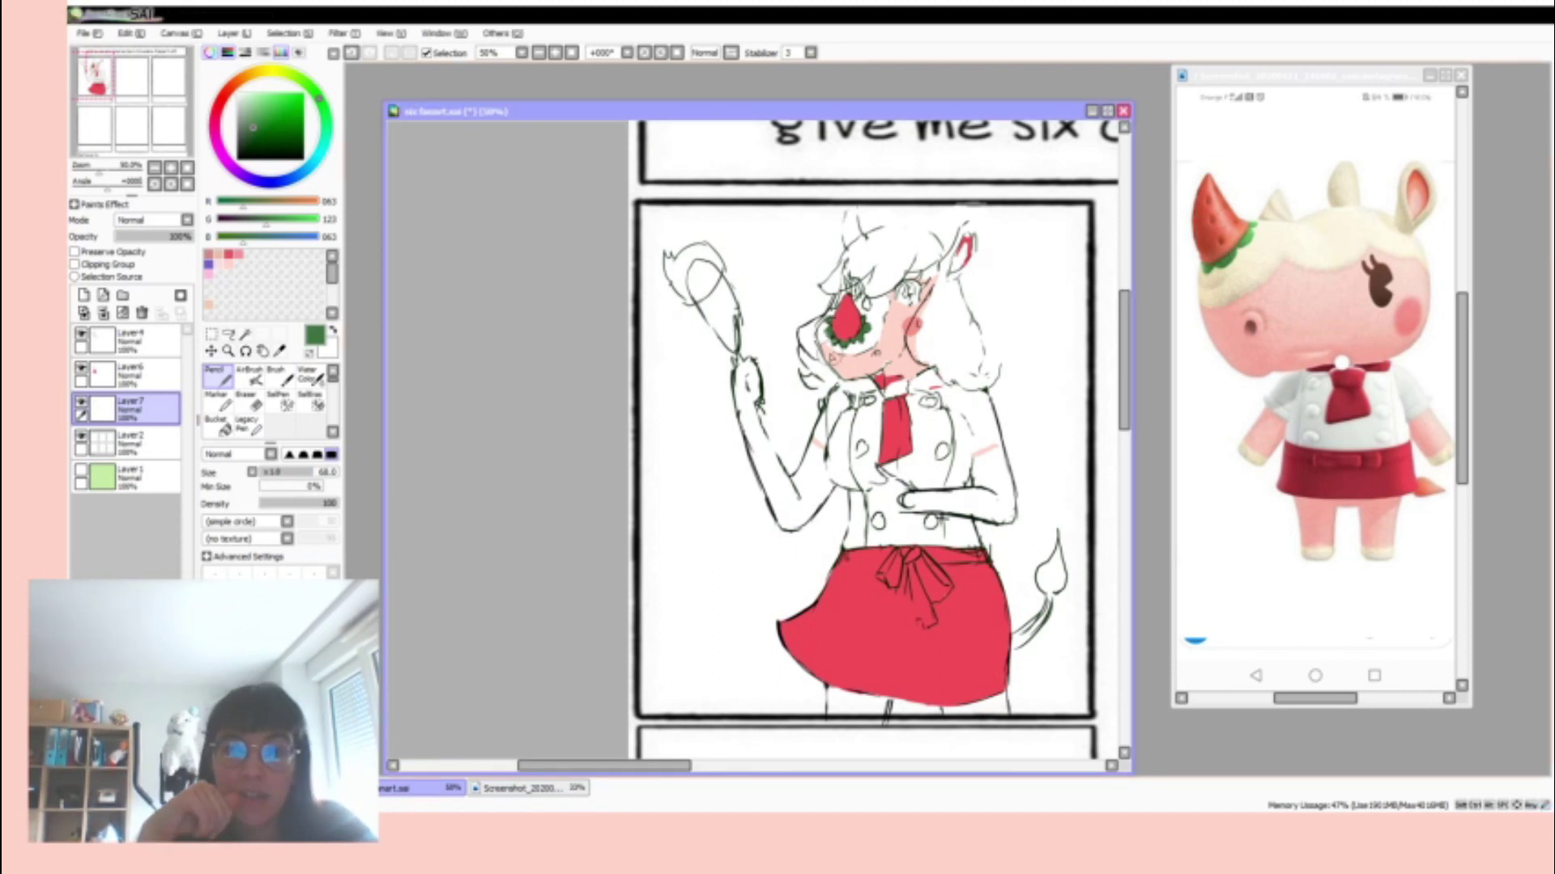
- On a new layer, paint the fringe and small horn in cream sampled from the reference, with the green backdrop replacing the sheet
left_click(1312, 206, "alt")
left_click(83, 295)
mouse_move(901, 249)
left_mouse_down()
mouse_move(887, 282)
mouse_move(828, 287)
left_mouse_up()
left_click(81, 469)
left_click(81, 504)
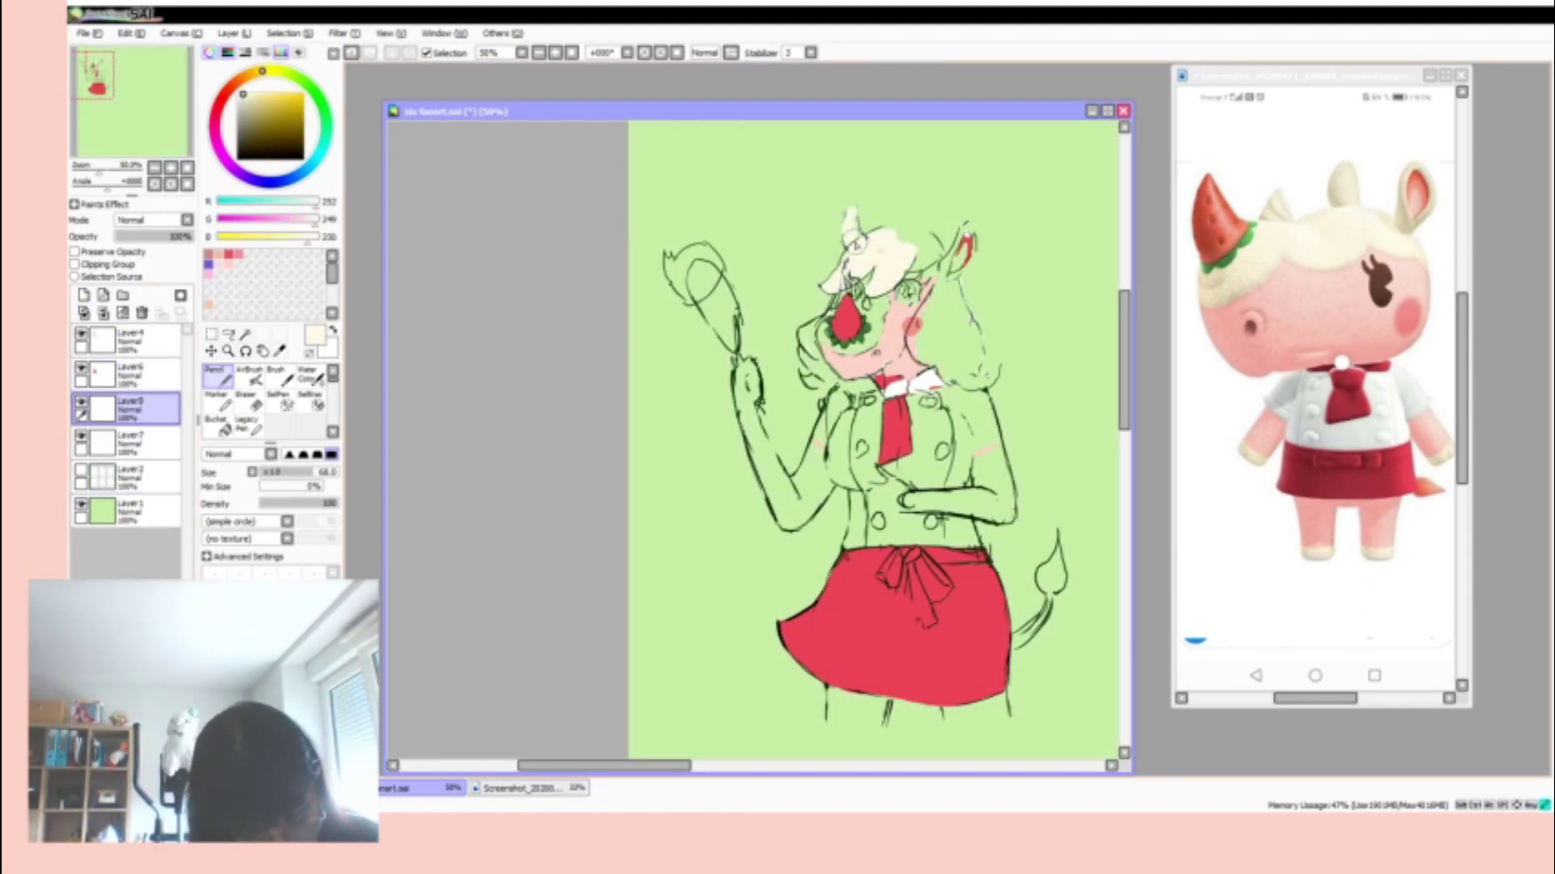
left_click_drag(875, 231, 931, 259)
key("ctrl+s")
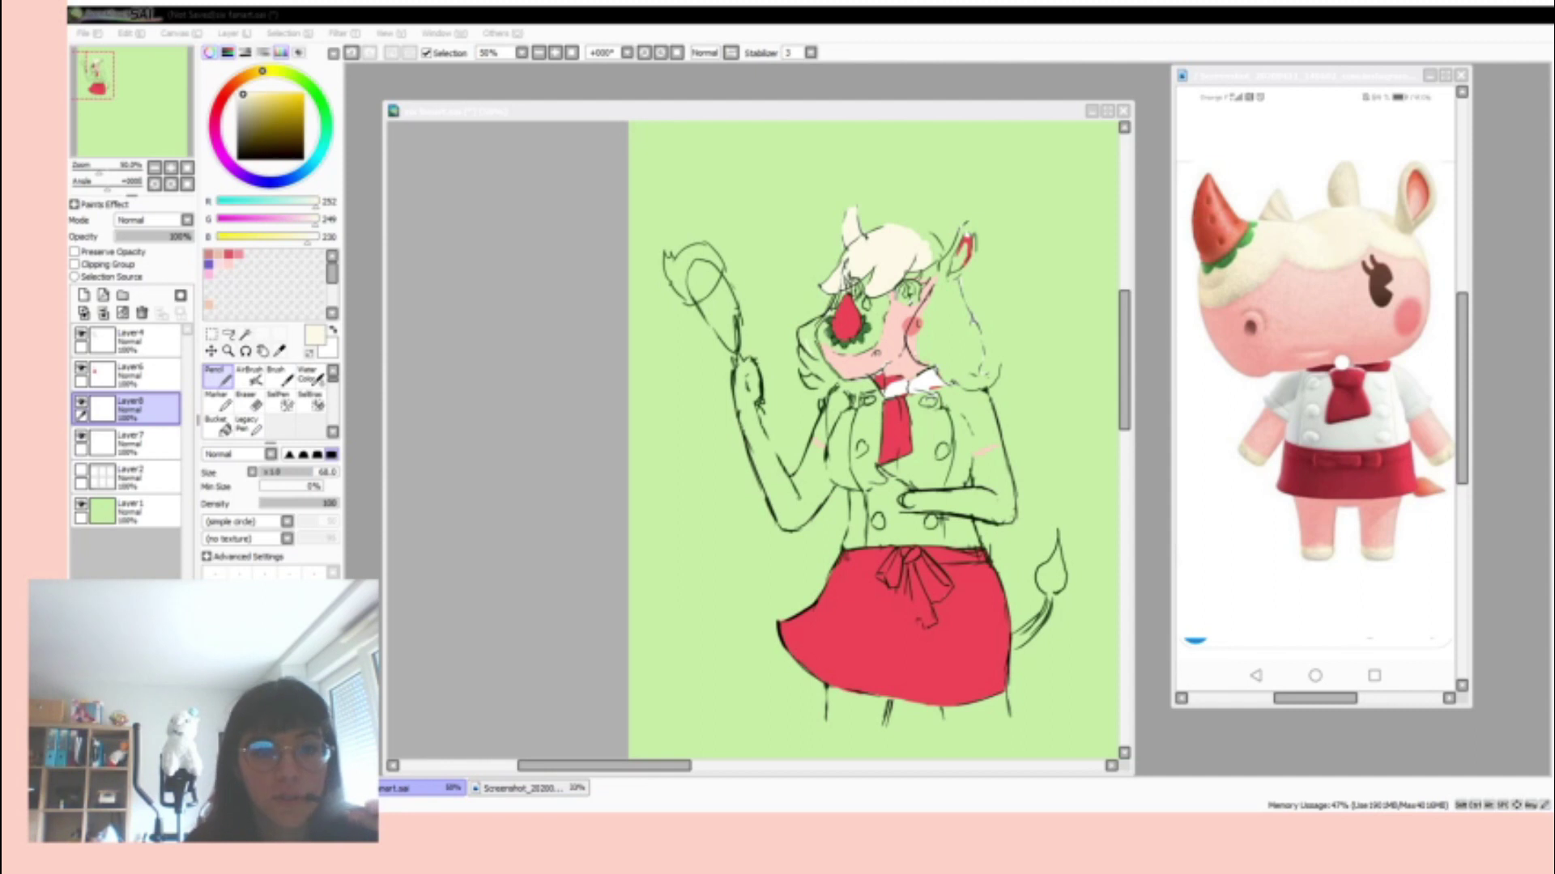
- Paint the long hair beside the face and the outer ear in the same cream
mouse_move(956, 276)
left_mouse_down()
mouse_move(936, 303)
mouse_move(969, 362)
mouse_move(953, 375)
mouse_move(992, 387)
left_mouse_up()
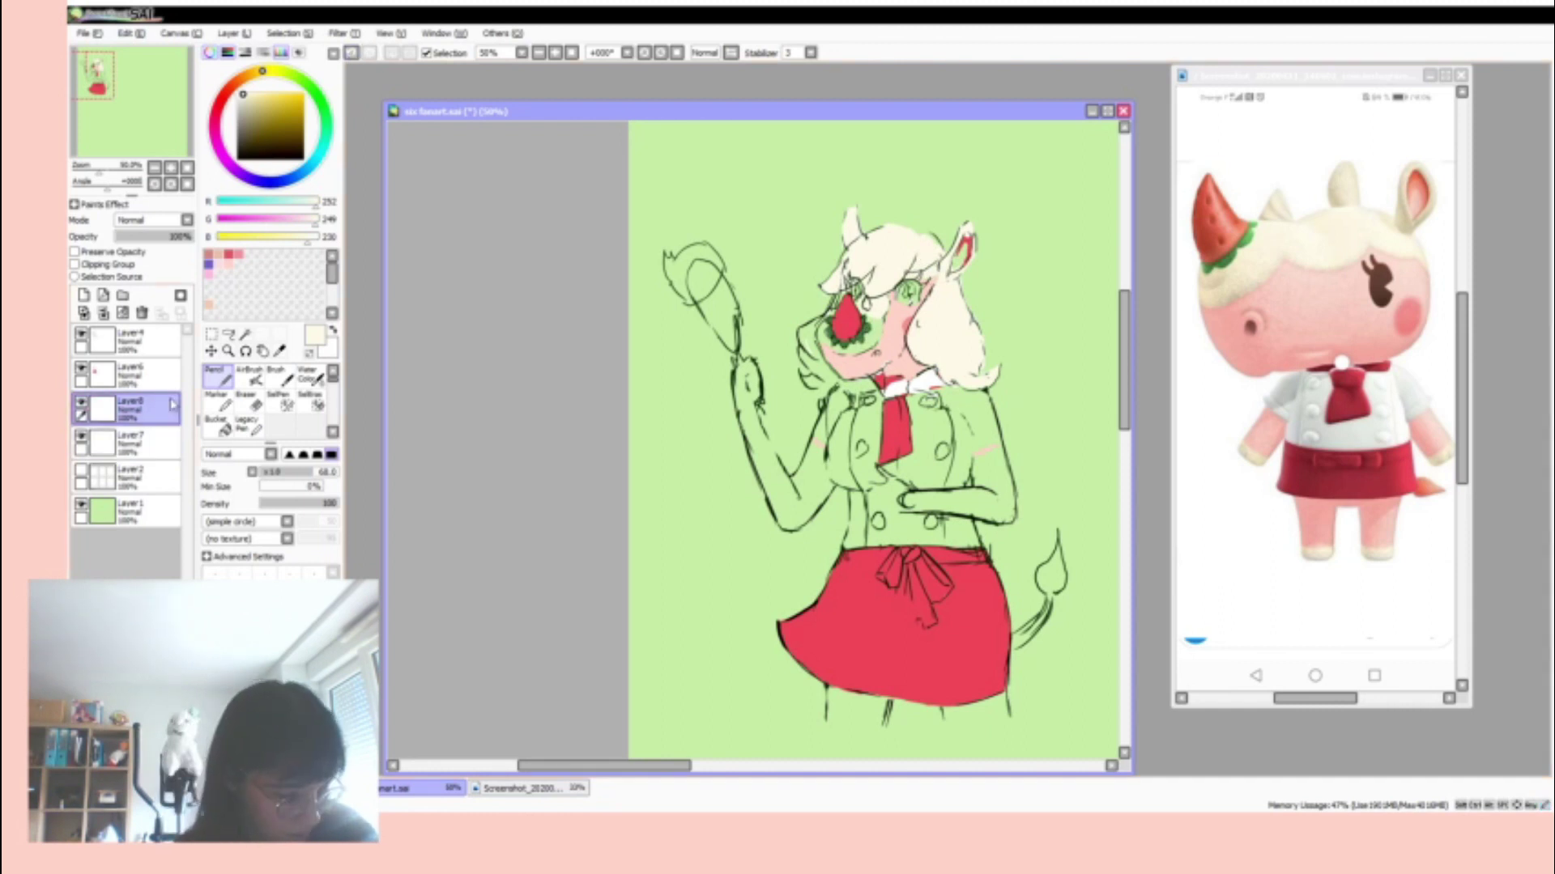
scroll(753, 437, "up", 2)
scroll(753, 438, "down", 1)
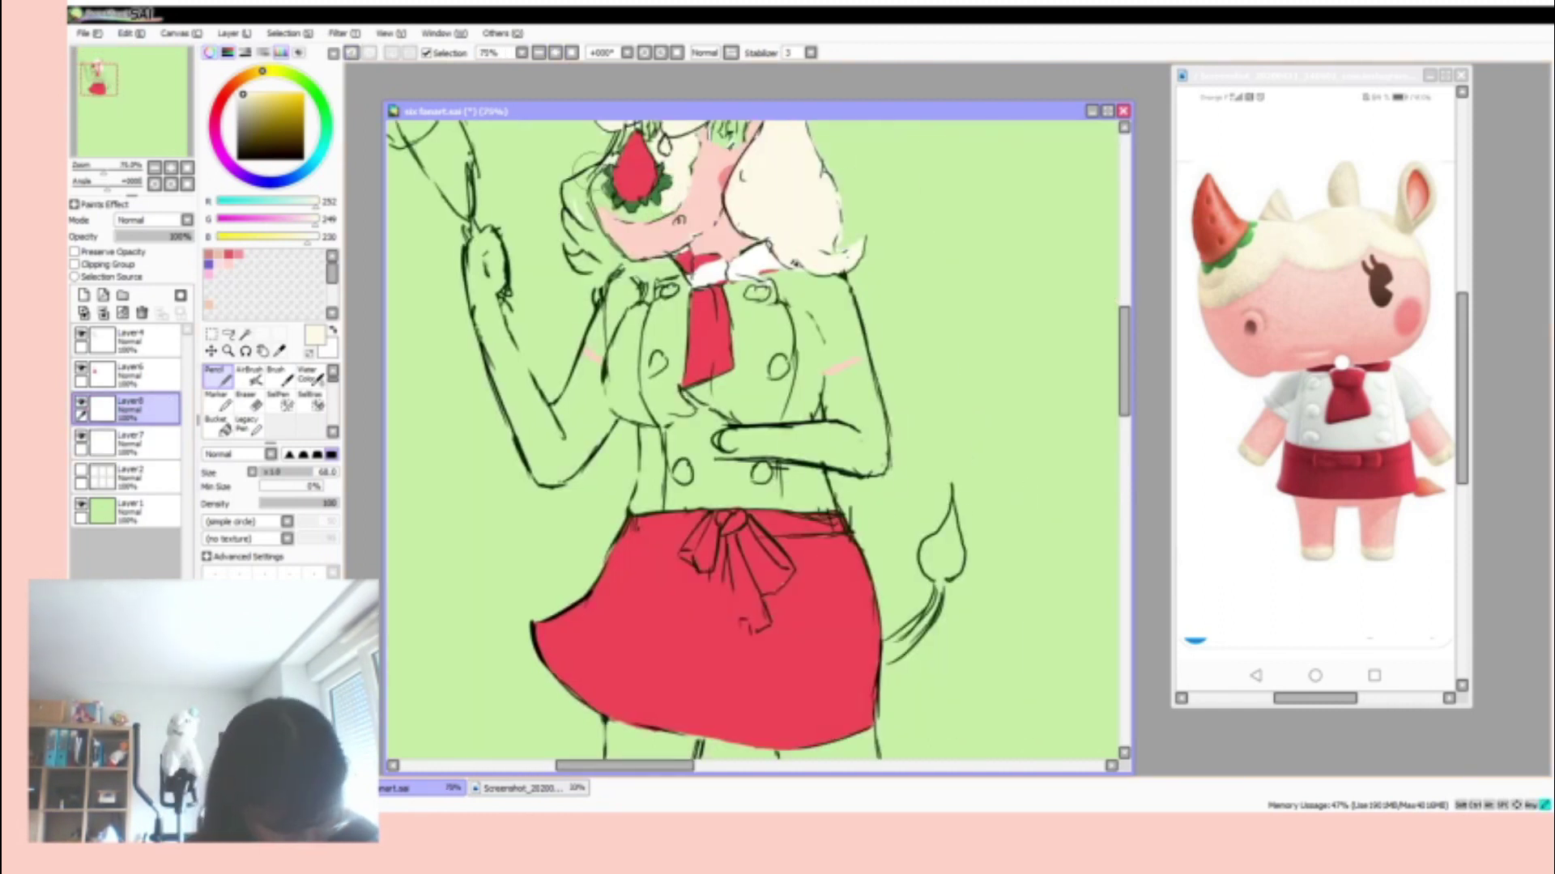
scroll(753, 437, "up", 3)
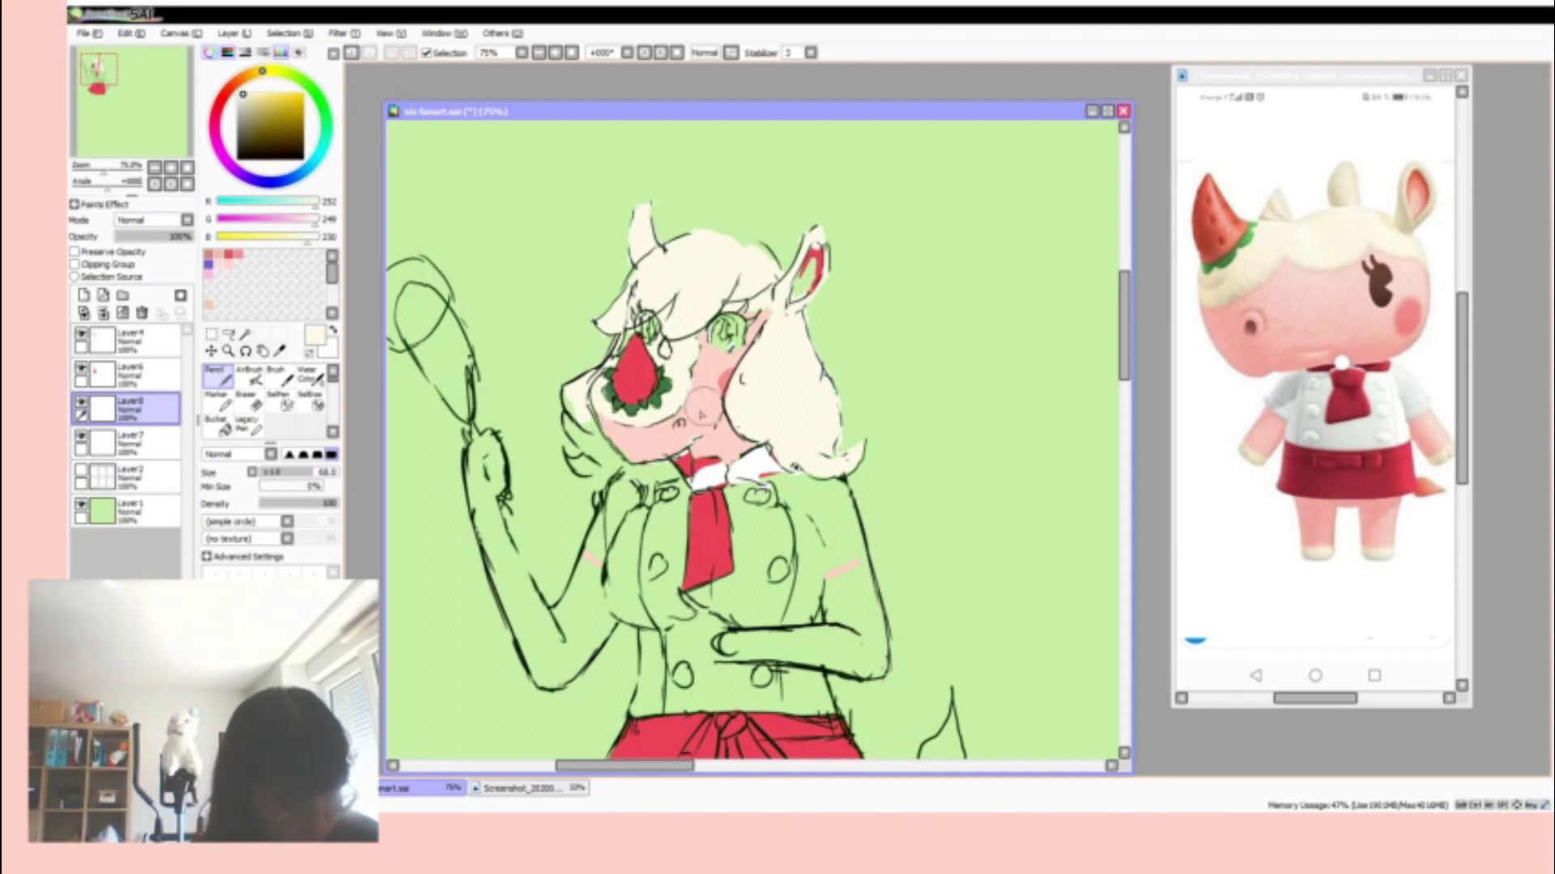
- Paint cream hair locks behind and below the snout on the cream layer, using the colour sampled from the existing hair
left_click(704, 408, "alt")
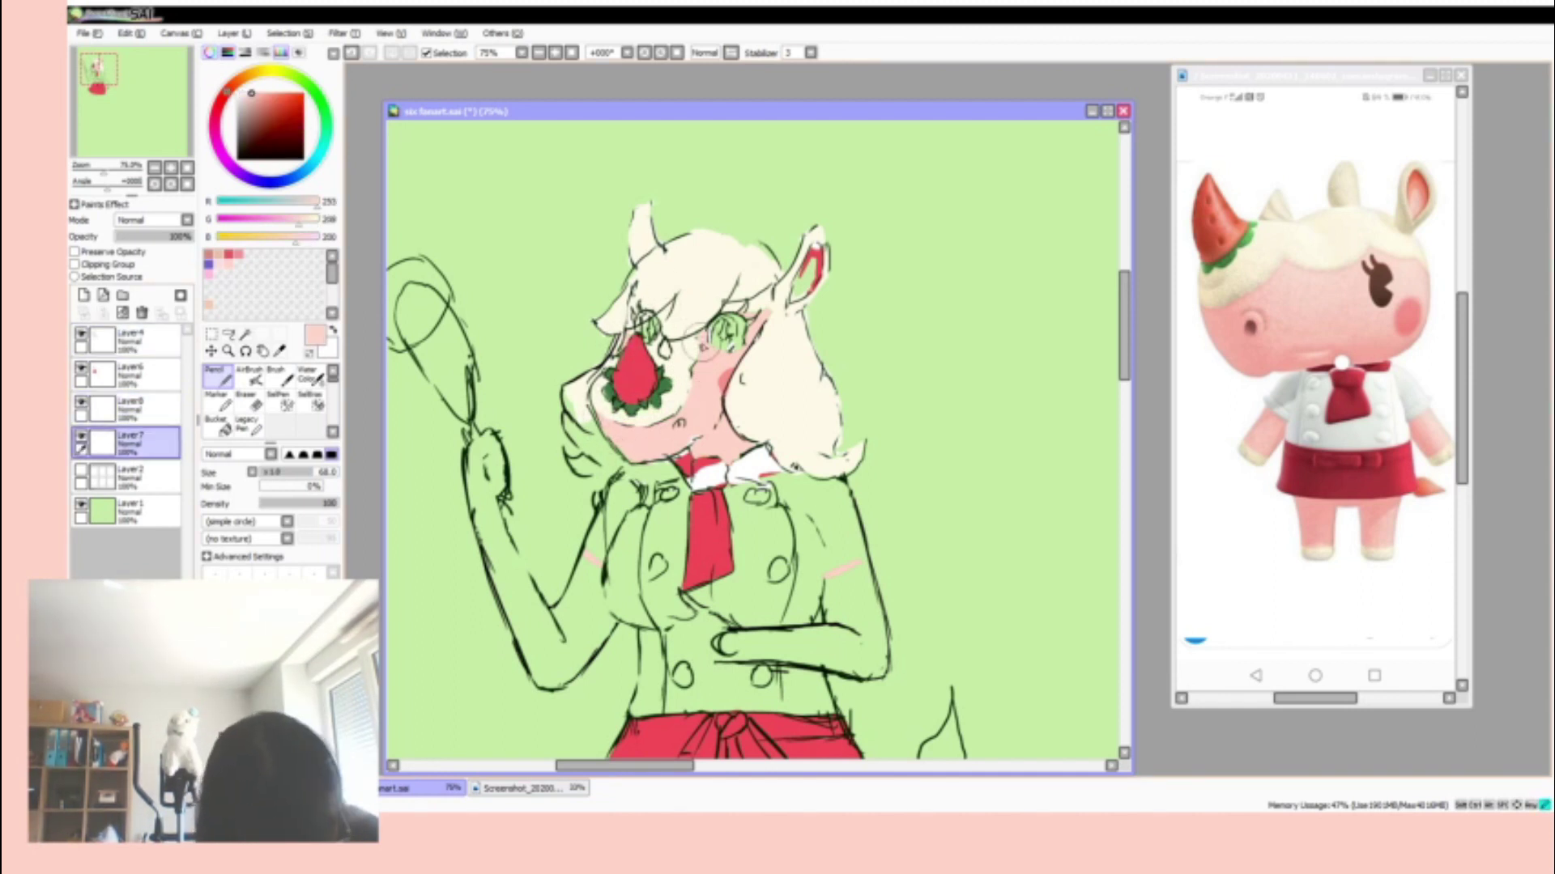
left_click(129, 340)
key("e")
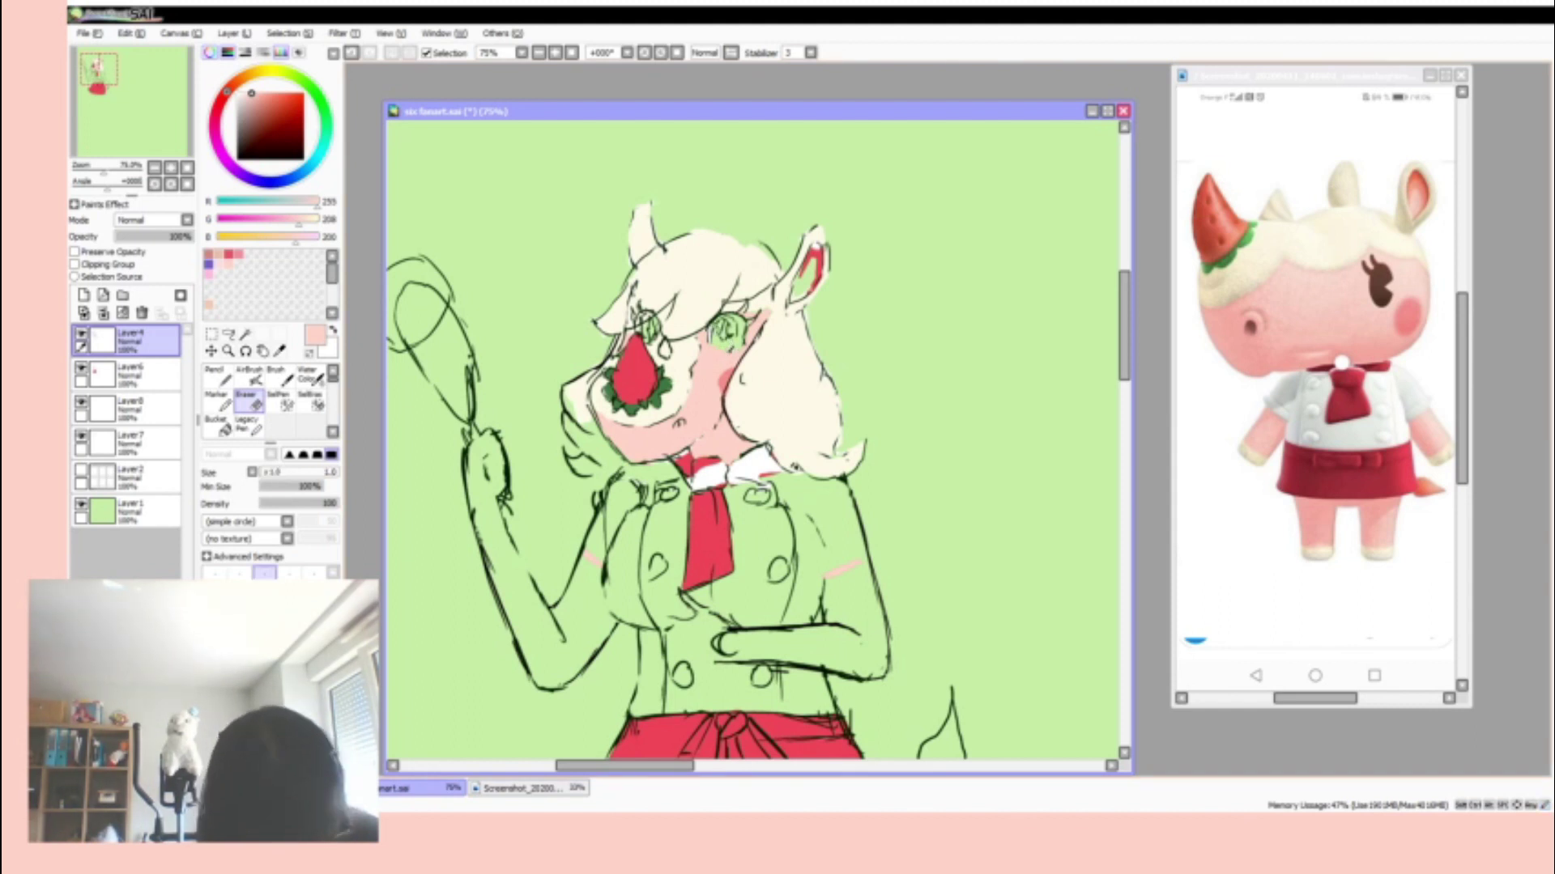
left_click(758, 248, "alt")
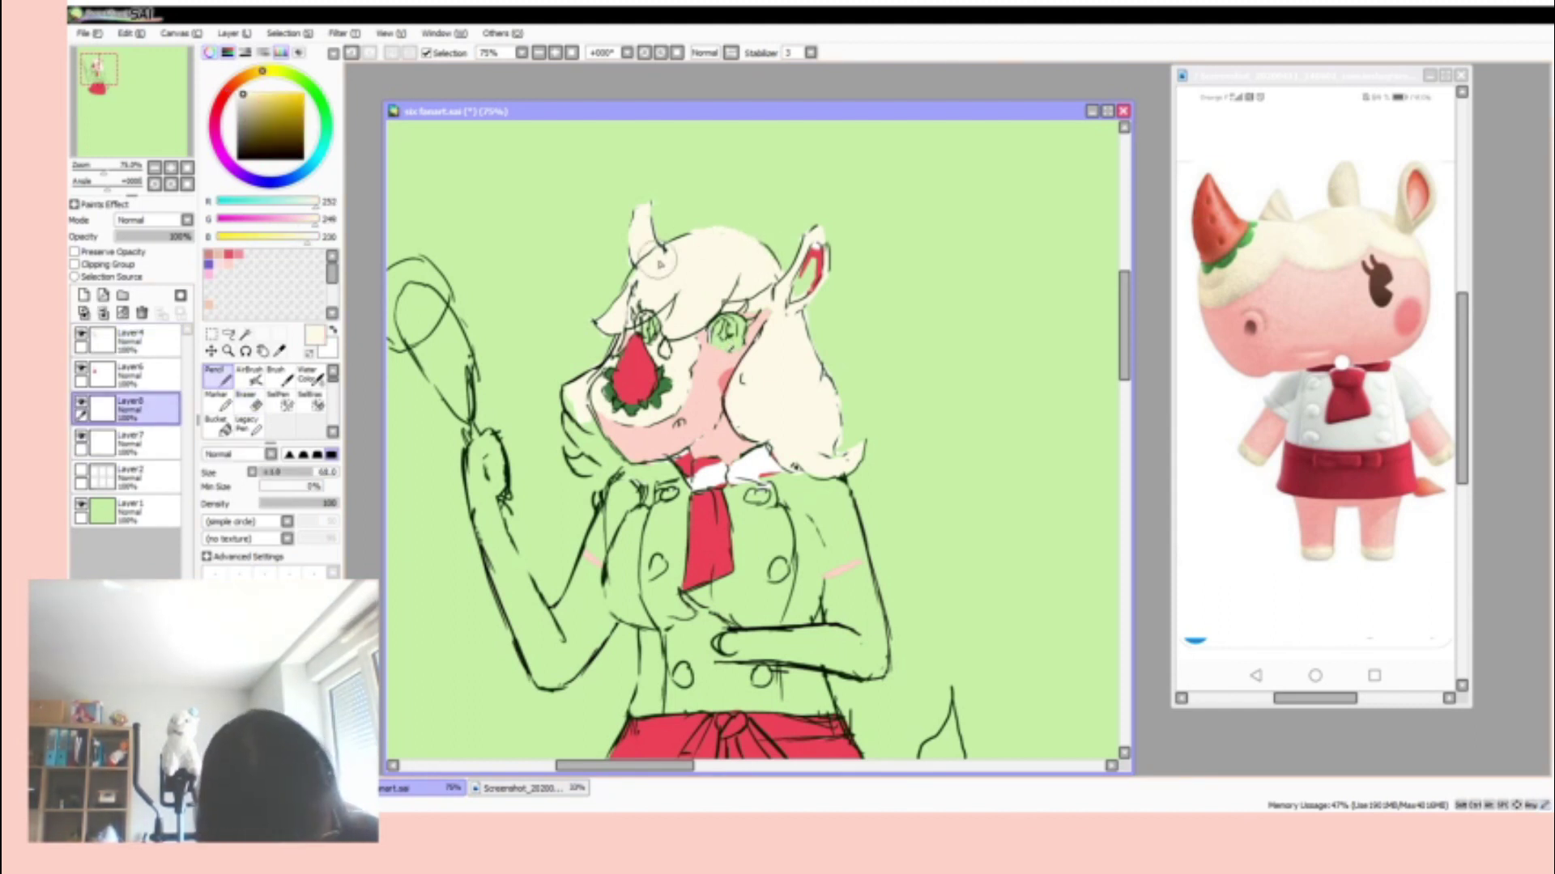
left_click_drag(583, 421, 615, 469)
- Erase the stray sketch lines around the scarf, collar and raised arm's shoulder on the line art layer
left_click(129, 340)
mouse_move(729, 449)
left_mouse_down()
mouse_move(773, 478)
mouse_move(706, 478)
left_mouse_up()
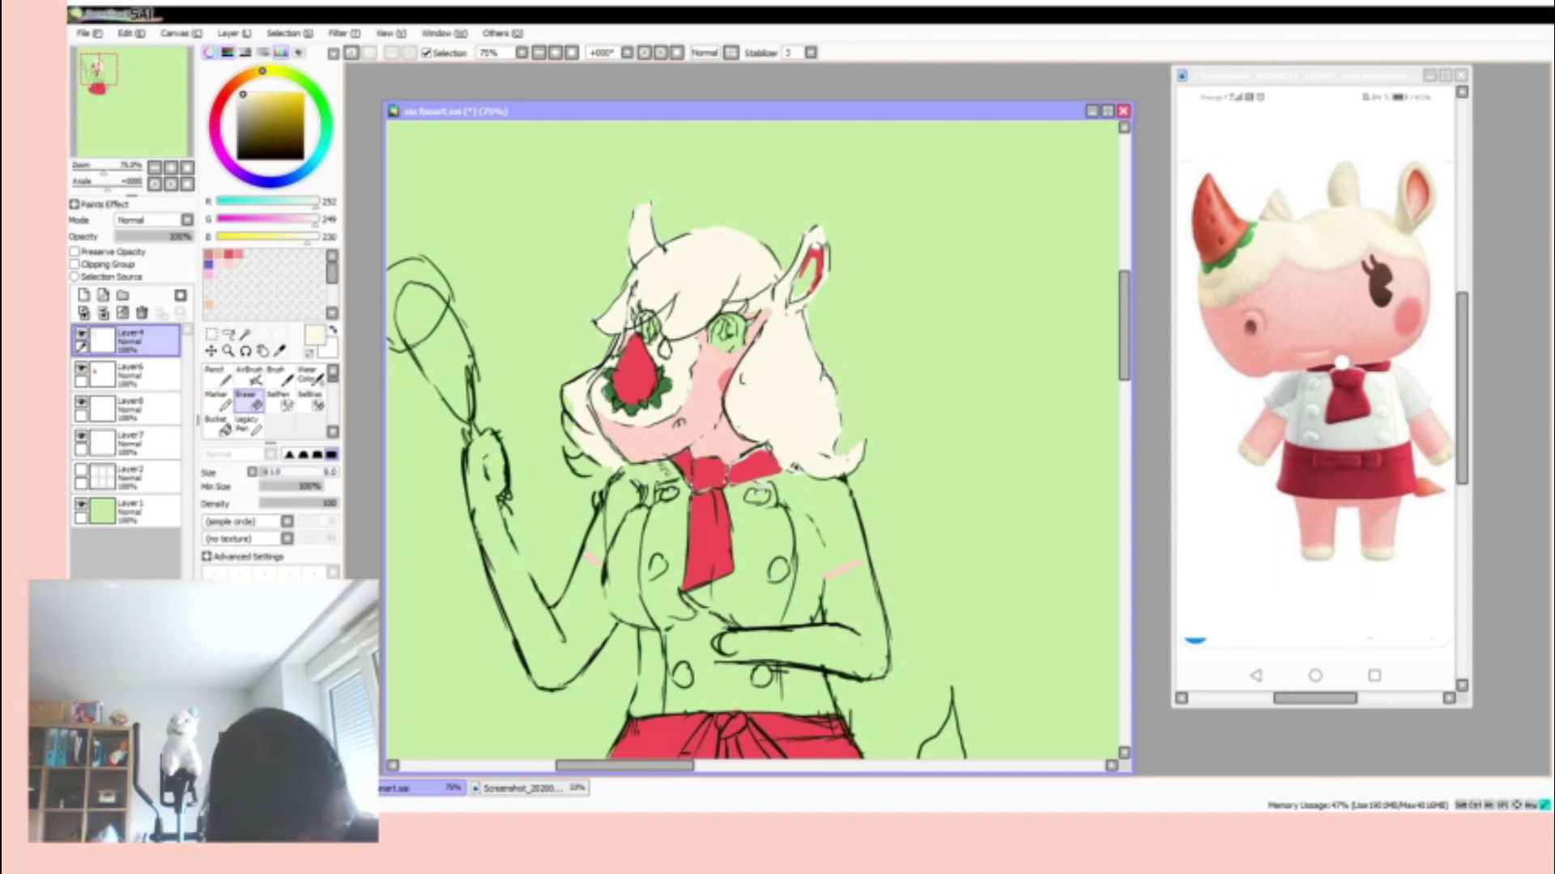
left_click_drag(639, 487, 612, 485)
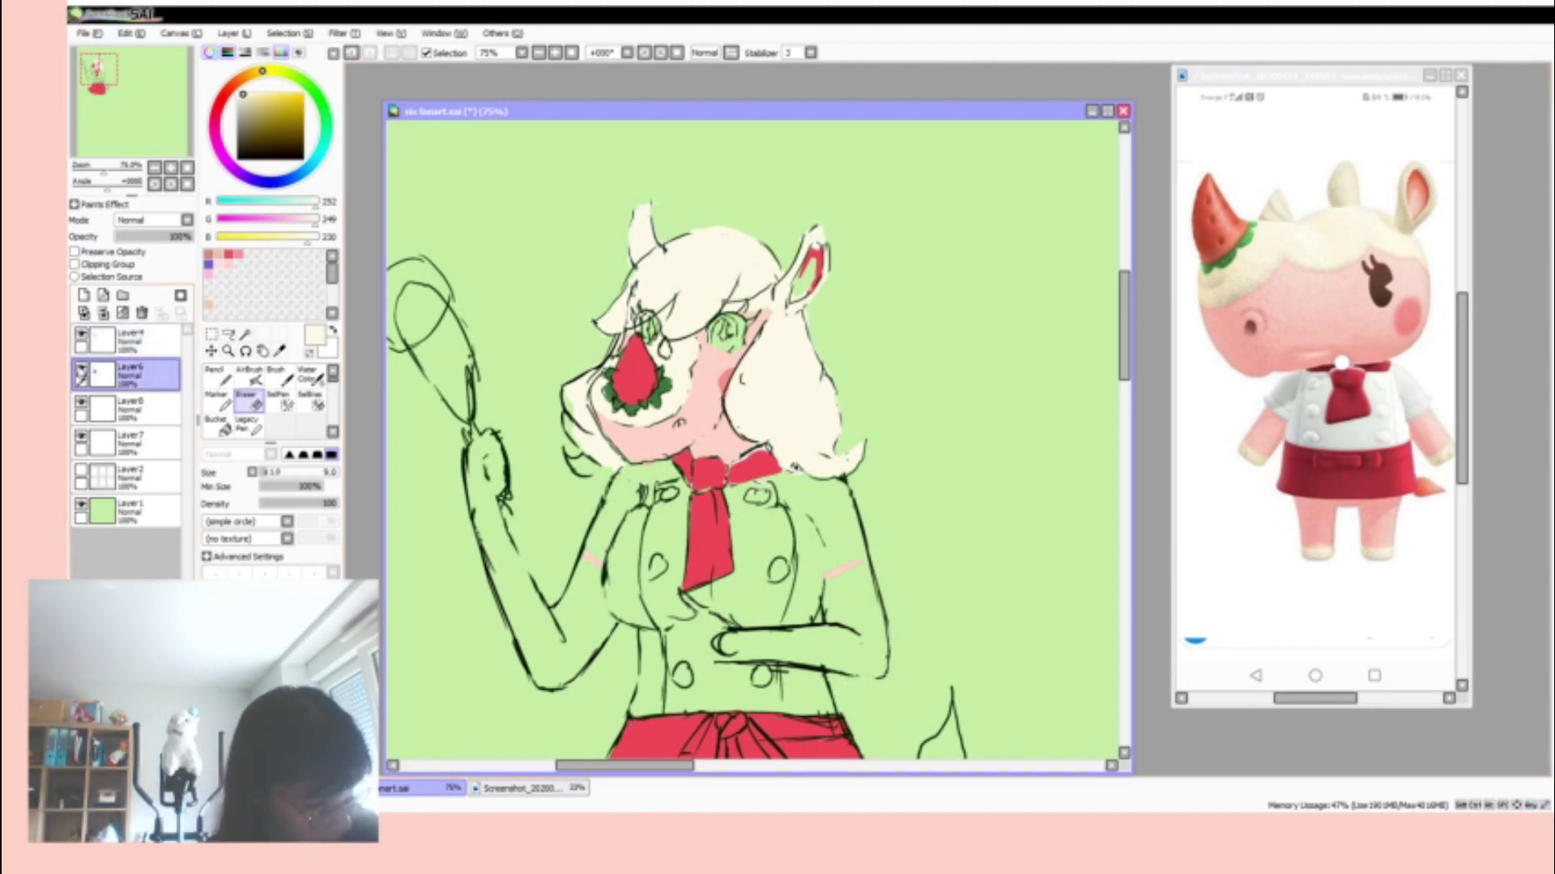
- On the red layer, shade the inner ear from red into pink and cream with the Water Color tool
left_click(129, 375)
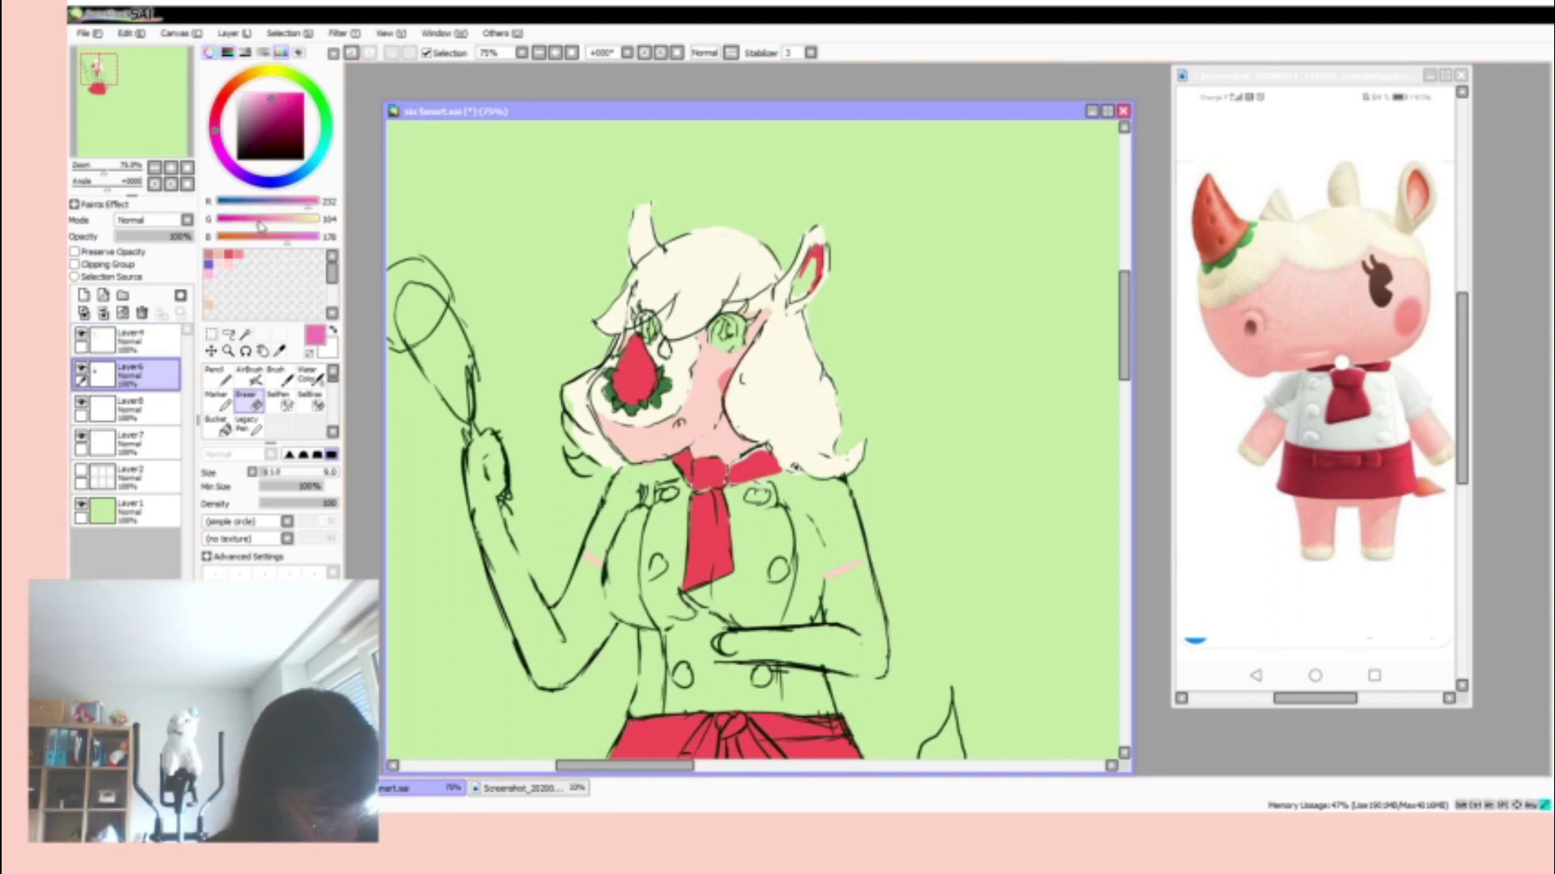
left_click(308, 374)
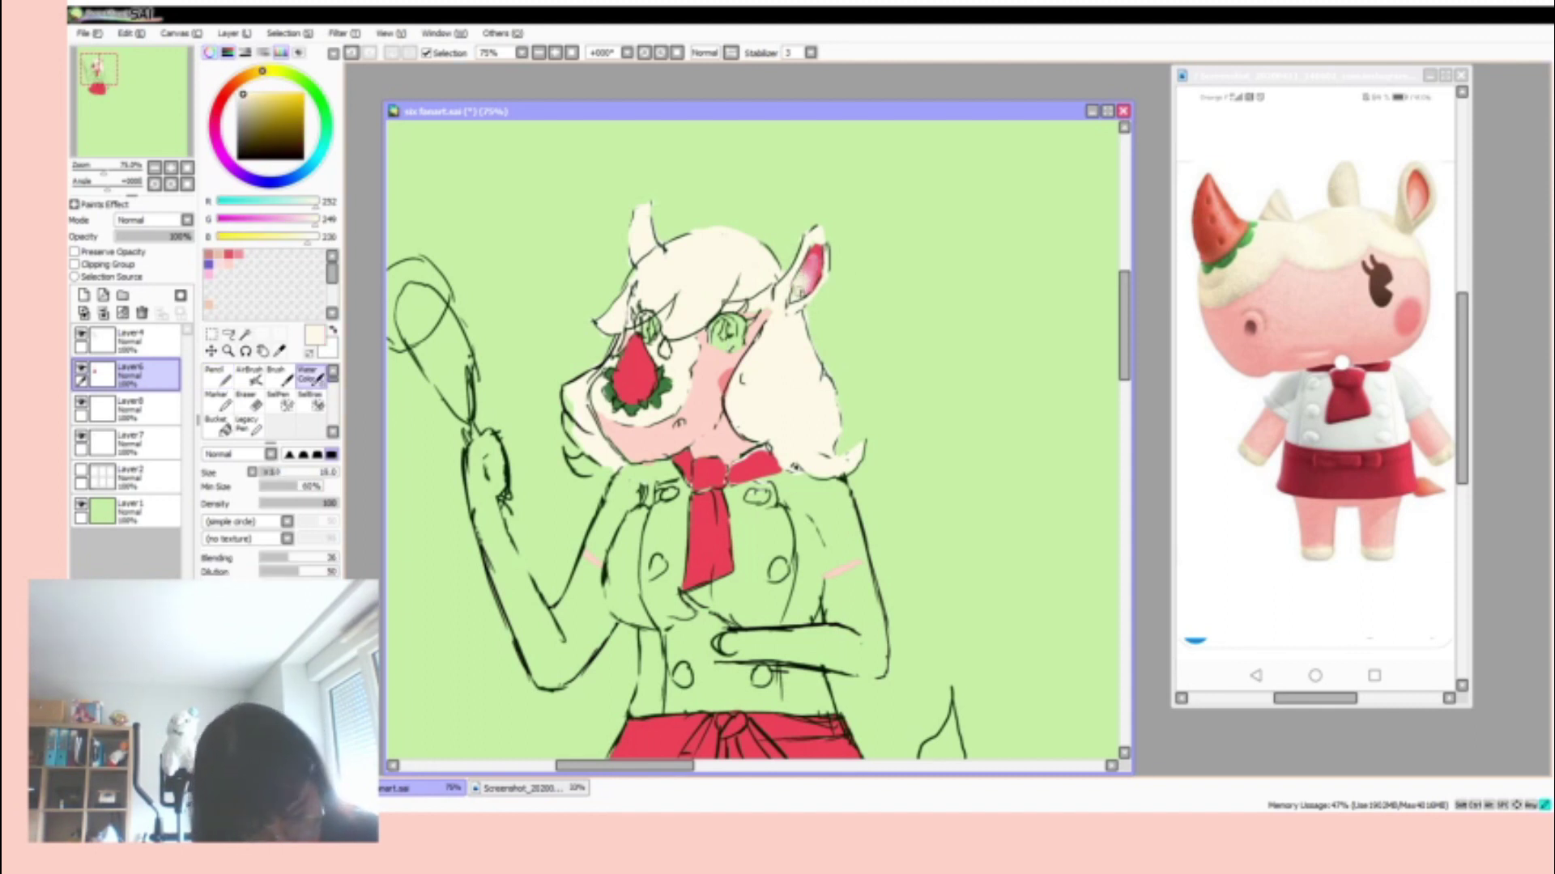
left_click(799, 283, "alt")
key("n")
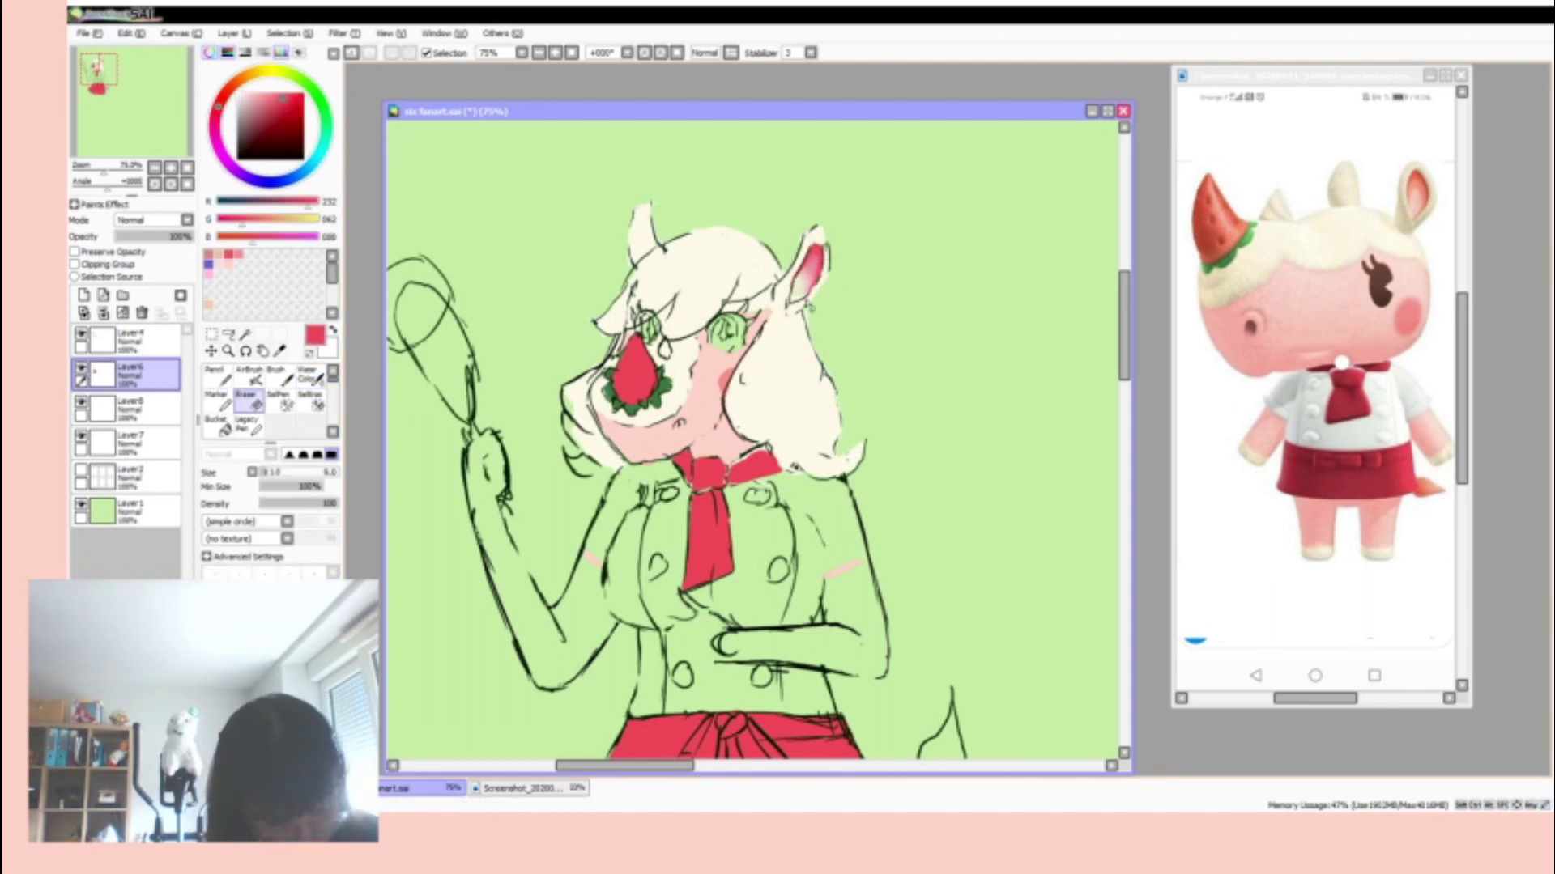
left_click(810, 301, "alt")
left_click(806, 275, "alt")
key("c")
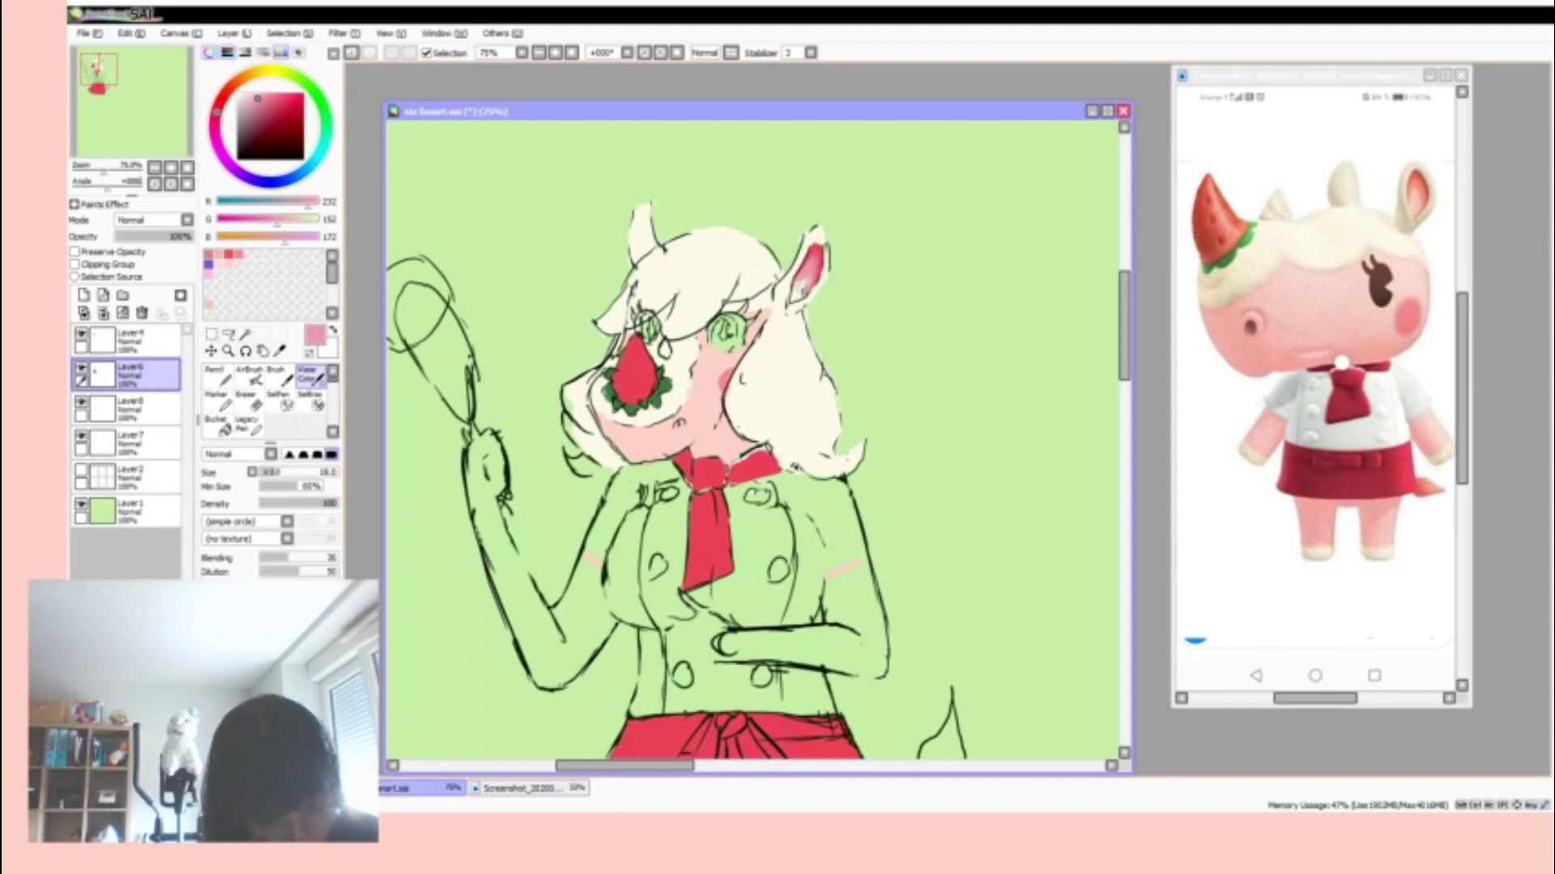
- Tidy the line art beside the scarf and touch up the cream fill around the hair and small horn
left_click(130, 340)
key("e")
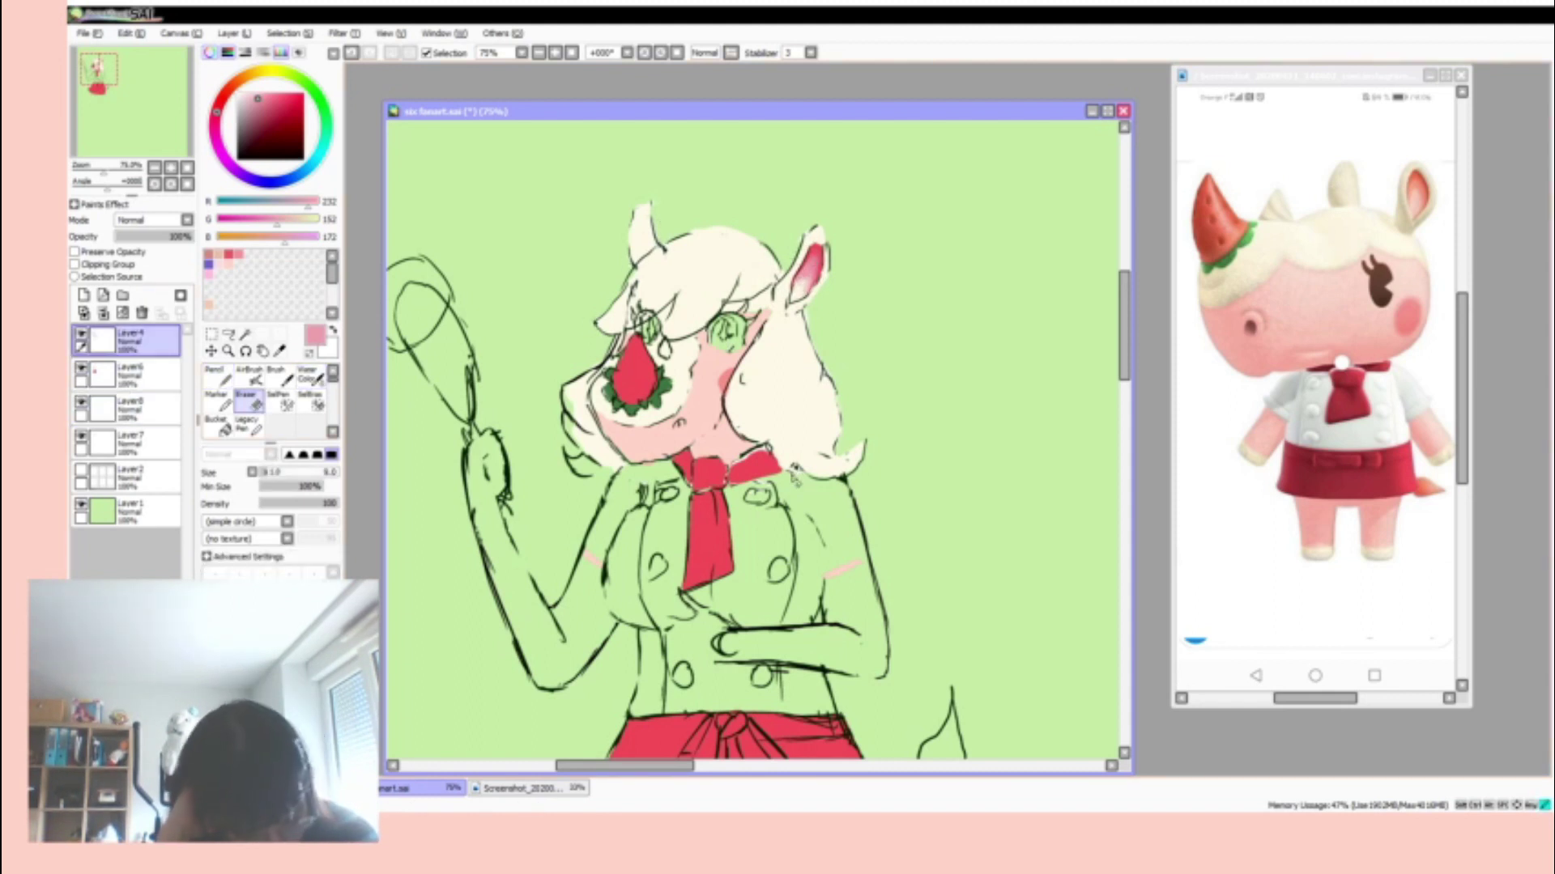
left_click(130, 375)
left_click(129, 409)
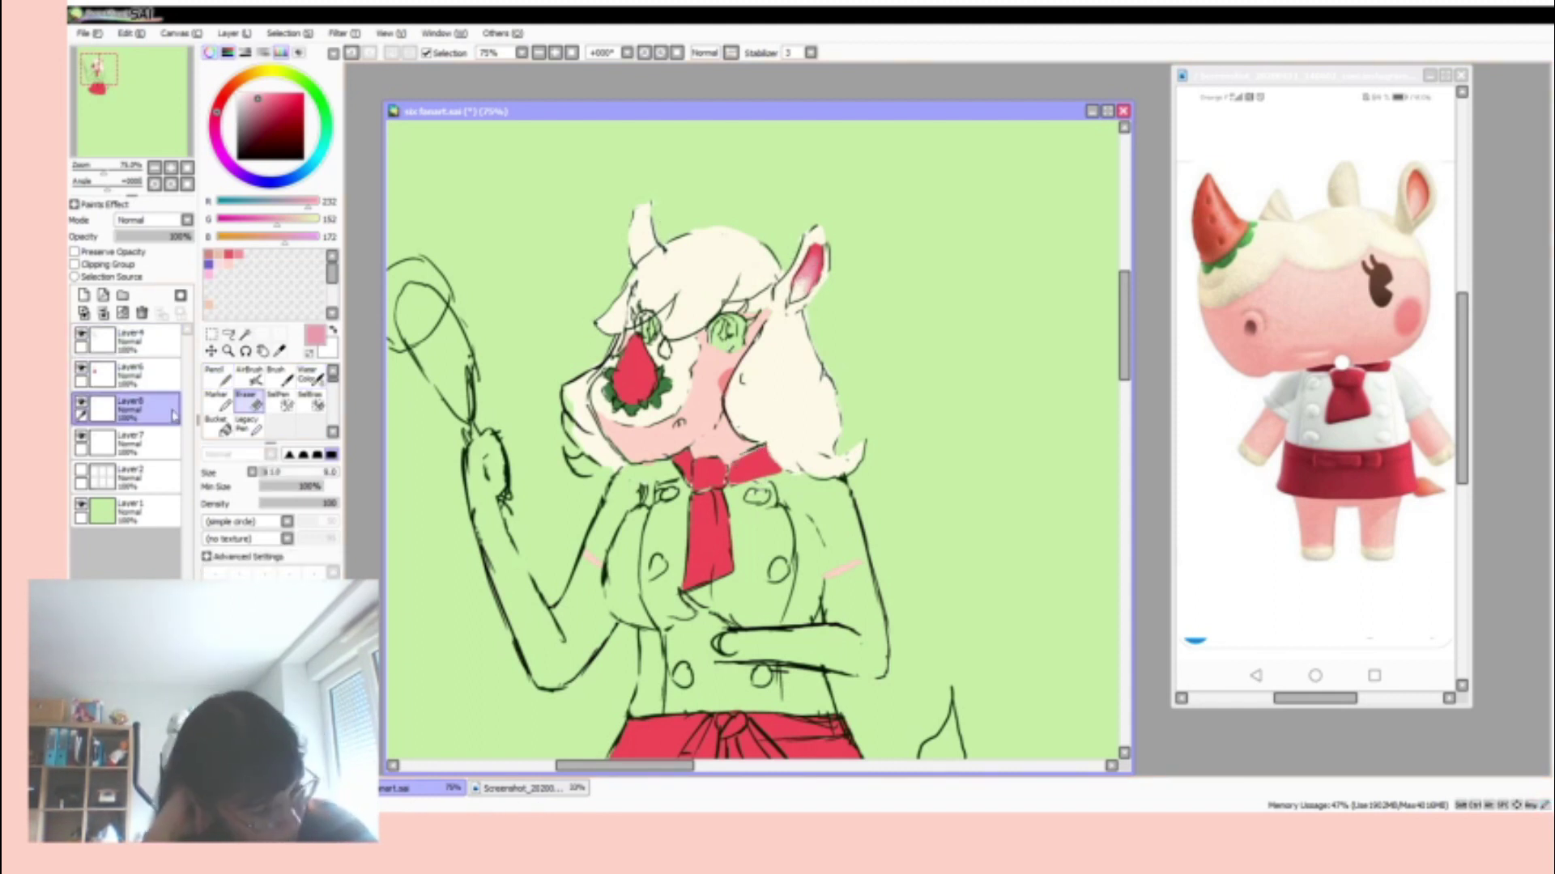
left_click(773, 450, "alt")
key("n")
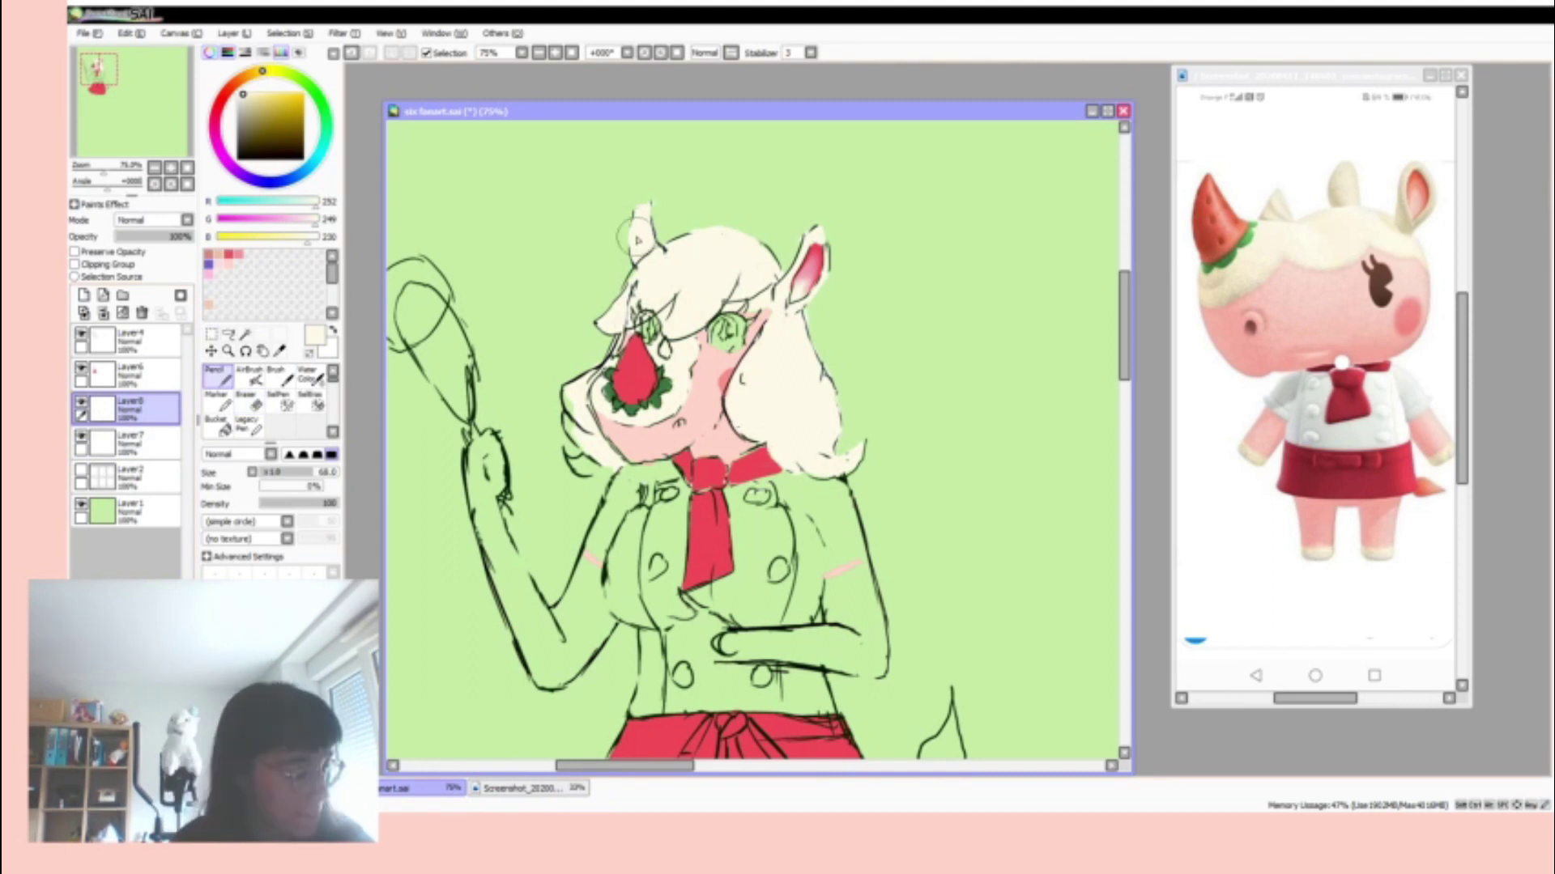
- On a new layer, fill the chef jacket's body and short sleeves with white
key("ctrl+shift+n")
mouse_move(598, 486)
left_mouse_down()
mouse_move(627, 518)
mouse_move(668, 474)
mouse_move(620, 559)
mouse_move(670, 531)
mouse_move(640, 469)
mouse_move(809, 583)
mouse_move(850, 502)
mouse_move(769, 502)
mouse_move(850, 486)
mouse_move(676, 620)
mouse_move(603, 518)
mouse_move(826, 655)
mouse_move(713, 640)
mouse_move(648, 692)
left_mouse_up()
scroll(652, 567, "down", 5)
left_click_drag(652, 424, 639, 439)
scroll(816, 439, "up", 5)
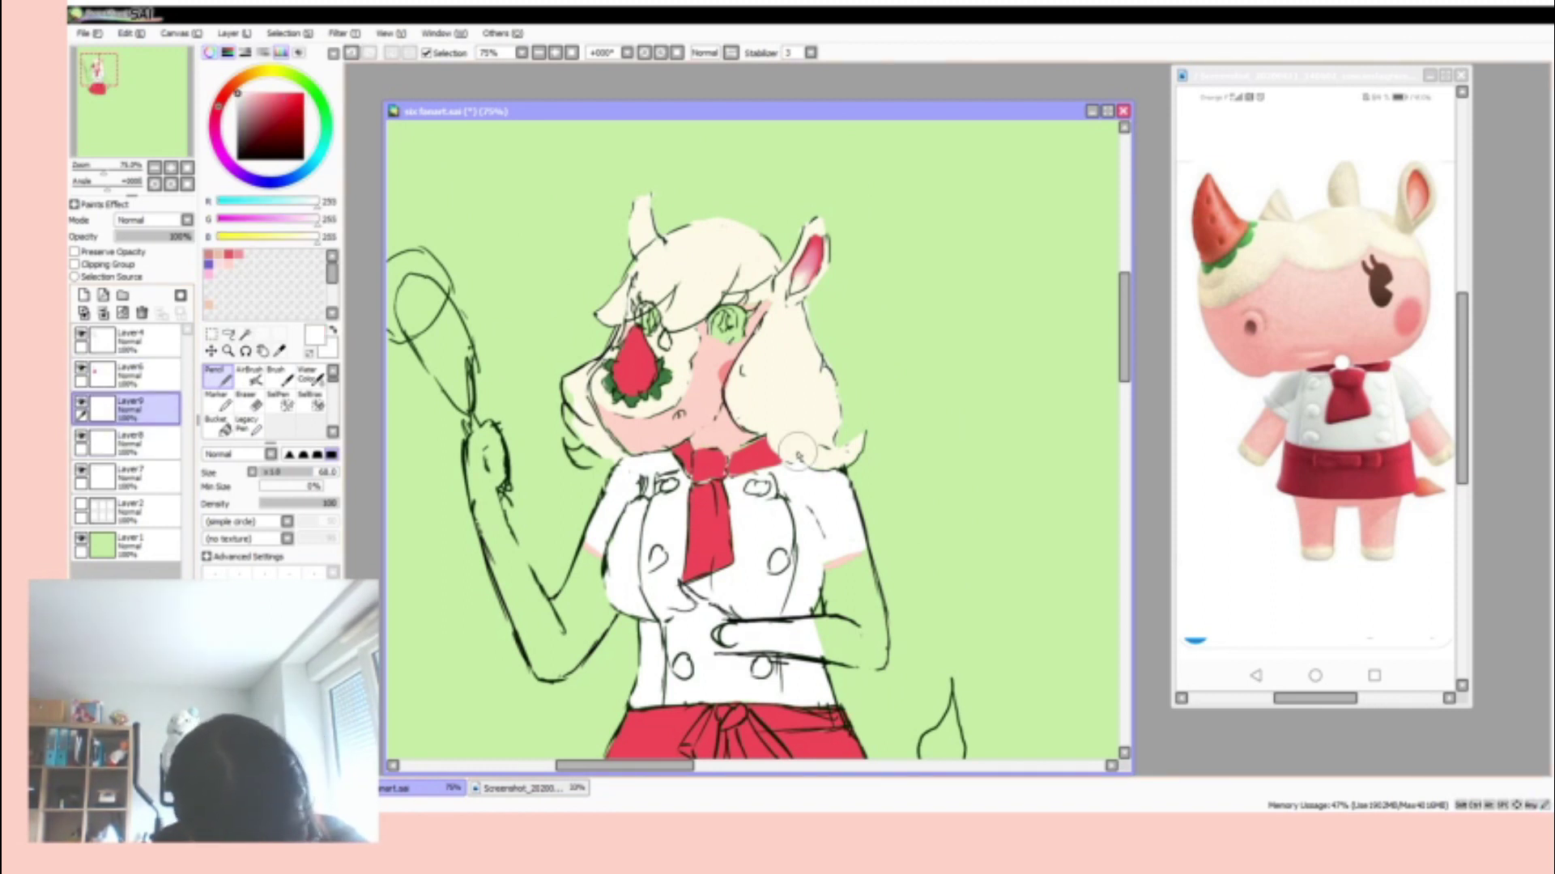
- Clean up the jacket's shoulder lines and place the cream layer above the white one to retouch the lock below the snout
left_click(129, 338)
left_click(246, 398)
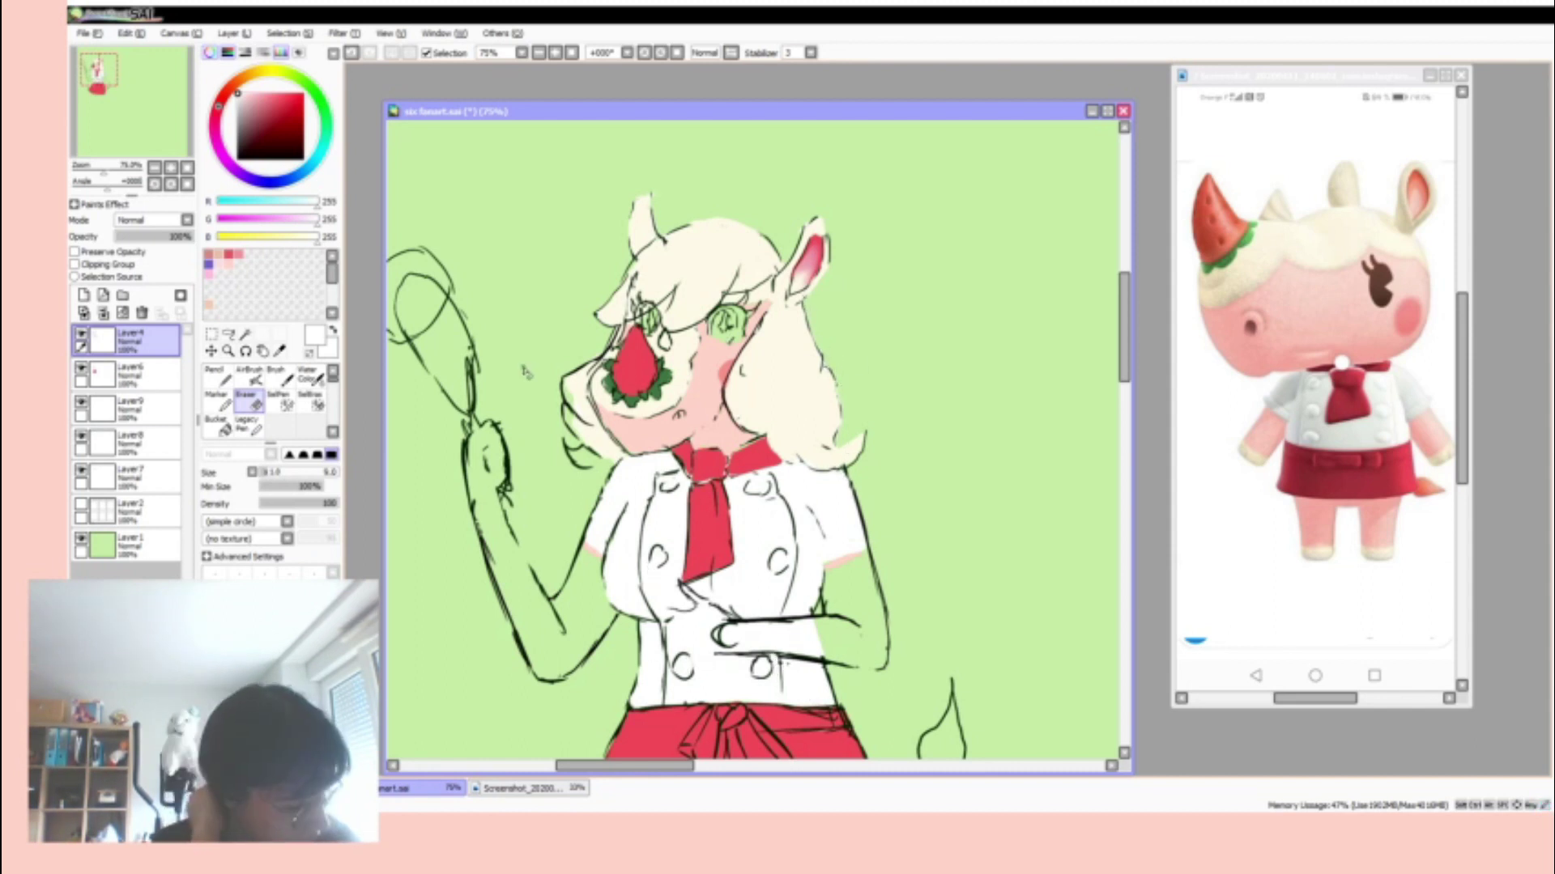
left_click(129, 407)
left_click(215, 374)
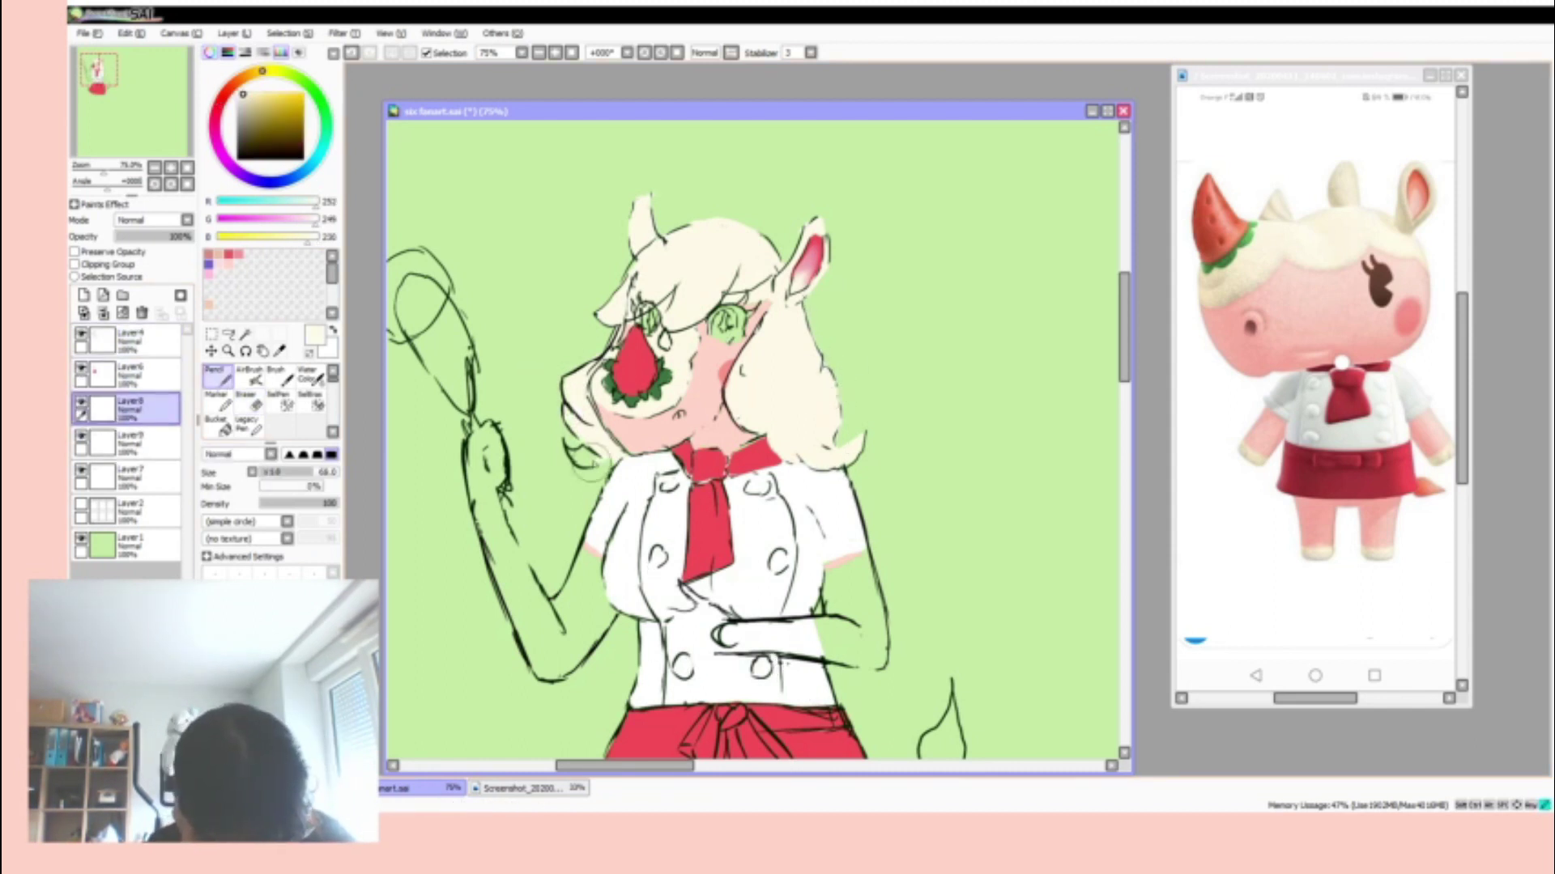
- Redraw the whisk's head and handle in black on the line art layer and erase the rough overlapping strokes
left_click(130, 340)
left_click(239, 156)
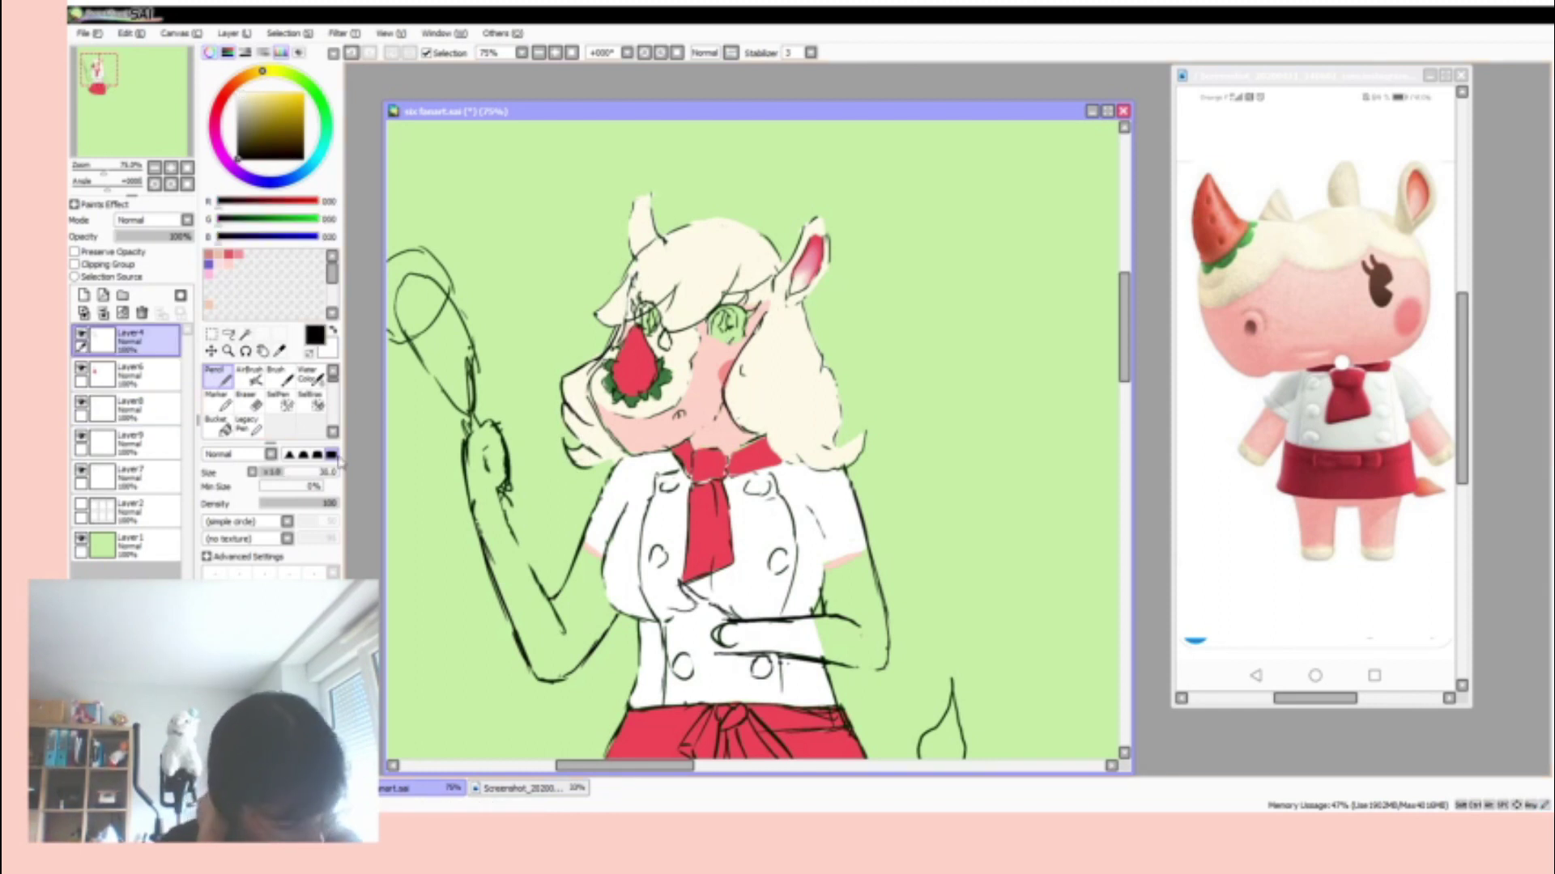
left_click_drag(412, 267, 457, 401)
left_click_drag(401, 272, 474, 409)
key("e")
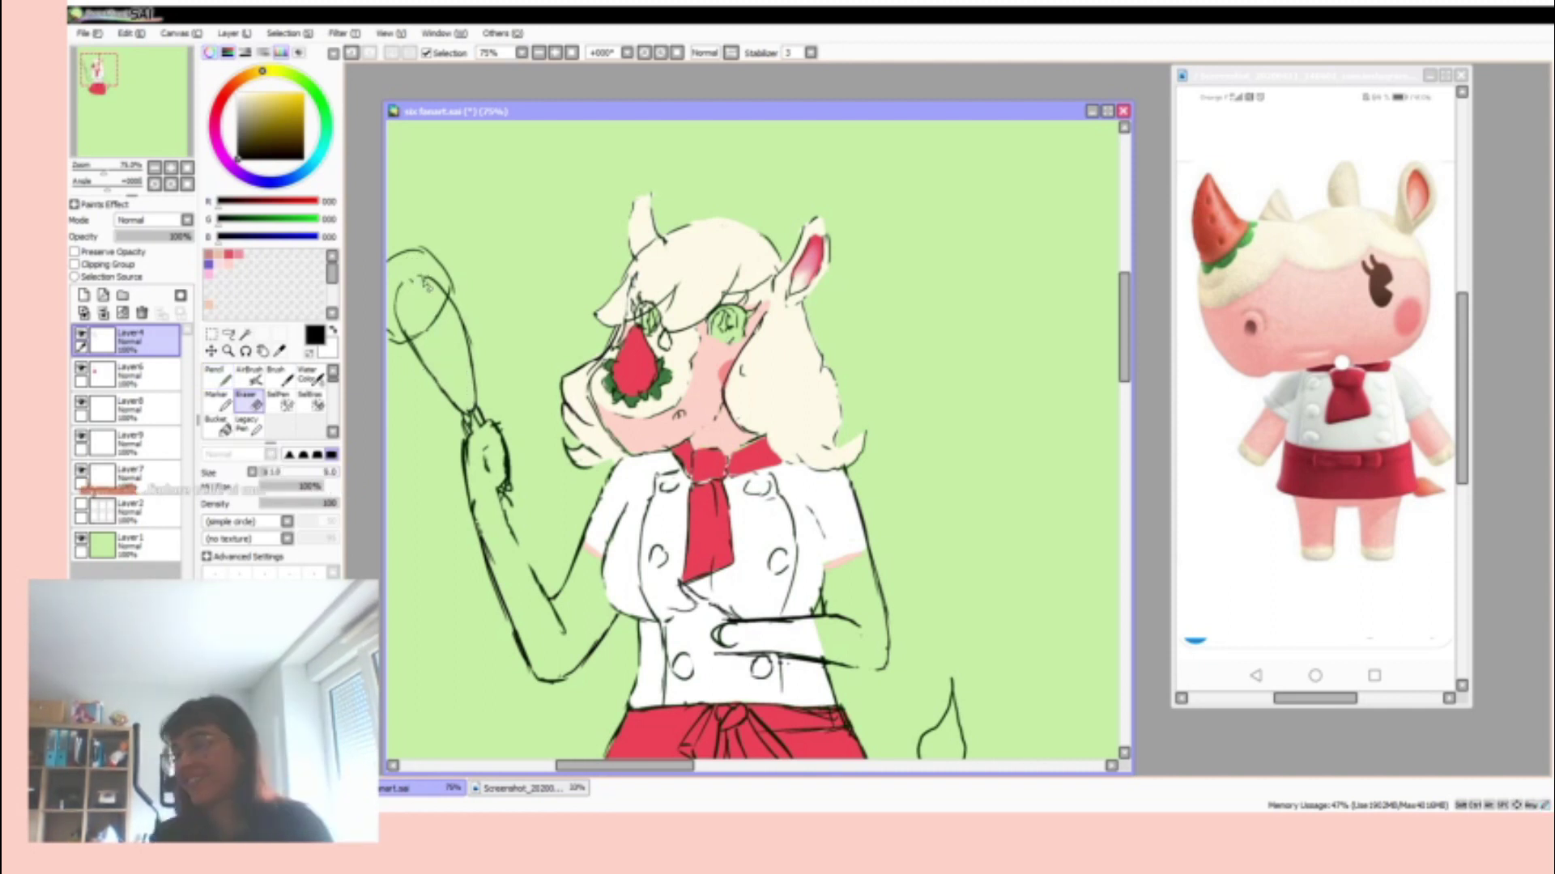
- Touch up the white fill along the raised arm's sleeve on the jacket layer
left_click(130, 442)
key("x")
key("n")
left_click_drag(612, 557, 619, 569)
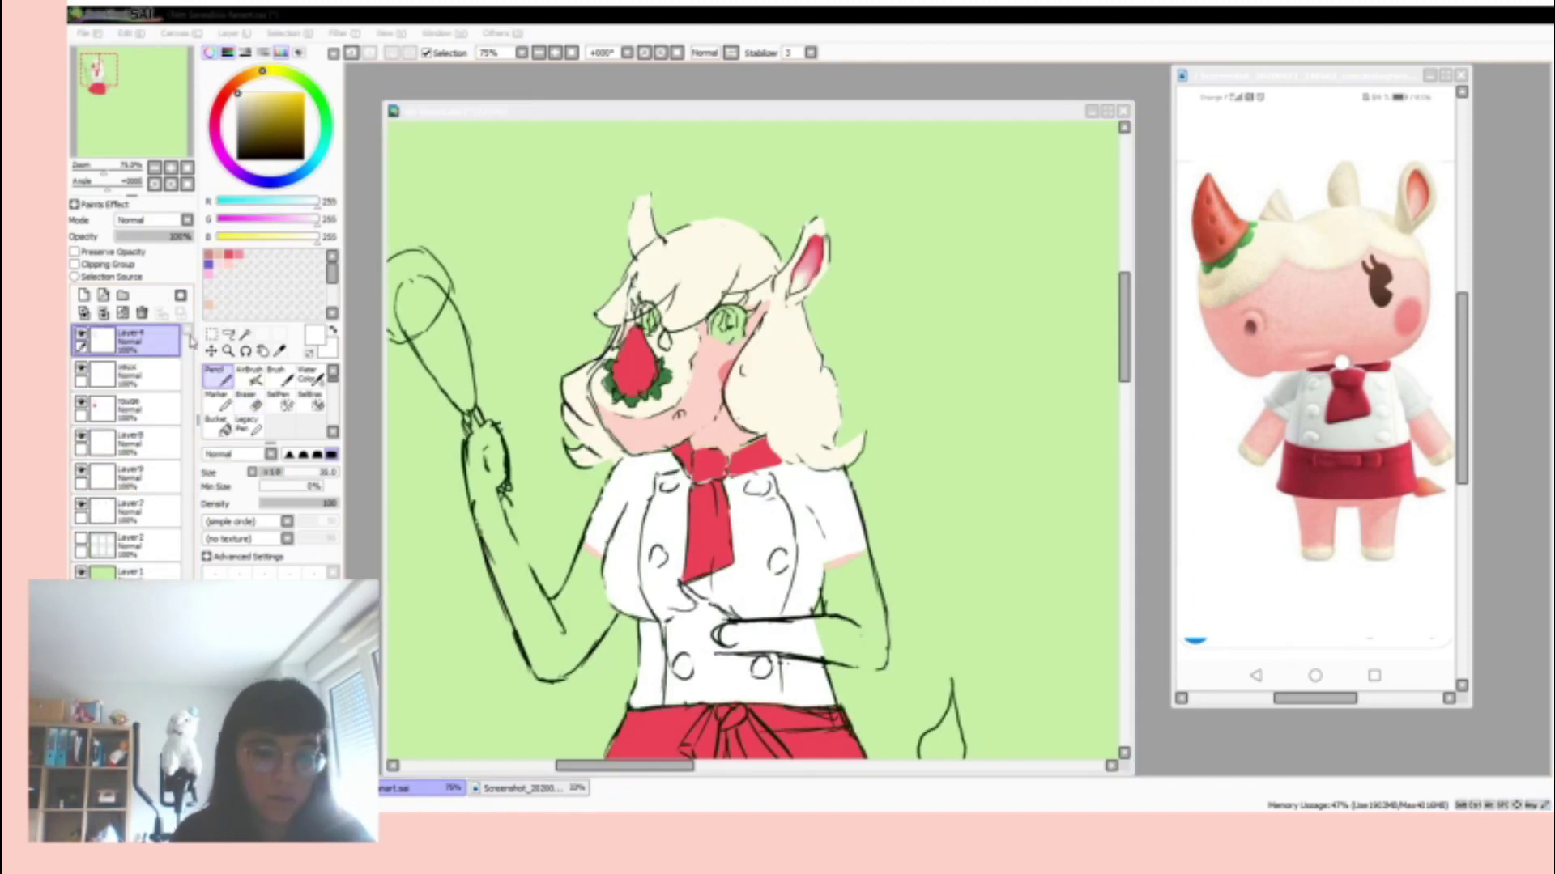
- Name the line art layer line and fill both eyes with white on the yeux layer
left_click(130, 375)
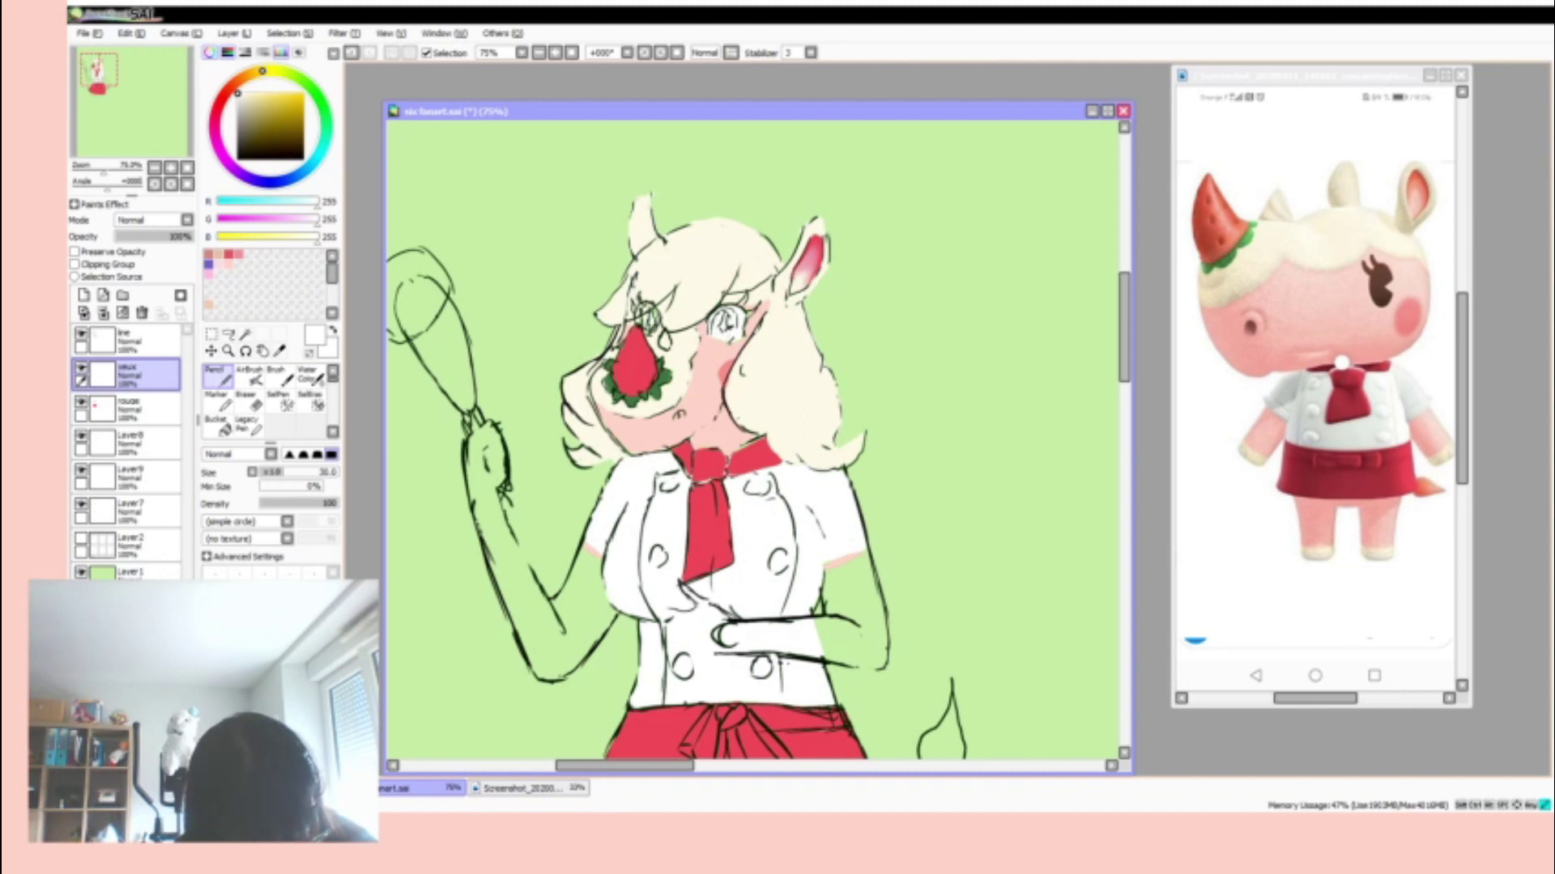
left_click(553, 53)
key("e")
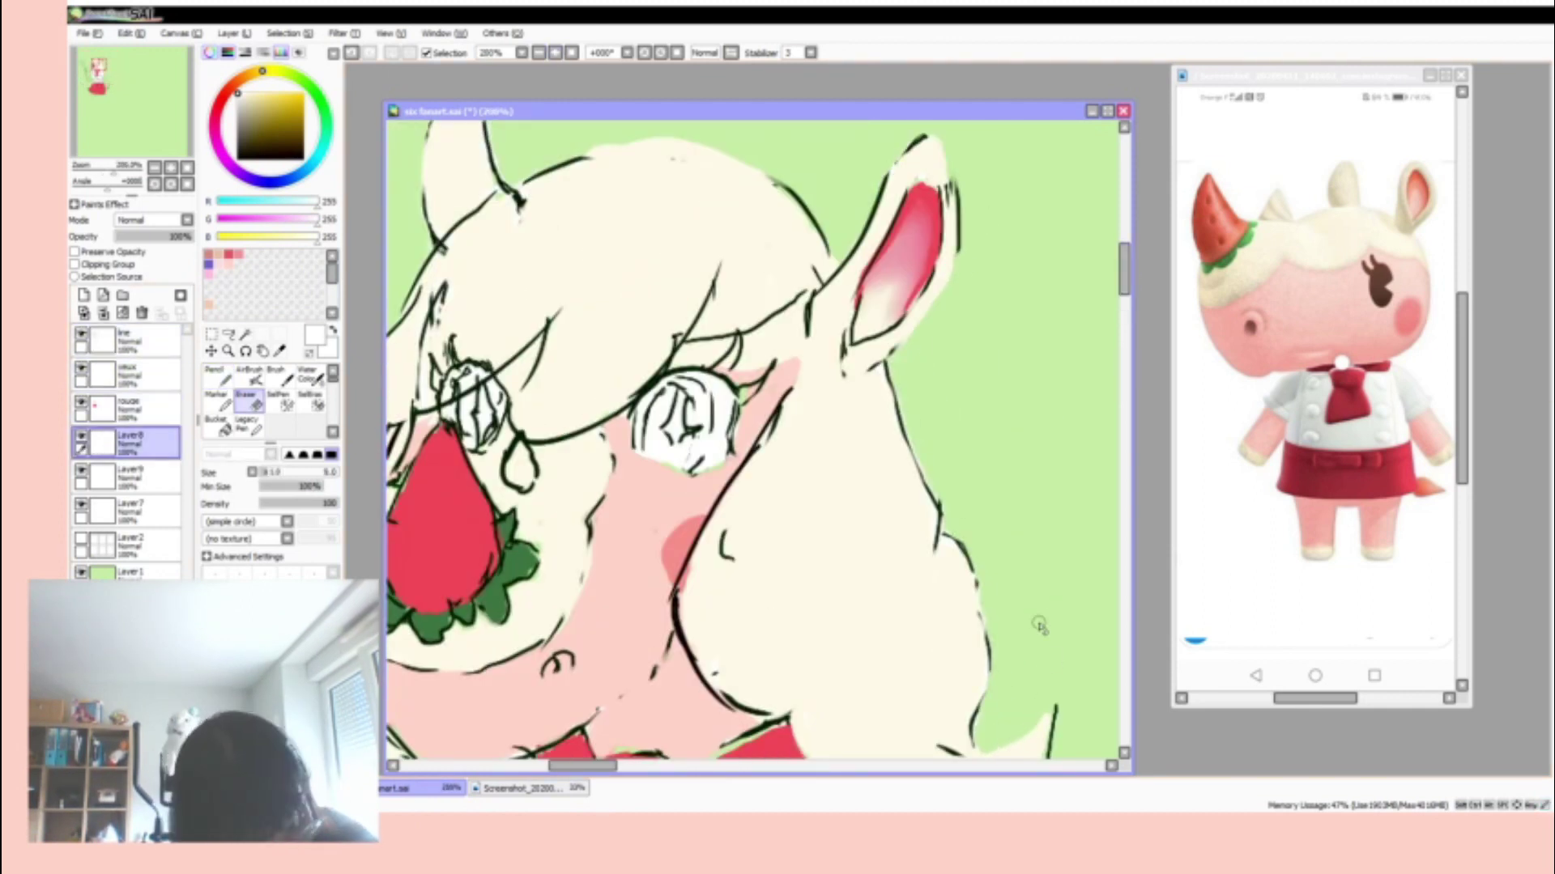
- Rename the hair colour layer cream and retouch its fill around the fringe and face edge with the sampled cream
key("n")
left_click(814, 190, "alt")
left_click(129, 340)
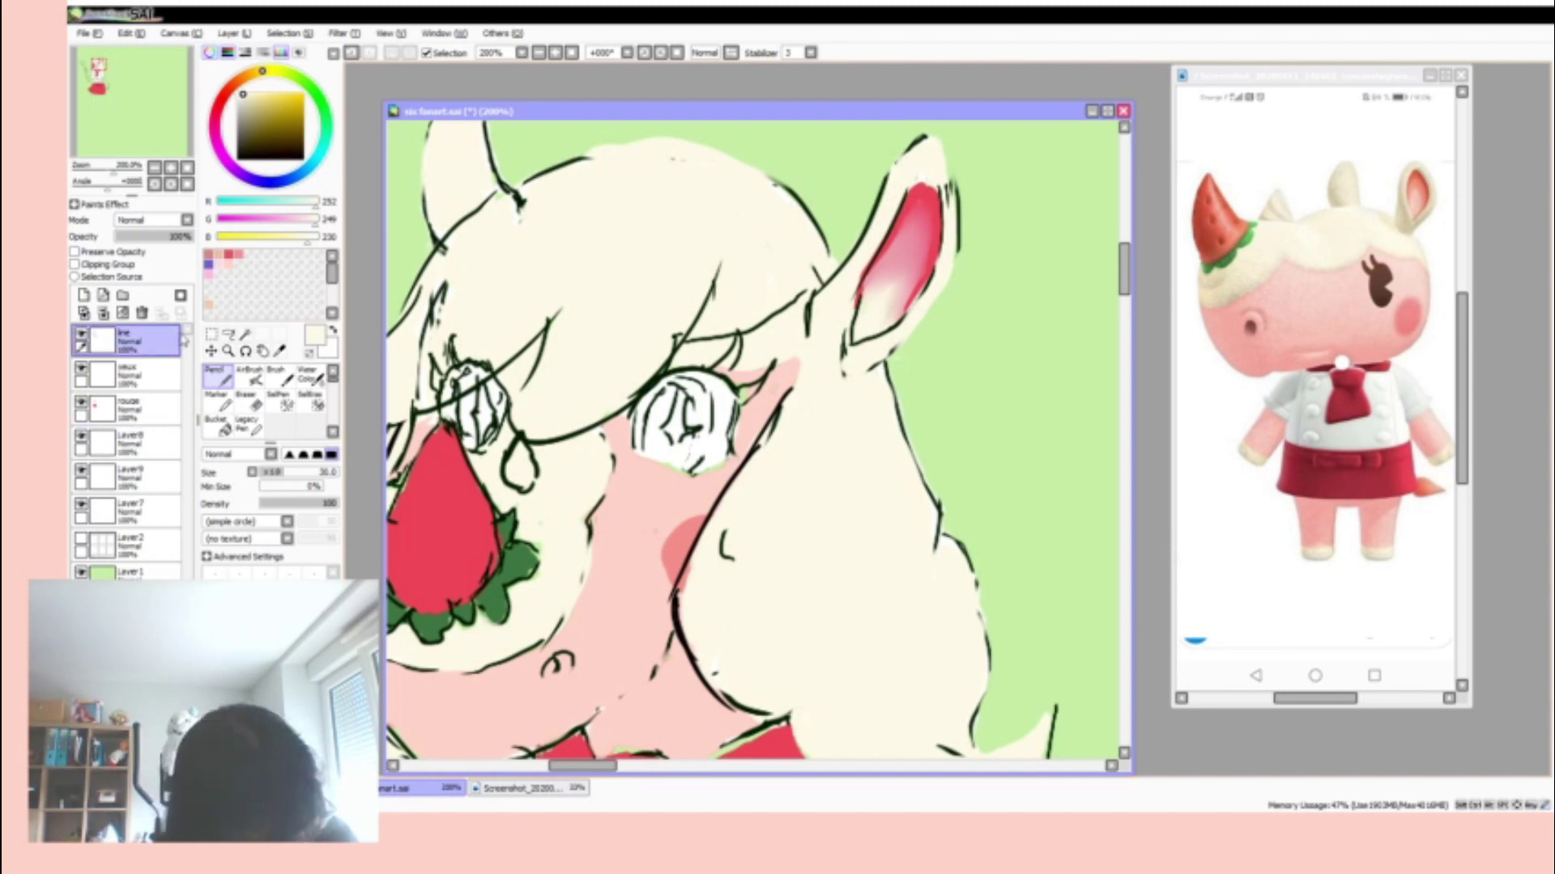
left_click(258, 407)
left_click(130, 441)
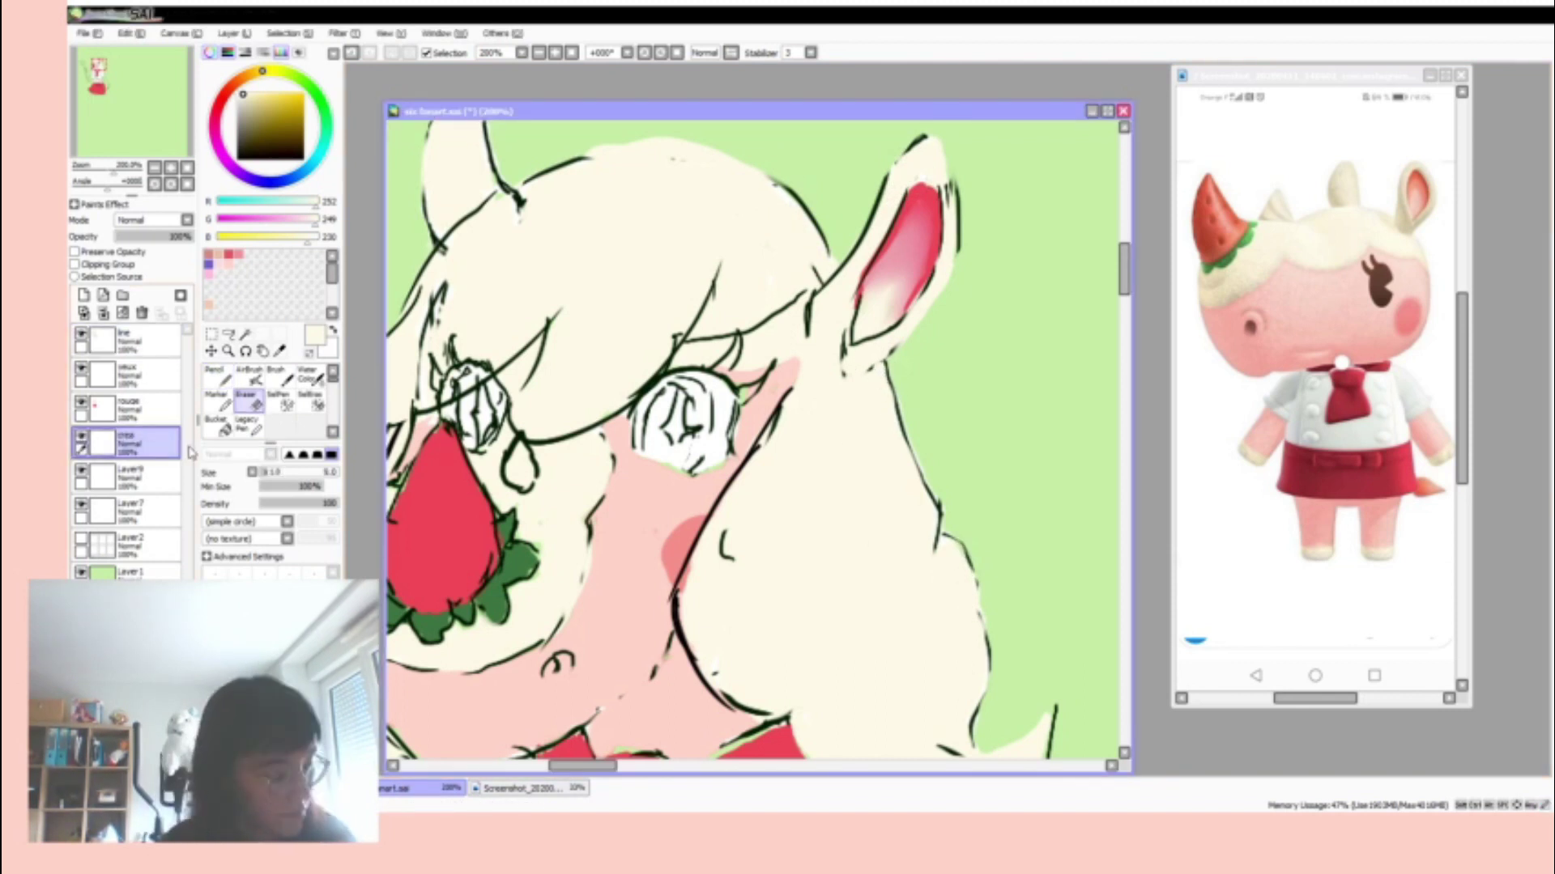
key("n")
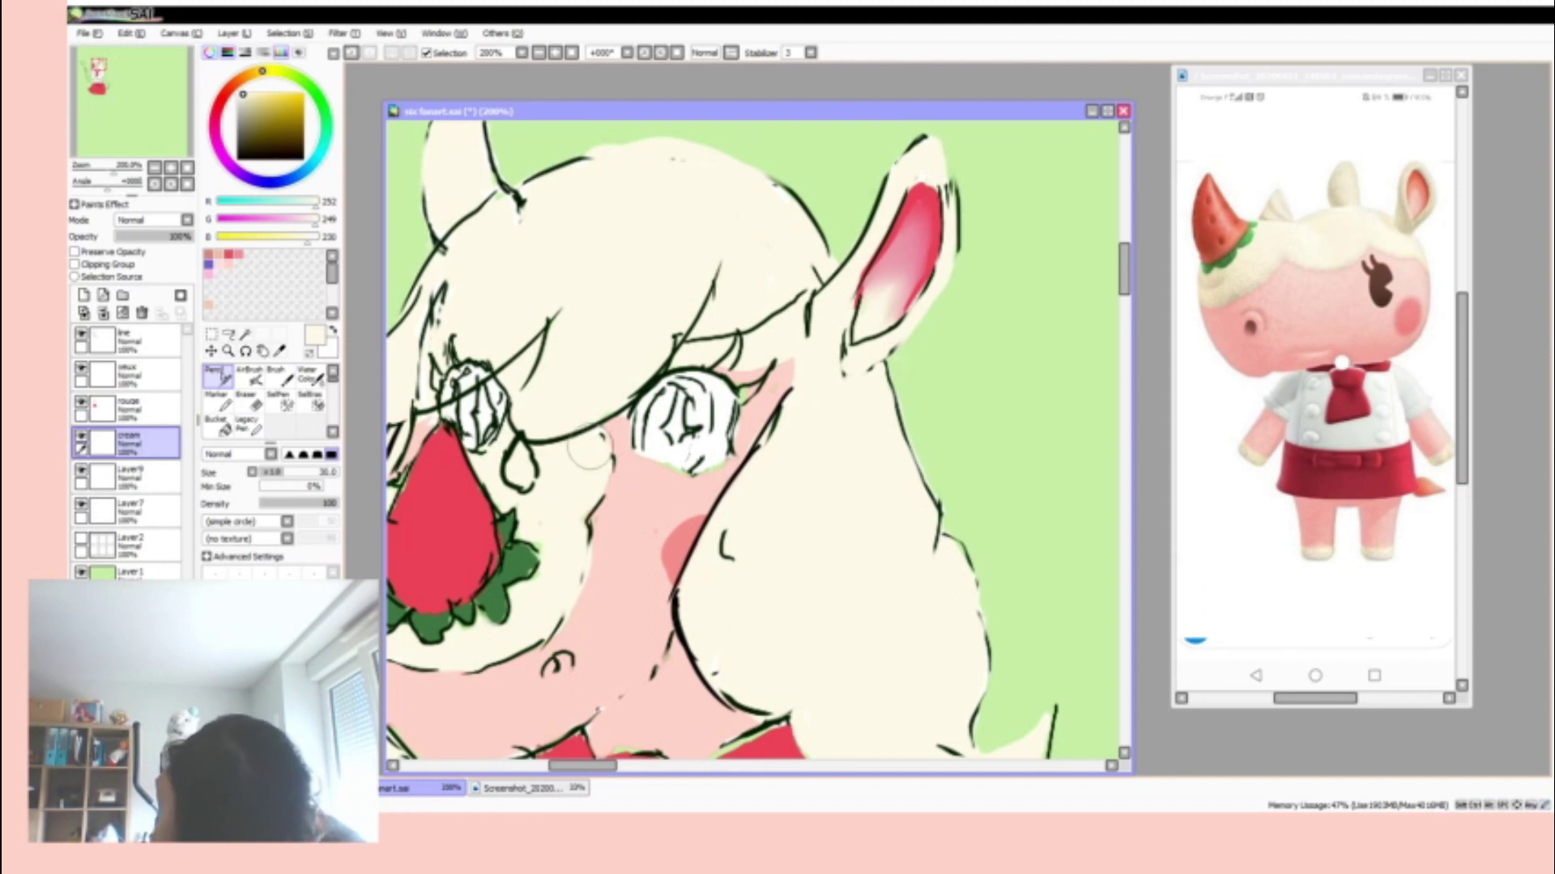
key("e")
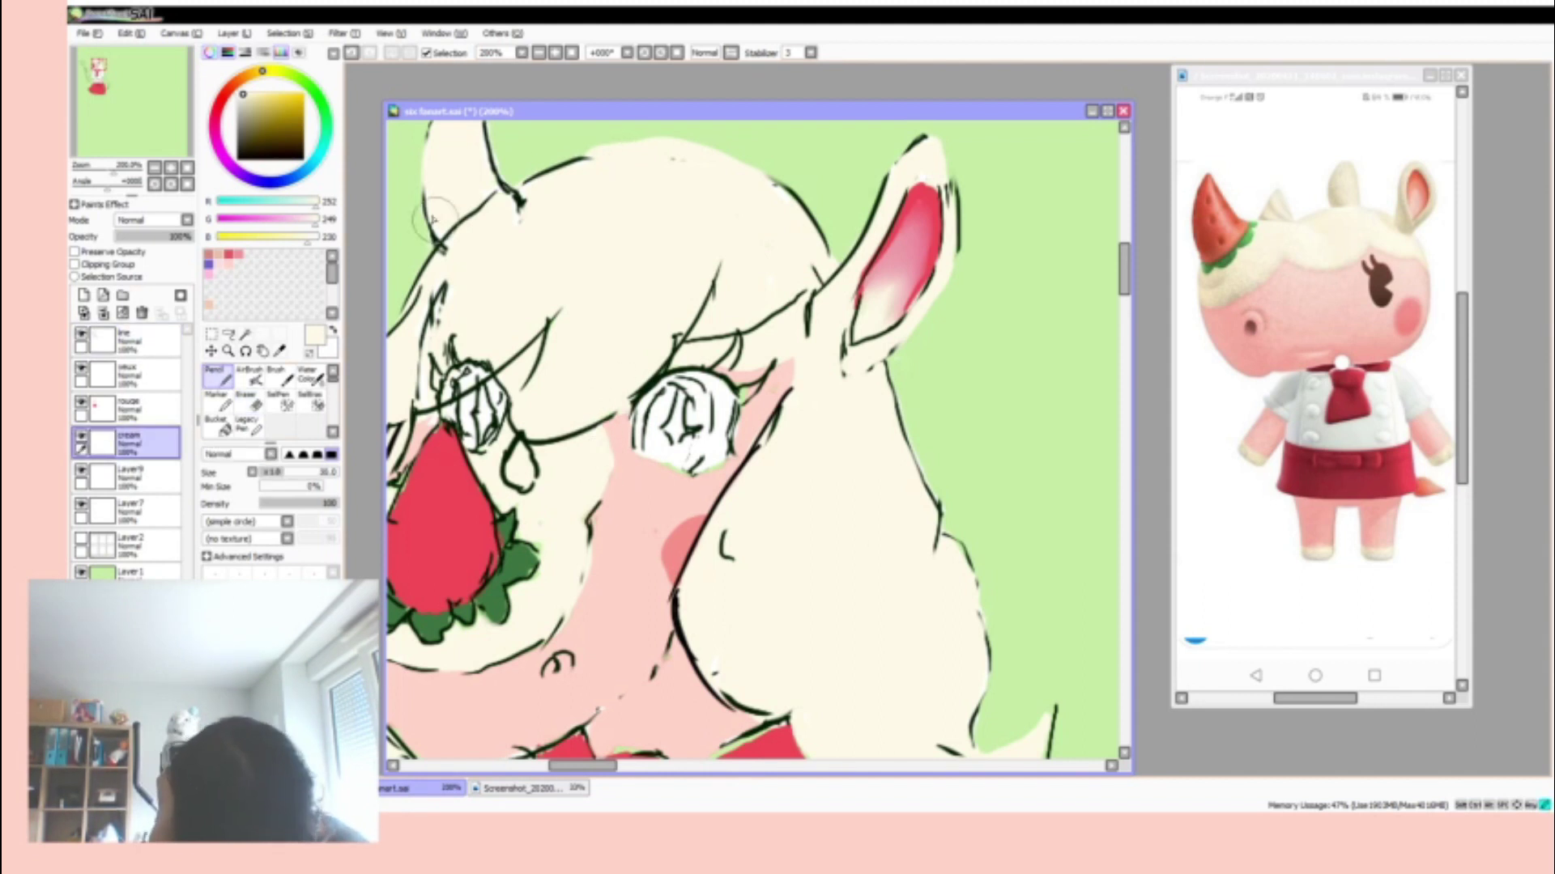
- Erase the rough line overlaps at the small horn's base and smooth the inner ear shading with the Water Color tool
left_click(477, 200, "ctrl+alt")
left_click_drag(1126, 277, 1128, 243)
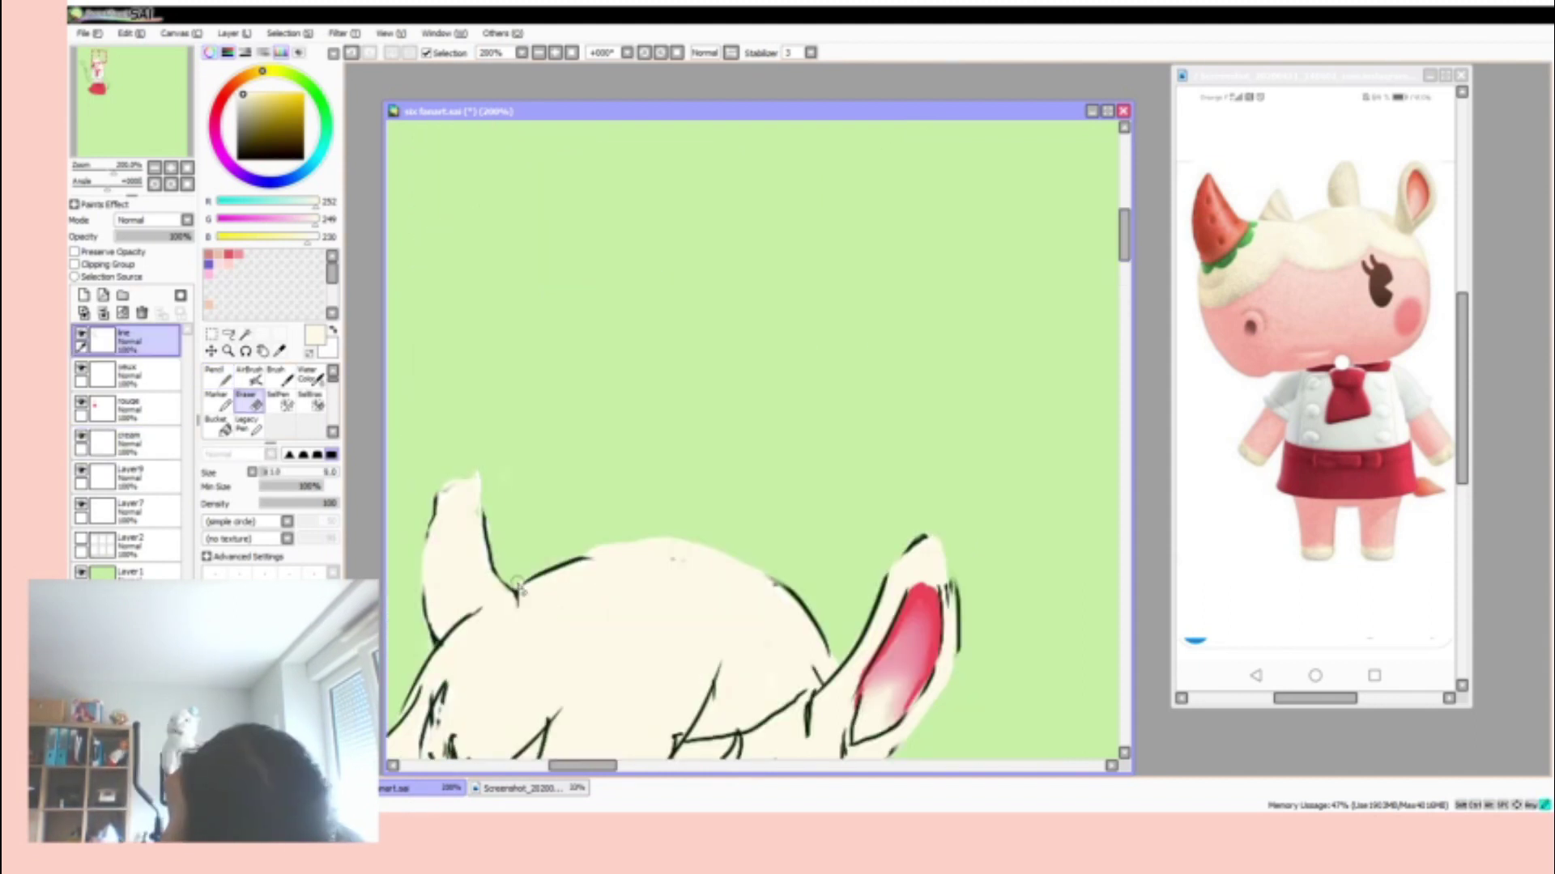
scroll(429, 454, "down", 3)
key("c")
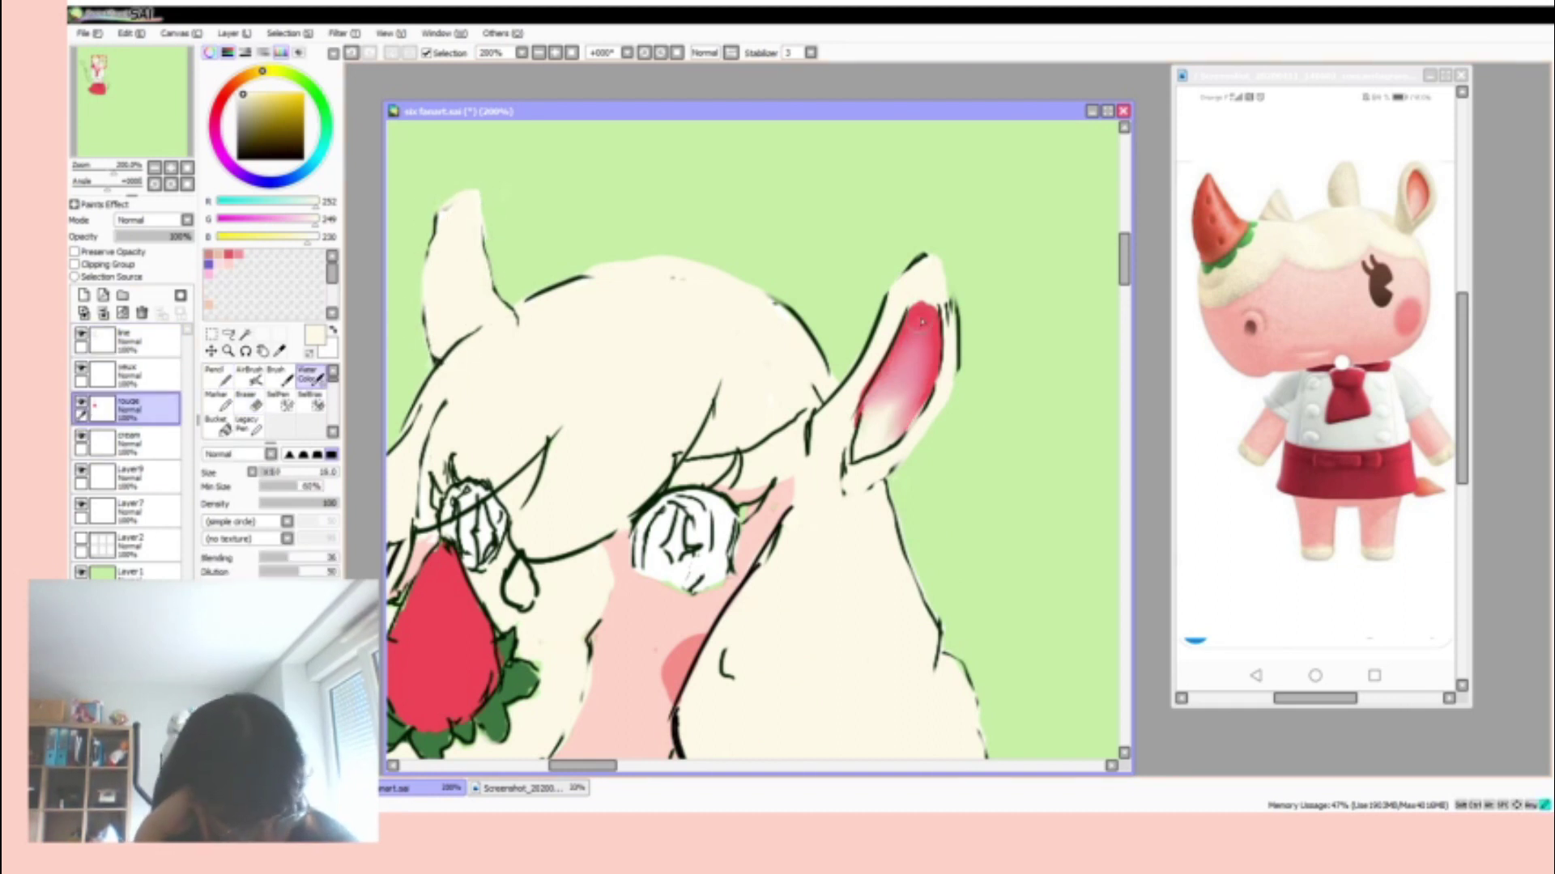
- Clean the scarf's outline and fill the gaps around its knot with red sampled from the inner ear
key("n")
left_click(922, 324, "alt")
key("e")
scroll(702, 599, "down", 3)
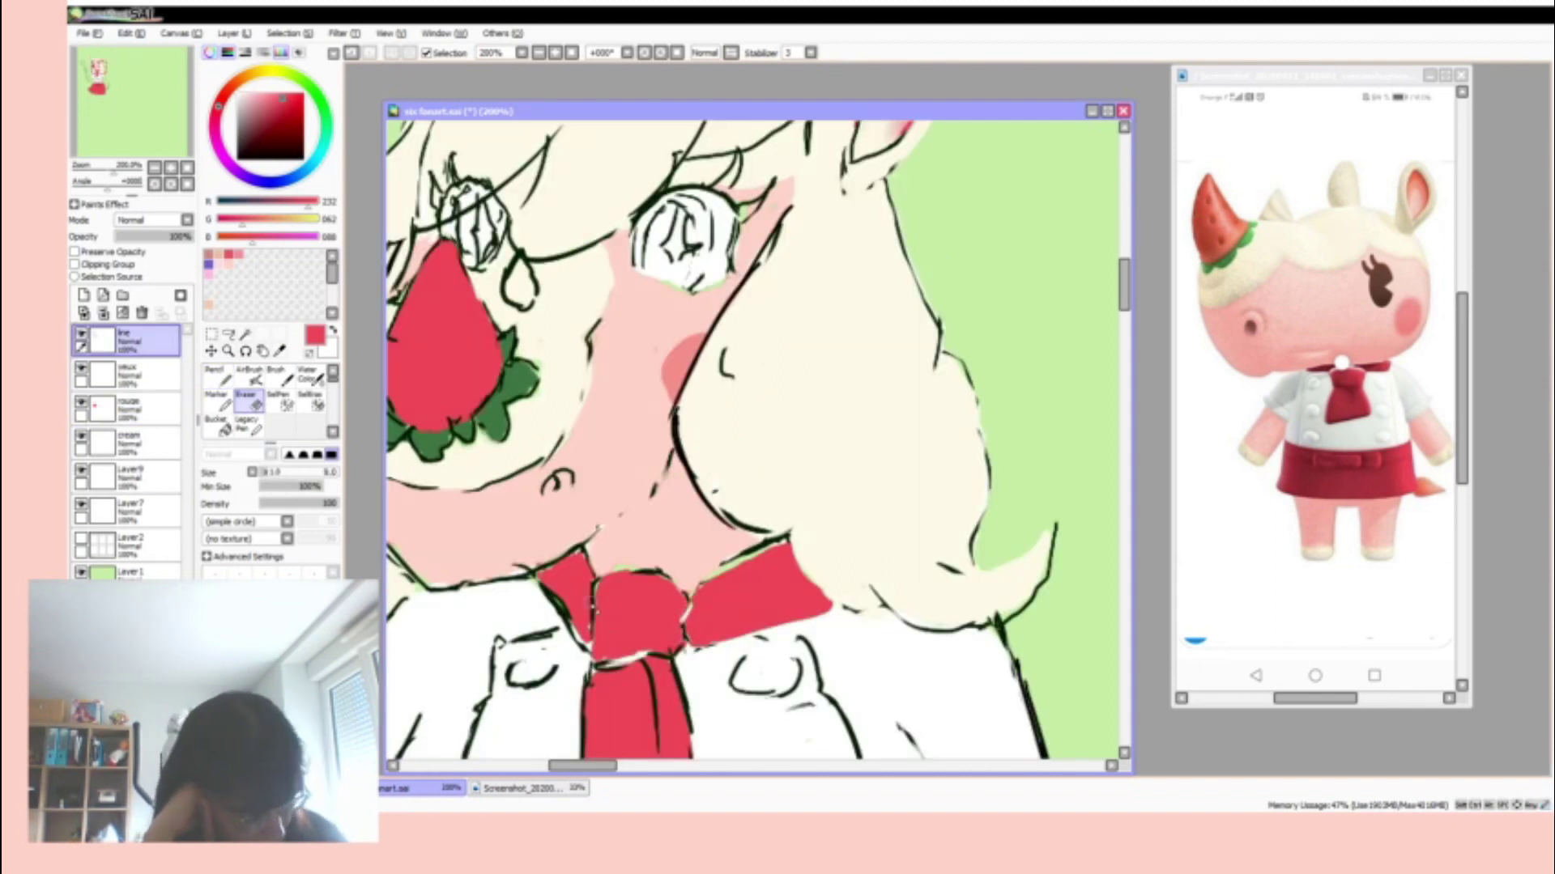
key("n")
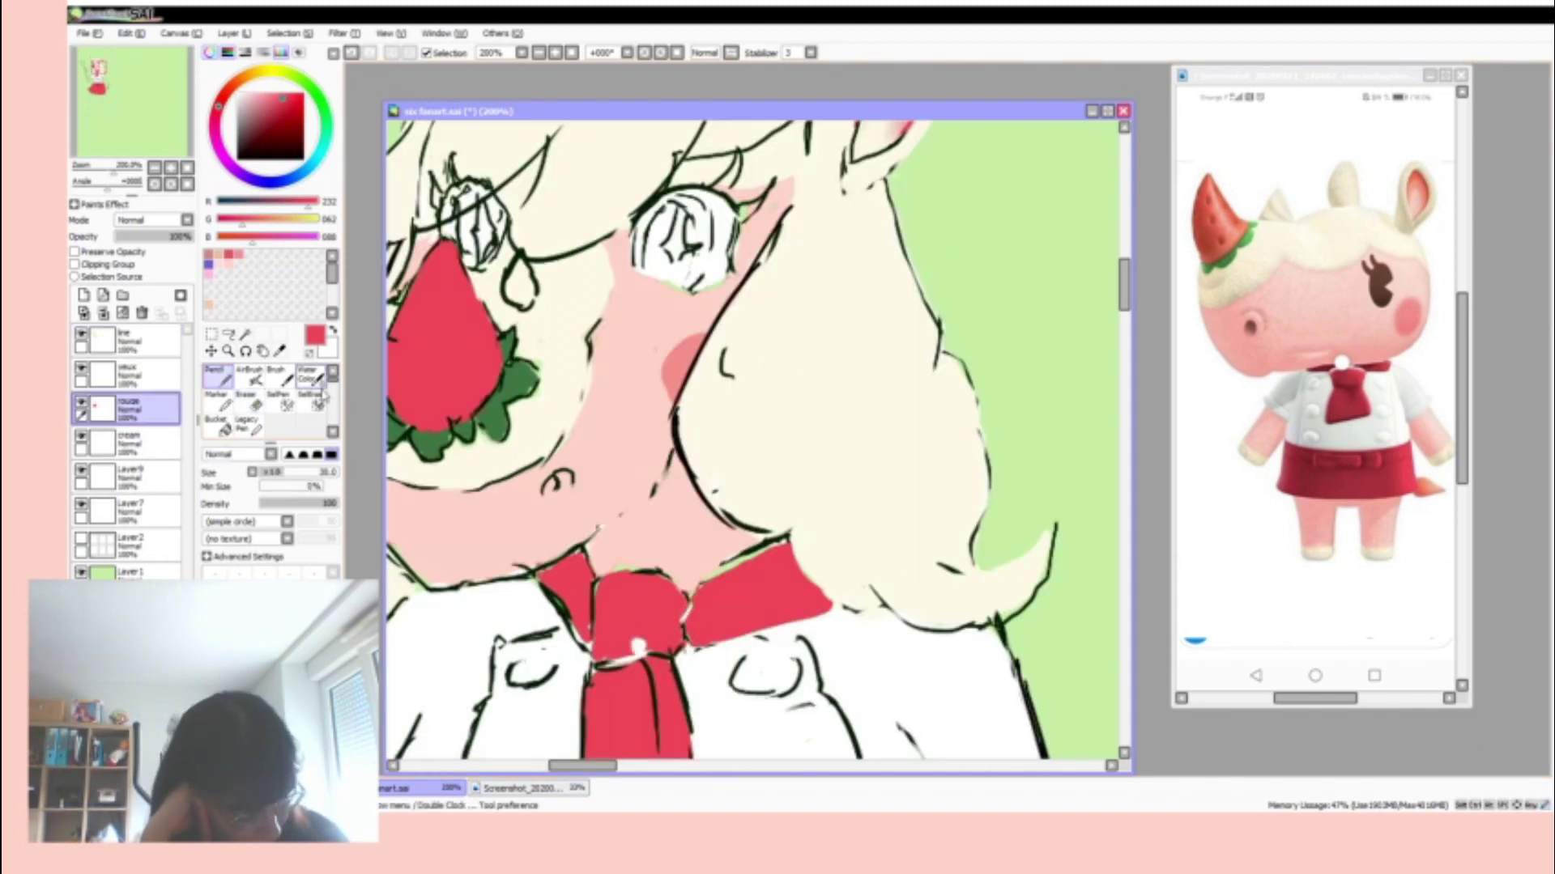
- On the peau layer, fill the gaps under the chin and along the snout with the sampled skin pink
left_click(576, 557, "alt")
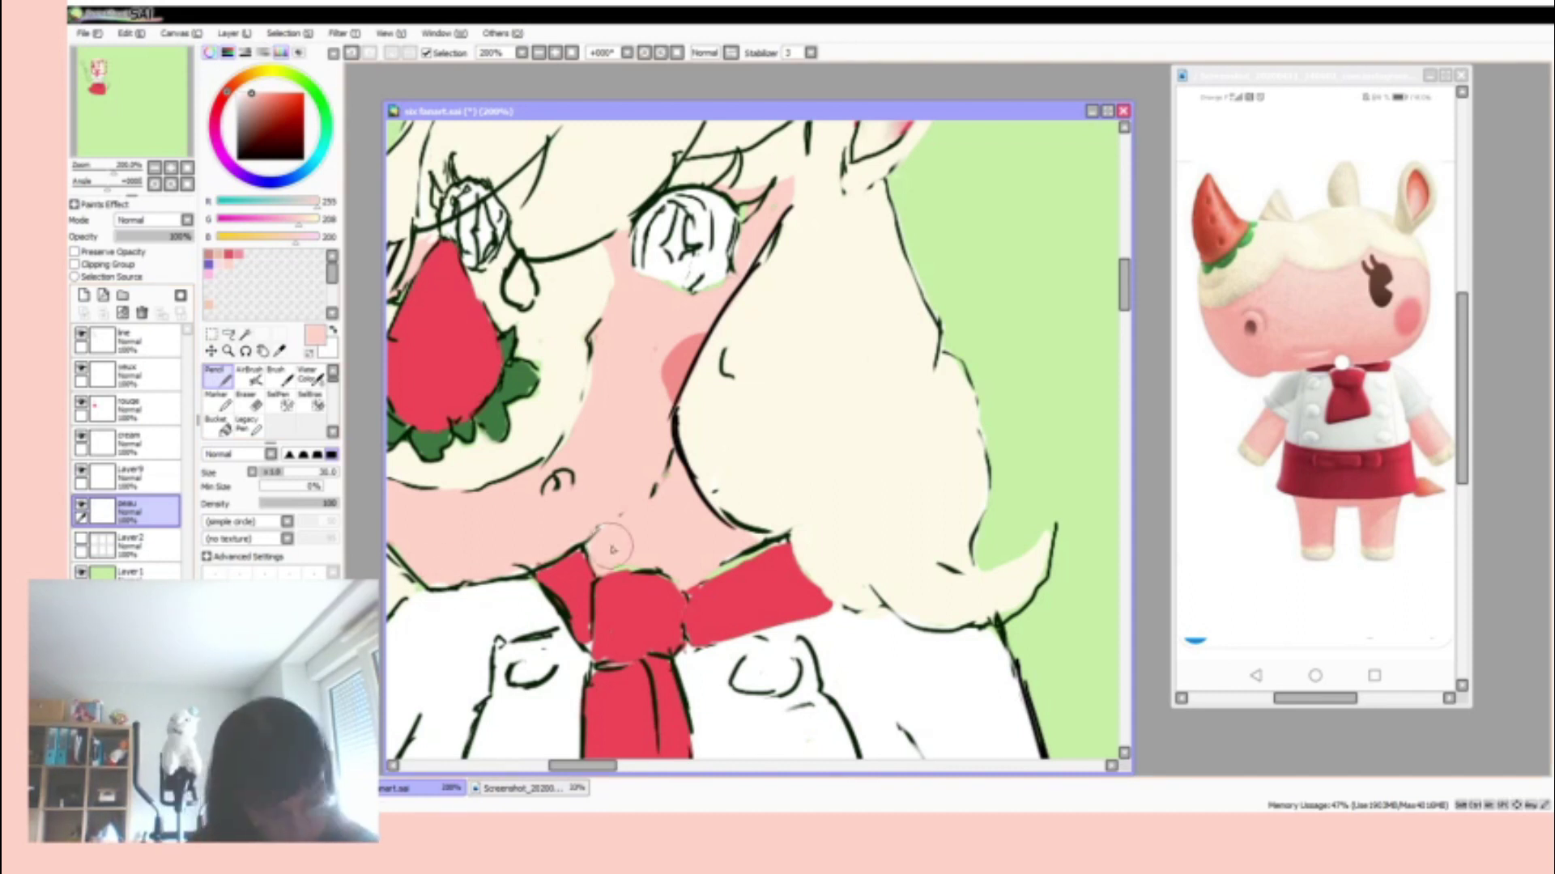
scroll(676, 340, "left", 5)
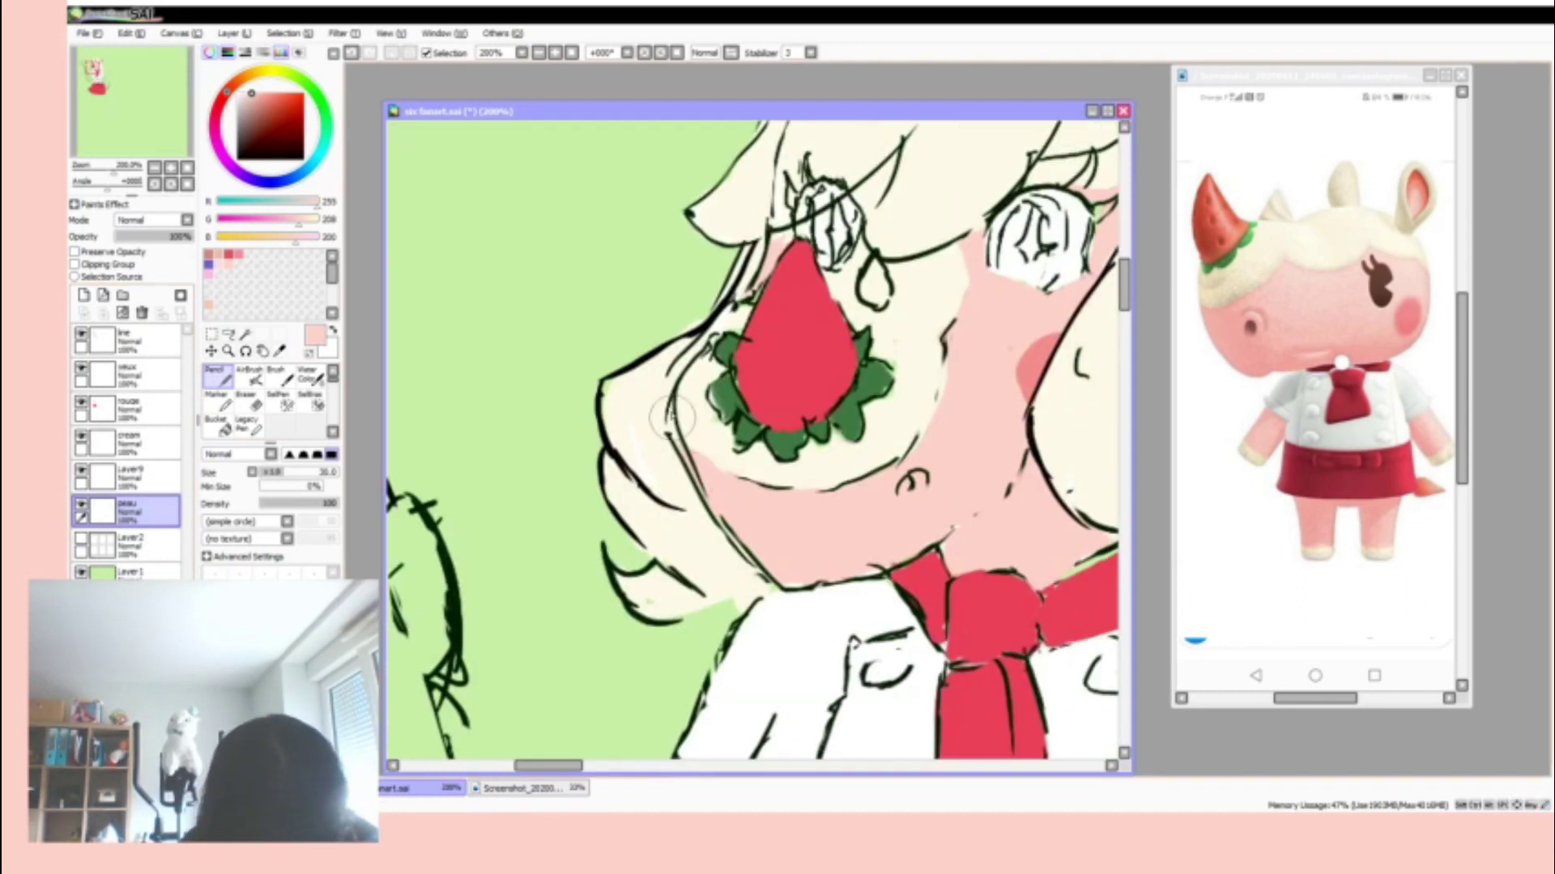
key("e")
key("bracketleft")
scroll(752, 441, "right", 4)
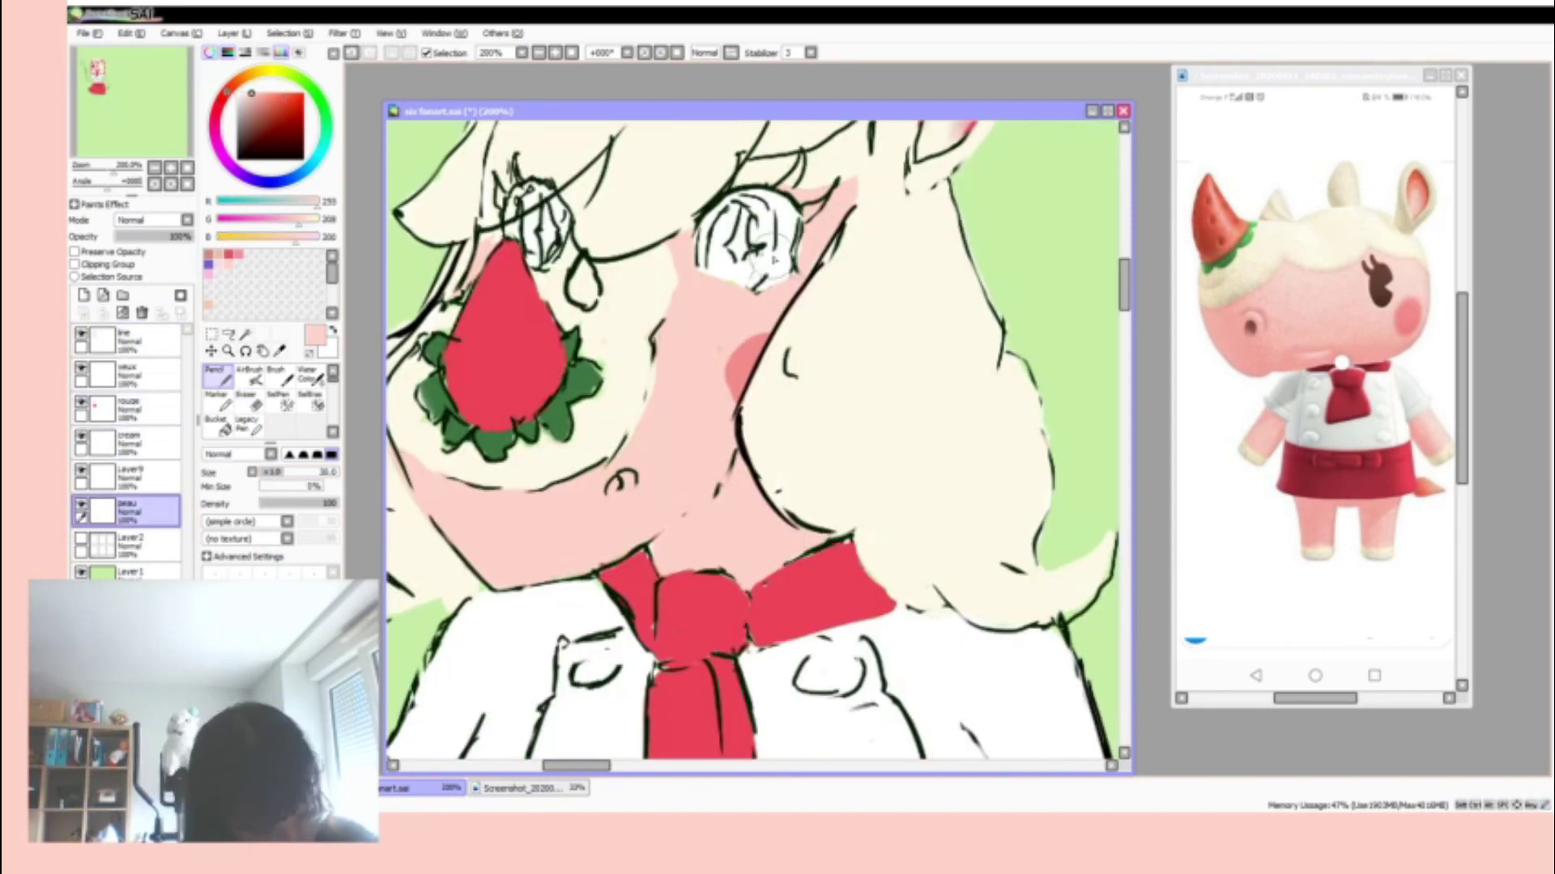
- On the line layer, erase the small mark inside the long hair and the black outline around its curled tip
key("Up")
left_click(129, 340)
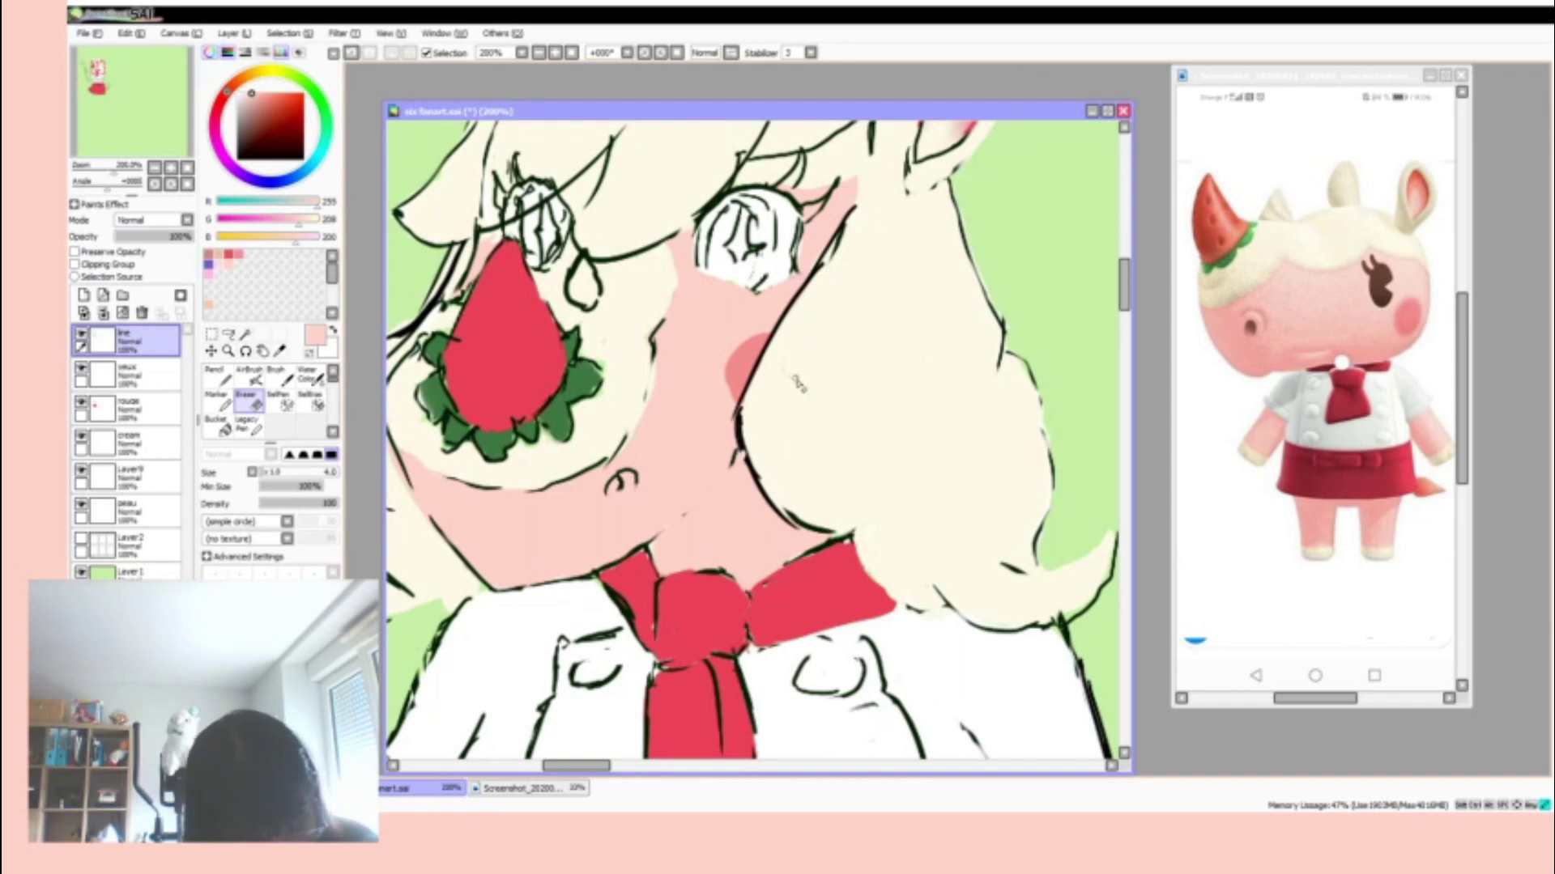
scroll(795, 382, "right", 4)
key("n")
left_click(798, 551, "alt")
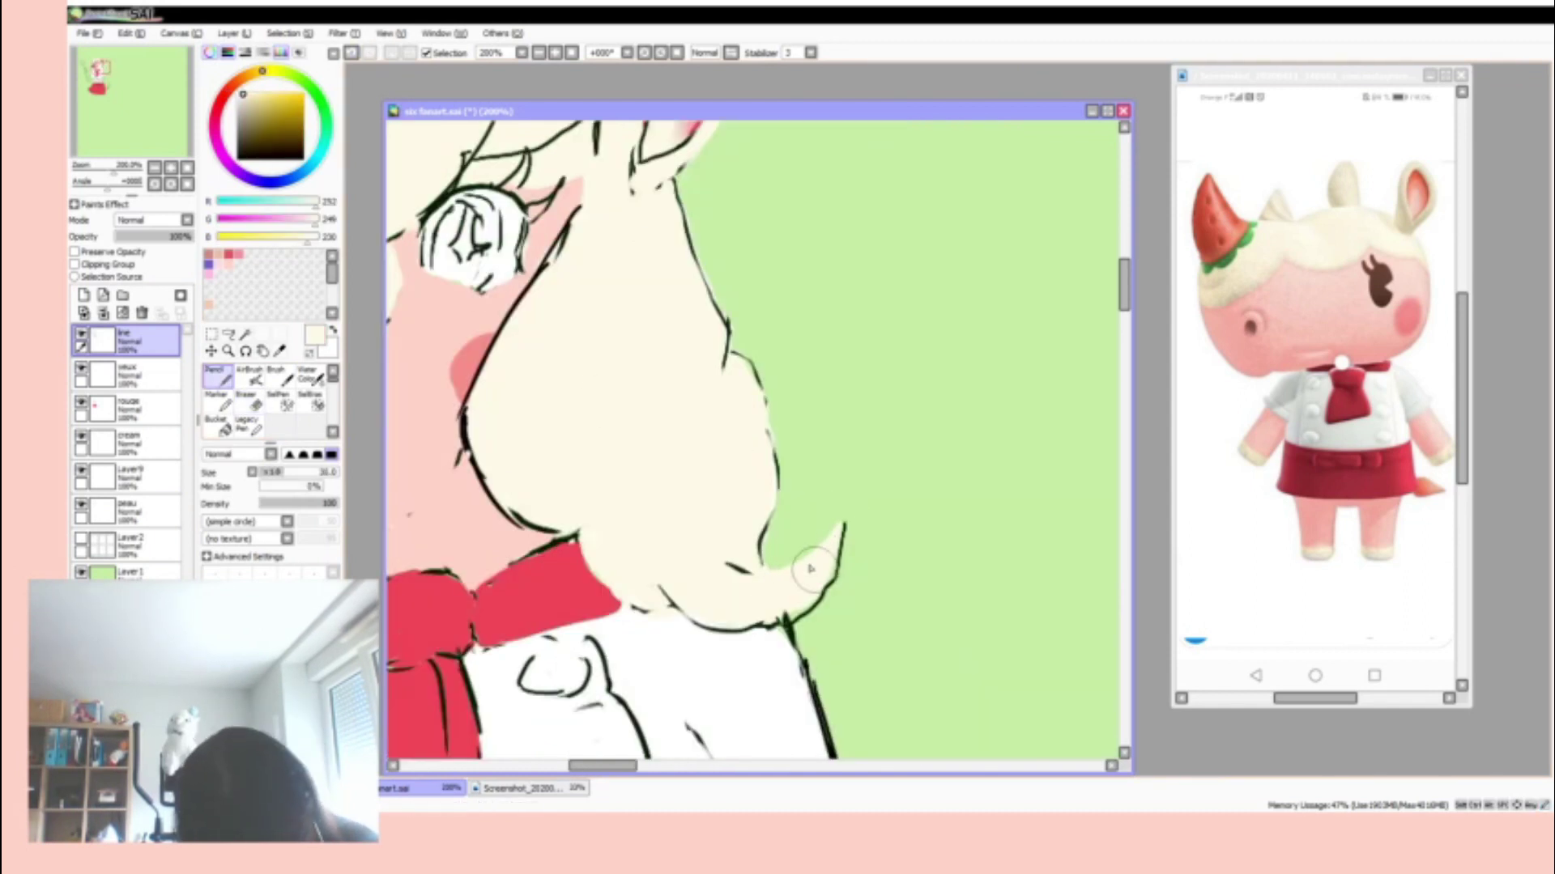
key("e")
left_click_drag(810, 569, 749, 622)
- Erase the black outline along the long hair's outer edge on the line layer and retrace it in pale peach
key("n")
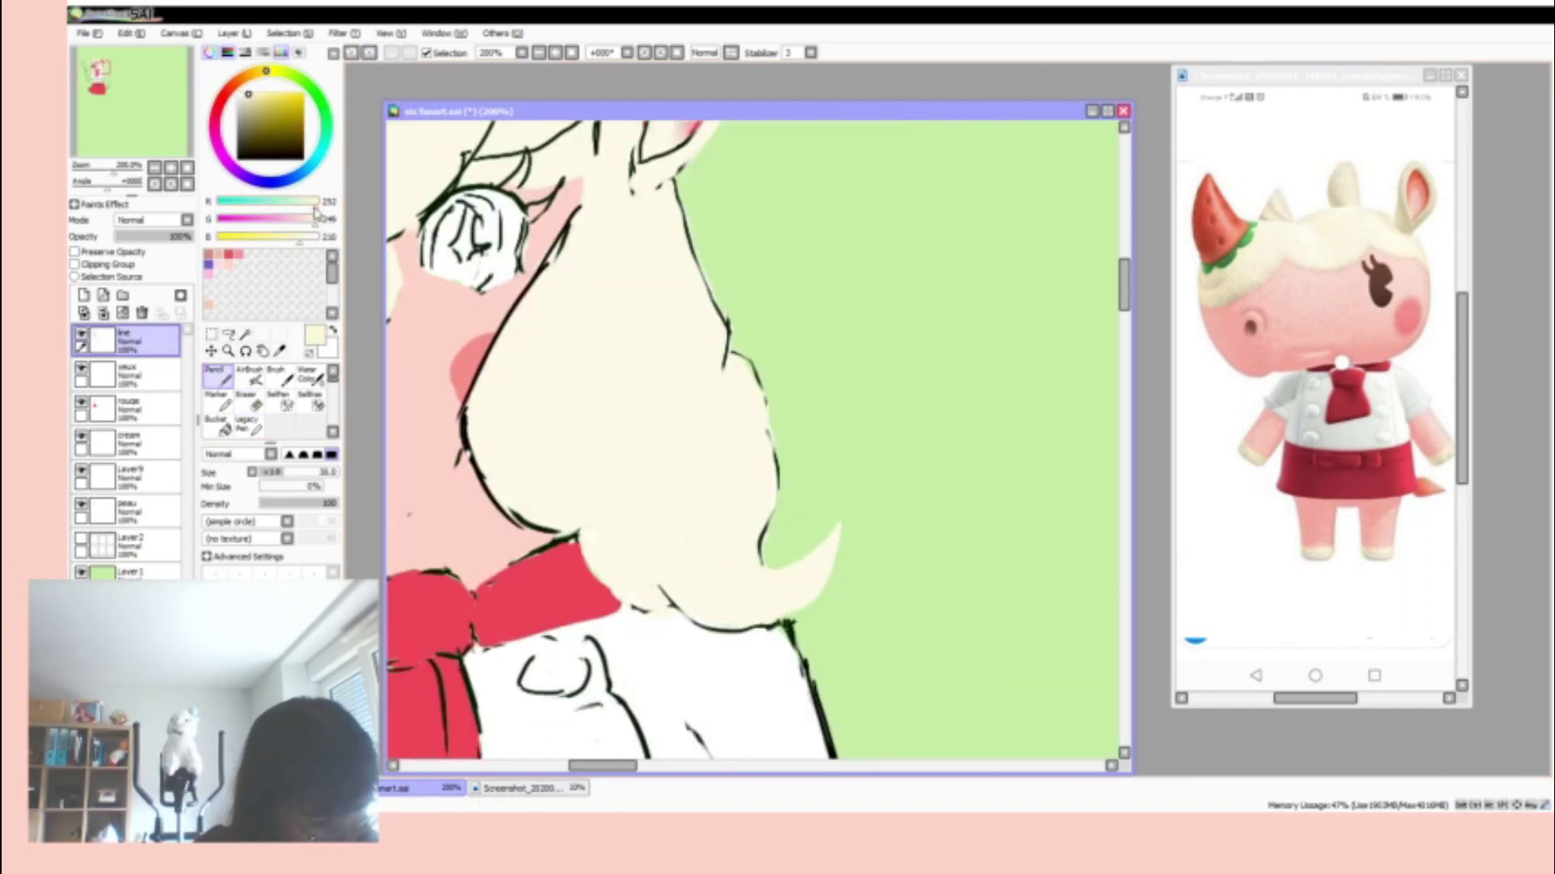
left_click(782, 564, "alt")
scroll(790, 495, "down", 1)
left_click_drag(782, 496, 795, 481)
key("e")
key("n")
left_click_drag(706, 275, 705, 397)
key("e")
left_click(279, 470)
scroll(735, 503, "down", 1)
scroll(735, 503, "up", 1)
left_click(729, 506, "ctrl+shift")
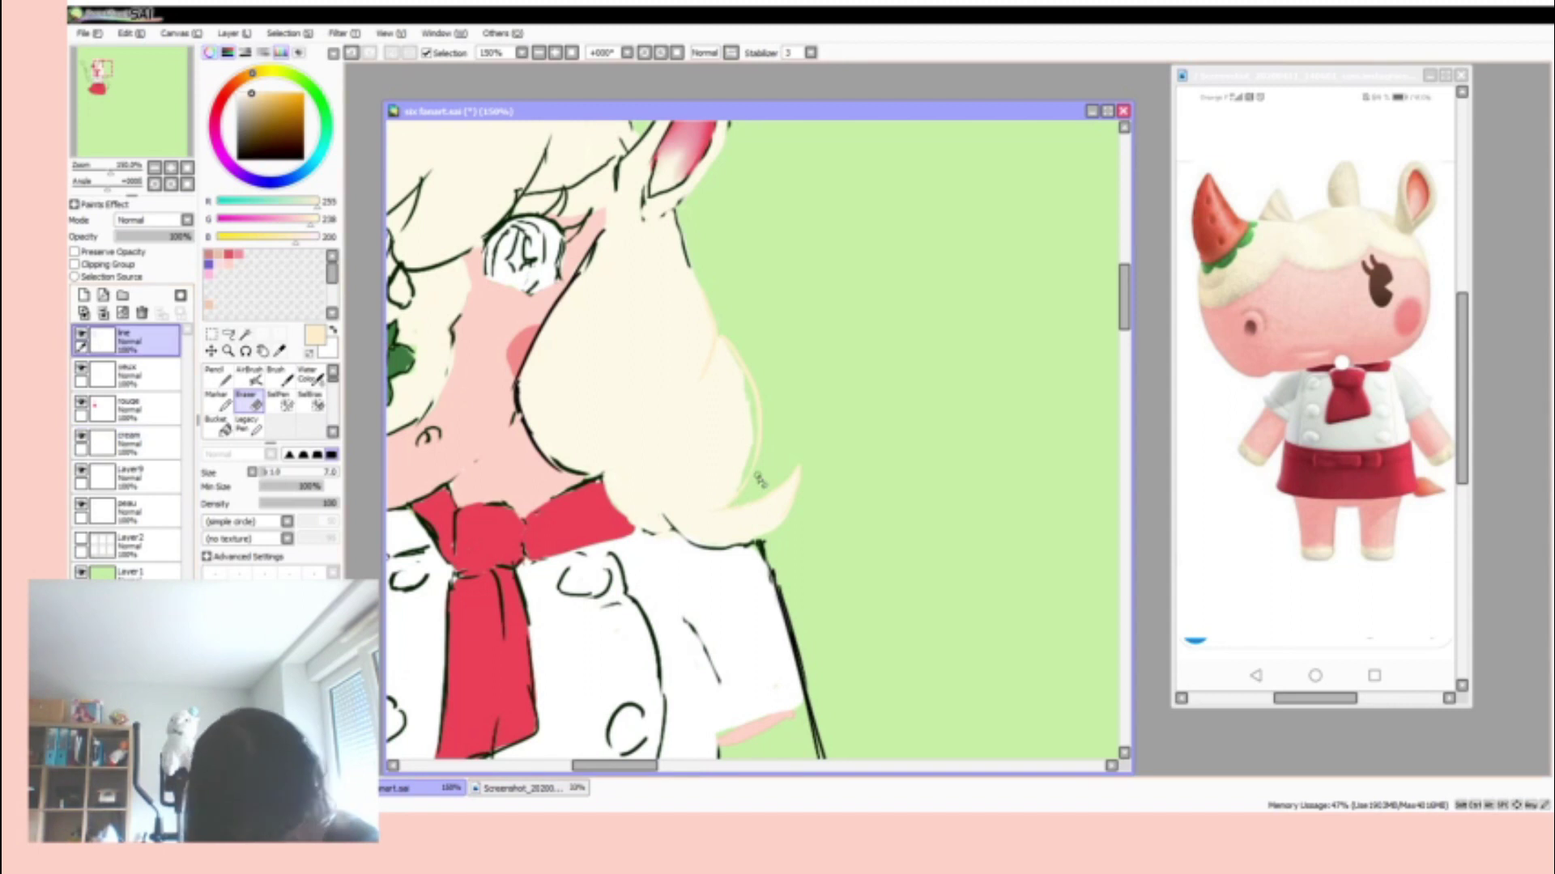
- Fill the gaps along the long hair's outer edge with sampled cream and retrace the curl's underside in pale peach
left_click(742, 392, "alt")
left_click_drag(743, 392, 749, 478)
left_click(258, 403)
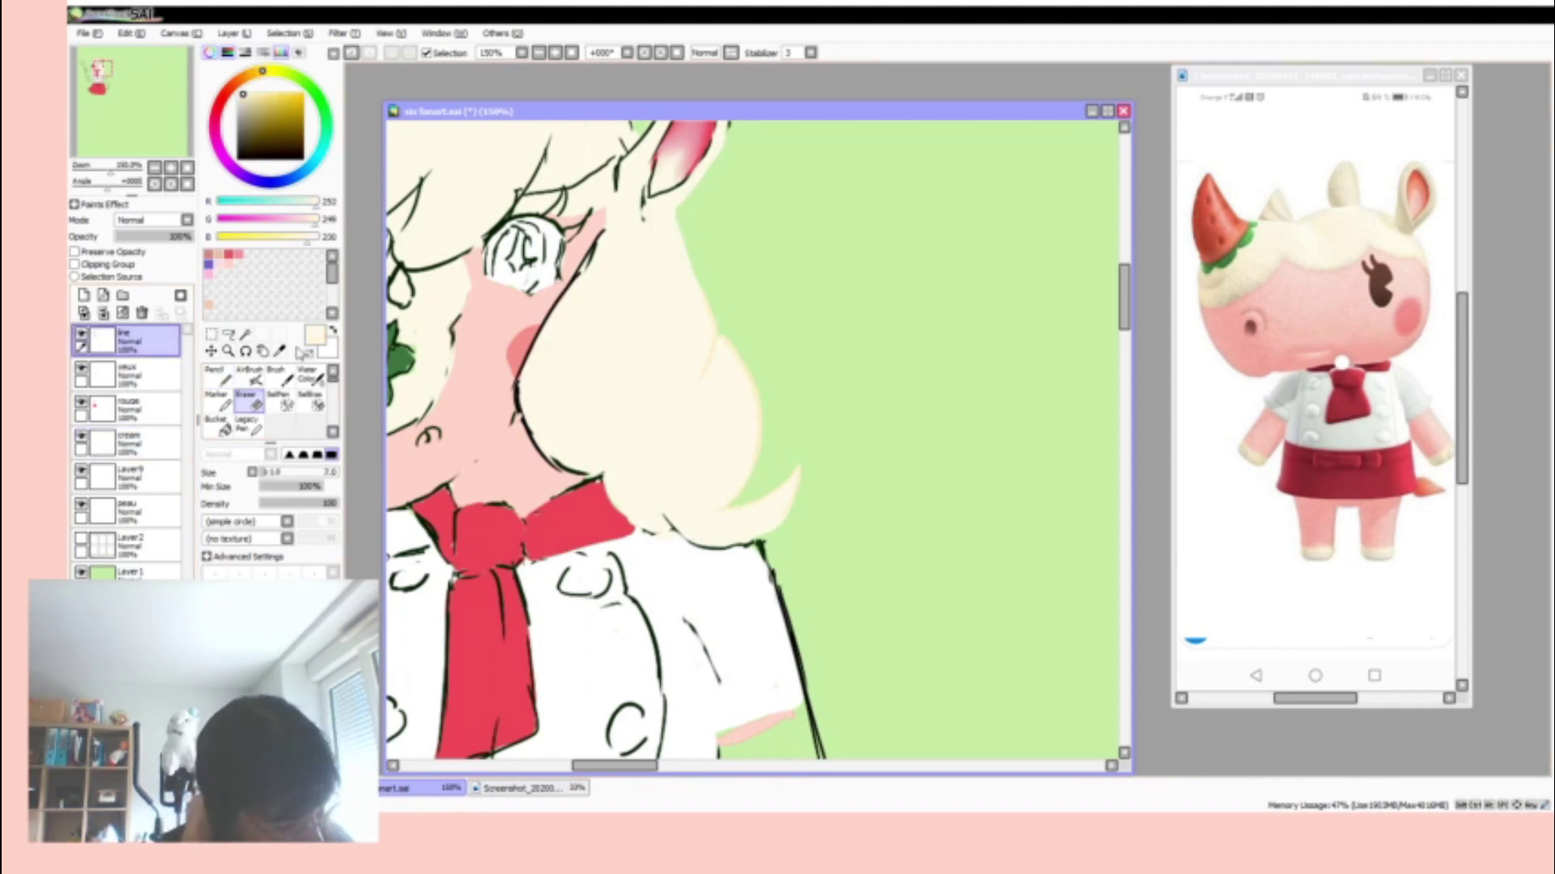
left_click(672, 217, "alt")
mouse_move(749, 546)
left_mouse_down()
mouse_move(785, 513)
mouse_move(727, 547)
mouse_move(661, 536)
mouse_move(603, 474)
left_mouse_up()
key("n")
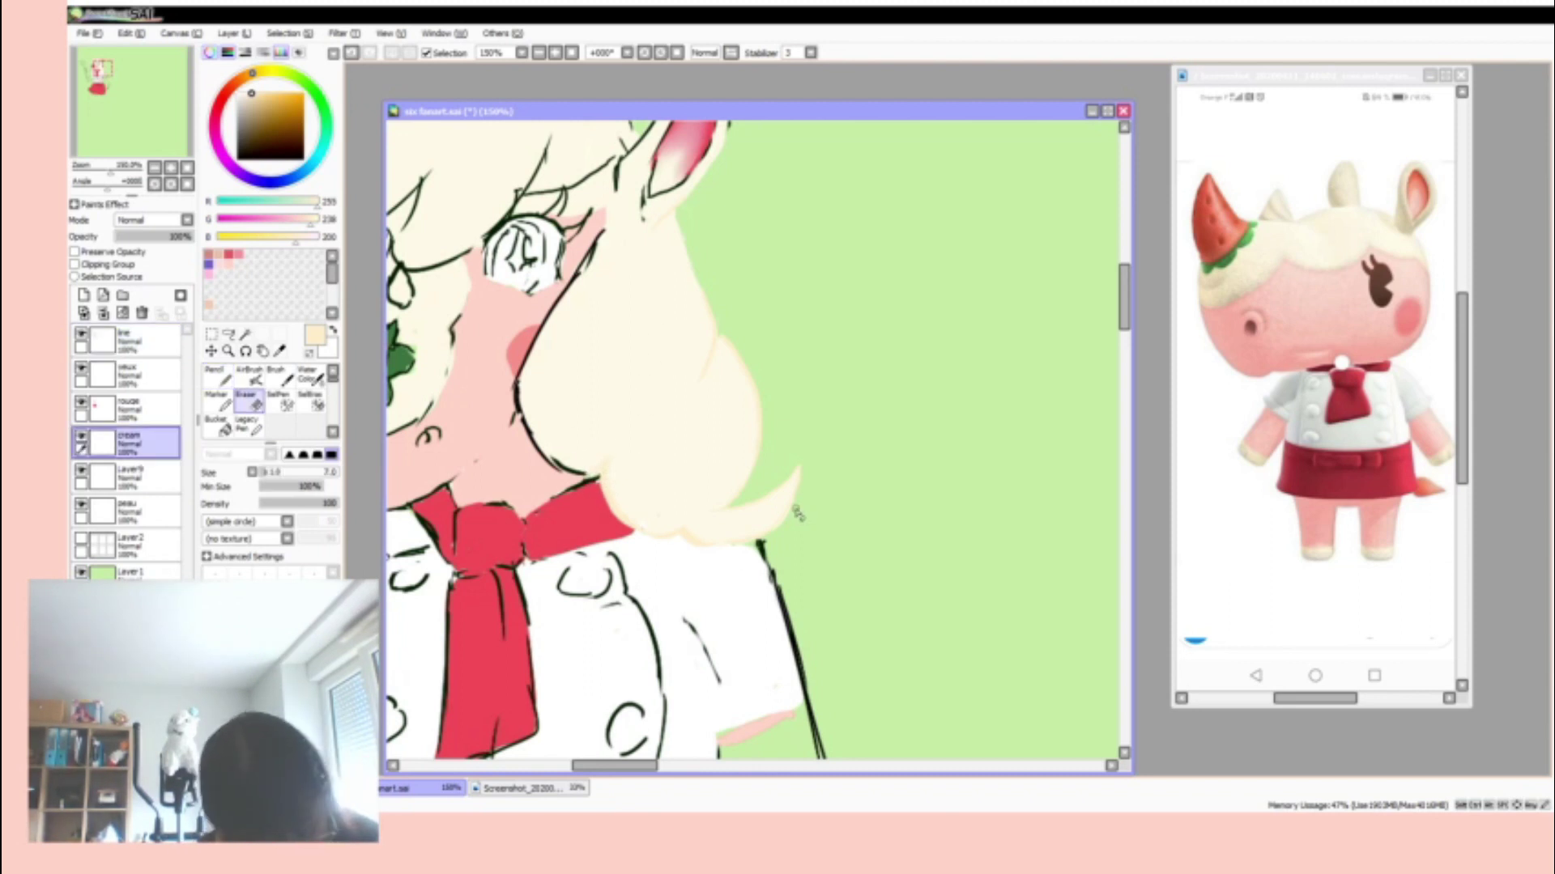
- Replace the black outline along the long hair's inner edge beside the face, touching up the cream layer there
left_click(246, 401)
key("n")
mouse_move(571, 267)
left_mouse_down()
mouse_move(590, 250)
mouse_move(571, 291)
left_mouse_up()
left_click(128, 442)
left_click(567, 296, "alt")
mouse_move(527, 413)
left_mouse_down()
mouse_move(571, 468)
mouse_move(951, 474)
mouse_move(899, 699)
left_mouse_up()
- On the line layer, erase the black outline around the ear and its base and retrace it in sampled pale peach
key("e")
left_click(128, 341)
left_click_drag(1052, 299, 1053, 360)
mouse_move(1012, 453)
left_mouse_down()
mouse_move(1037, 294)
mouse_move(943, 417)
left_mouse_up()
left_click(964, 428, "alt")
key("n")
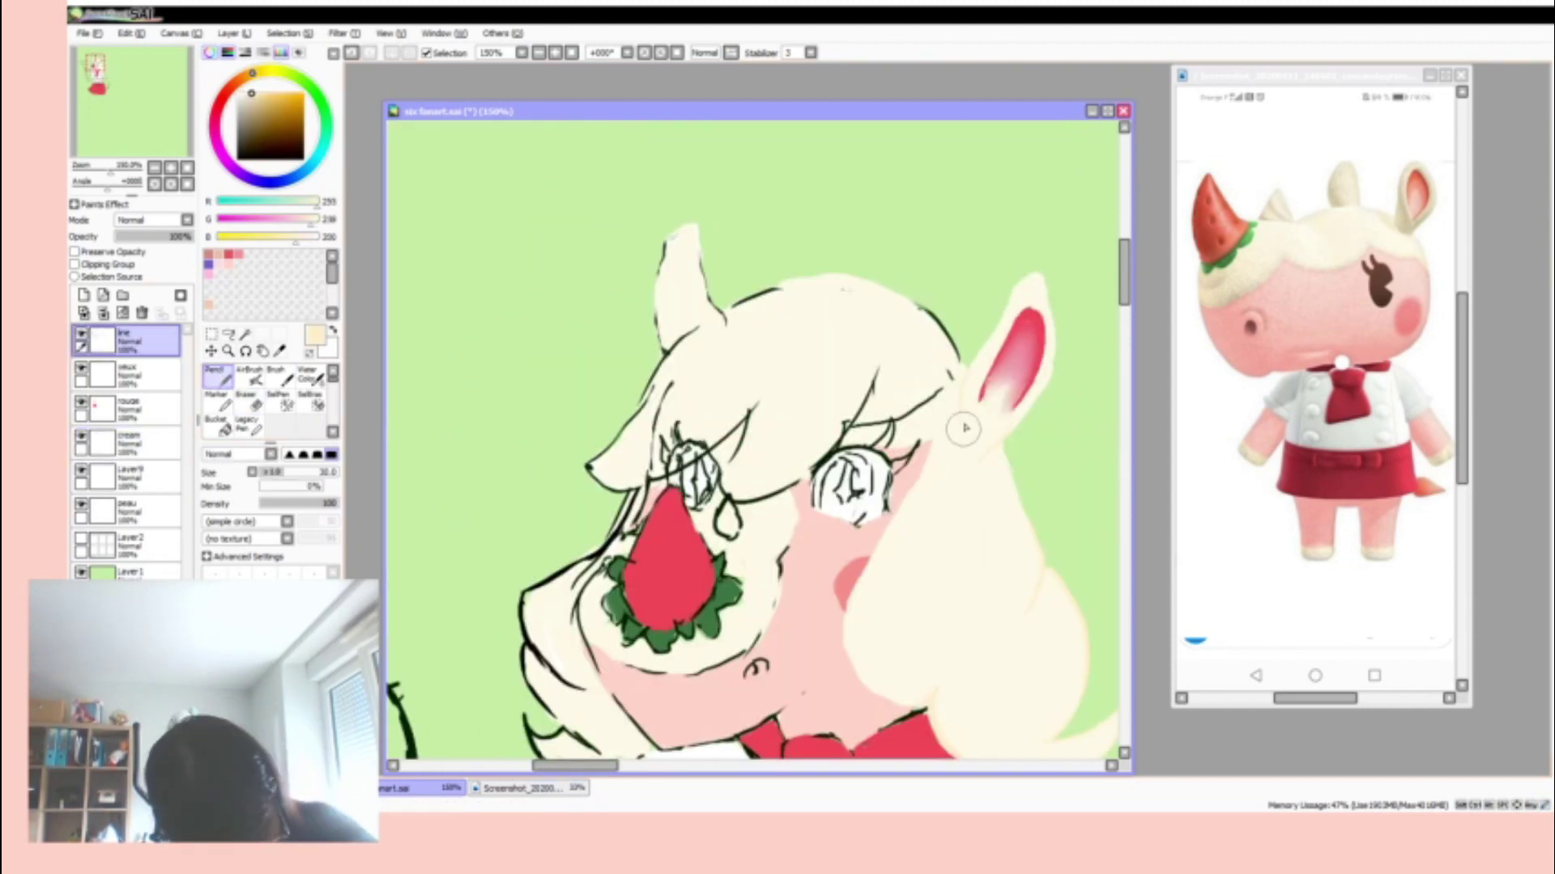
- Erase the black outline of the fringe's outer edge and pointed tip and redraw it in pale peach
key("e")
mouse_move(656, 372)
left_mouse_down()
mouse_move(587, 475)
mouse_move(623, 546)
left_mouse_up()
key("n")
mouse_move(672, 340)
left_mouse_down()
mouse_move(575, 462)
mouse_move(627, 480)
left_mouse_up()
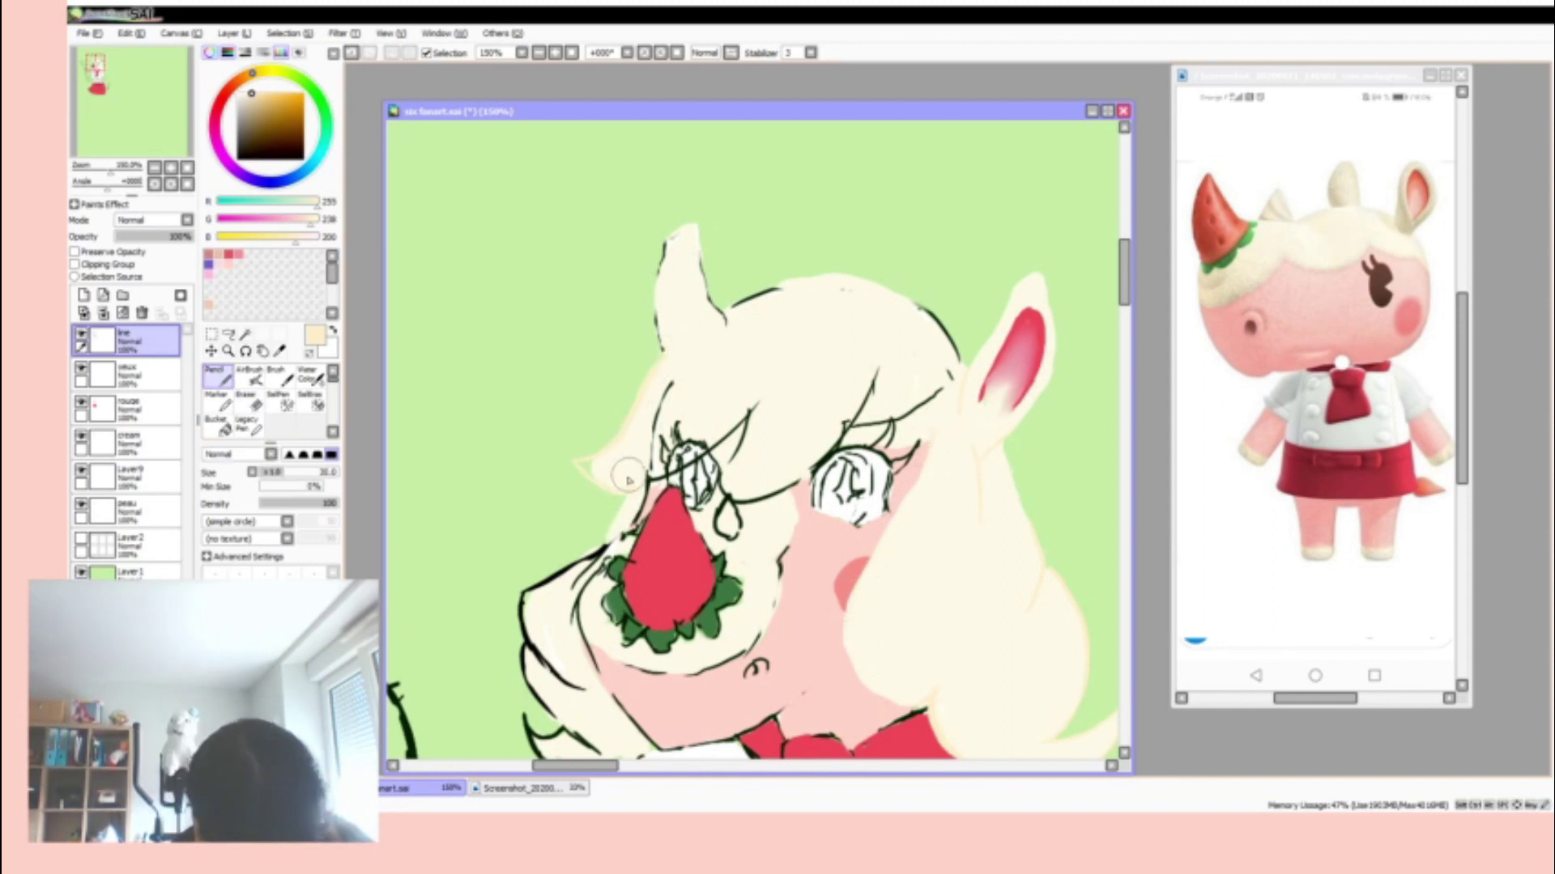
- Replace the black outlines of the small horn and the top of the head with pale peach lines
left_click(126, 442)
left_click(672, 267, "alt")
left_click(126, 340)
left_click_drag(713, 280, 660, 349)
left_click(629, 398, "alt")
left_click(252, 409)
left_click_drag(729, 301, 957, 381)
- Paint the irises brown on the yeux layer and erase the rough sketch lines inside the eyes
left_click(126, 374)
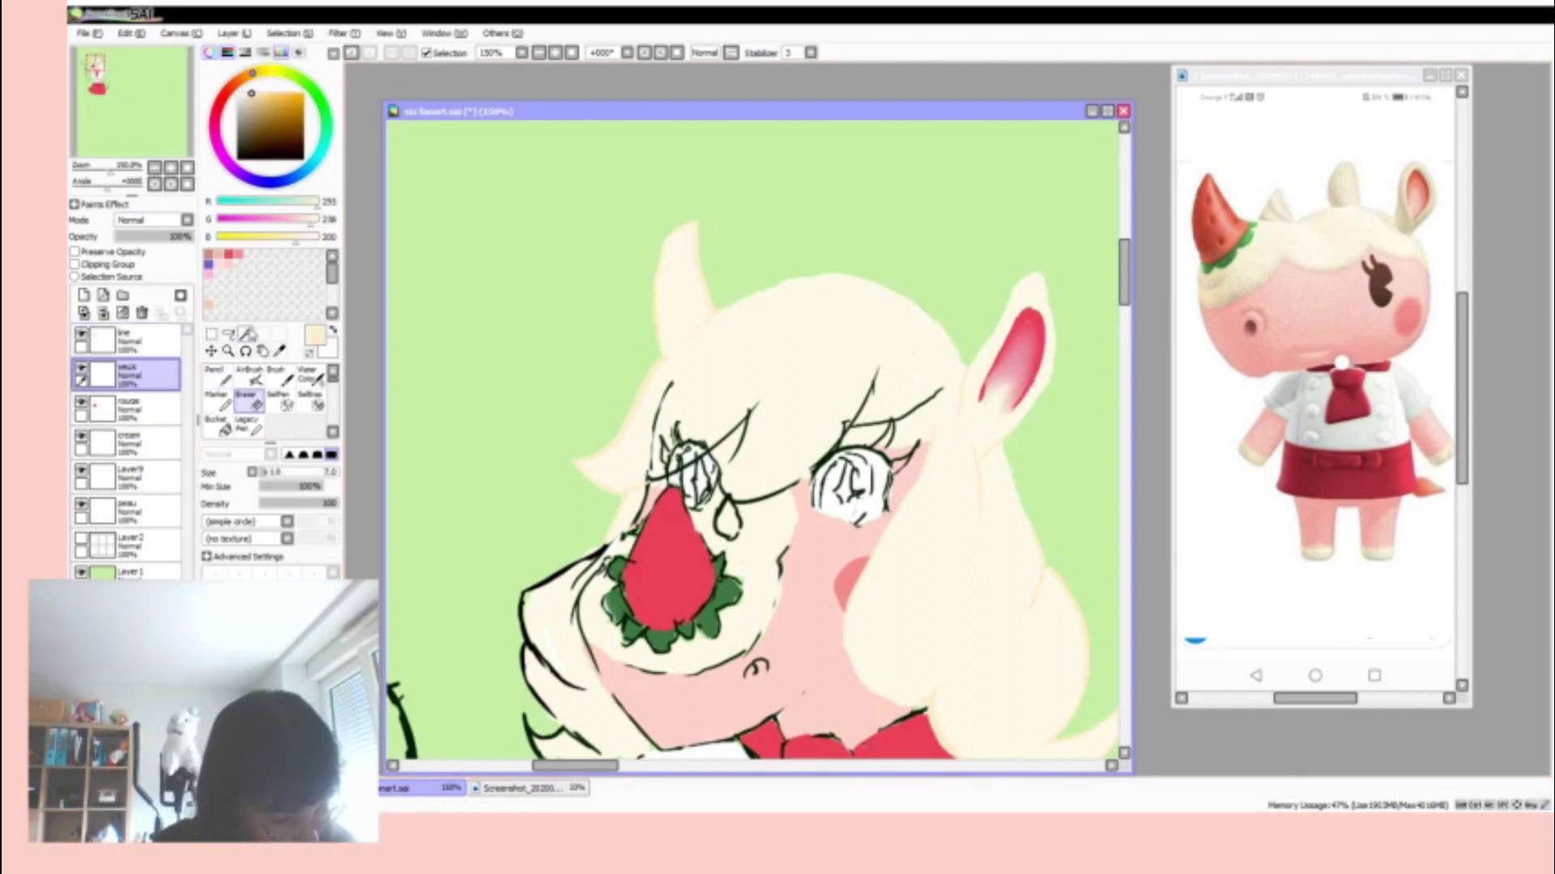
left_click(272, 128)
left_click(214, 374)
mouse_move(846, 486)
left_mouse_down()
mouse_move(860, 469)
mouse_move(859, 526)
left_mouse_up()
left_click(125, 340)
left_click(249, 400)
left_click(125, 374)
left_click(215, 374)
mouse_move(834, 461)
left_mouse_down()
mouse_move(854, 486)
mouse_move(851, 518)
mouse_move(838, 510)
left_mouse_up()
- Paint dark brown pupils inside both irises
left_click(285, 146)
left_click(838, 473, "alt")
mouse_move(697, 461)
left_mouse_down()
mouse_move(700, 506)
mouse_move(708, 494)
left_mouse_up()
left_click_drag(838, 478, 850, 502)
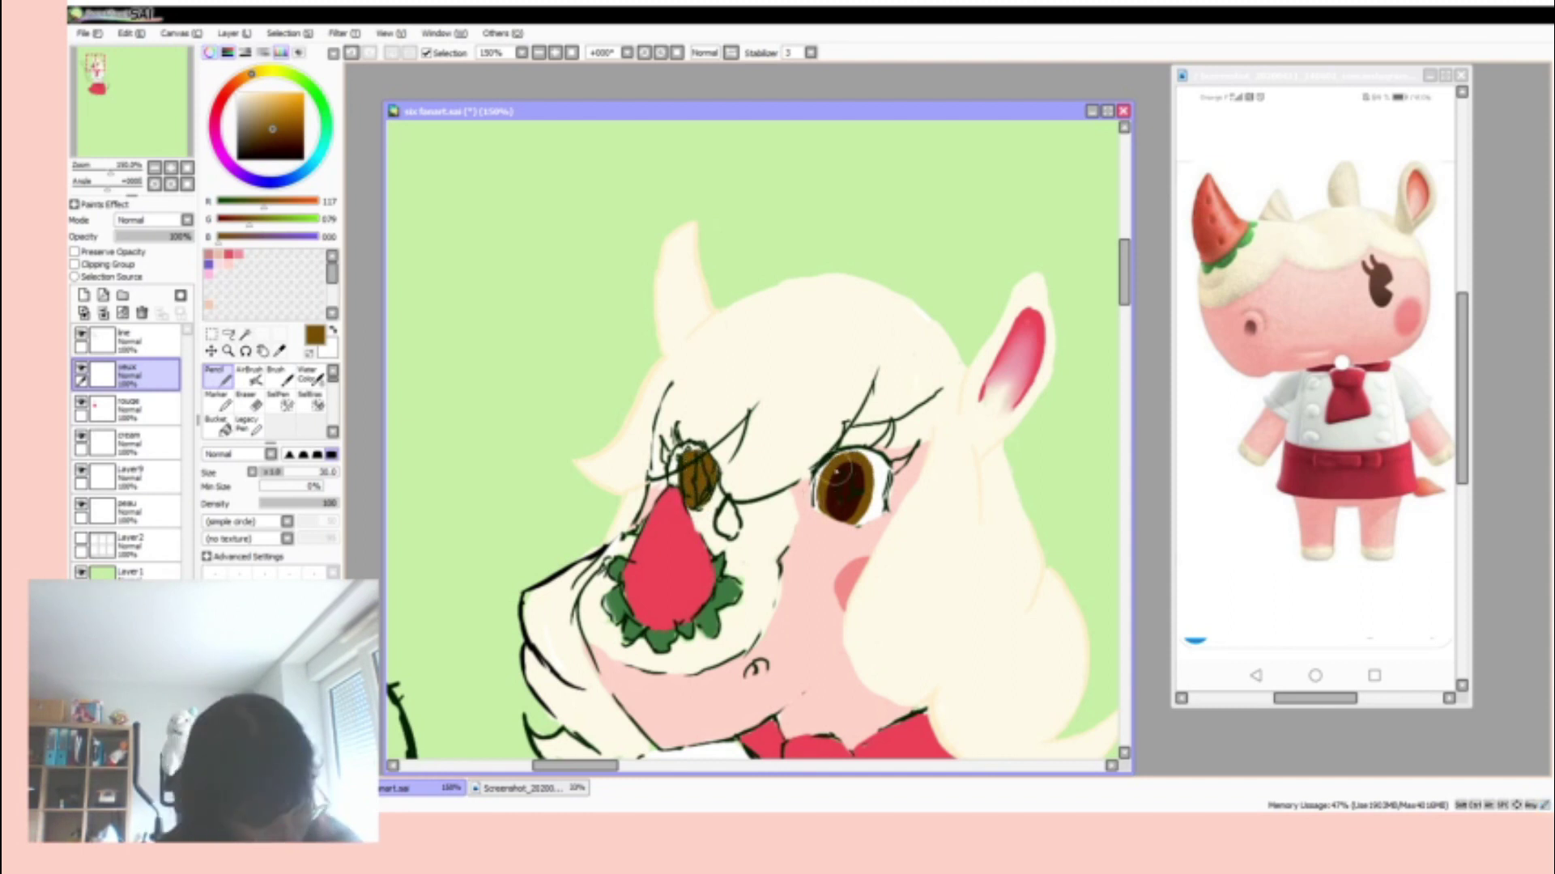
left_click(846, 486, "alt")
left_click_drag(692, 465, 705, 470)
- Add dusty pink star-shaped highlights to both pupils and erase leftover black lines around the eye on the line layer
left_click(255, 114)
mouse_move(846, 465)
left_mouse_down()
mouse_move(846, 506)
mouse_move(860, 486)
left_mouse_up()
left_click_drag(698, 457, 698, 506)
left_click(125, 340)
left_click(247, 401)
left_click_drag(858, 506, 865, 522)
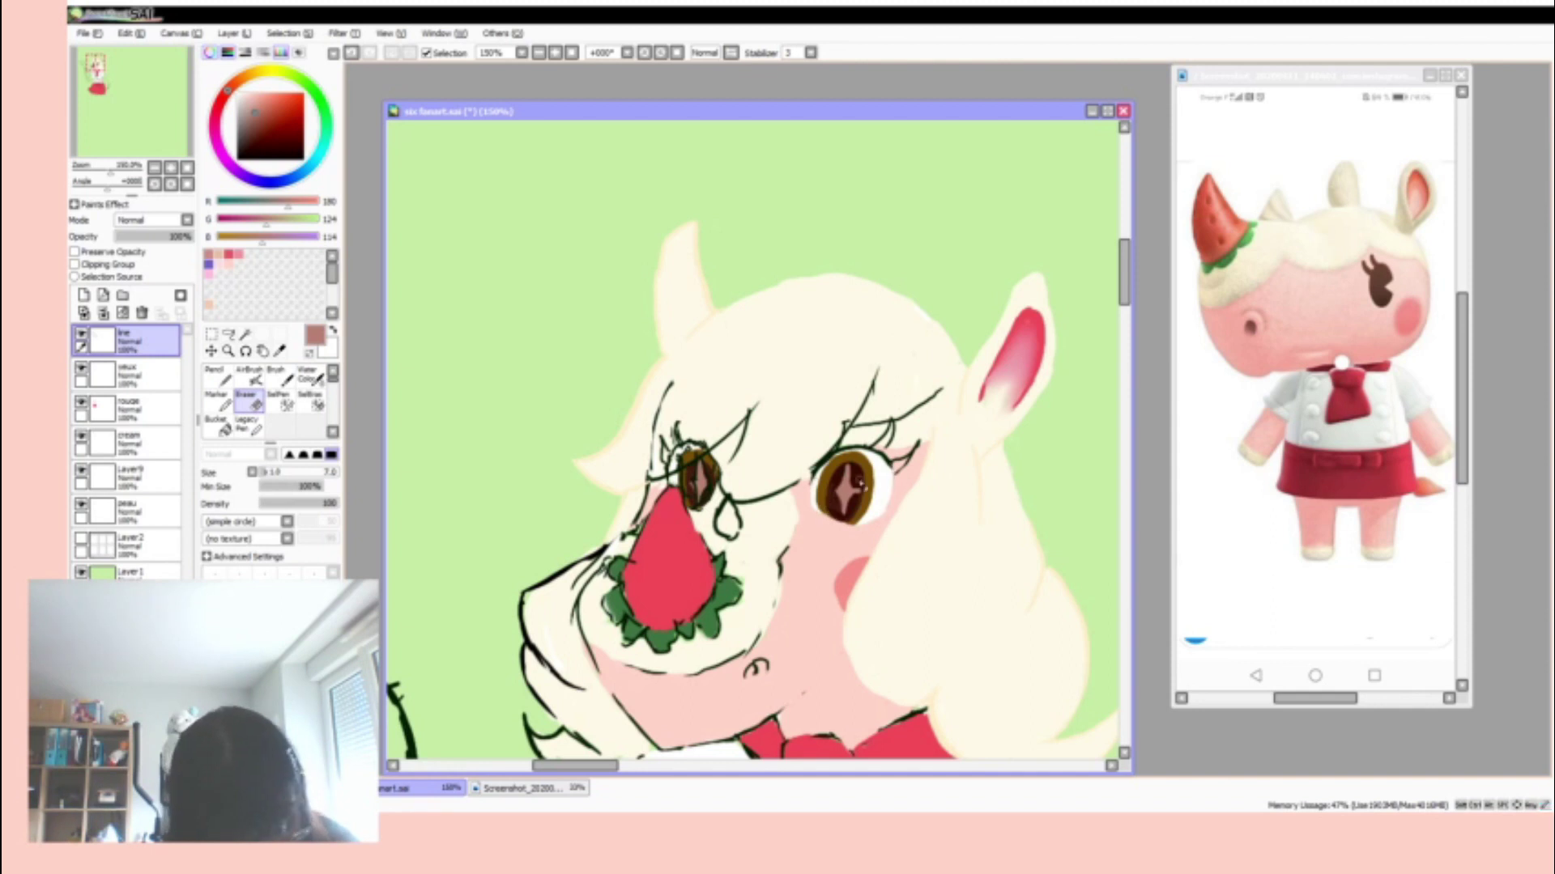
- Draw the eyelashes of both eyes in sampled dark brown on the yeux layer and erase the black sketched lashes
left_click(680, 468, "alt")
left_click(126, 374)
left_click(215, 377)
left_click_drag(860, 510, 881, 532)
mouse_move(894, 466)
left_mouse_down()
mouse_move(911, 441)
mouse_move(899, 429)
left_mouse_up()
left_click_drag(684, 449, 664, 417)
left_click(126, 340)
left_click(247, 401)
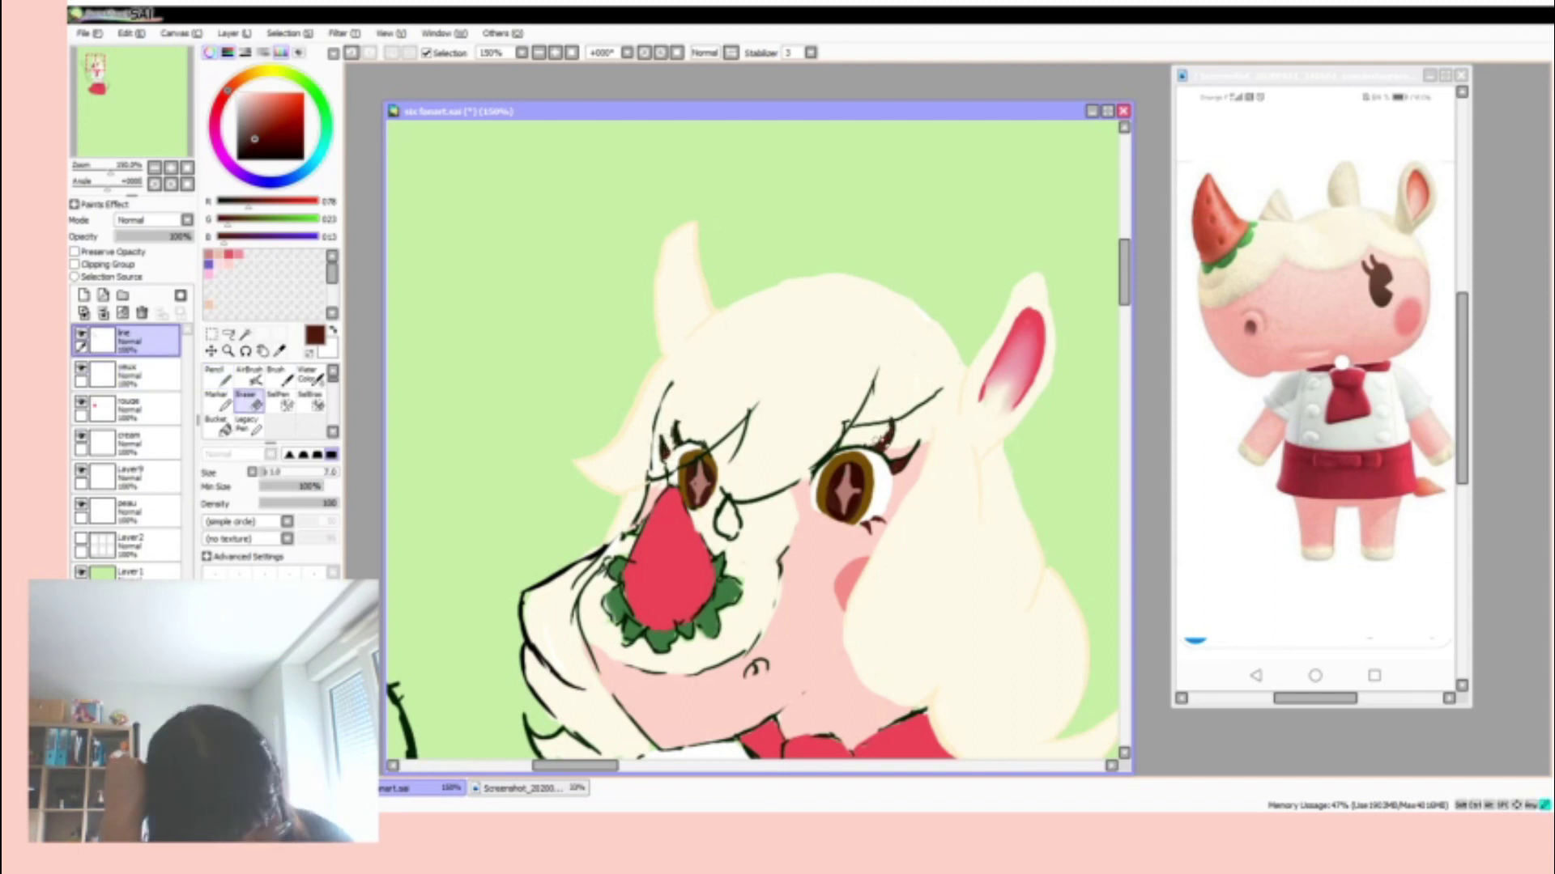
left_click_drag(672, 469, 668, 423)
- Touch up the eye whites with sampled white and trim the shape of the lashes
left_click(214, 376)
left_click(878, 490, "alt")
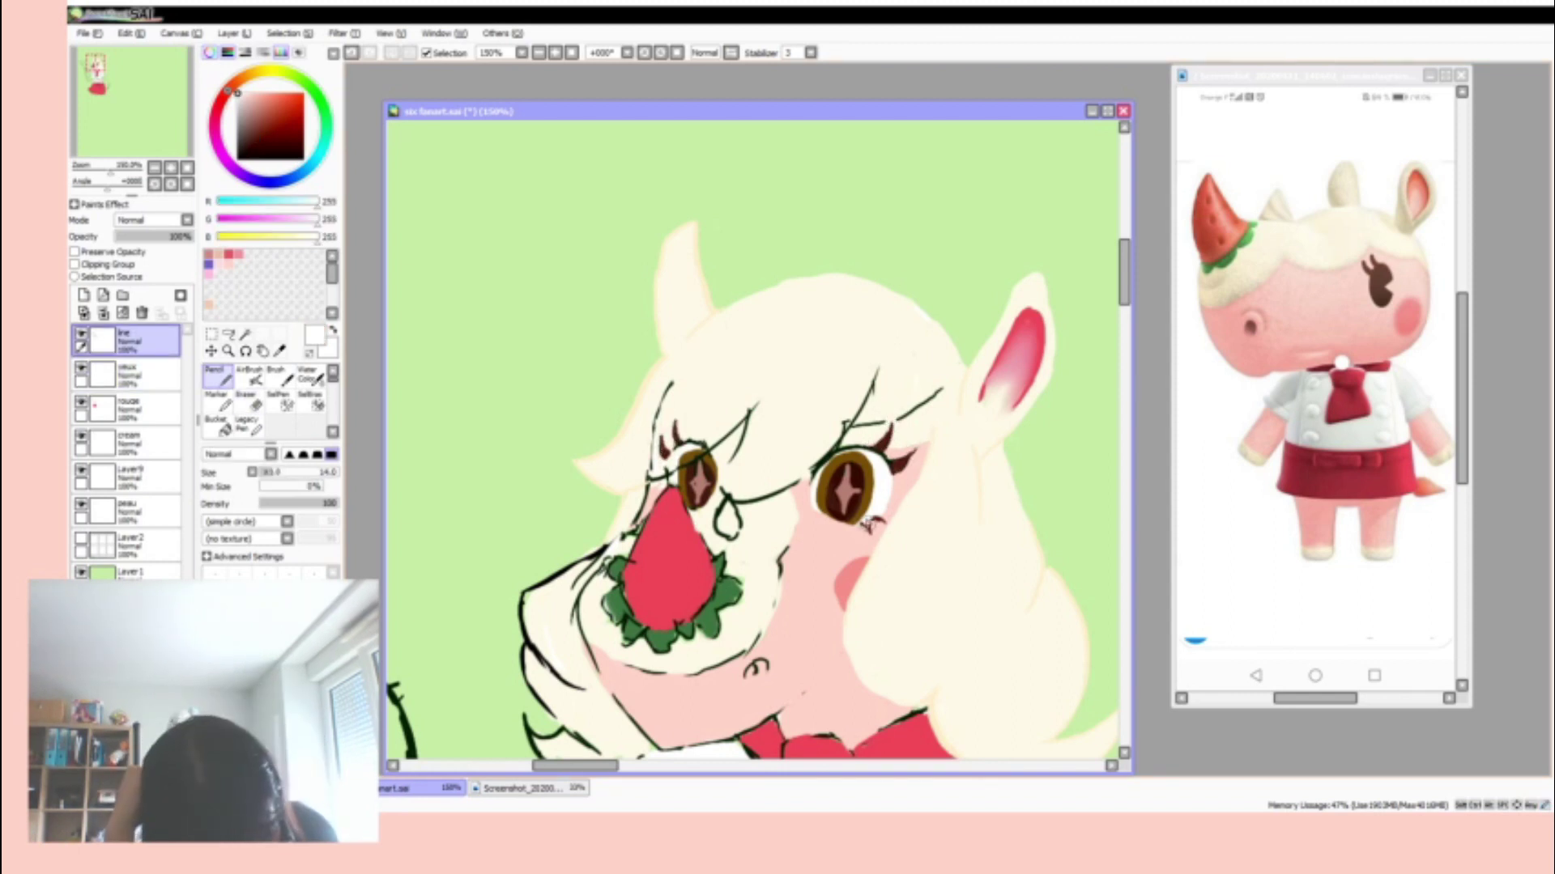
left_click(126, 374)
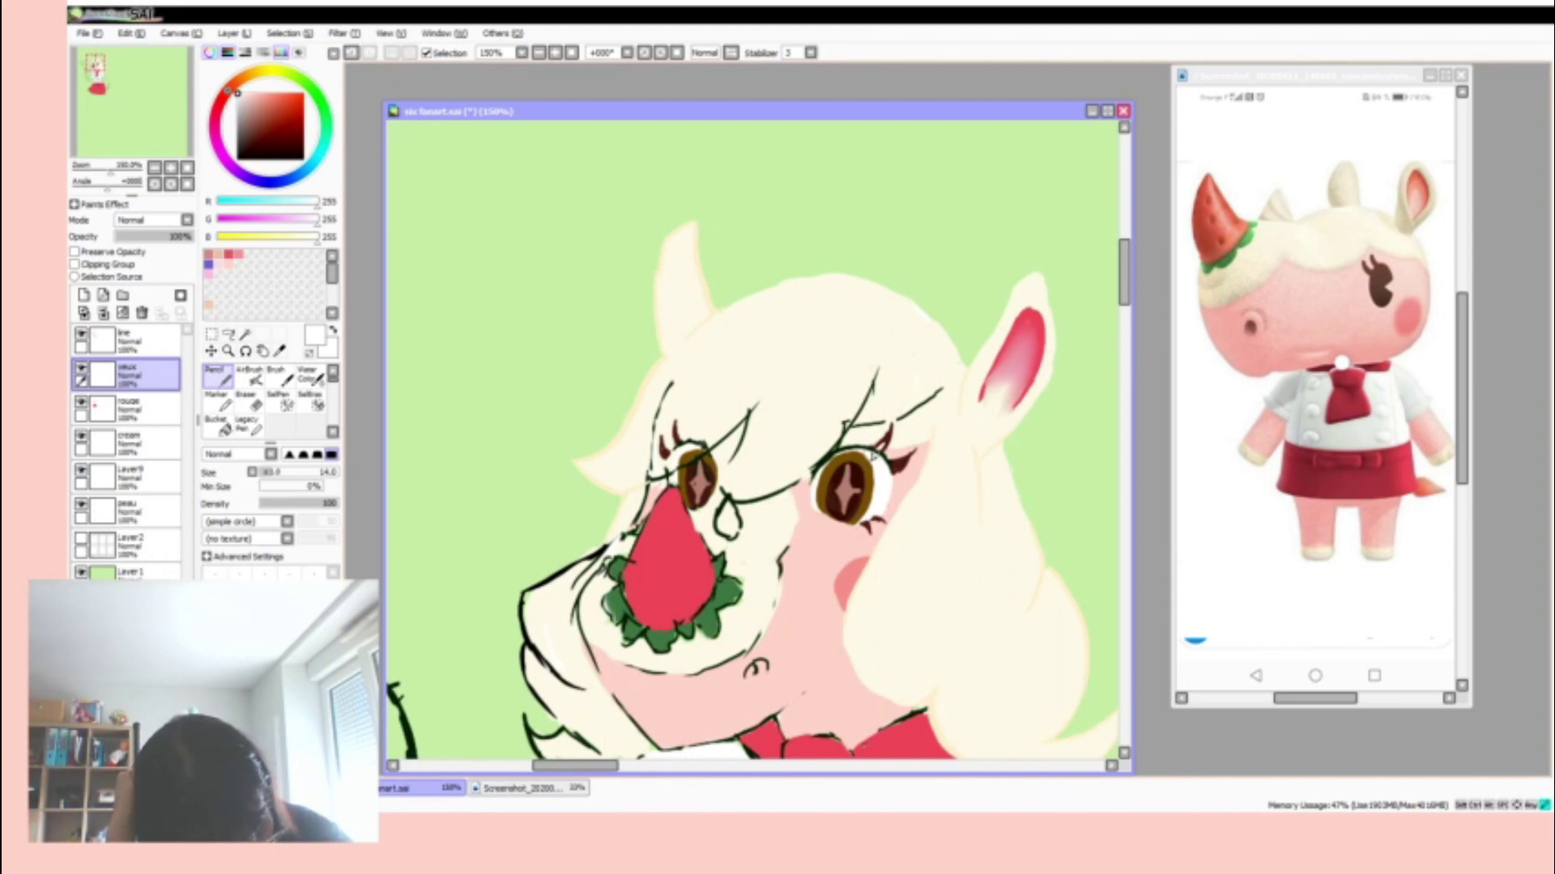
key("e")
left_click(126, 340)
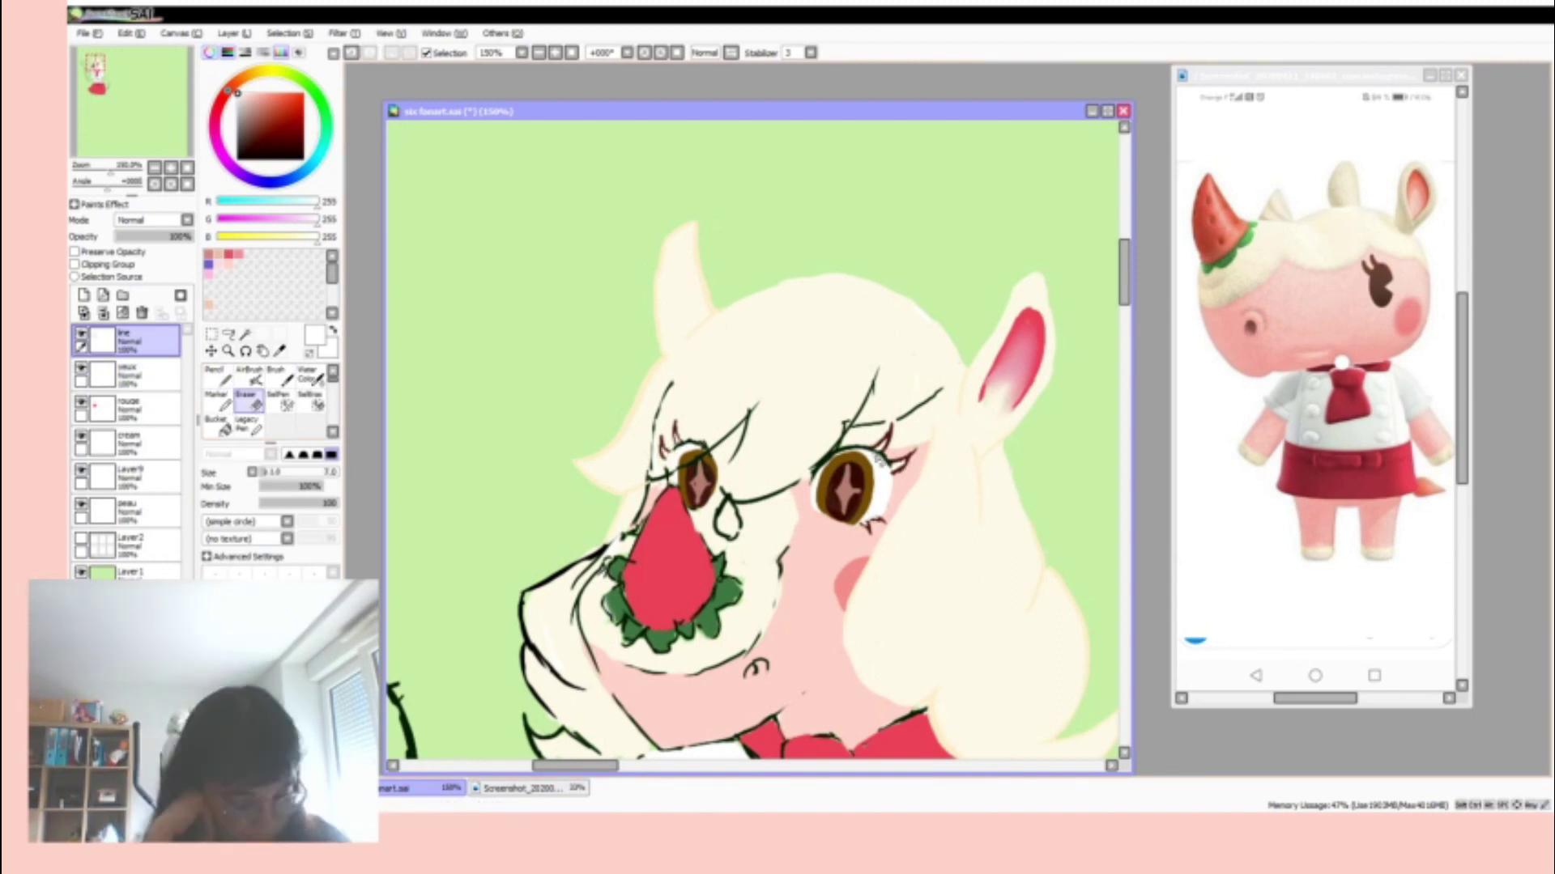
- Rotate the view to 22° and redraw the upper lids and lashes of both eyes in sampled dark brown
key("n")
left_click(705, 470, "alt")
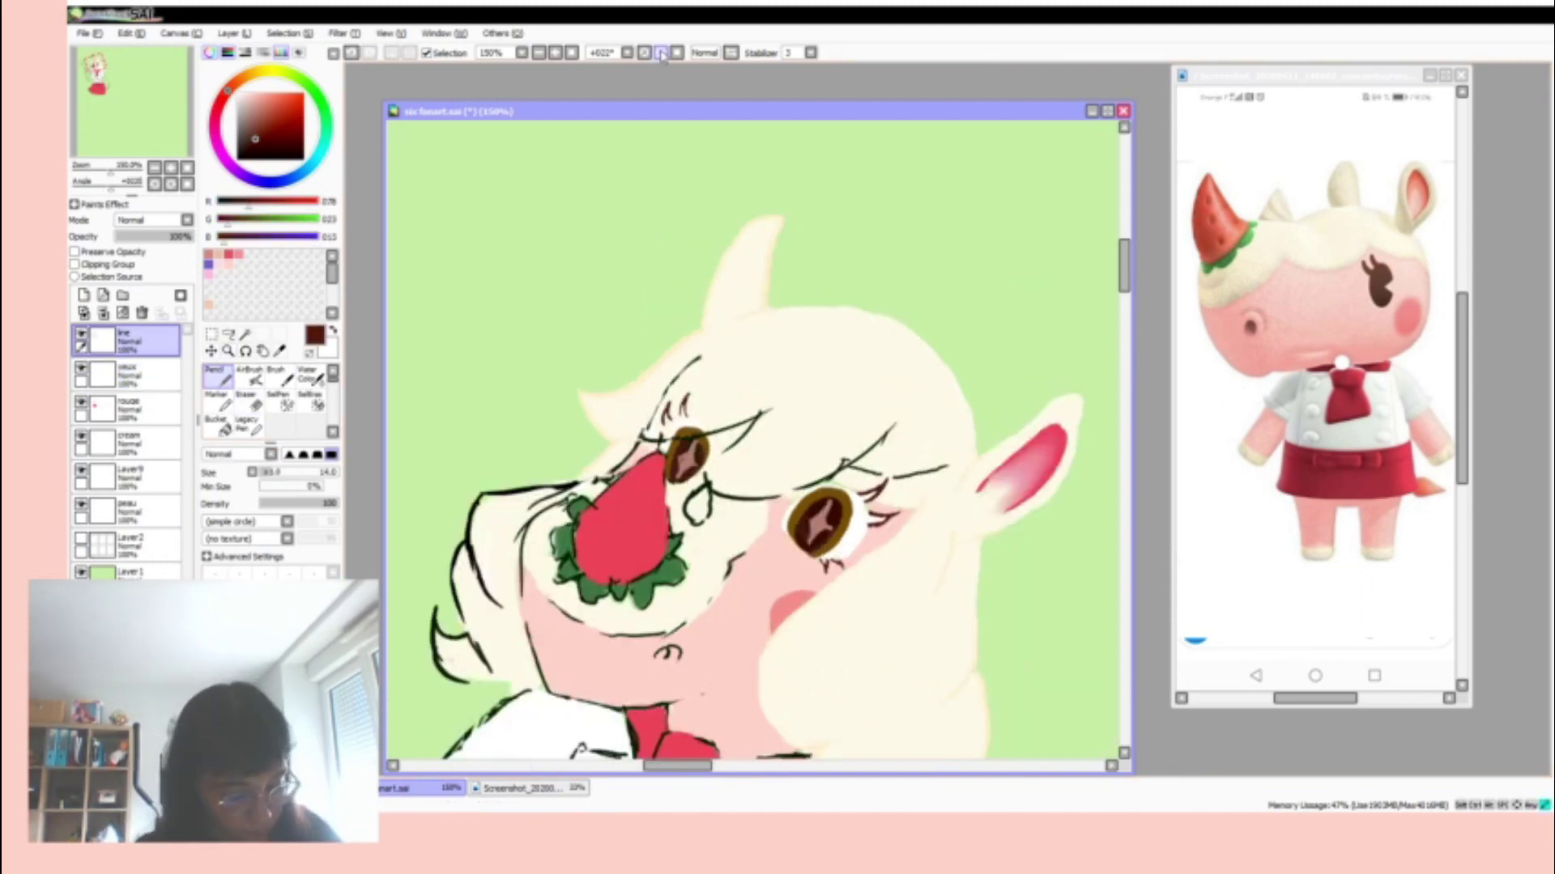
left_click_drag(711, 459, 814, 491)
left_click(814, 491, "ctrl")
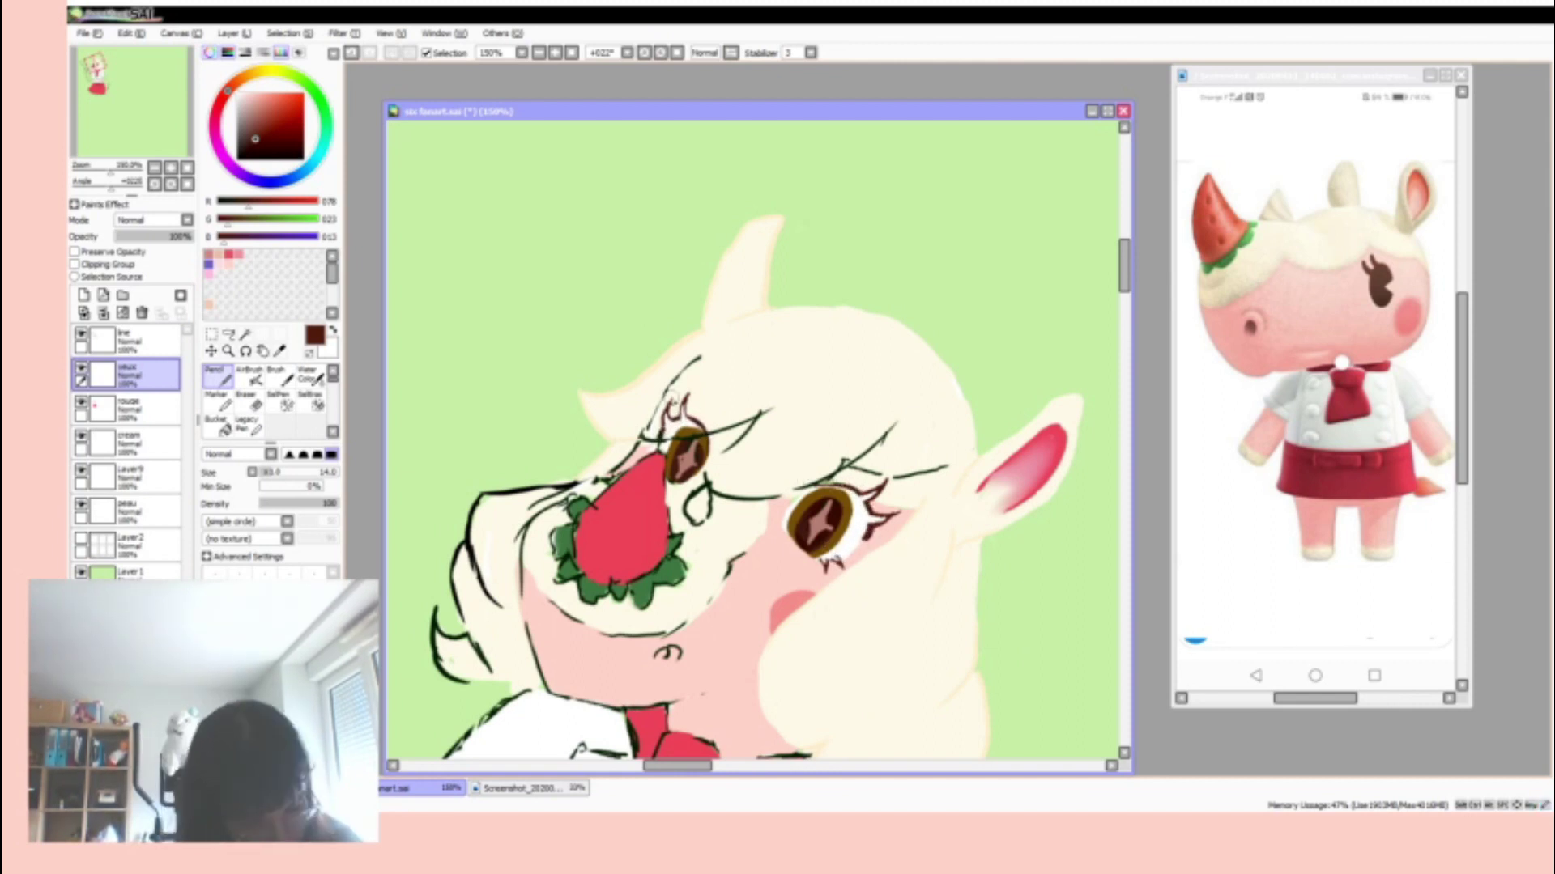
- Reset the view rotation and erase the black fringe strokes above and between the eyes on the line layer
key("Home")
left_click(858, 405, "alt")
left_click(887, 425, "ctrl")
key("e")
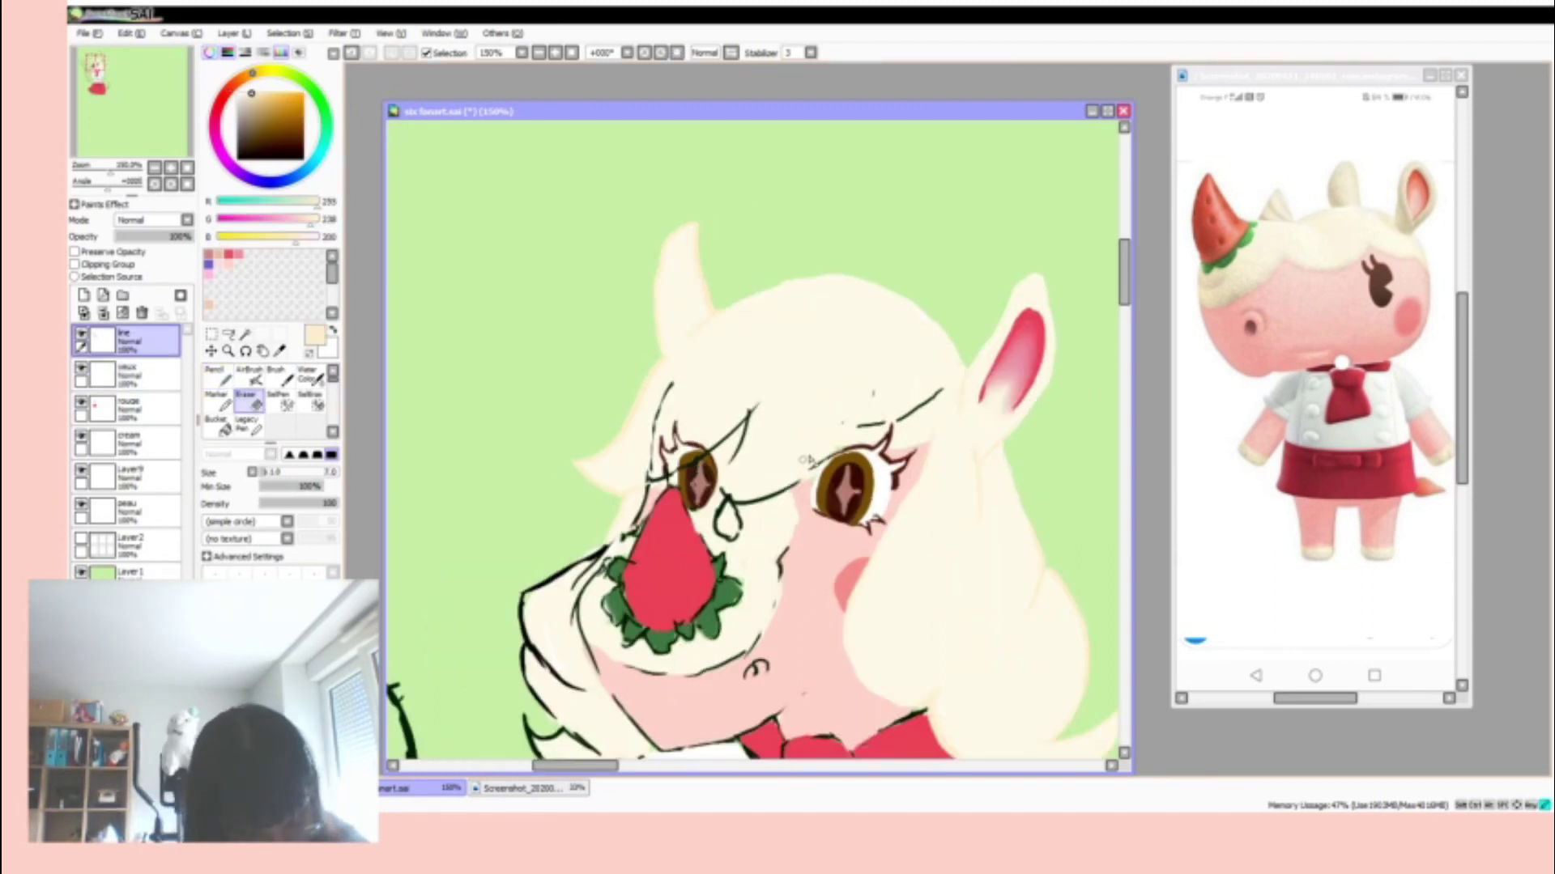
mouse_move(732, 478)
left_mouse_down()
mouse_move(680, 405)
mouse_move(660, 478)
left_mouse_up()
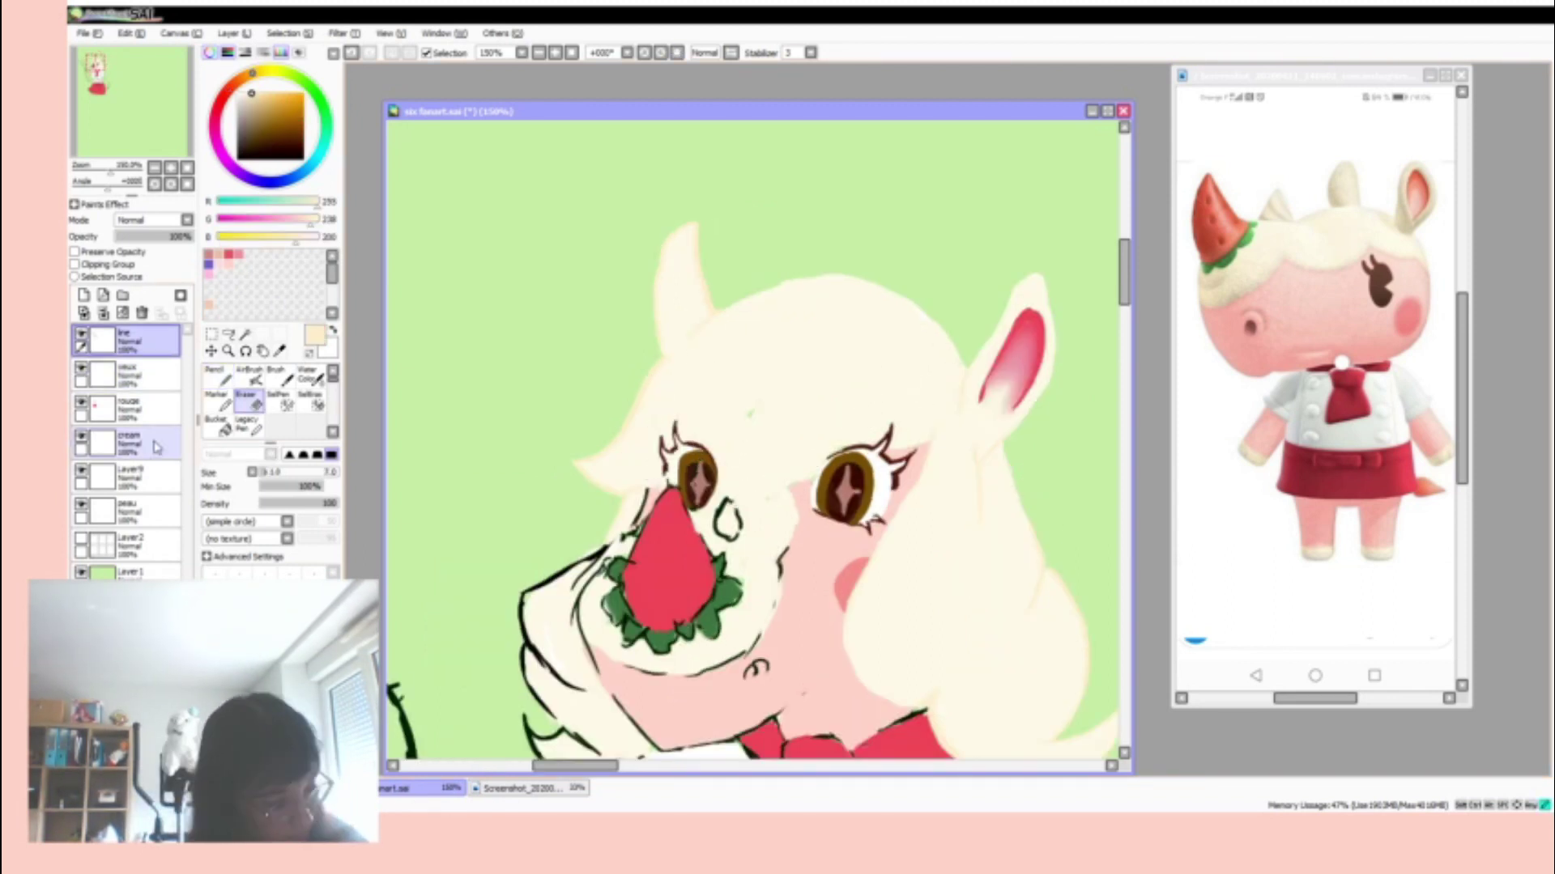
- Fill the gap in the fringe on the cream layer and draw peach fringe strands down over the far eye
left_click(827, 456, "ctrl")
left_click(827, 456, "alt")
key("n")
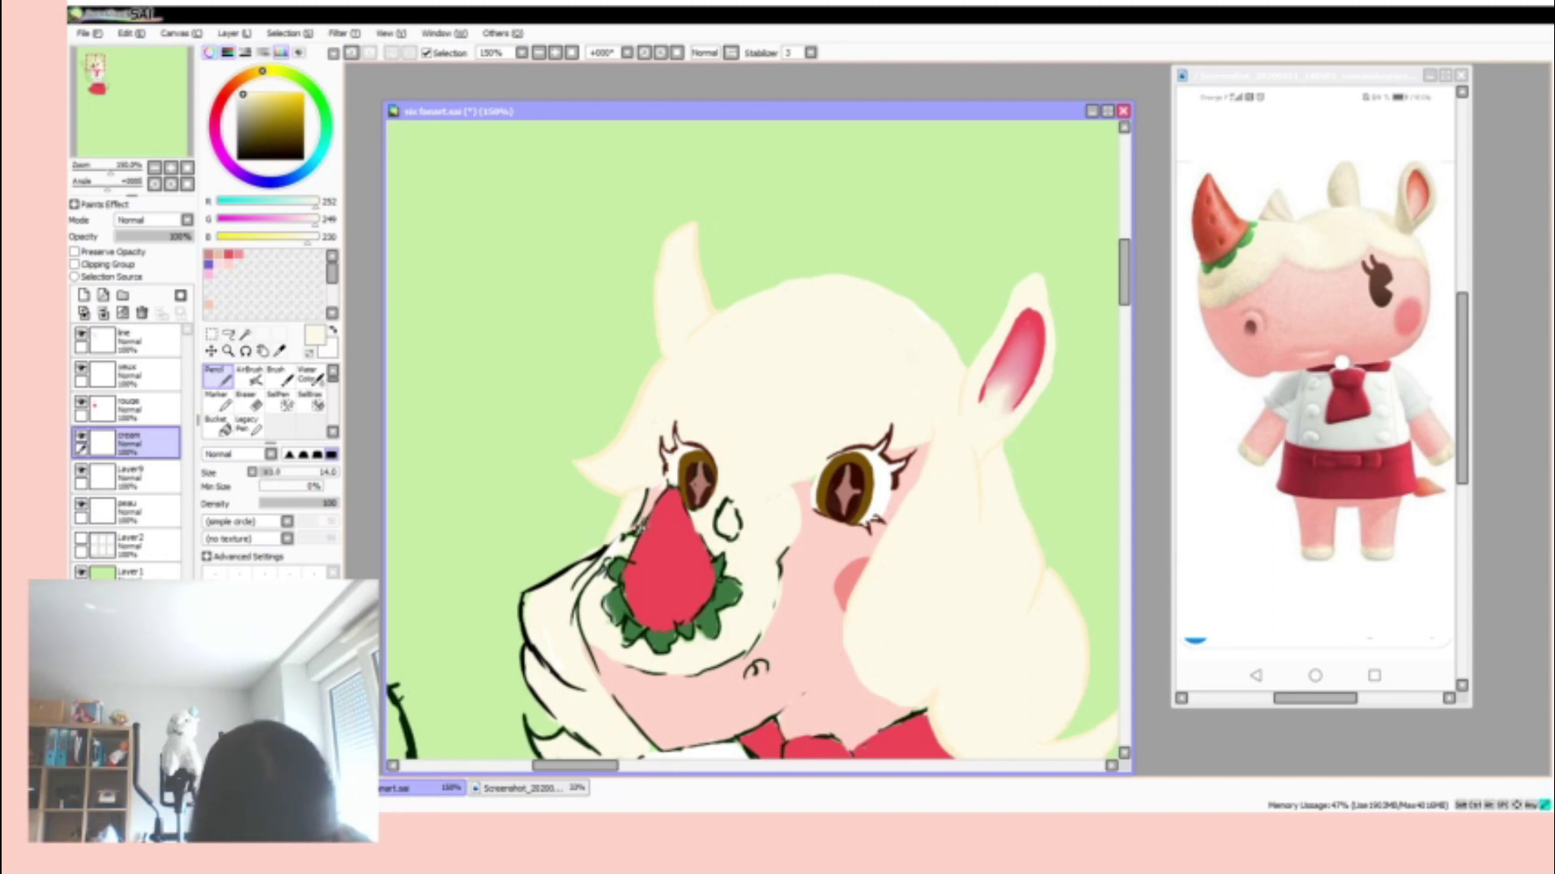
left_click(729, 423, "ctrl")
left_click(729, 424, "alt")
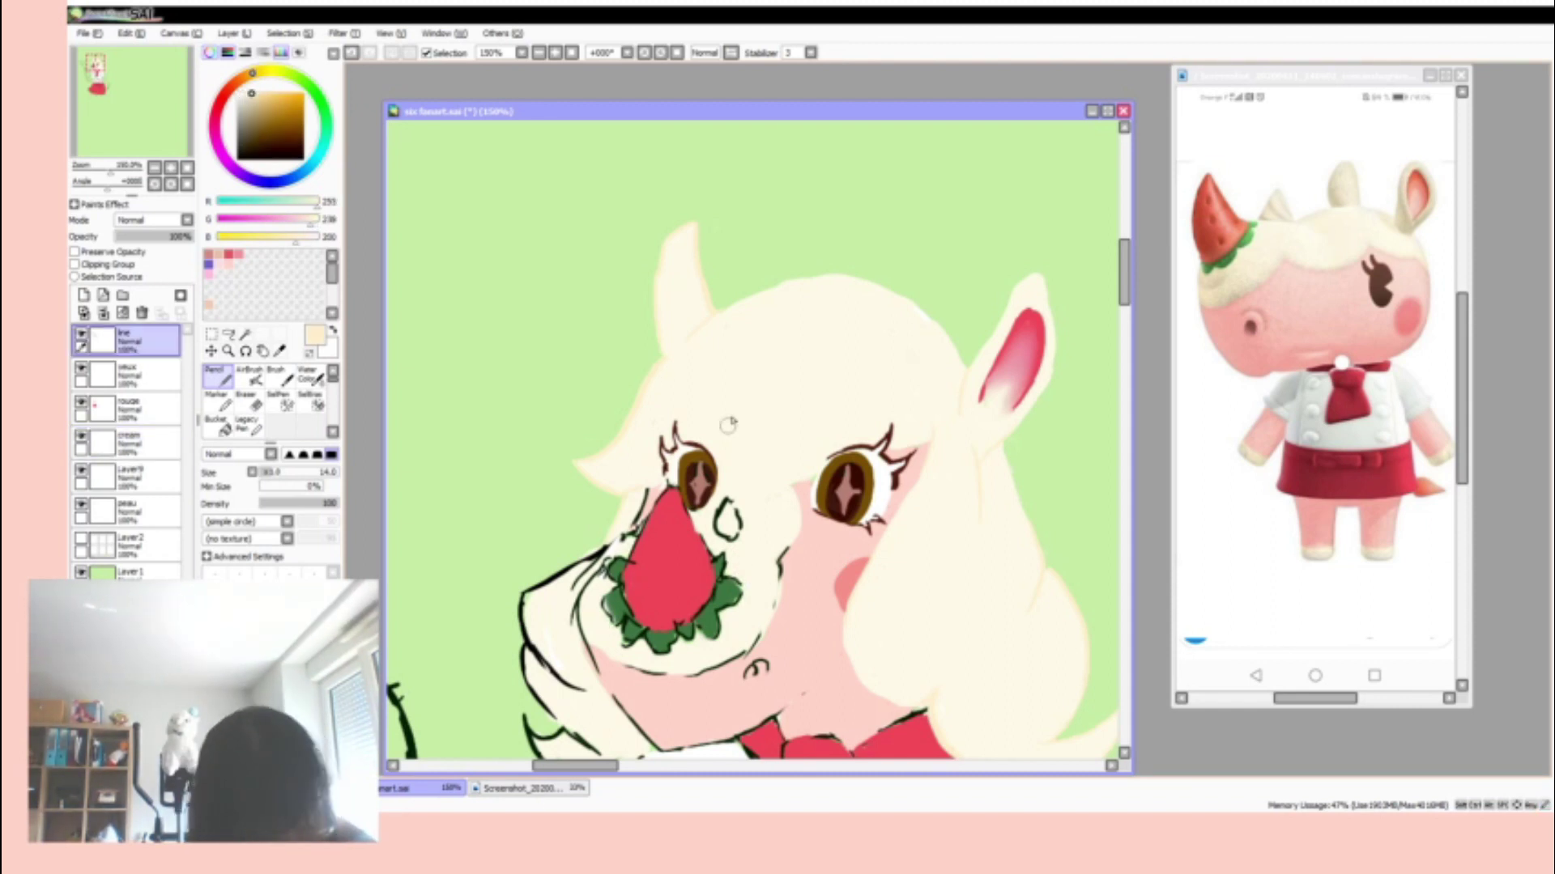
left_click_drag(712, 461, 676, 492)
- Erase the black outlines around the snout's cream patch and under the chin on the line layer
left_click(807, 594, "ctrl")
left_click(807, 594, "alt")
left_click(644, 672, "alt")
left_click(643, 672, "ctrl")
key("e")
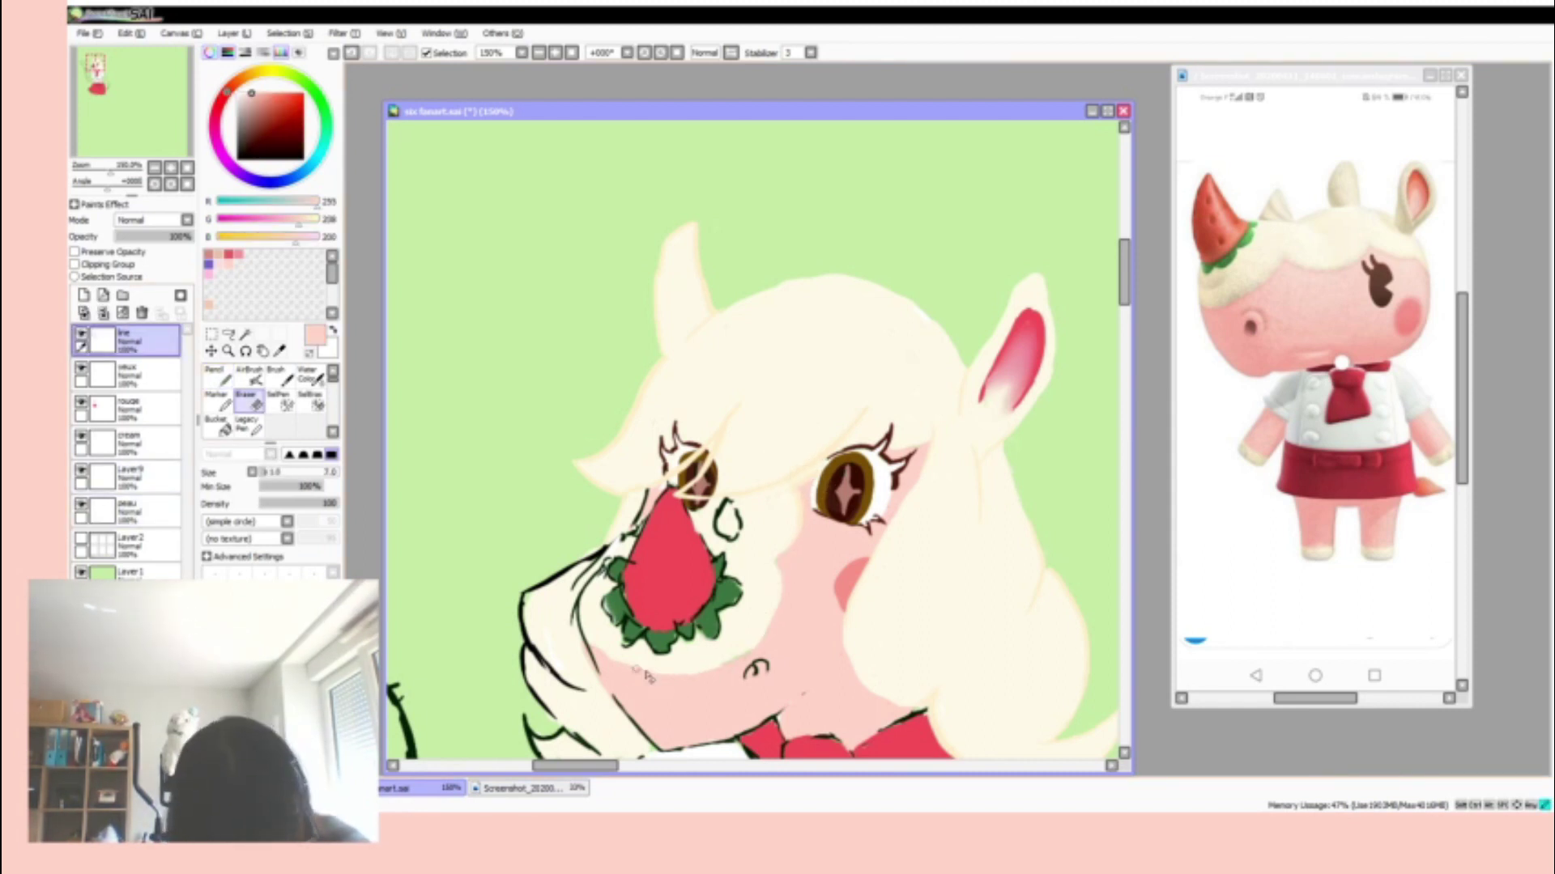
left_click_drag(595, 579, 591, 647)
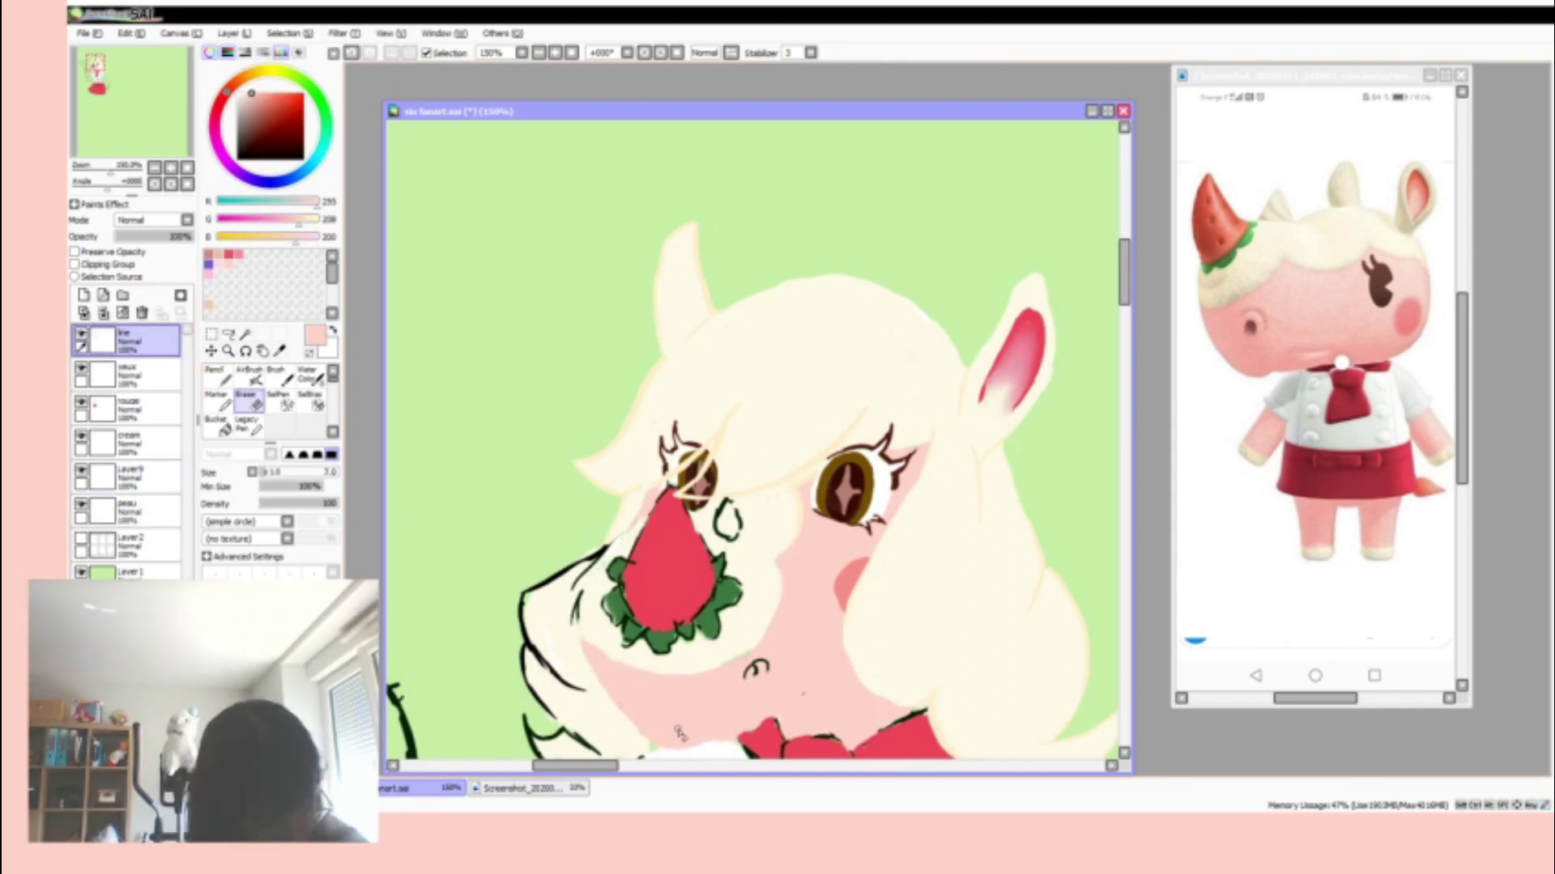
- Retrace the hair edge beside the strawberry horn in pale peach and clean up the cream fill around it
key("n")
left_click(796, 473, "alt")
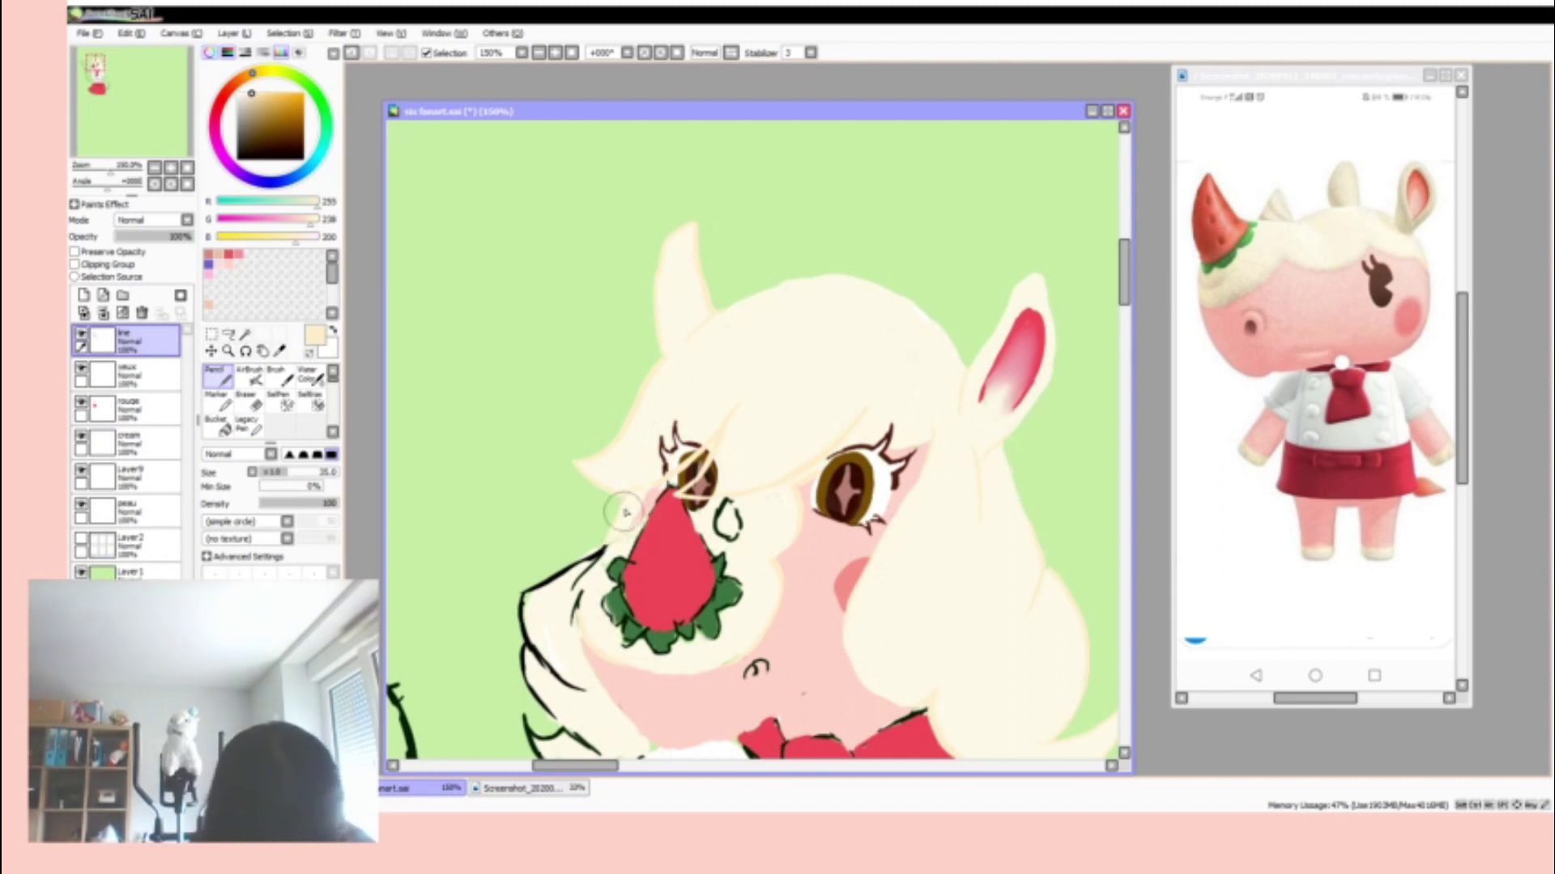
key("e")
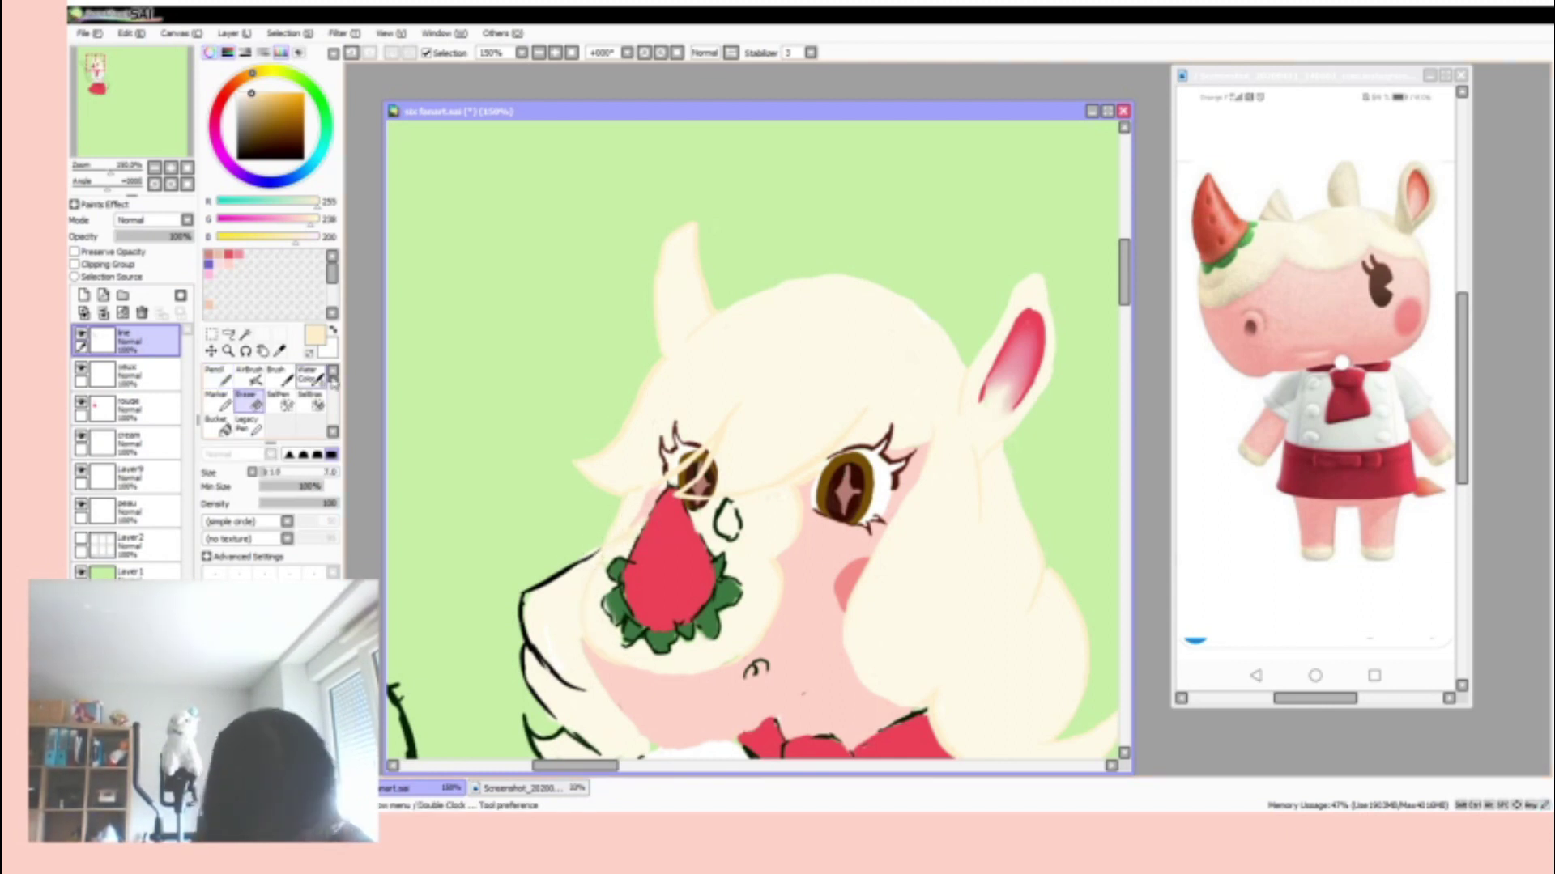
left_click(624, 536, "ctrl")
left_click(624, 536, "ctrl")
key("n")
left_click(620, 535, "alt")
left_click(616, 538, "ctrl")
left_click(617, 537, "ctrl")
key("e")
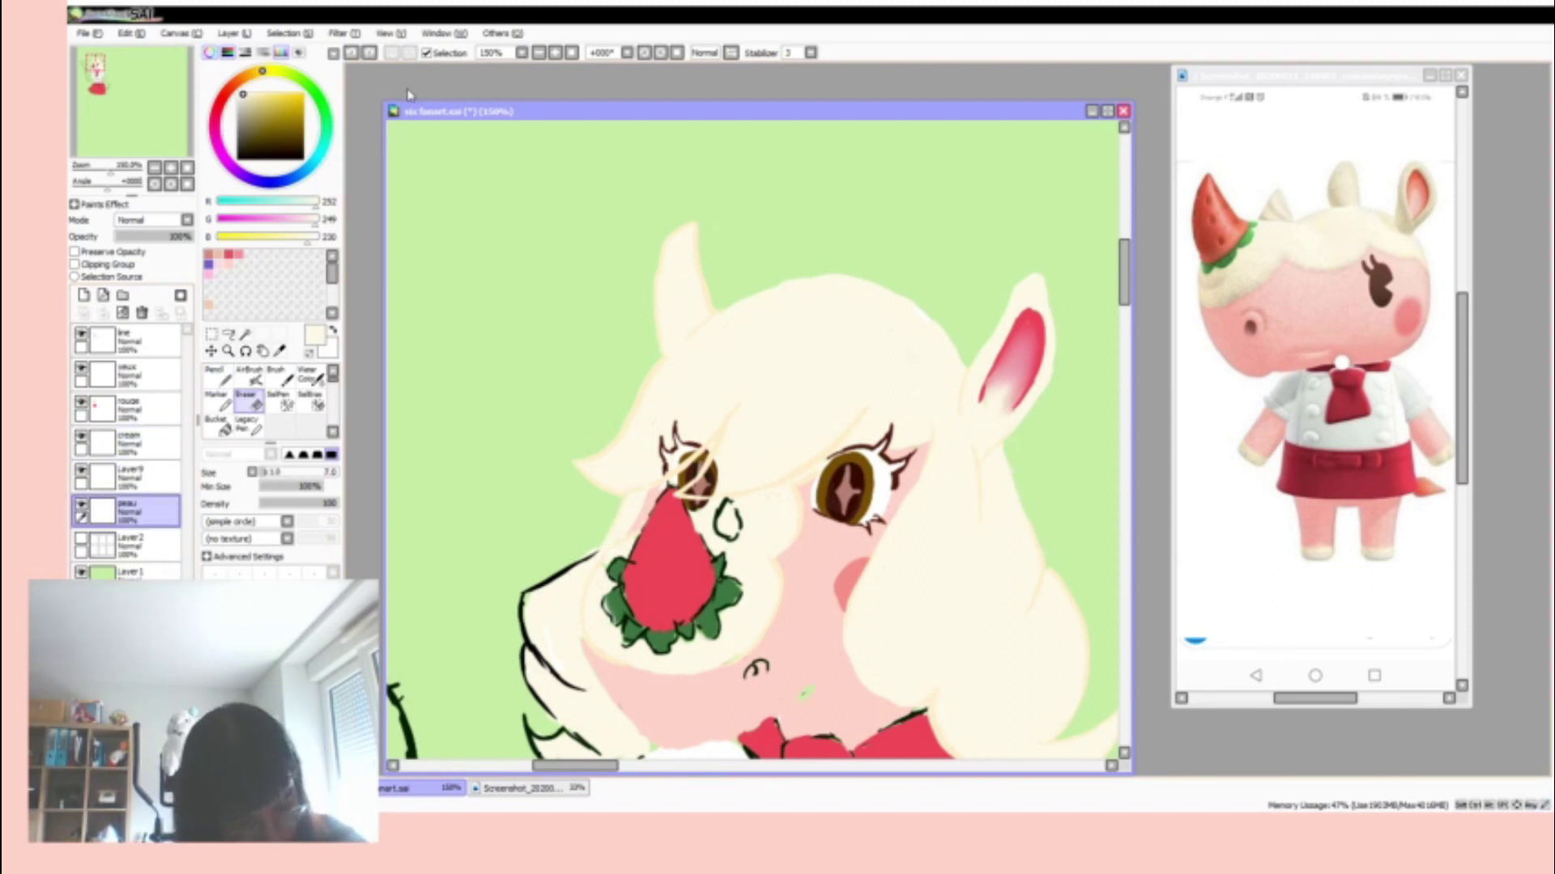
- Fill the gap above the scarf with sampled skin pink and draw a small pink smiling mouth beside the nostril
left_click(834, 567, "alt")
left_click(777, 723, "ctrl")
key("n")
scroll(777, 723, "down", 2)
left_click_drag(781, 576, 826, 557)
key("e")
left_click(804, 516, "alt")
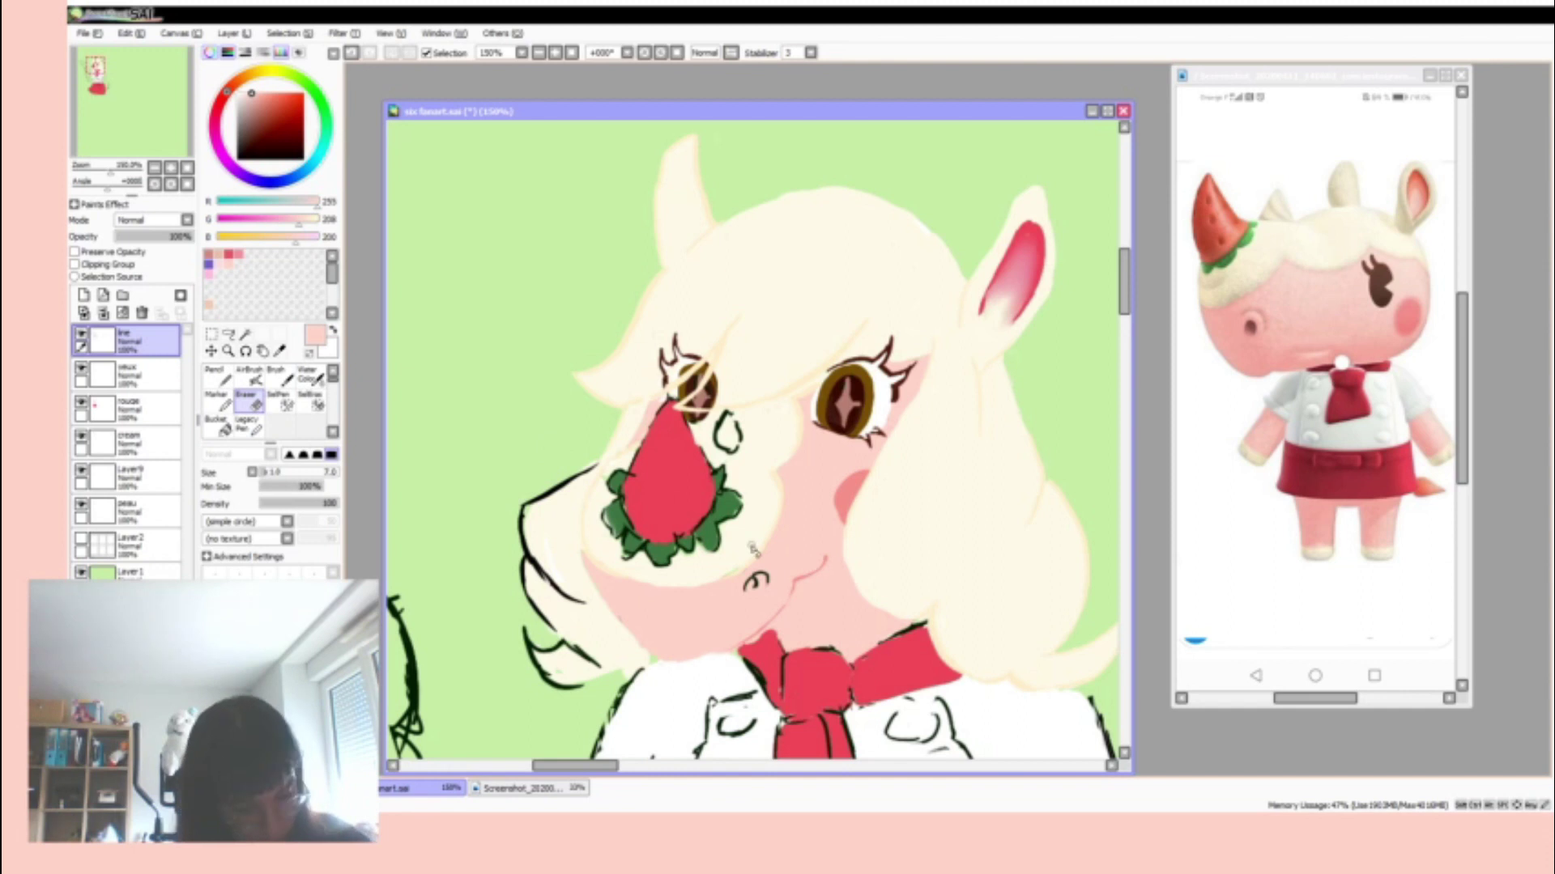
- Outline the chin in a darker pink and trim the excess skin colour below it on the peau layer
key("n")
left_click(648, 640, "alt")
left_click_drag(729, 647, 658, 660)
key("e")
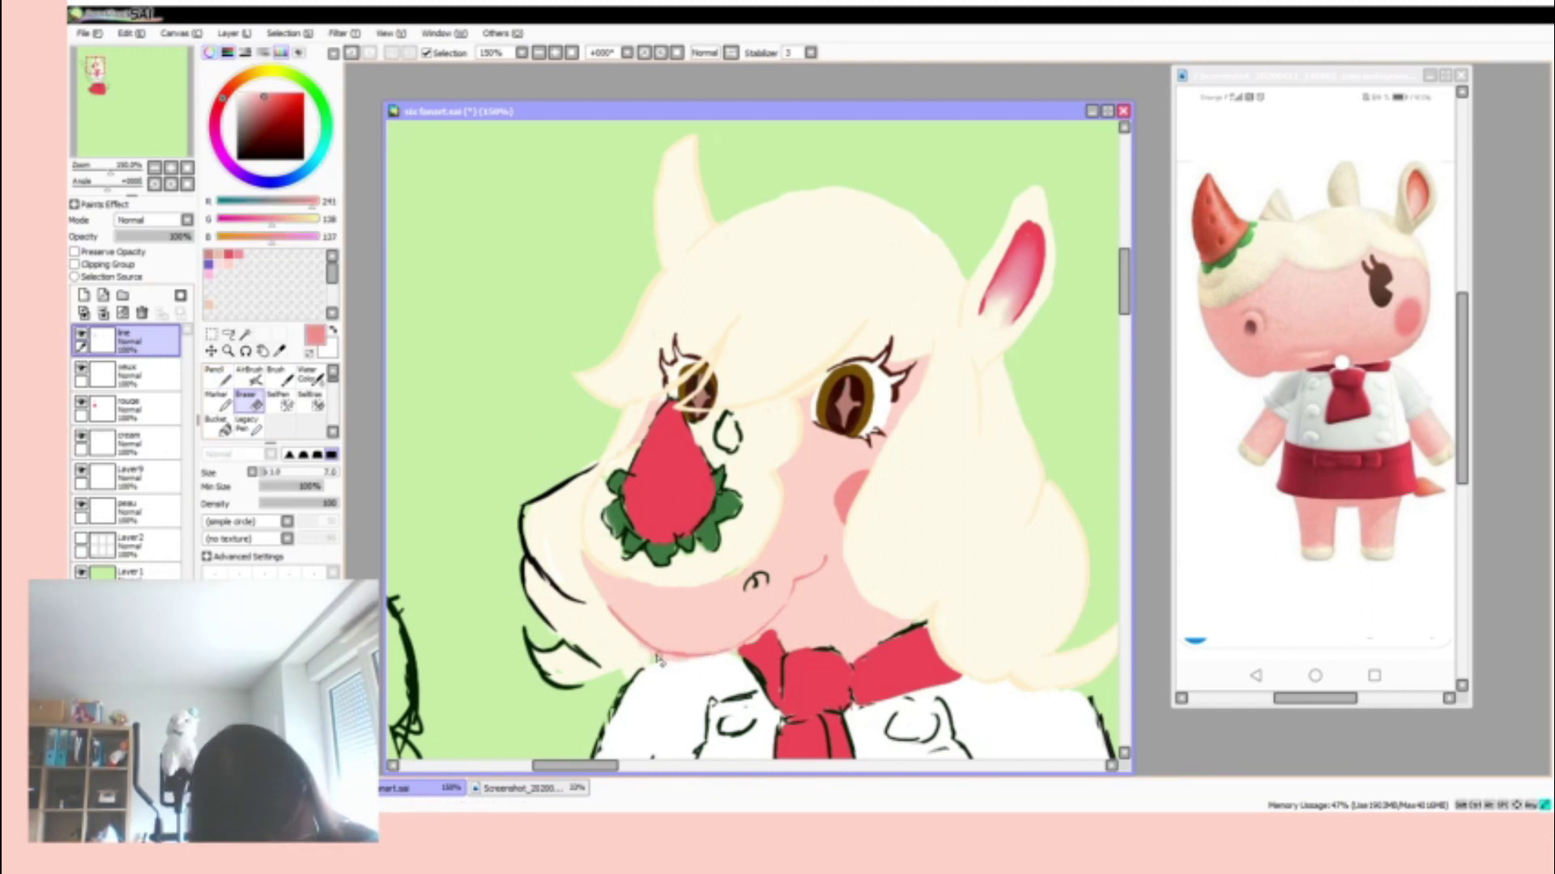
left_click(652, 657, "ctrl")
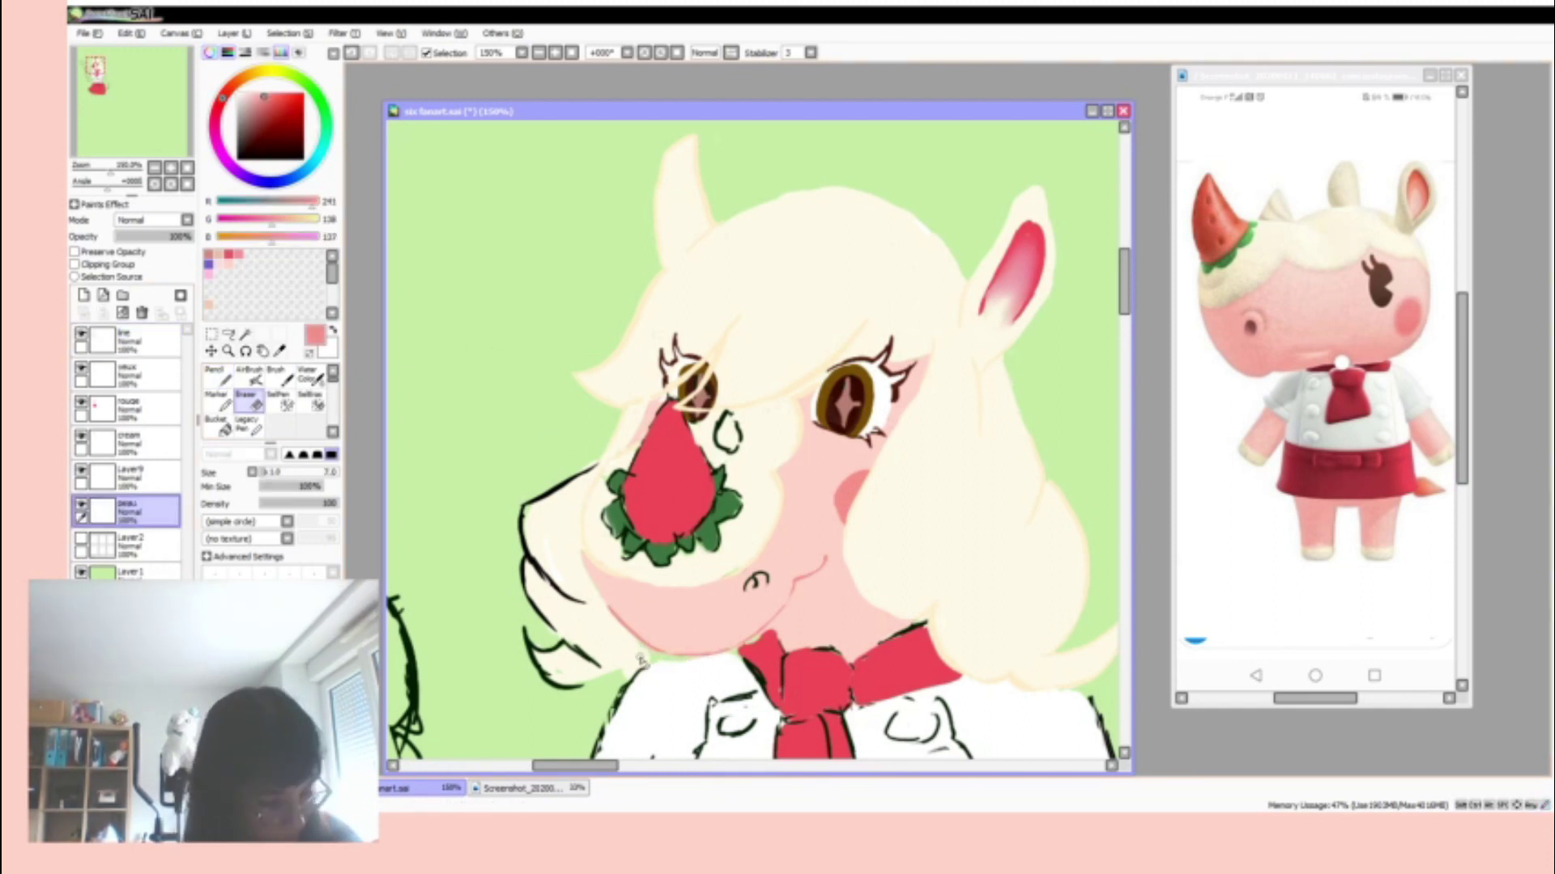
left_click(639, 660, "ctrl")
- Erase the black outlines of the hair behind the snout and redraw them in sampled pale peach
mouse_move(583, 462)
left_mouse_down()
mouse_move(543, 566)
mouse_move(559, 680)
left_mouse_up()
left_click(550, 583, "alt")
key("n")
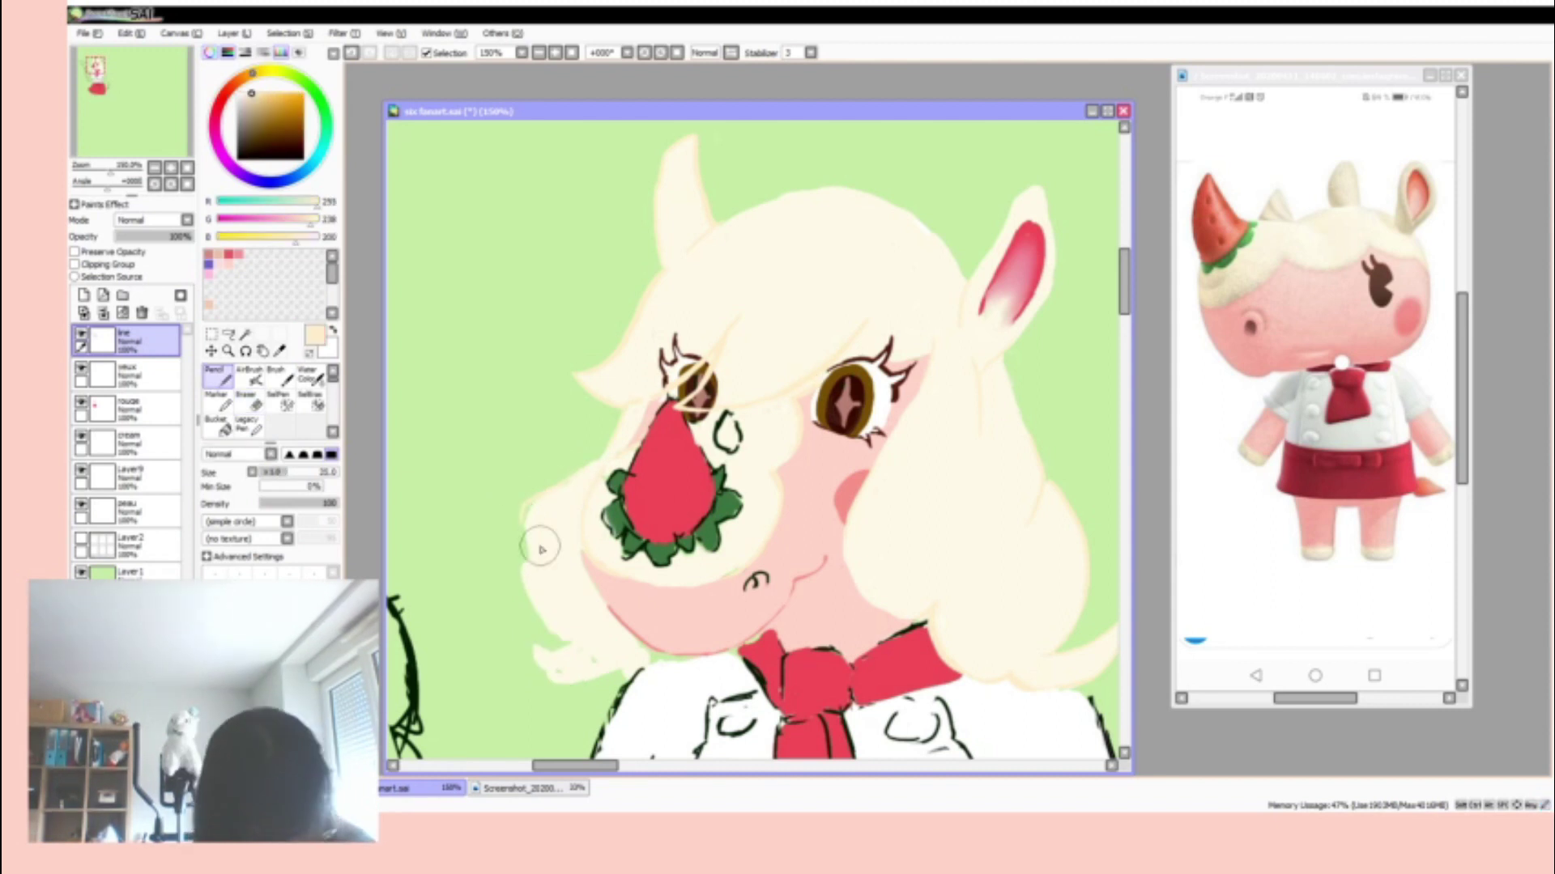
key("h")
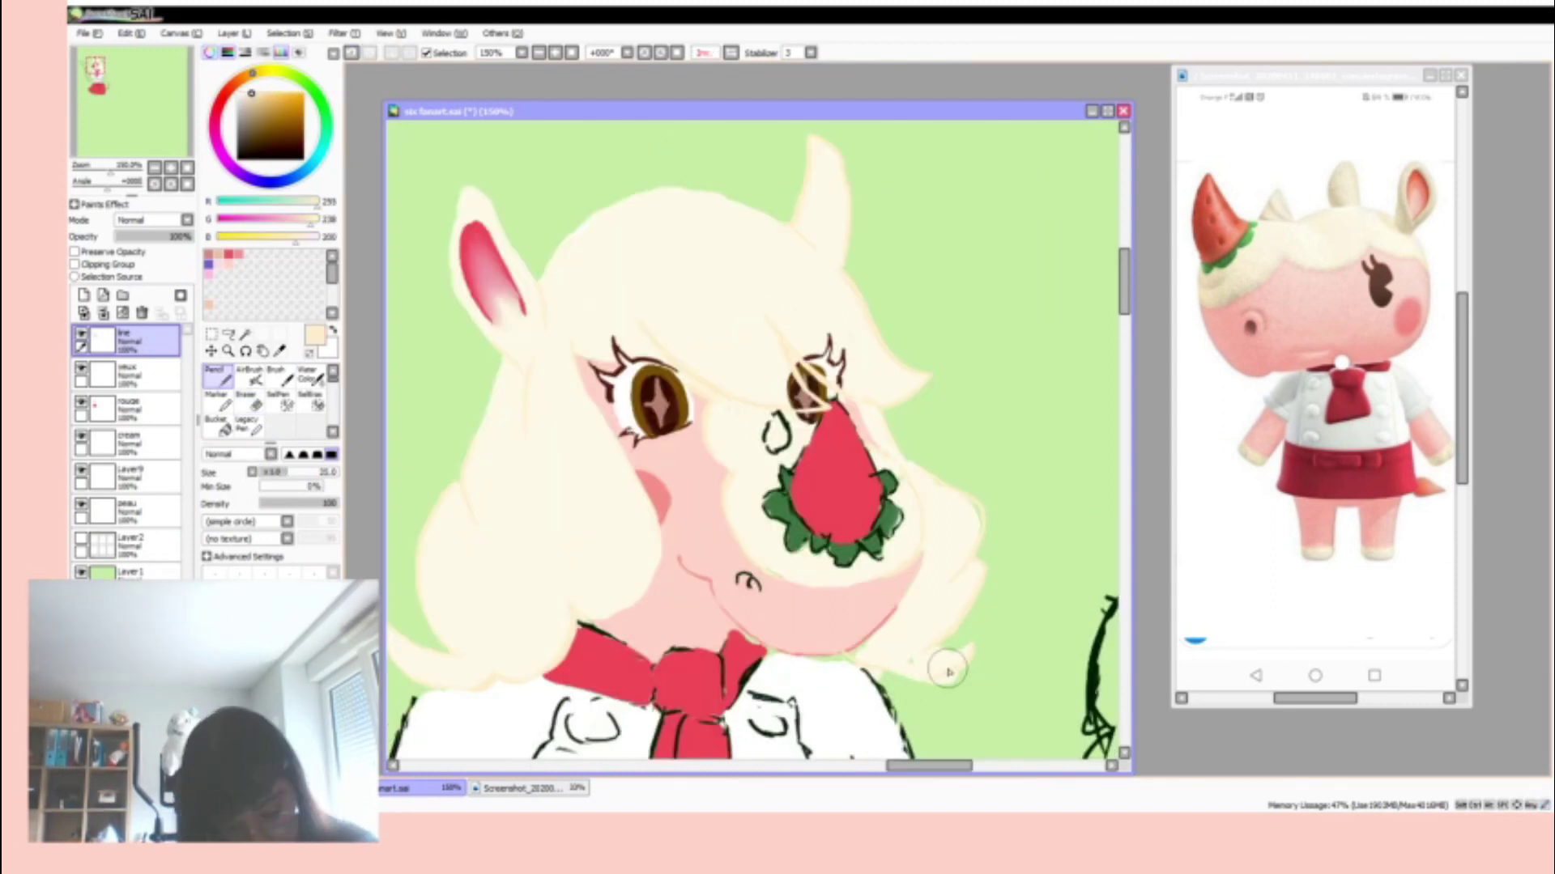
- On the cream layer, fill the far-side hair curls up to their outline with sampled cream using a larger brush
left_click(899, 664, "ctrl")
key("bracketright")
key("bracketright")
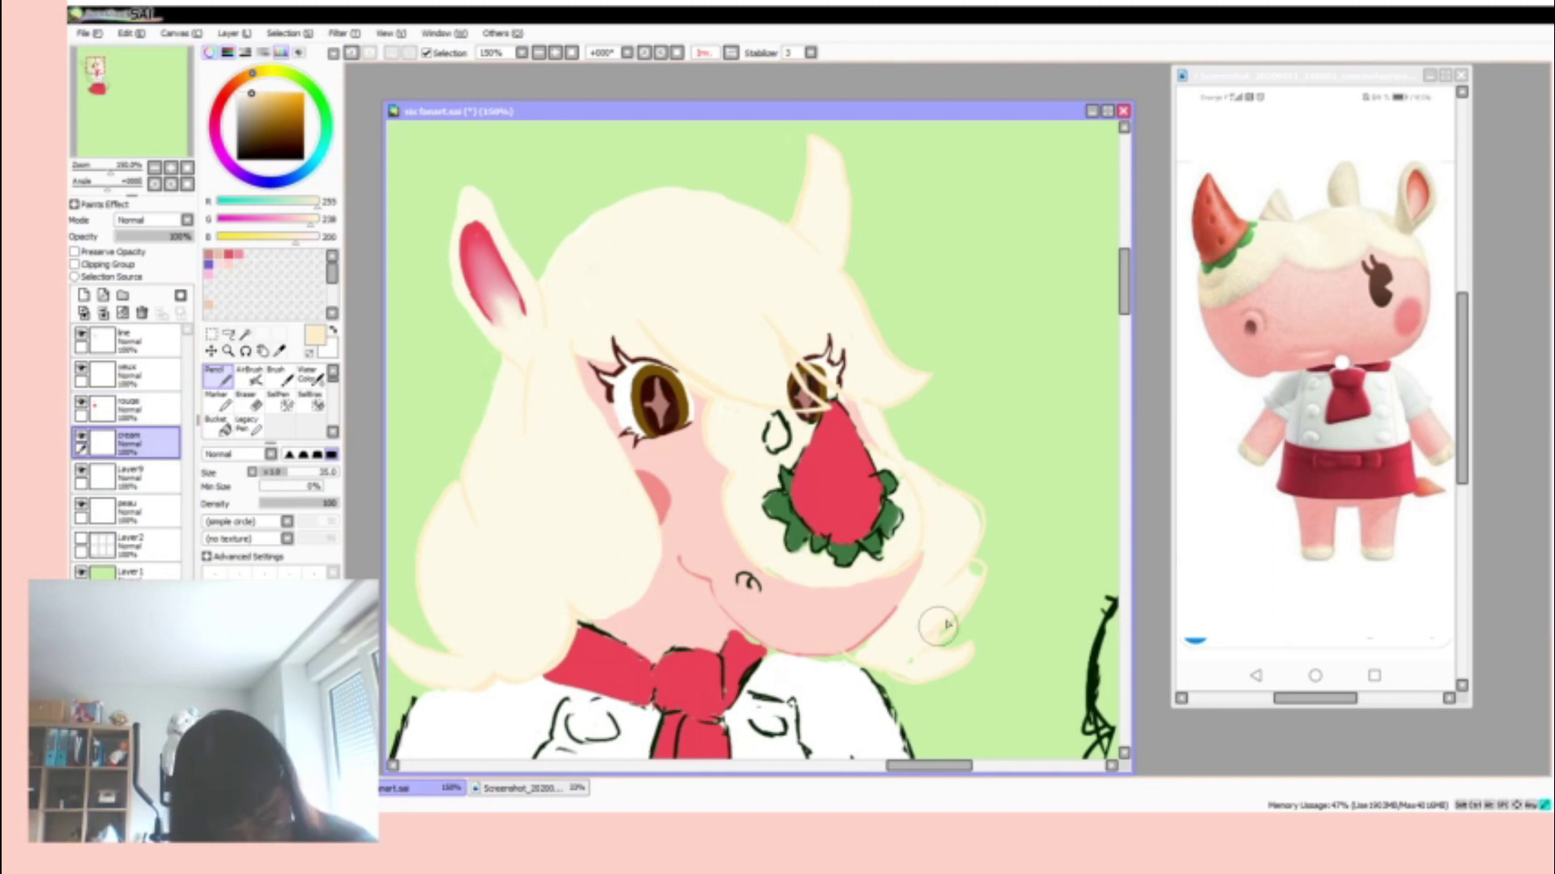
left_click(945, 626, "alt")
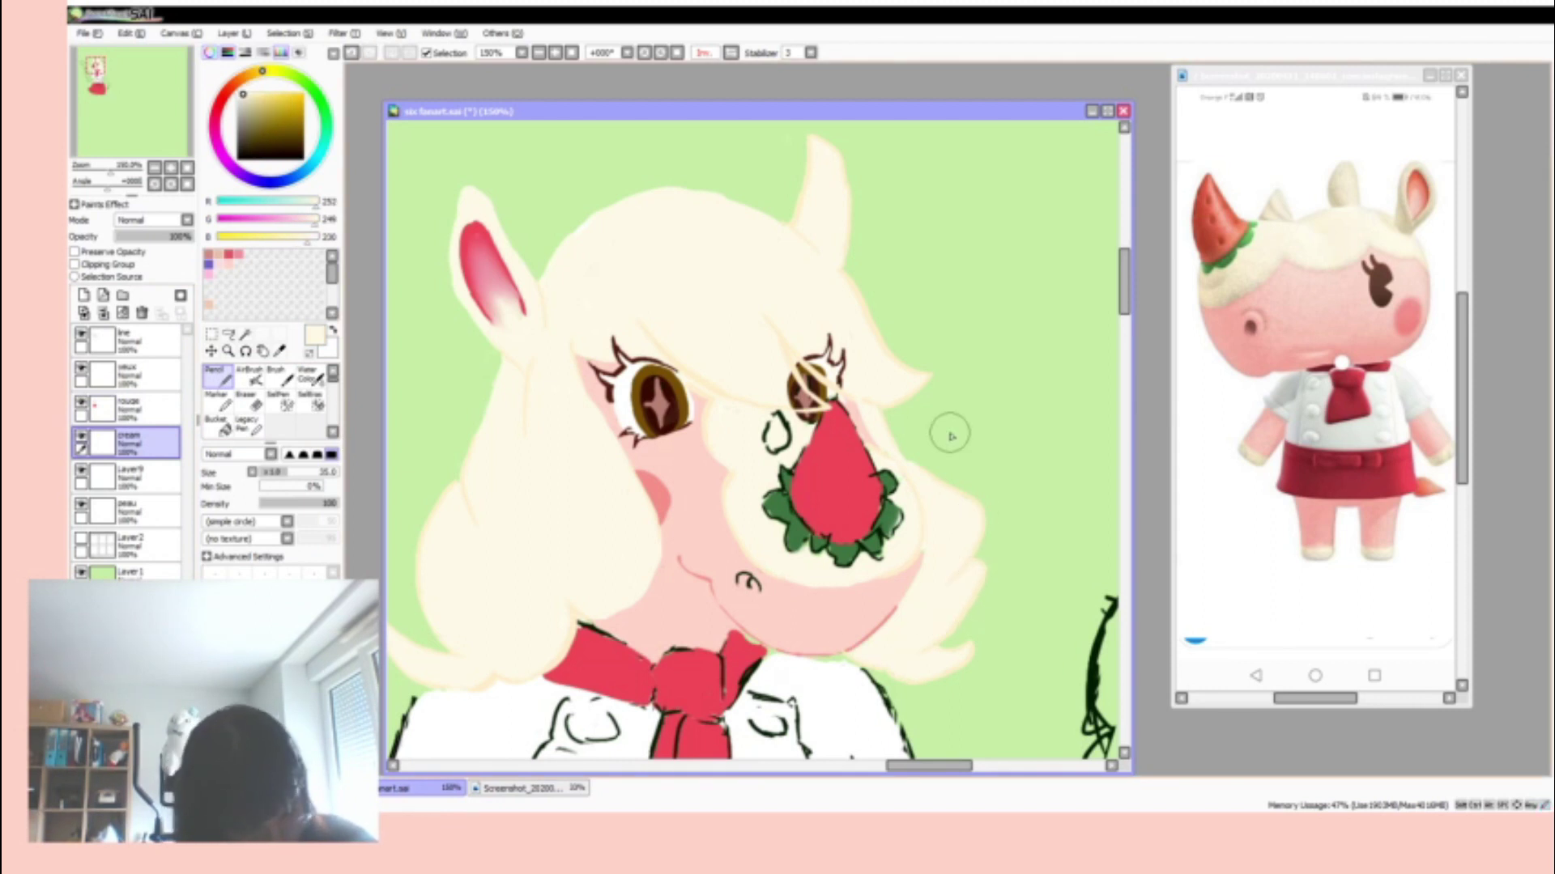
- Replace the strawberry horn's black outline with a dark red-brown one and touch up its red fill on the rouge layer
key("h")
left_click(683, 444, "ctrl")
key("e")
left_click(682, 444, "alt")
left_click_drag(682, 443, 673, 401)
mouse_move(632, 453)
left_mouse_down()
mouse_move(704, 518)
mouse_move(707, 453)
left_mouse_up()
key("n")
left_click_drag(639, 405, 703, 496)
key("ctrl+z")
key("h")
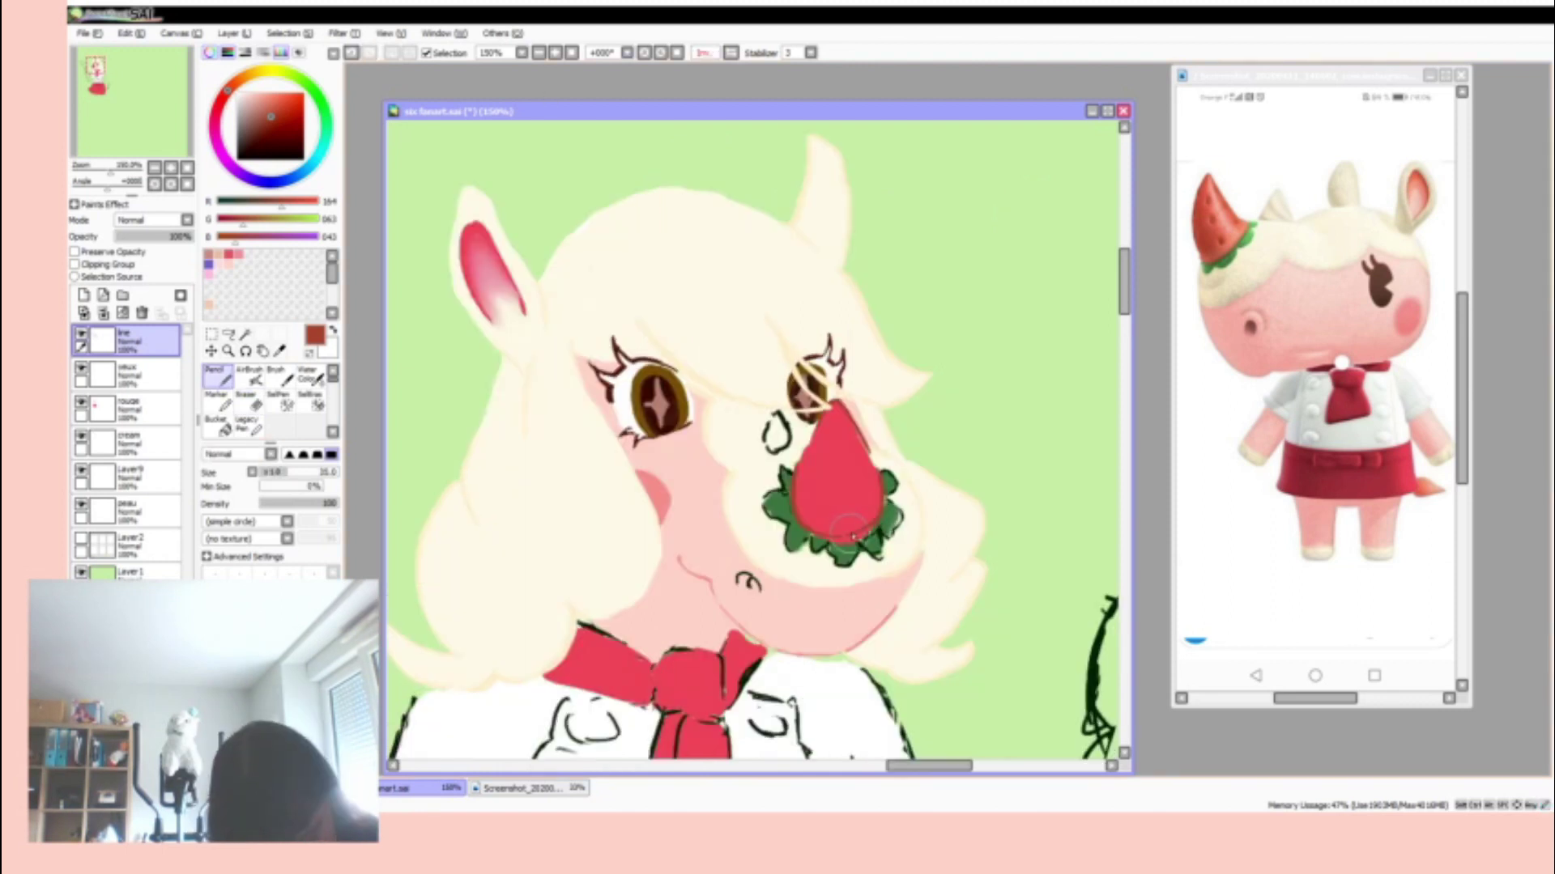
left_click(130, 409)
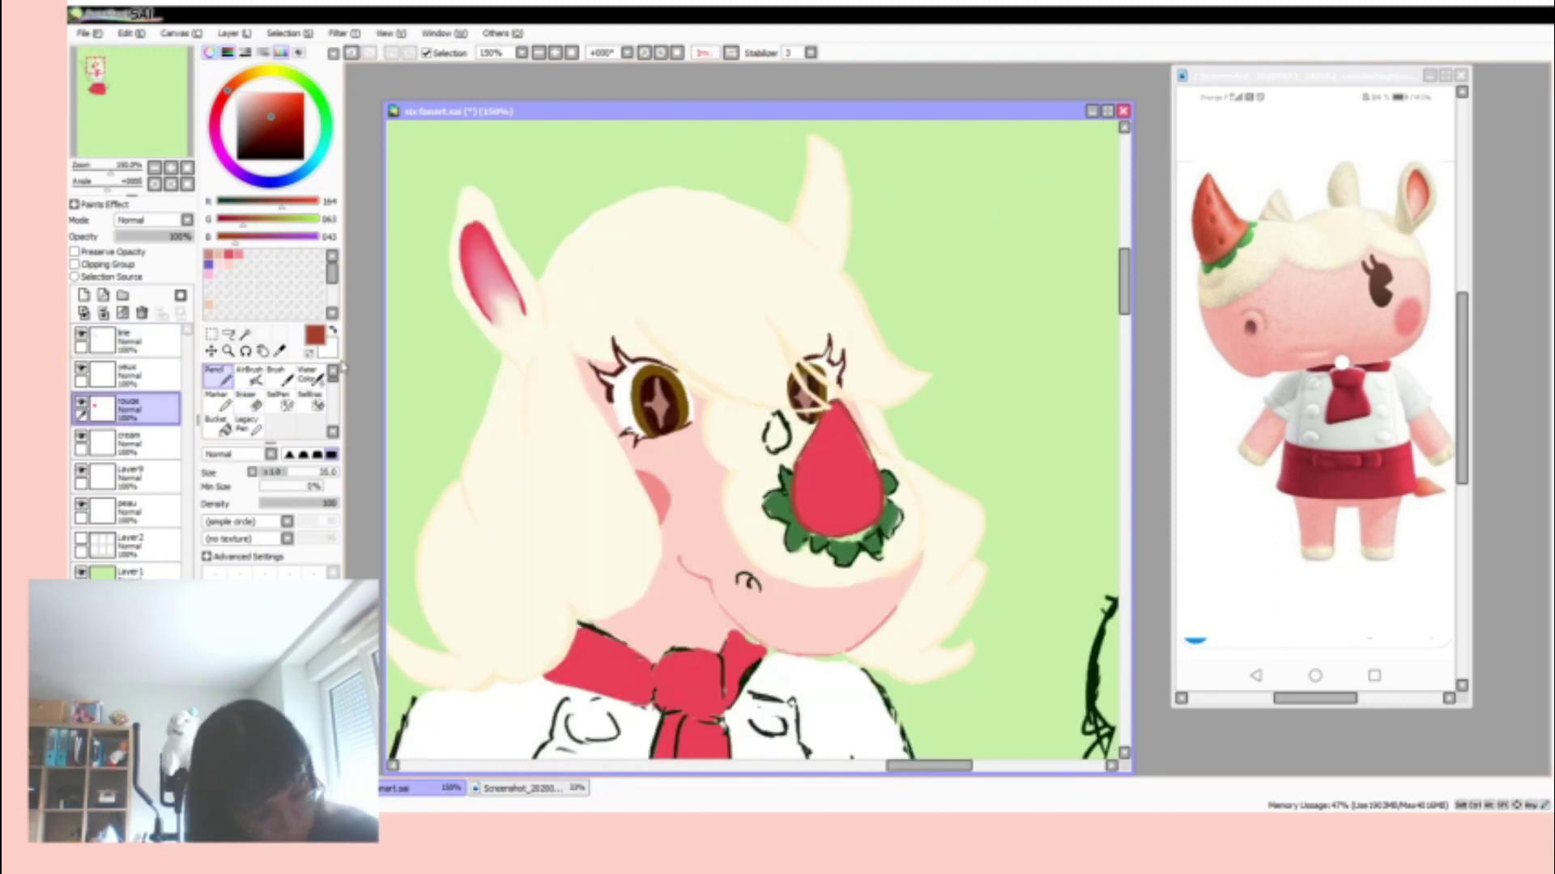
right_click(834, 461)
- Erase the black outline of the strawberry's leaves on the line layer and redraw it with veins in a darker green
left_click(134, 510)
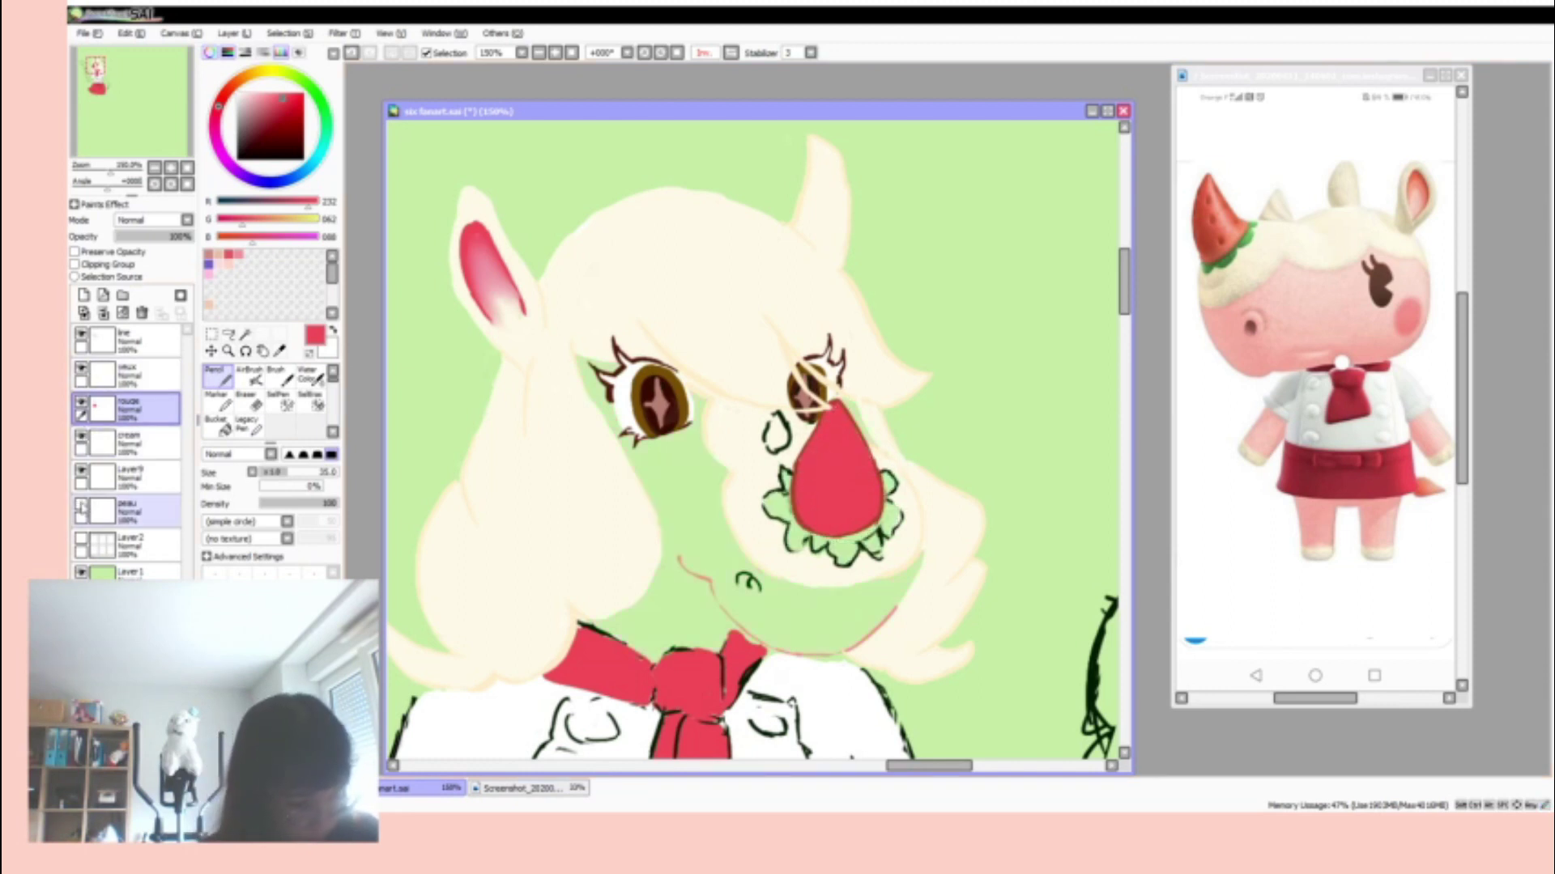
right_click(830, 546)
key("e")
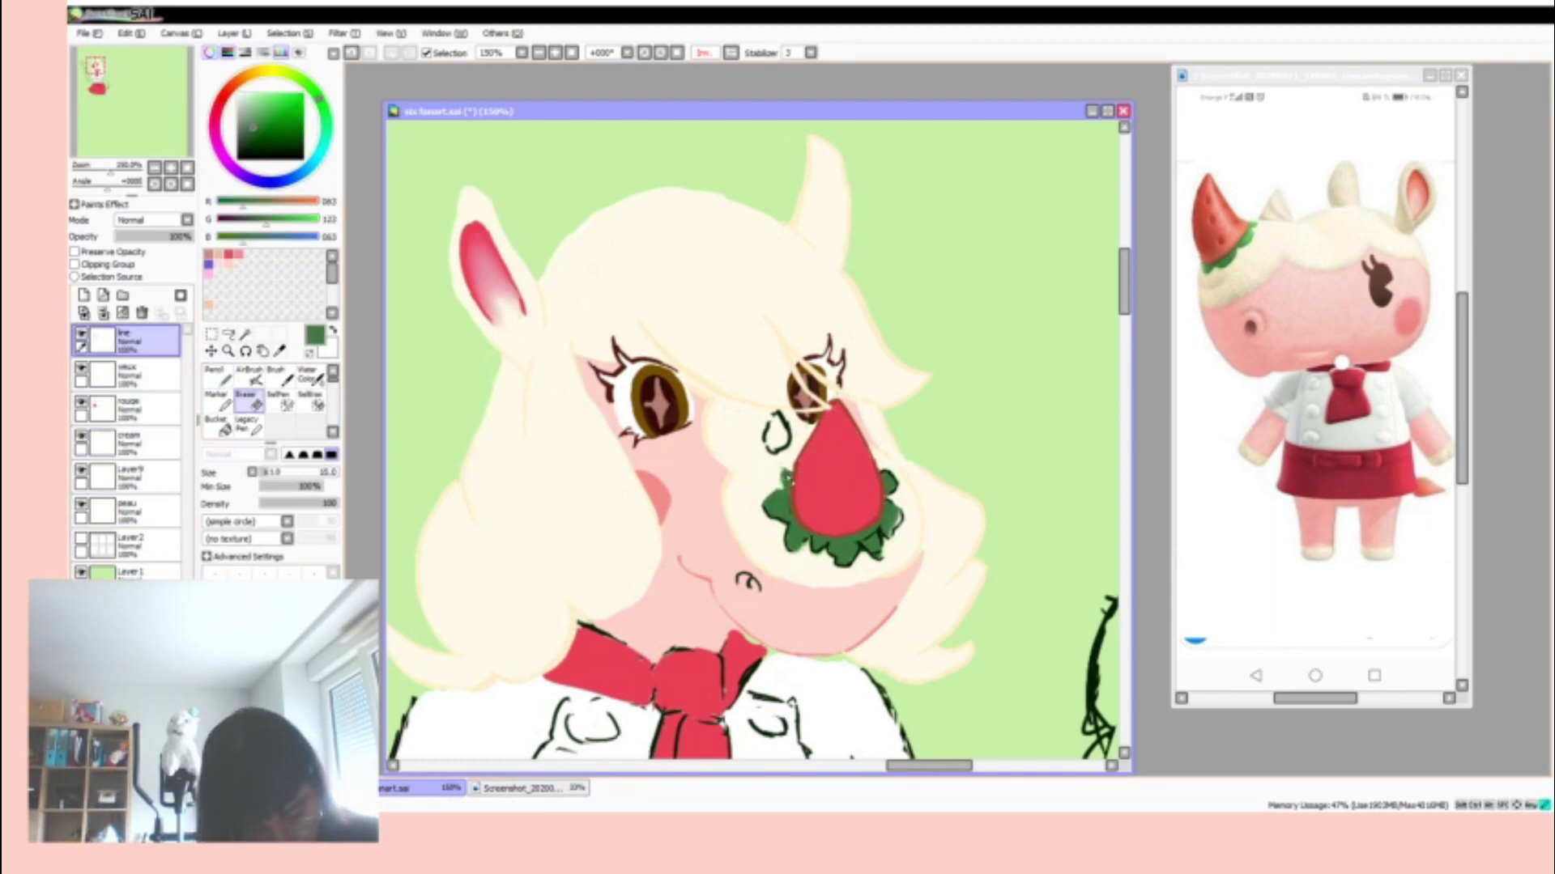
left_click_drag(834, 558, 895, 478)
key("n")
left_click(256, 132)
mouse_move(779, 530)
left_mouse_down()
mouse_move(818, 559)
mouse_move(843, 531)
left_mouse_up()
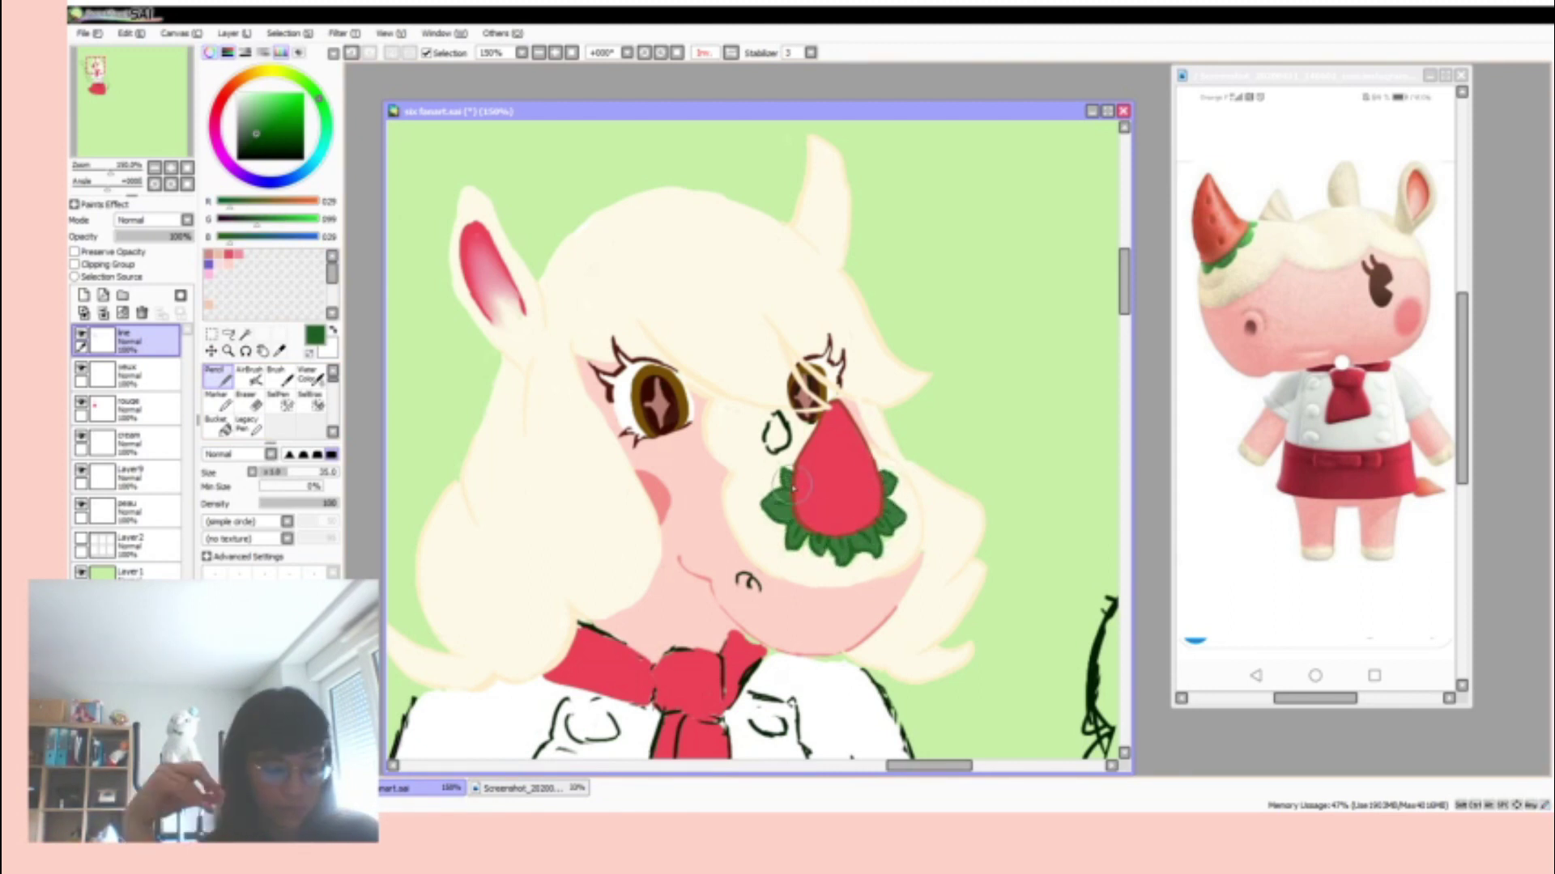
key("e")
- Touch up the scarf's fill along the neck on the rouge layer with sampled scarf red
left_click(824, 335, "ctrl")
left_click(806, 381, "alt")
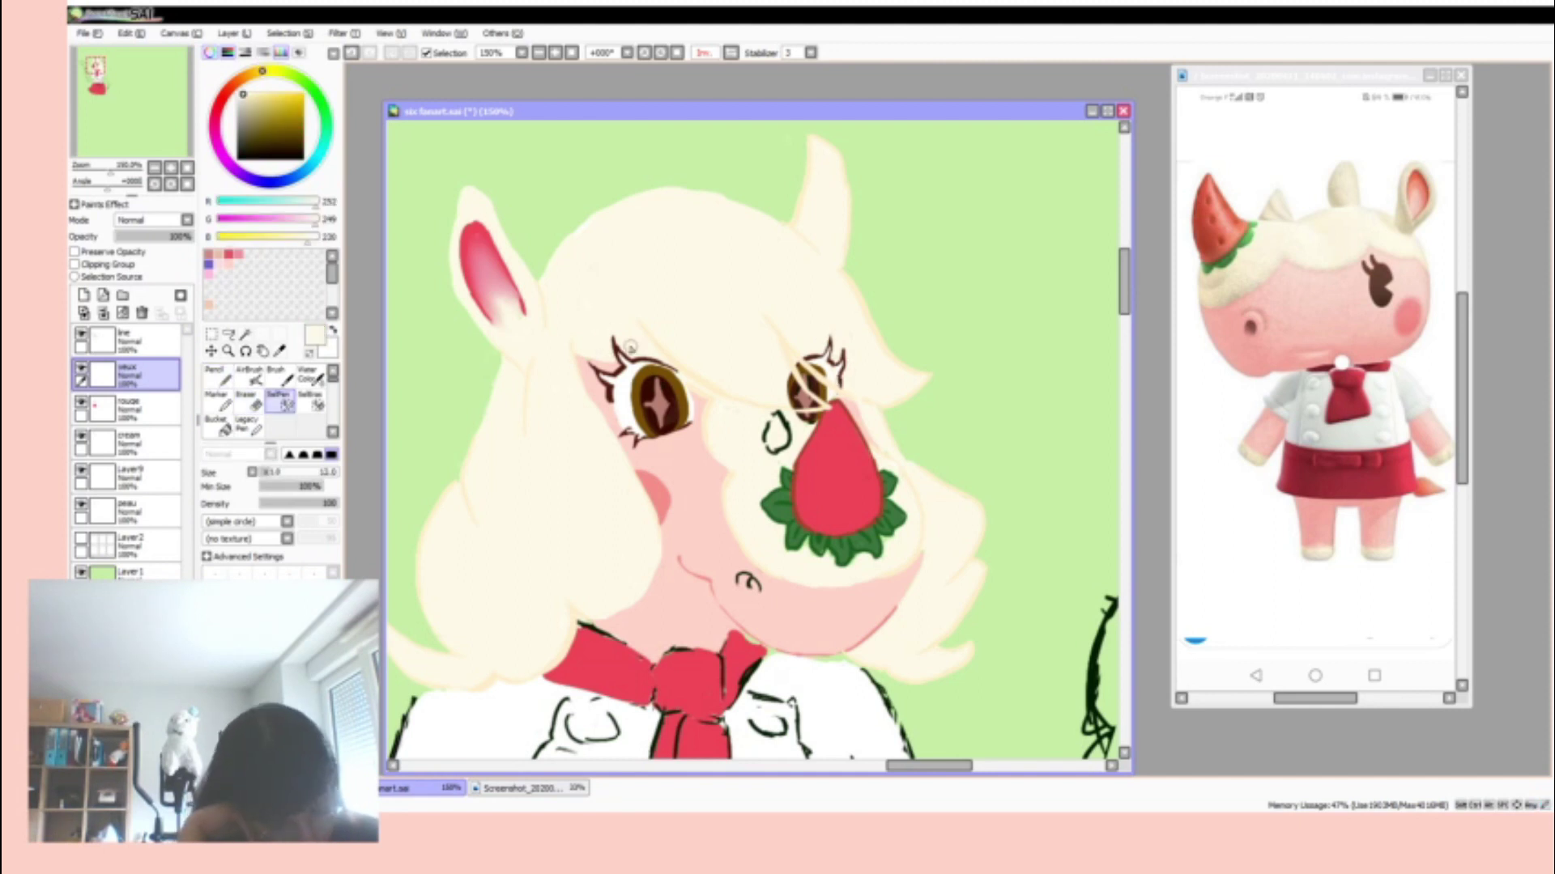
left_click(620, 396, "ctrl")
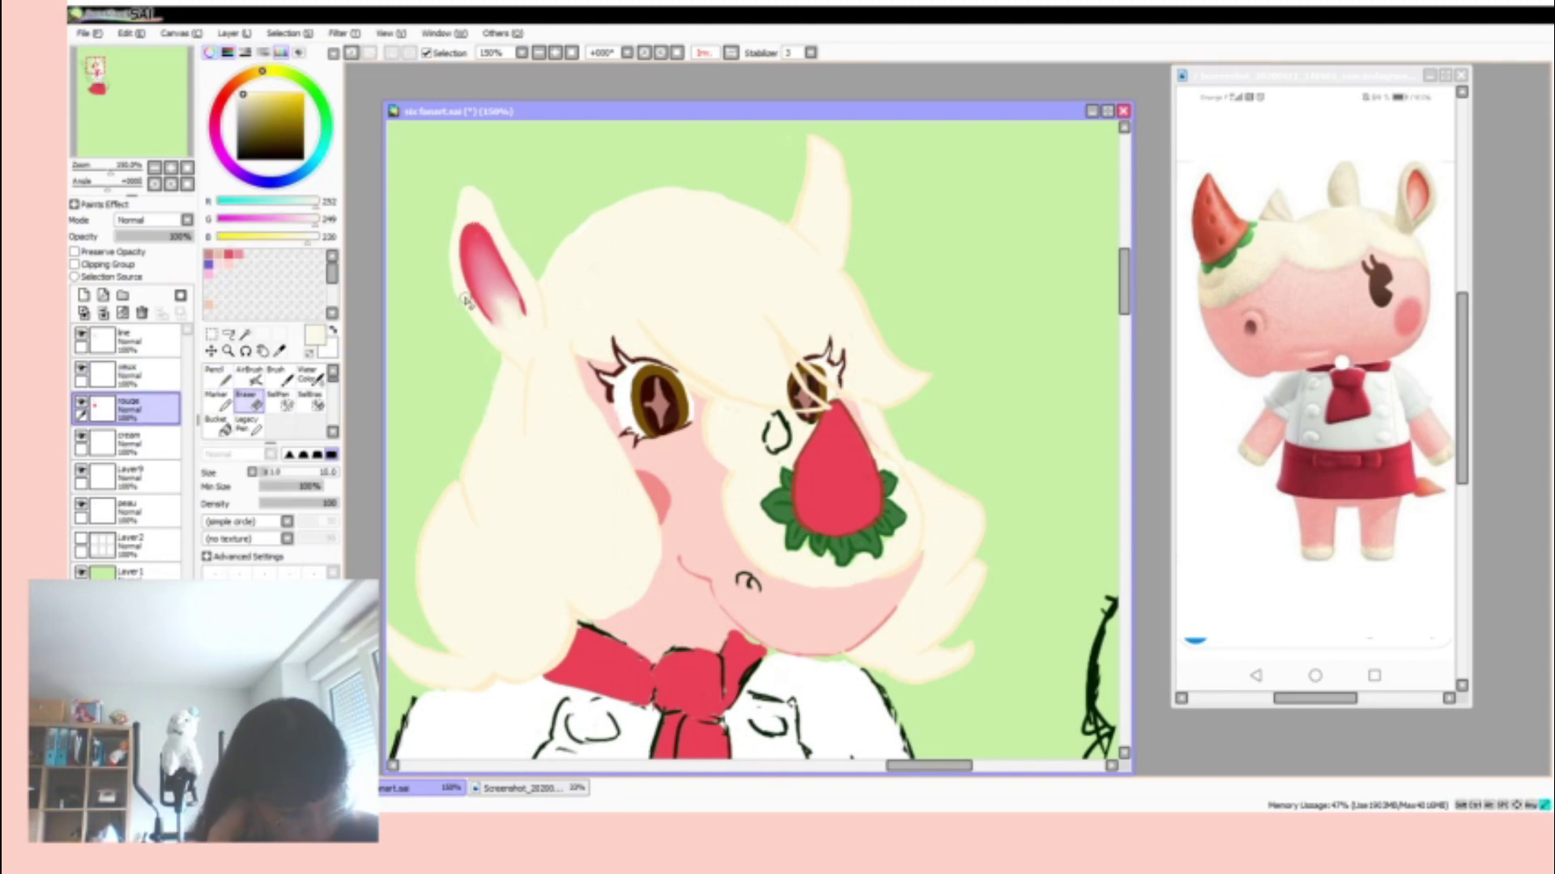
key("n")
left_click(745, 660, "alt")
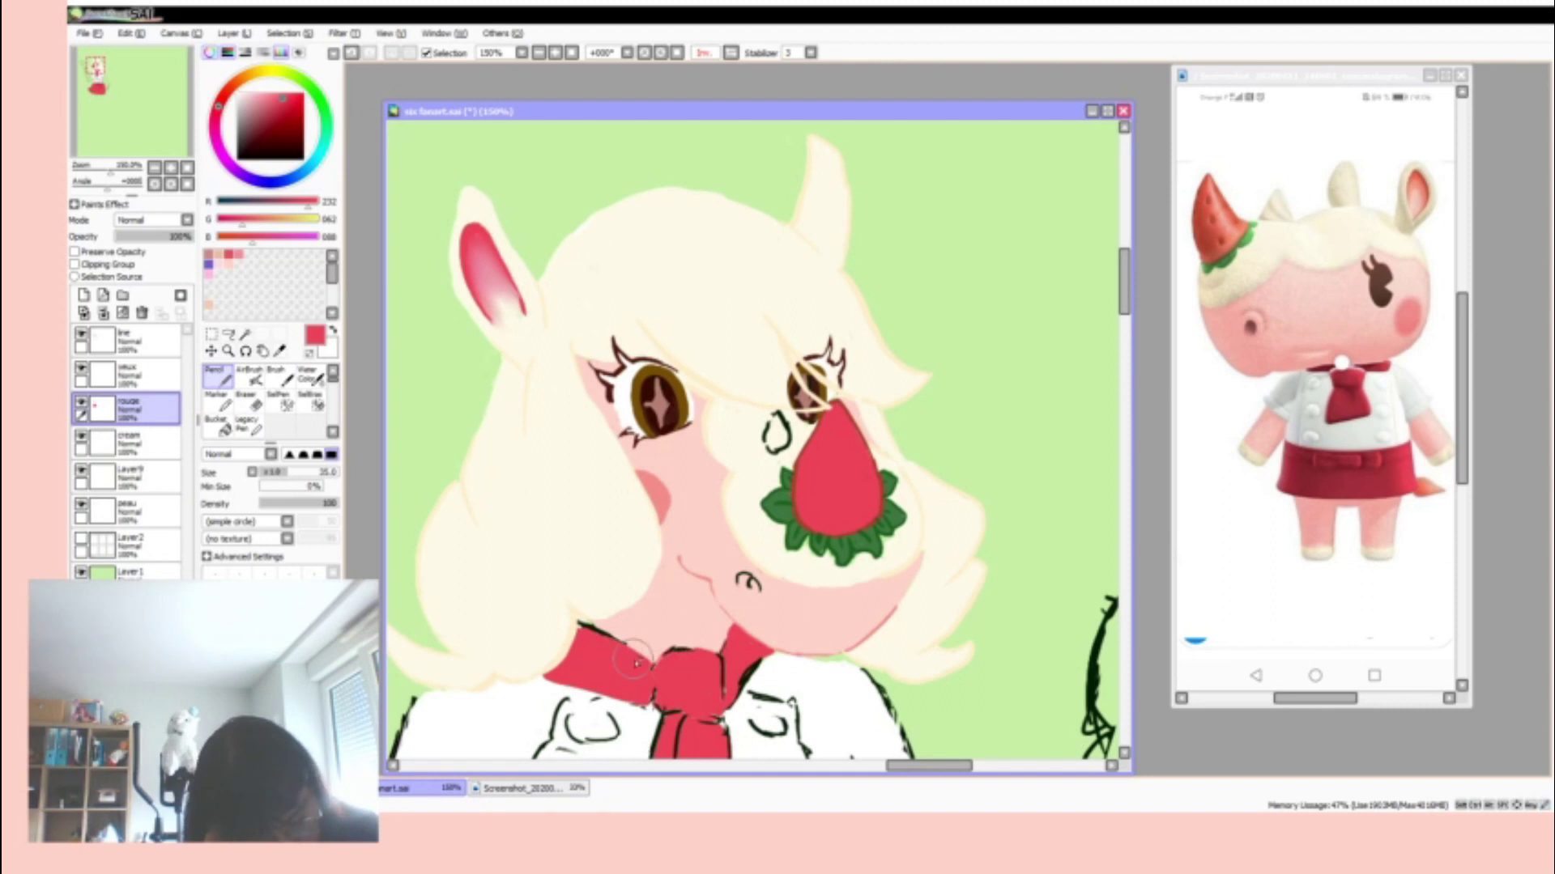
- Erase the black outlines of the scarf's knot and collar and redraw them in dark red-brown on the line layer
key("e")
left_click(721, 674, "ctrl")
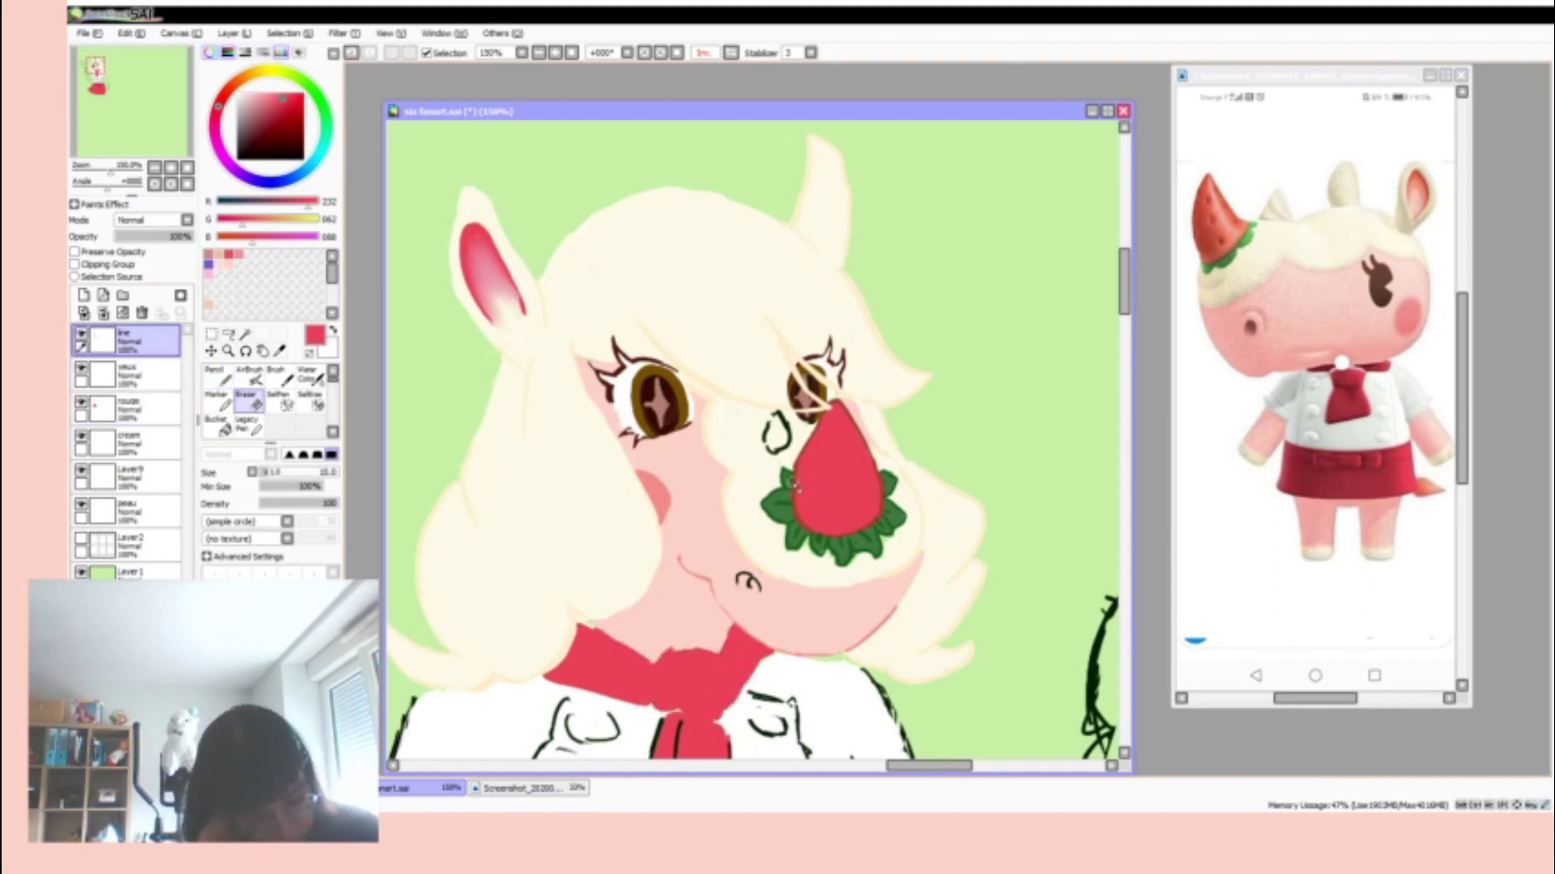
key("n")
mouse_move(689, 648)
left_mouse_down()
mouse_move(655, 702)
mouse_move(711, 717)
left_mouse_up()
left_click_drag(712, 603, 789, 672)
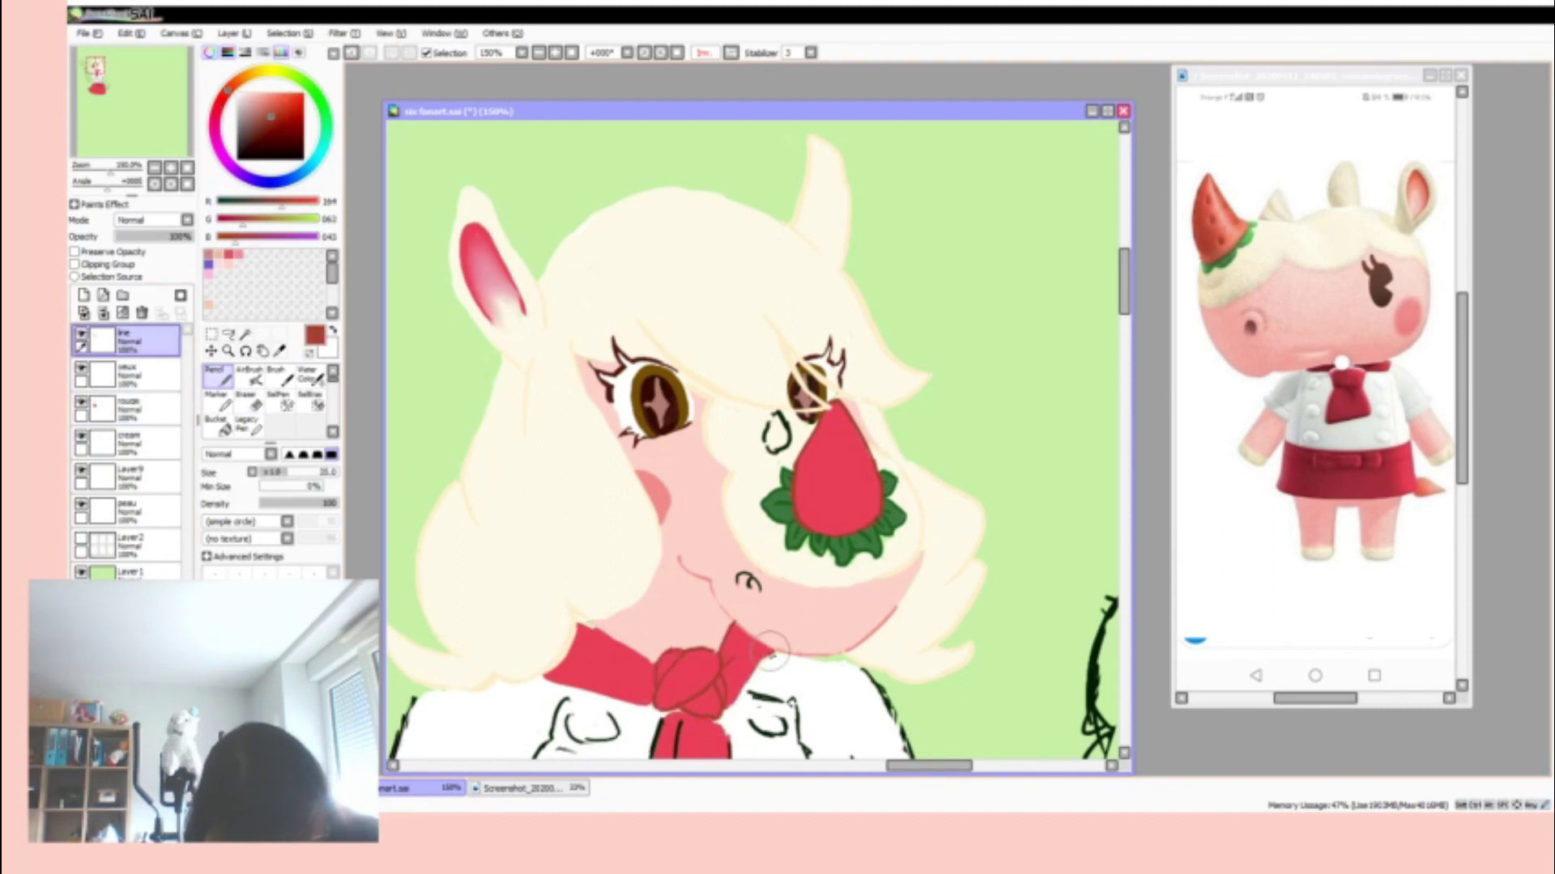
left_click_drag(599, 571, 728, 712)
mouse_move(648, 603)
left_mouse_down()
mouse_move(542, 708)
mouse_move(668, 721)
left_mouse_up()
- Clean up the scarf's hanging tail, replacing its black outline with dark red-brown edges and fold lines on the line layer
left_click_drag(1124, 301, 1125, 324)
scroll(753, 441, "down", 5)
scroll(753, 442, "up", 4)
key("e")
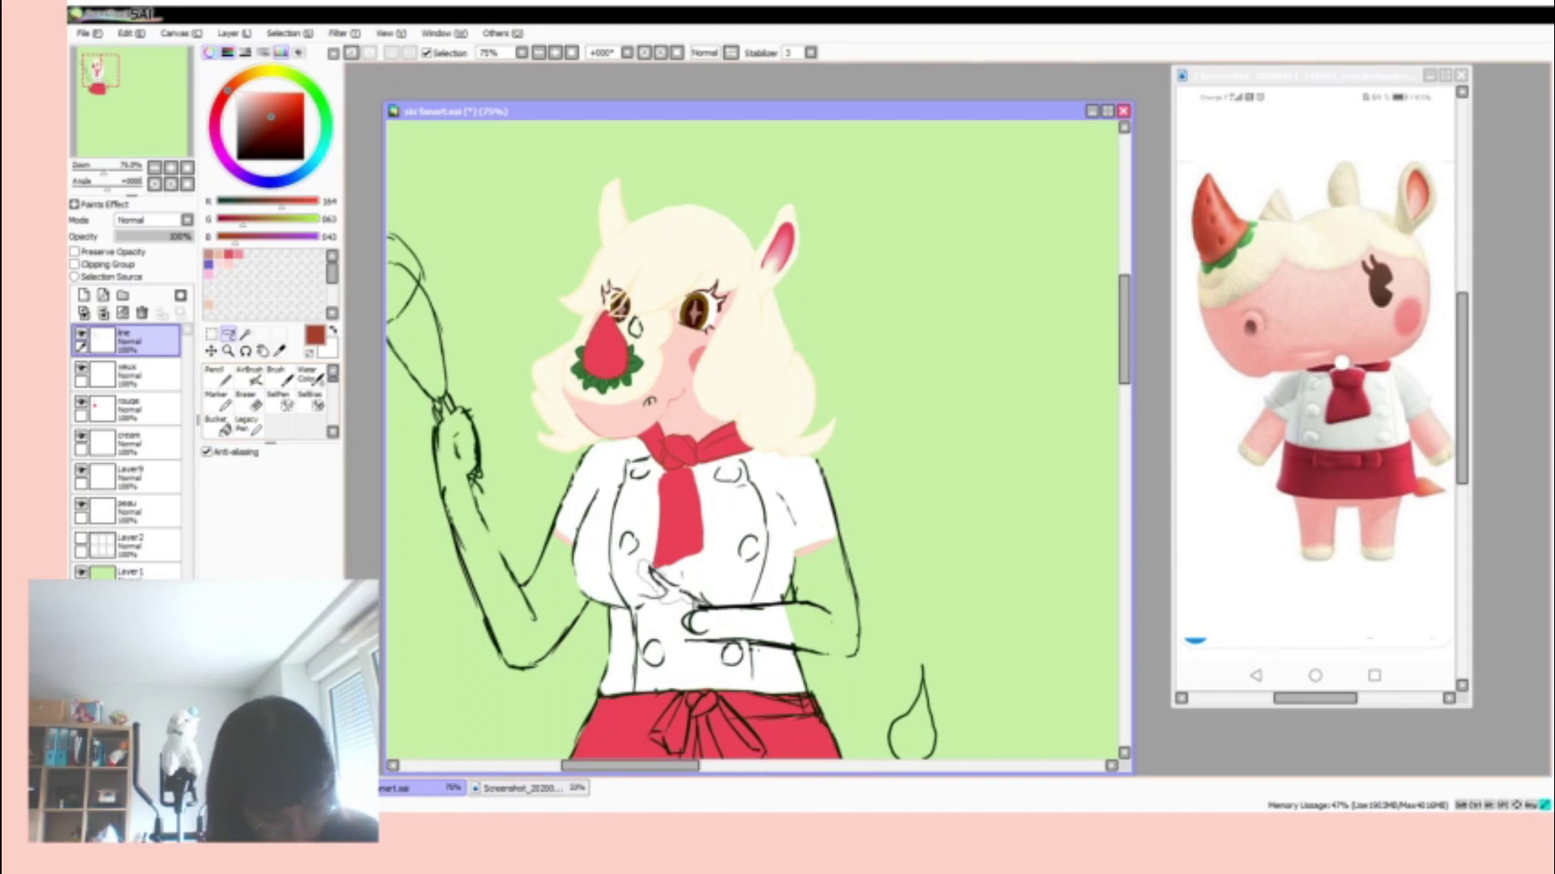
key("m")
left_click(213, 377)
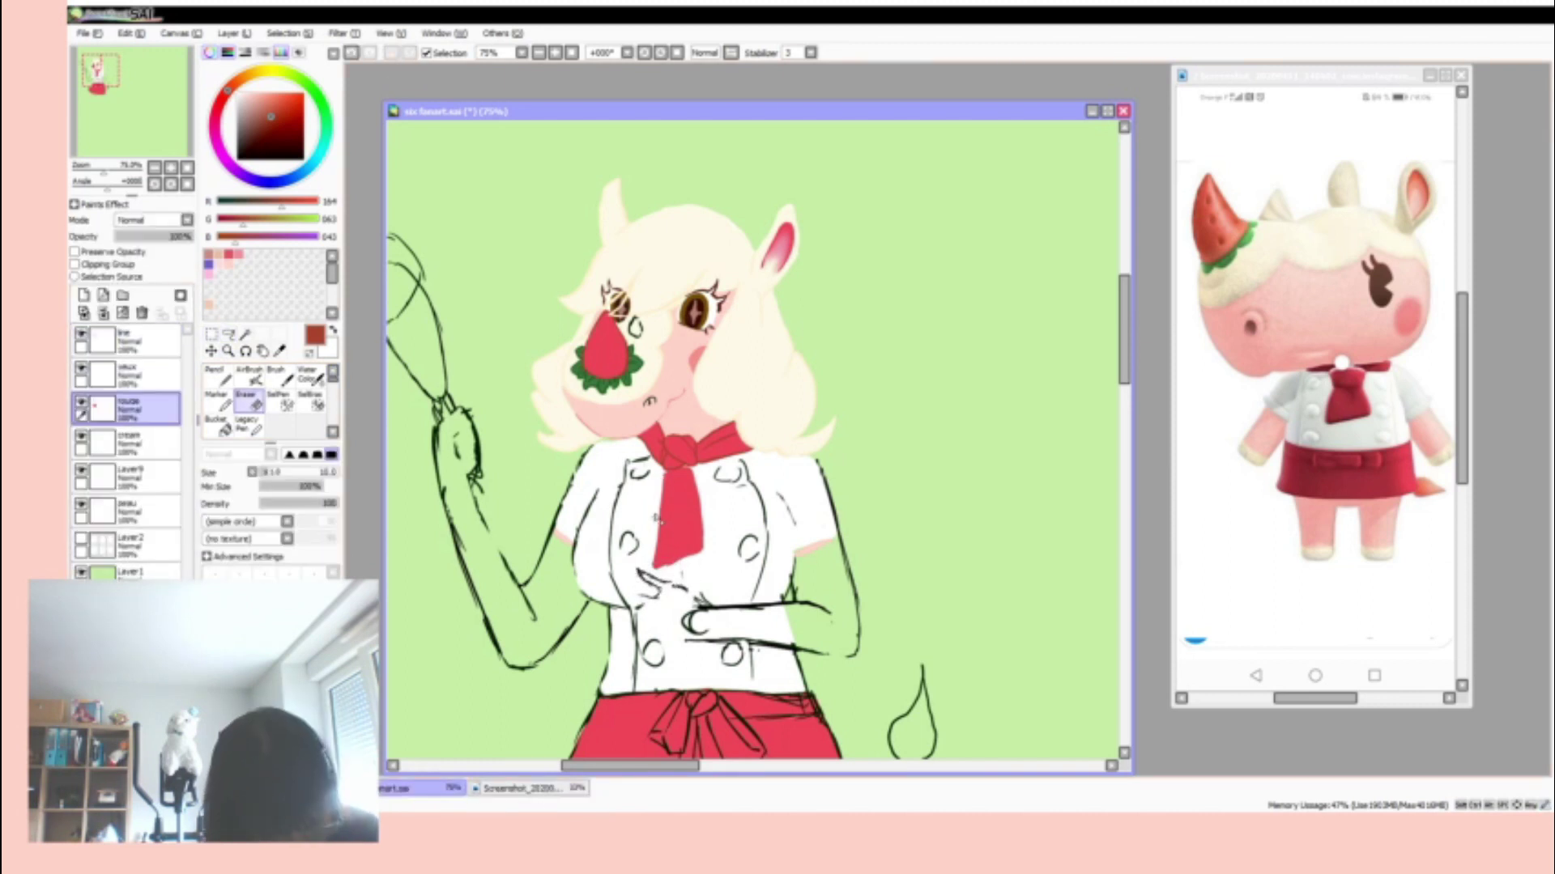
key("ctrl+plus")
left_click(129, 340)
mouse_move(623, 486)
left_mouse_down()
mouse_move(639, 531)
mouse_move(658, 684)
left_mouse_up()
left_click_drag(656, 688, 566, 696)
- Draw small dark red-brown seeds across the strawberry horn
key("h")
left_click(931, 559, "alt")
left_click(130, 409)
left_click(994, 289, "alt")
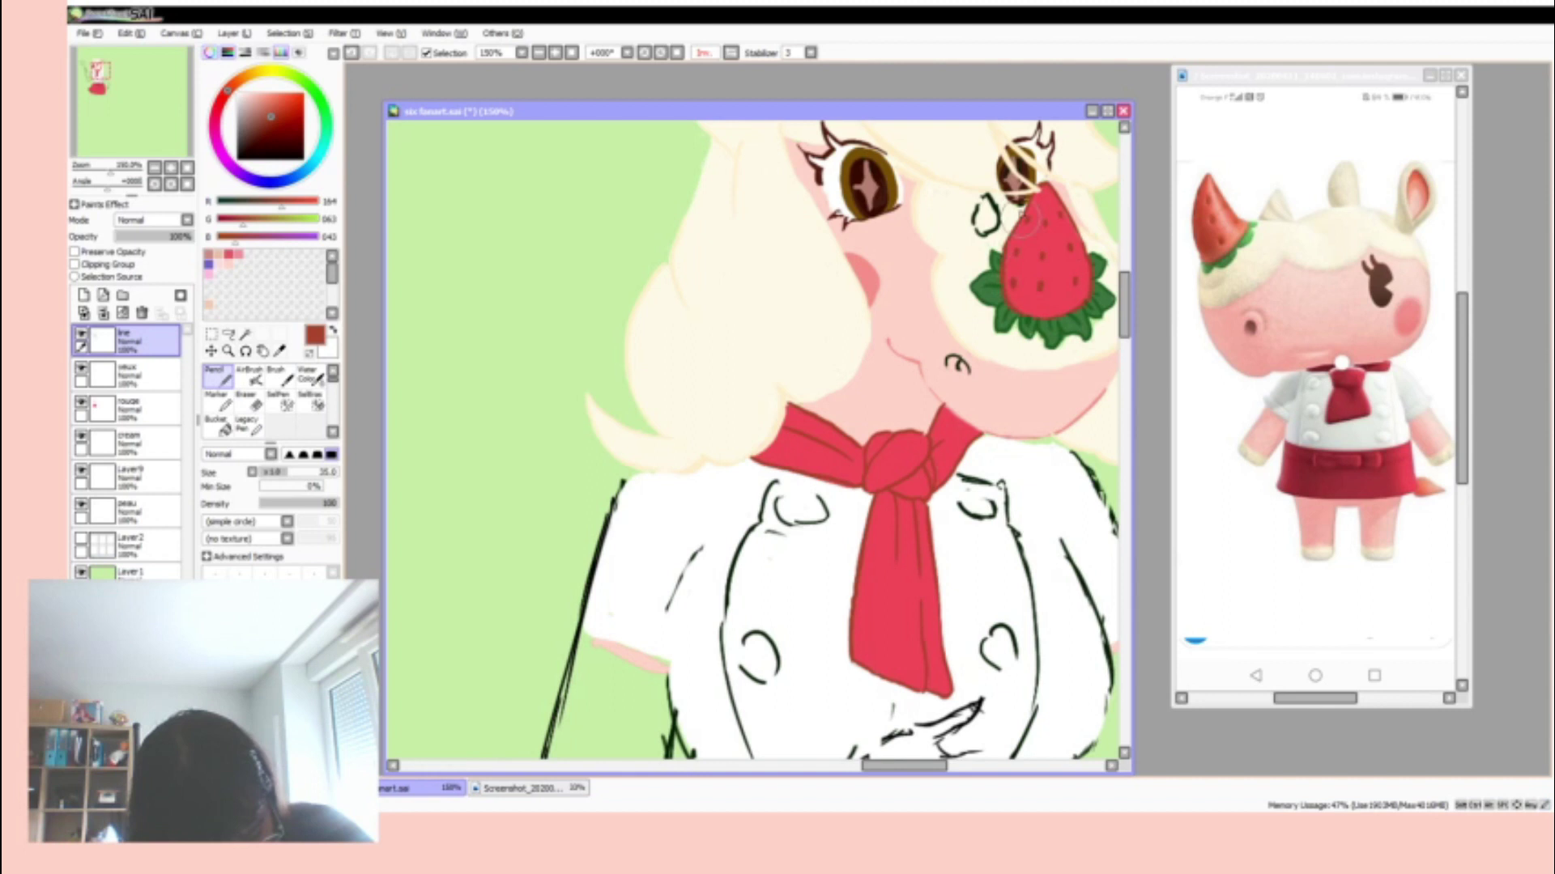
- Sample black from the sketch and touch up the raised arm's elbow line on the line layer
scroll(753, 438, "down", 3)
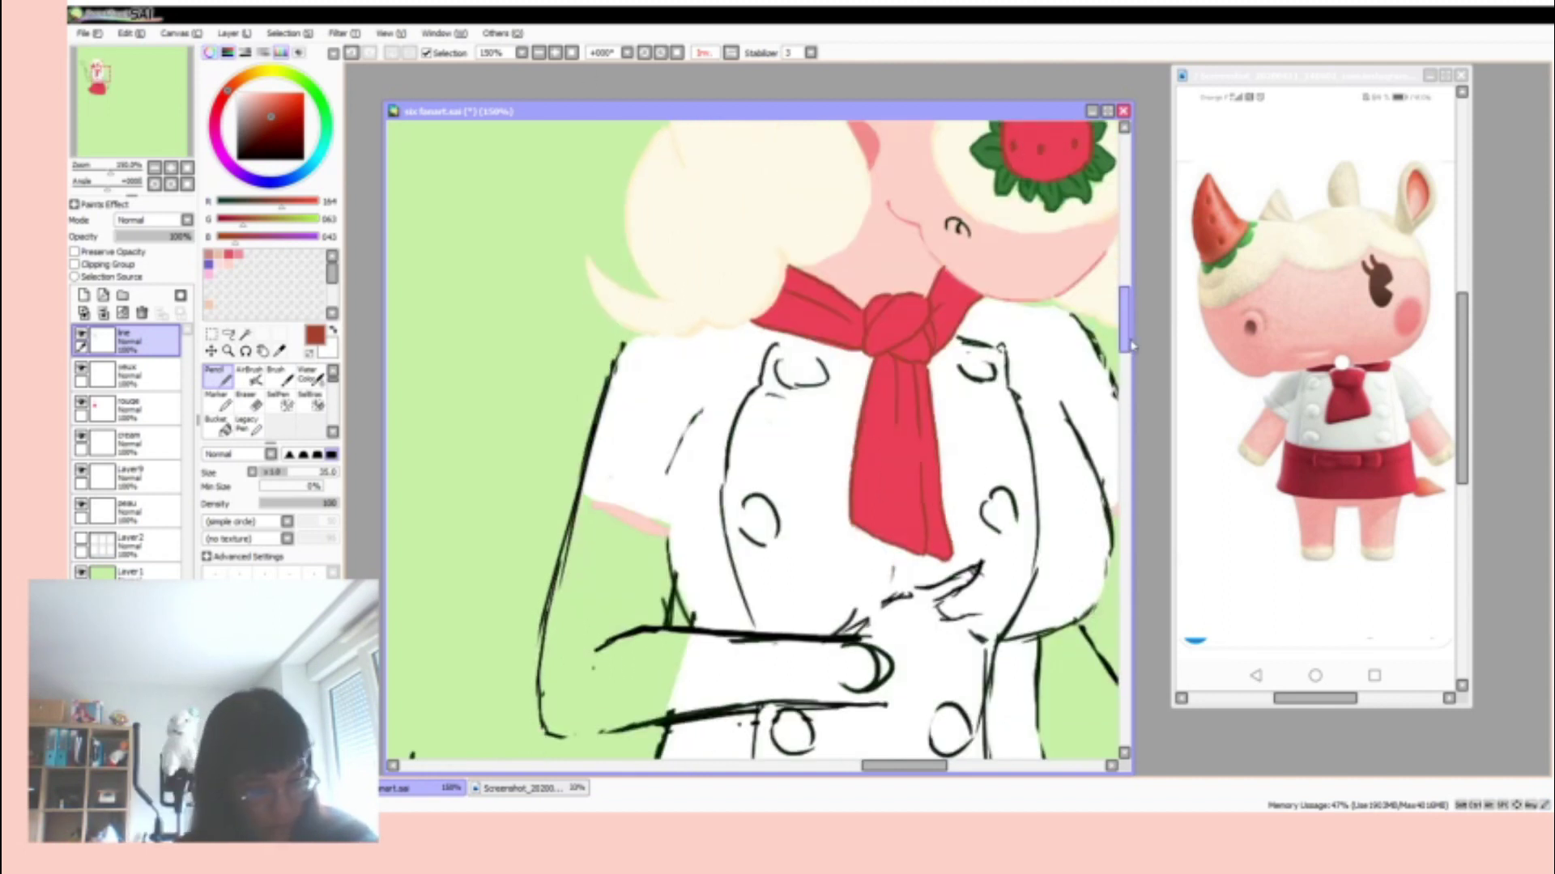
key("minus")
left_click(972, 538, "alt")
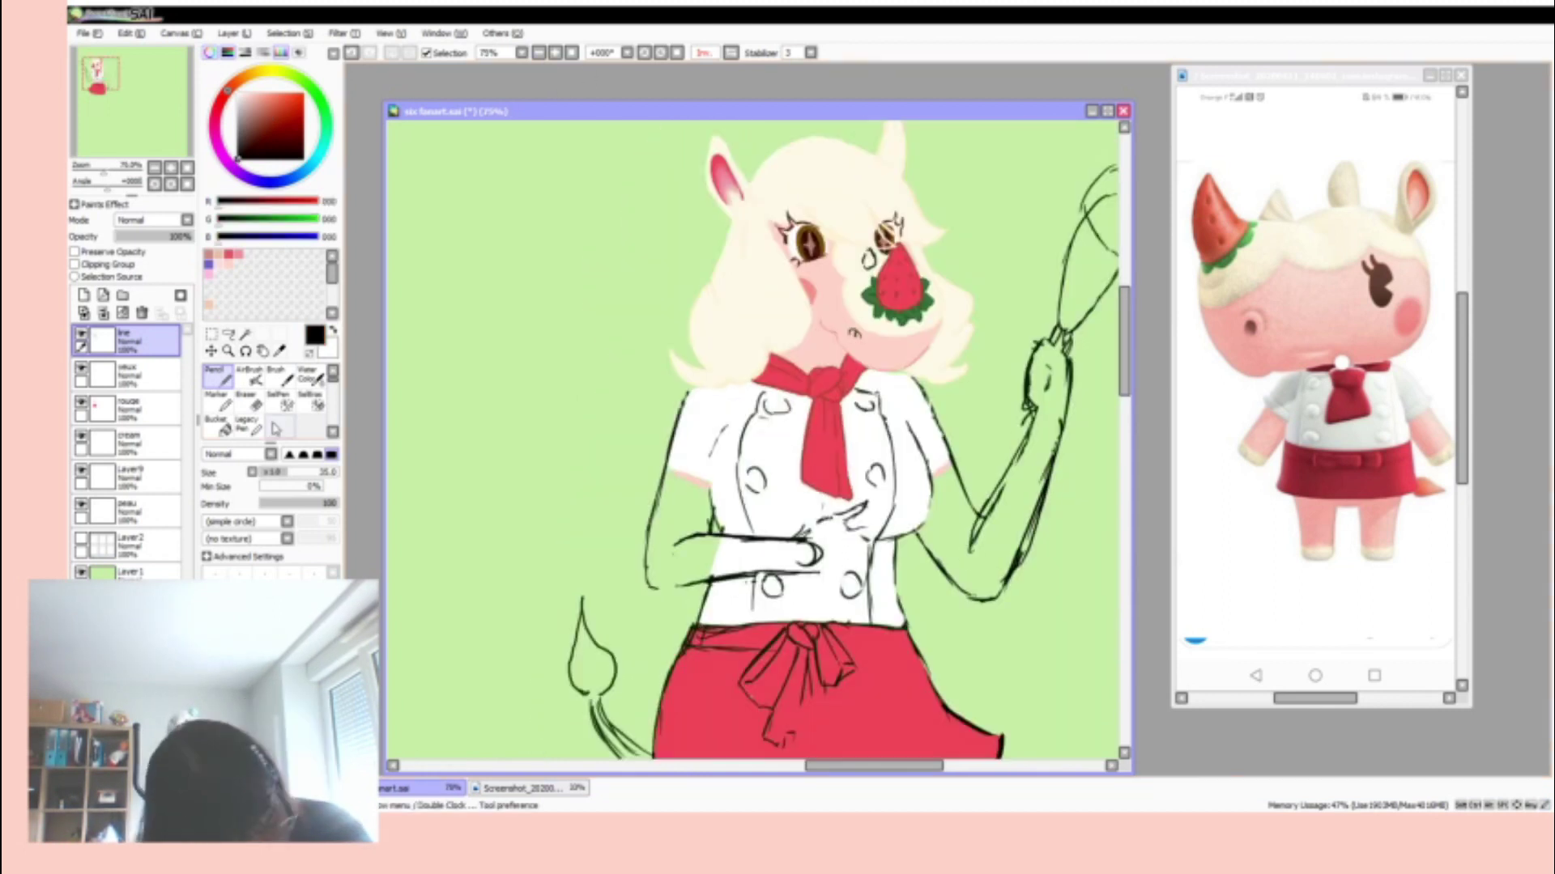
key("e")
key("n")
mouse_move(975, 555)
left_mouse_down()
mouse_move(951, 599)
mouse_move(972, 599)
left_mouse_up()
key("e")
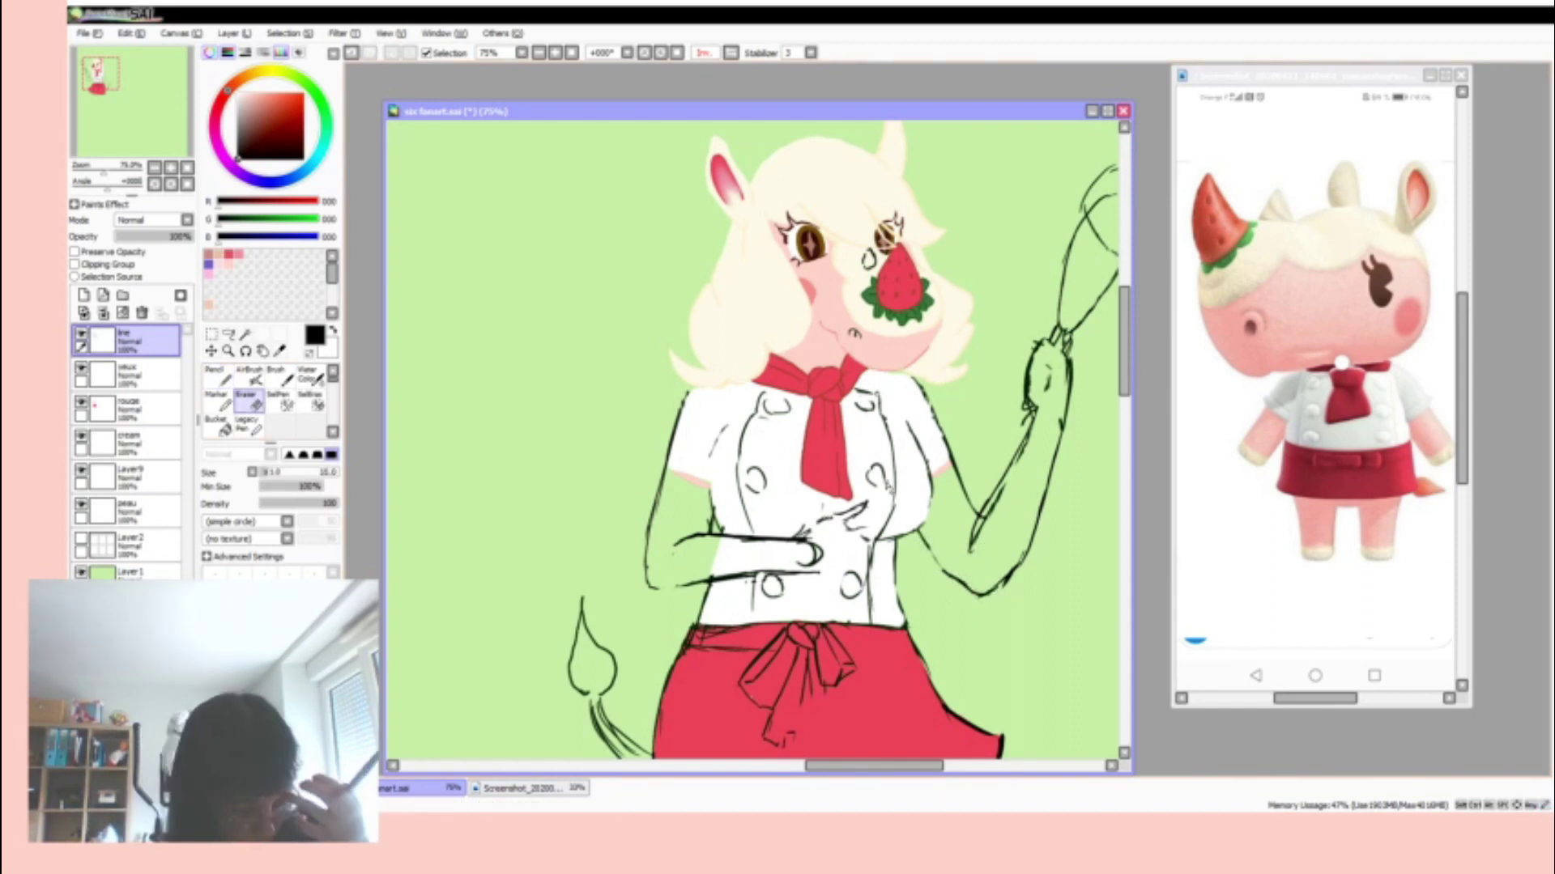
- Redraw the hand resting at the waist as a closed fist in black and erase the overlapping sketch lines
key("n")
mouse_move(842, 511)
left_mouse_down()
mouse_move(852, 570)
mouse_move(864, 526)
mouse_move(868, 549)
mouse_move(798, 523)
mouse_move(825, 571)
mouse_move(861, 507)
mouse_move(817, 528)
left_mouse_up()
key("e")
key("n")
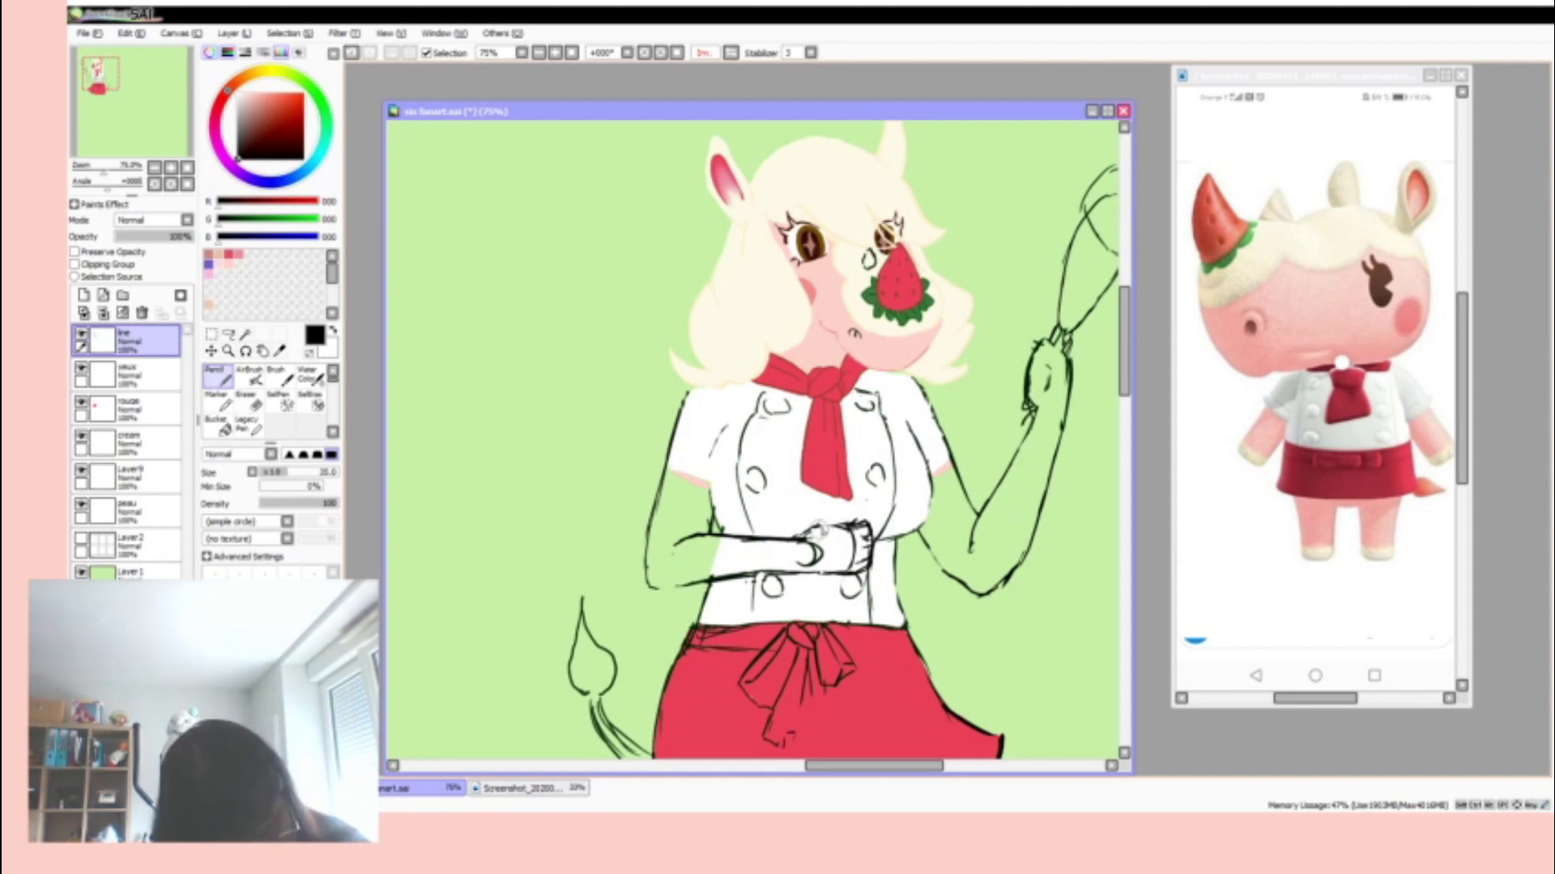
mouse_move(647, 596)
left_mouse_down()
mouse_move(744, 569)
mouse_move(690, 587)
left_mouse_up()
key("e")
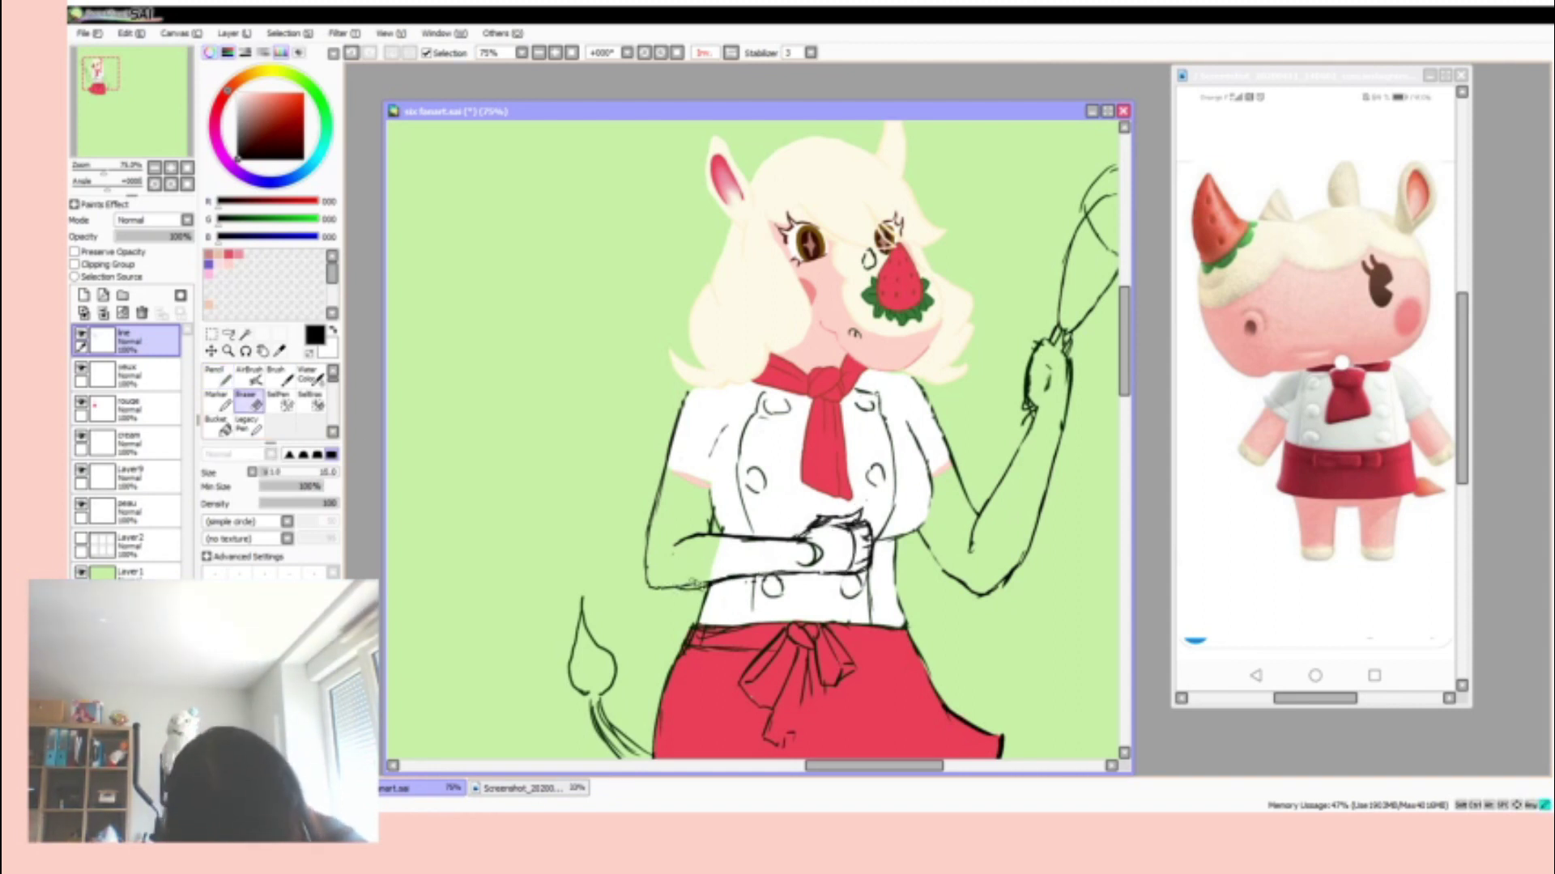
left_click_drag(834, 519, 804, 536)
left_click_drag(766, 538, 735, 540)
- Move the peau layer above the white clothing layer and fill the bent arm and its fist with skin pink
left_click(127, 510)
key("n")
left_click_drag(684, 495, 661, 522)
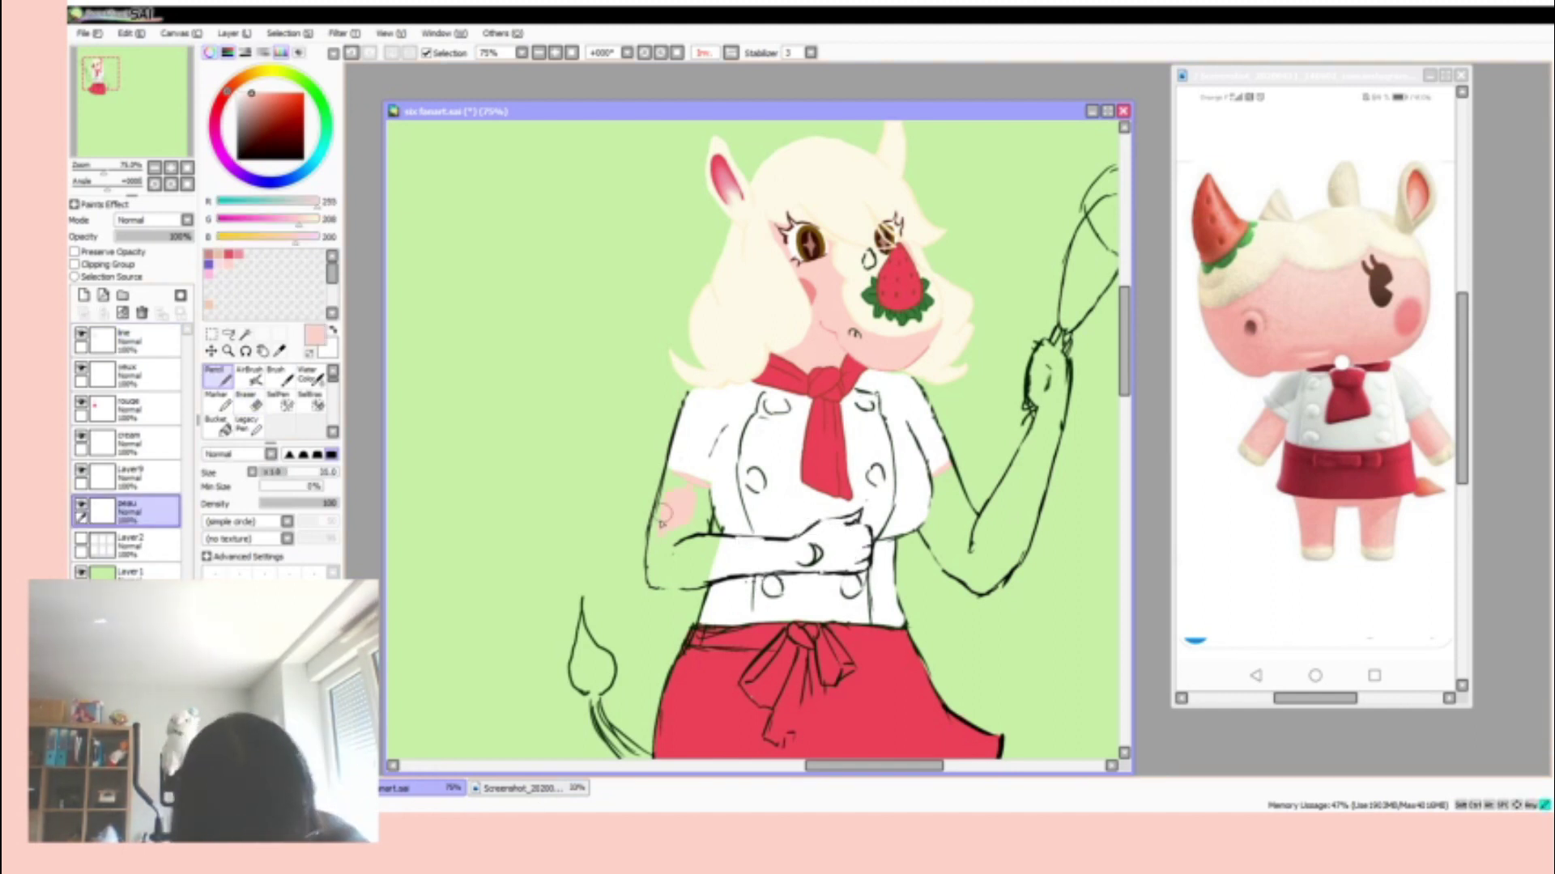
left_click_drag(127, 510, 127, 473)
mouse_move(712, 562)
left_mouse_down()
mouse_move(791, 559)
mouse_move(850, 546)
mouse_move(829, 562)
mouse_move(864, 542)
mouse_move(842, 519)
left_mouse_up()
left_click_drag(801, 534, 855, 516)
left_click_drag(802, 567, 696, 573)
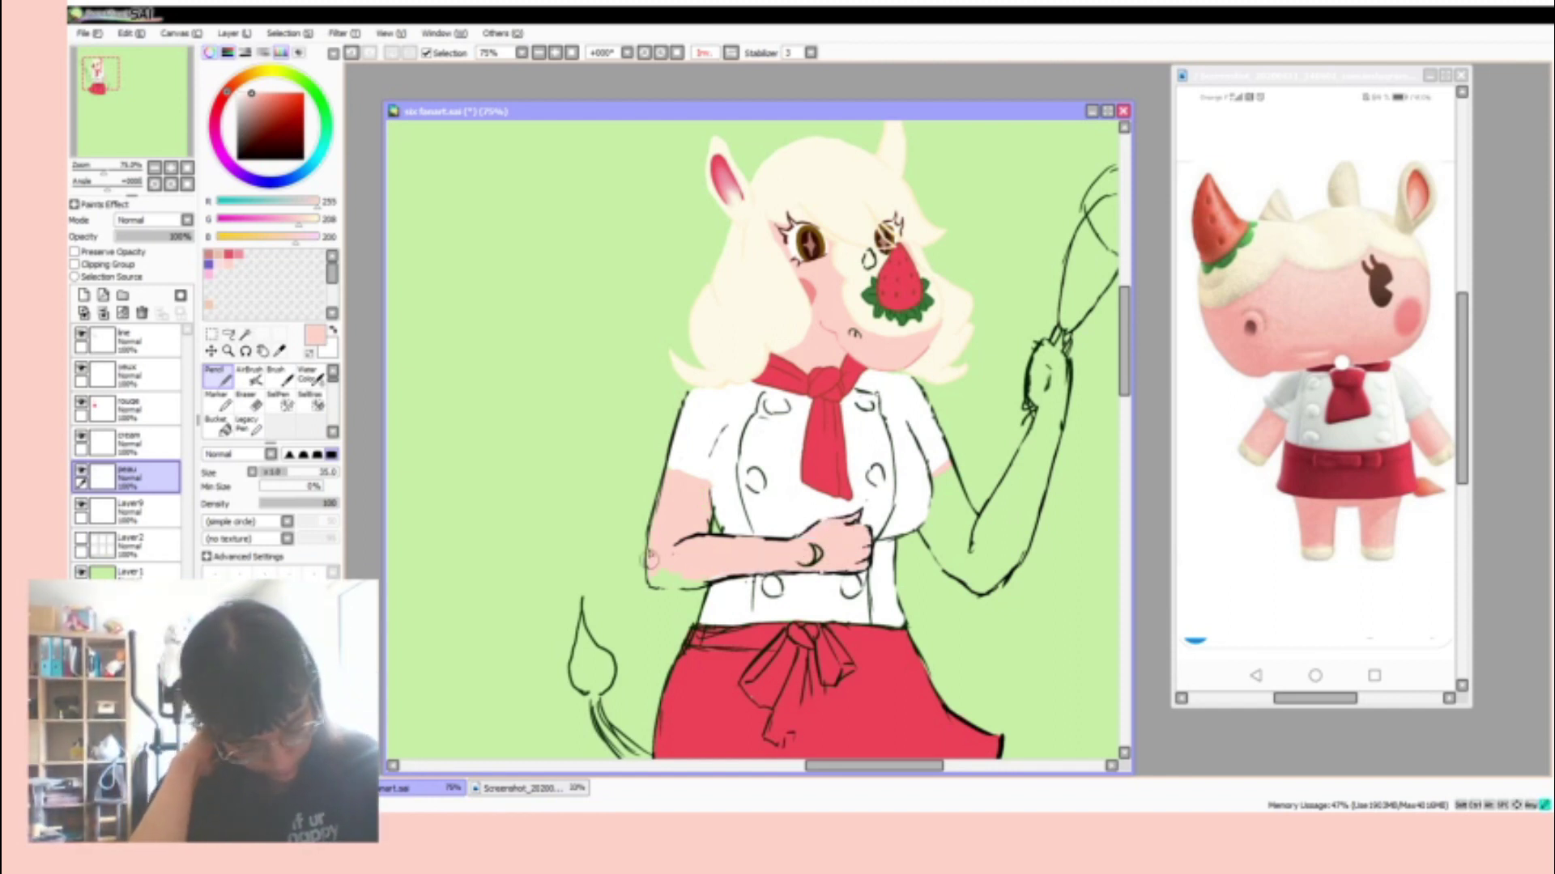
- Fill the tail's stem, the raised arm and its hand with skin pink on the peau layer
scroll(921, 529, "down", 5)
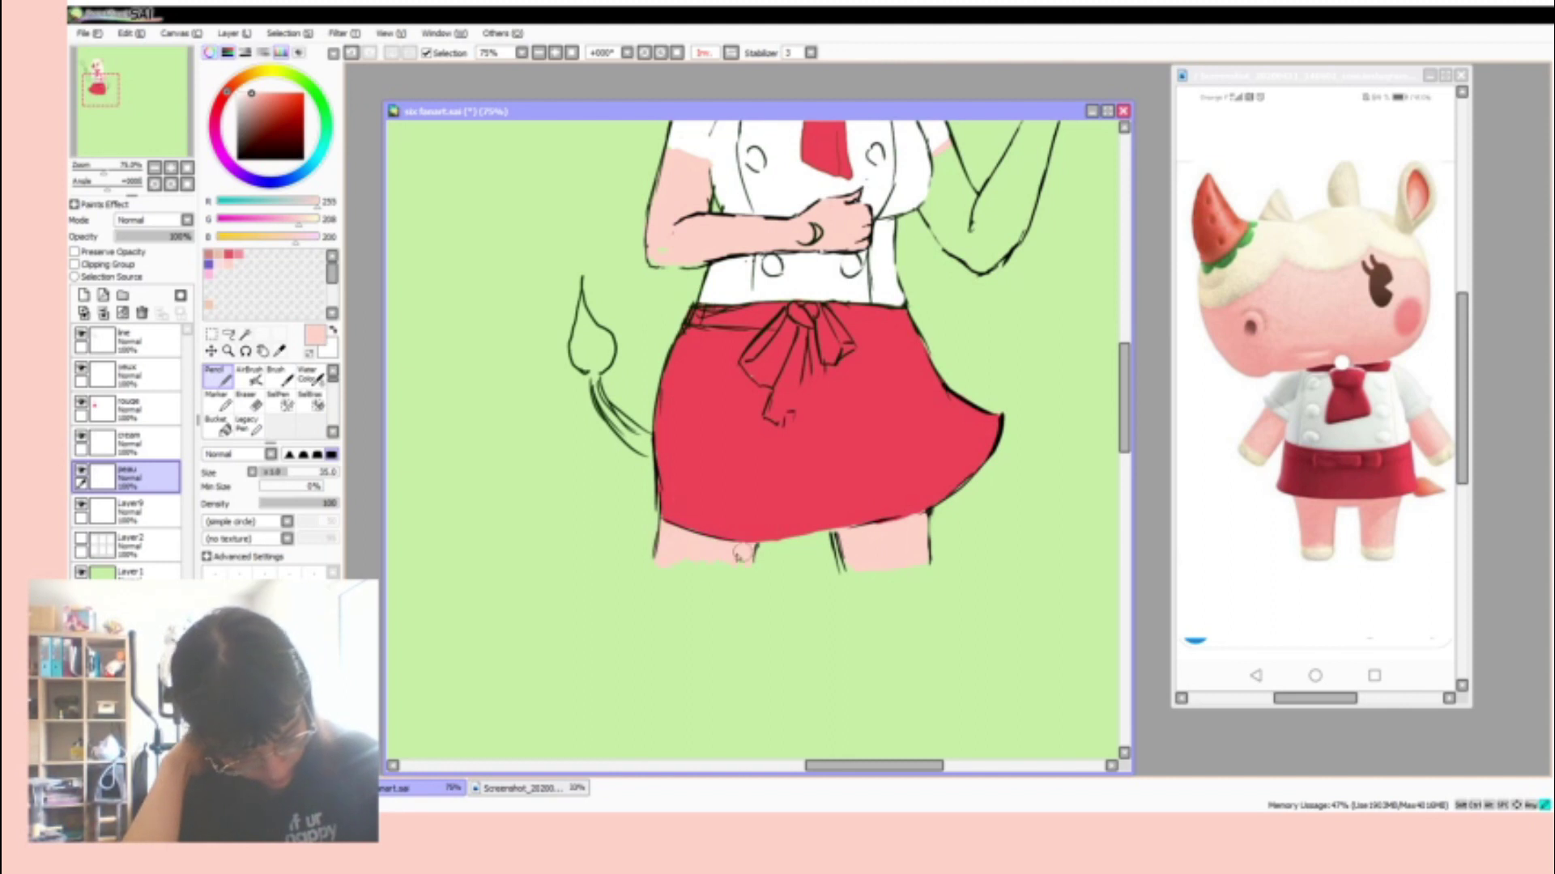
scroll(619, 367, "up", 3)
left_click_drag(1004, 385, 1053, 312)
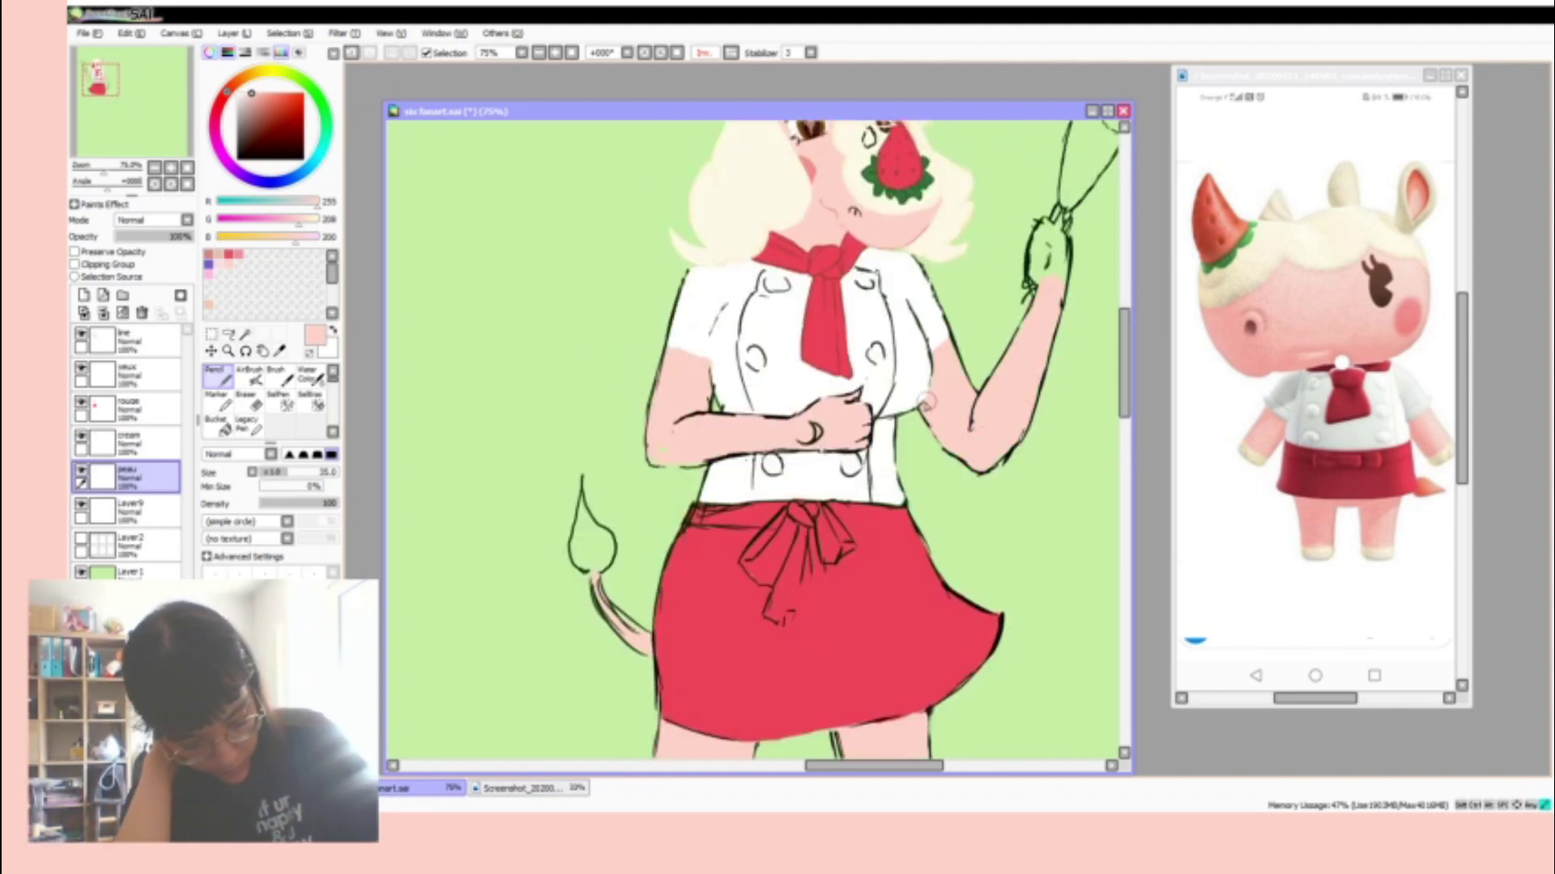
scroll(1138, 366, "up", 1)
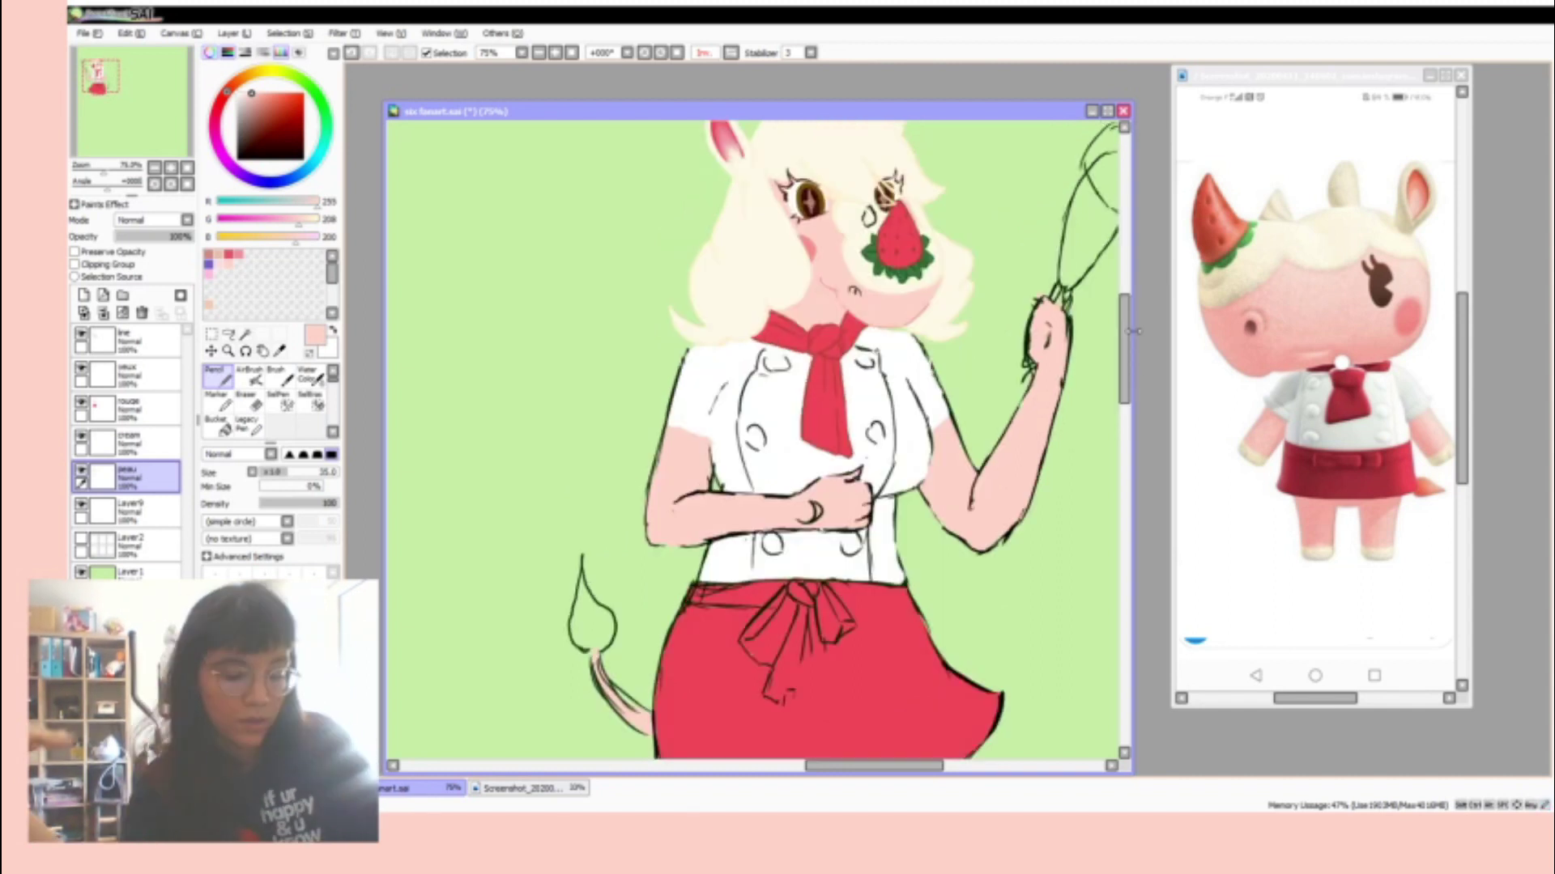
- Redraw the black front seam line beside the jacket's buttons in light grey (234, 234, 234) on the line layer
left_click(130, 510)
left_click(173, 347)
key("ctrl+plus")
mouse_move(735, 312)
left_mouse_down()
mouse_move(711, 381)
mouse_move(746, 496)
left_mouse_up()
key("ctrl+z")
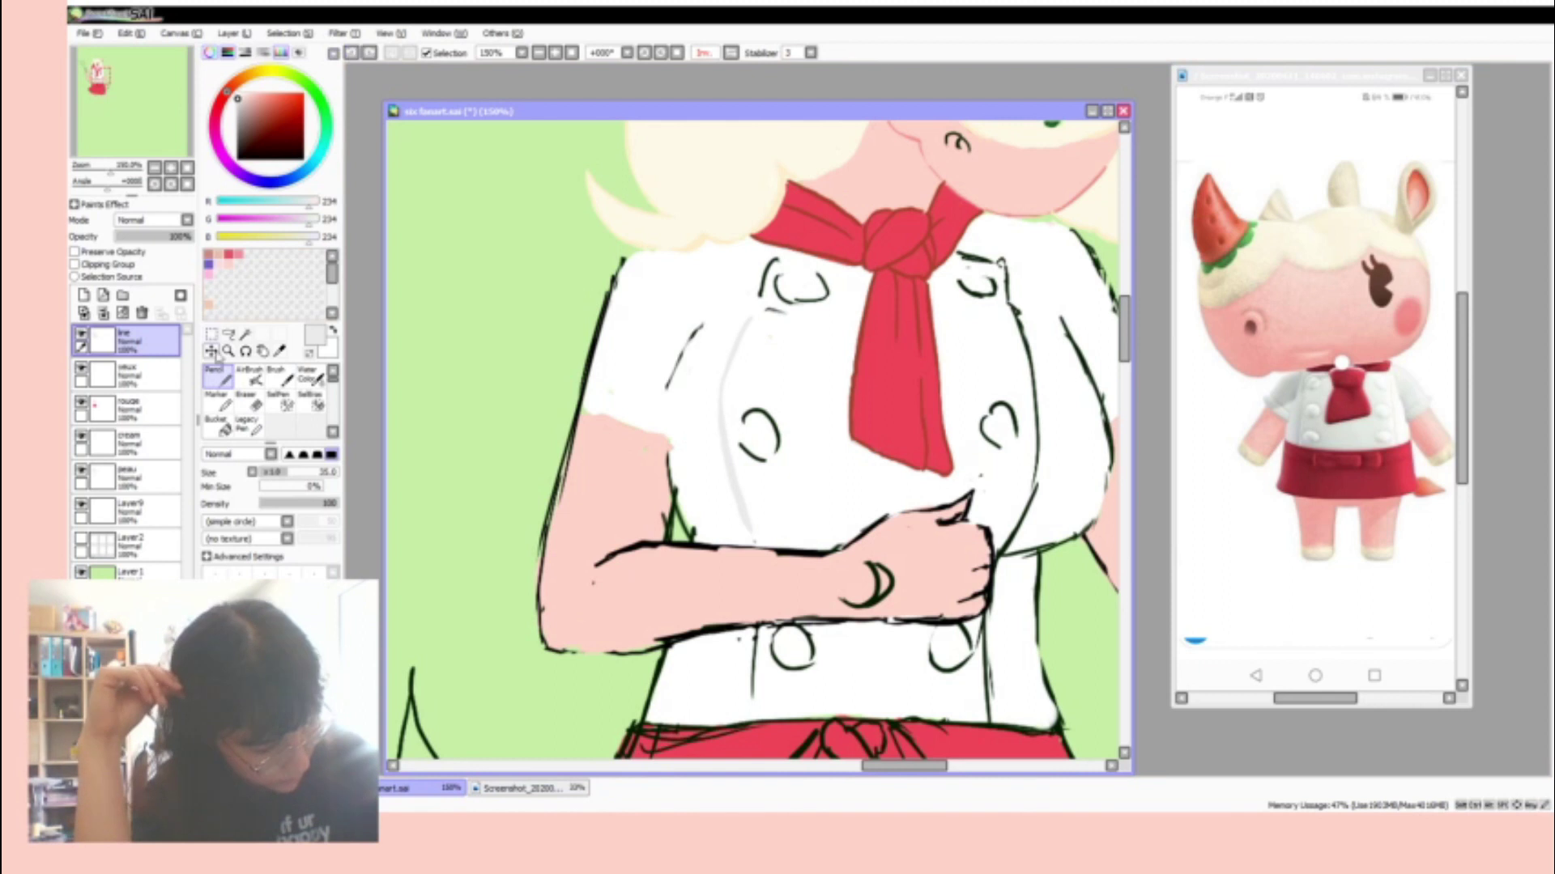
- Clean up the shirt's white fill on the vet layer and the skin edges around the sleeves and chest on the peau layer
key("ctrl+minus")
key("ctrl+minus")
key("ctrl+minus")
key("ctrl+plus")
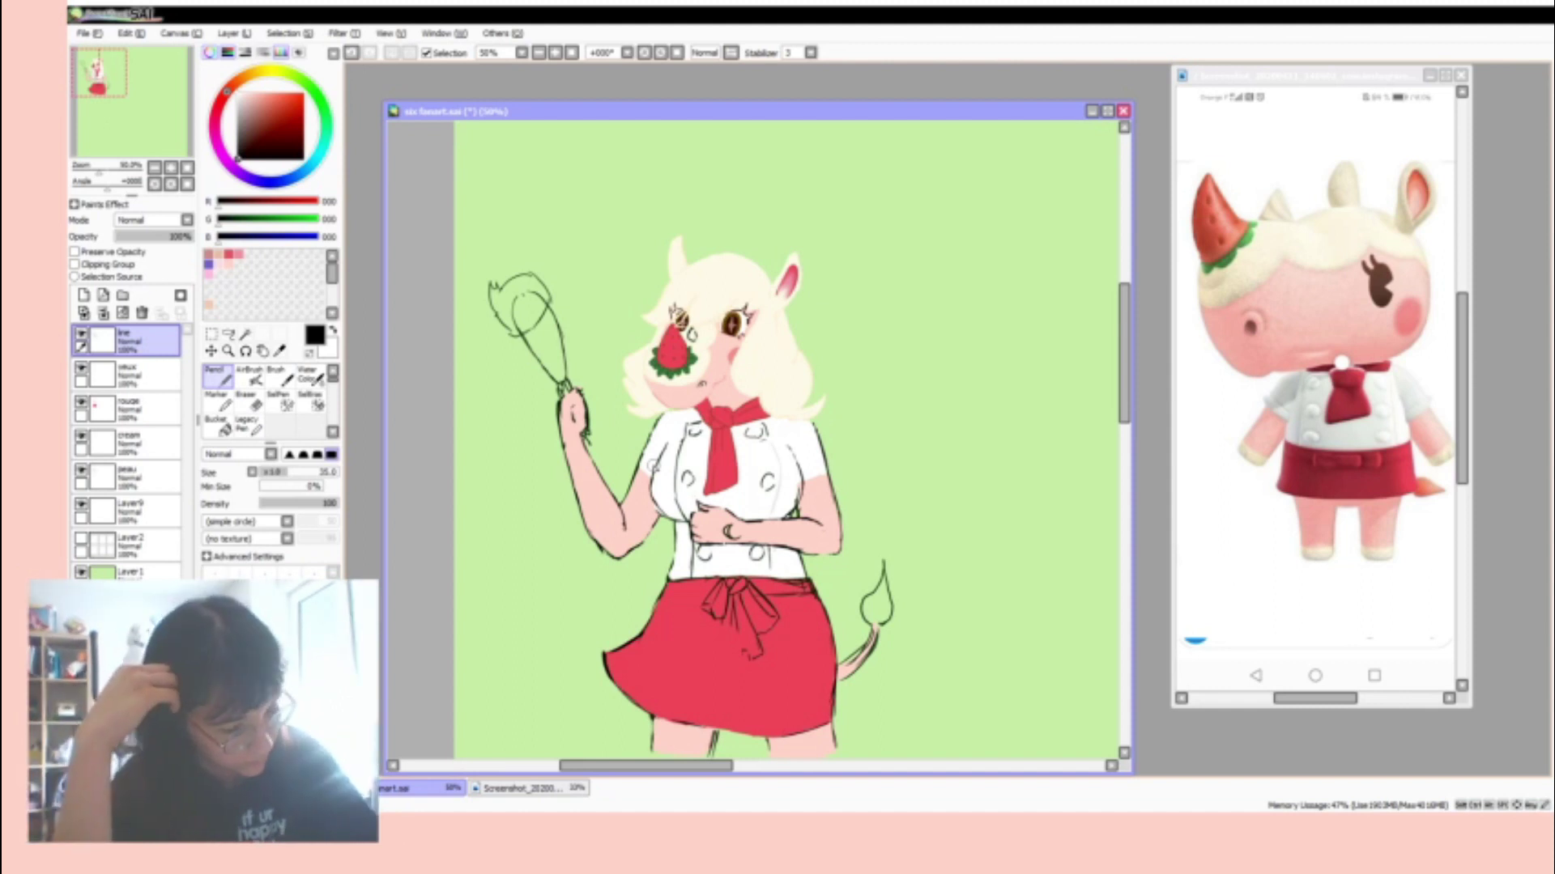
key("ctrl+plus")
key("e")
left_click(130, 476)
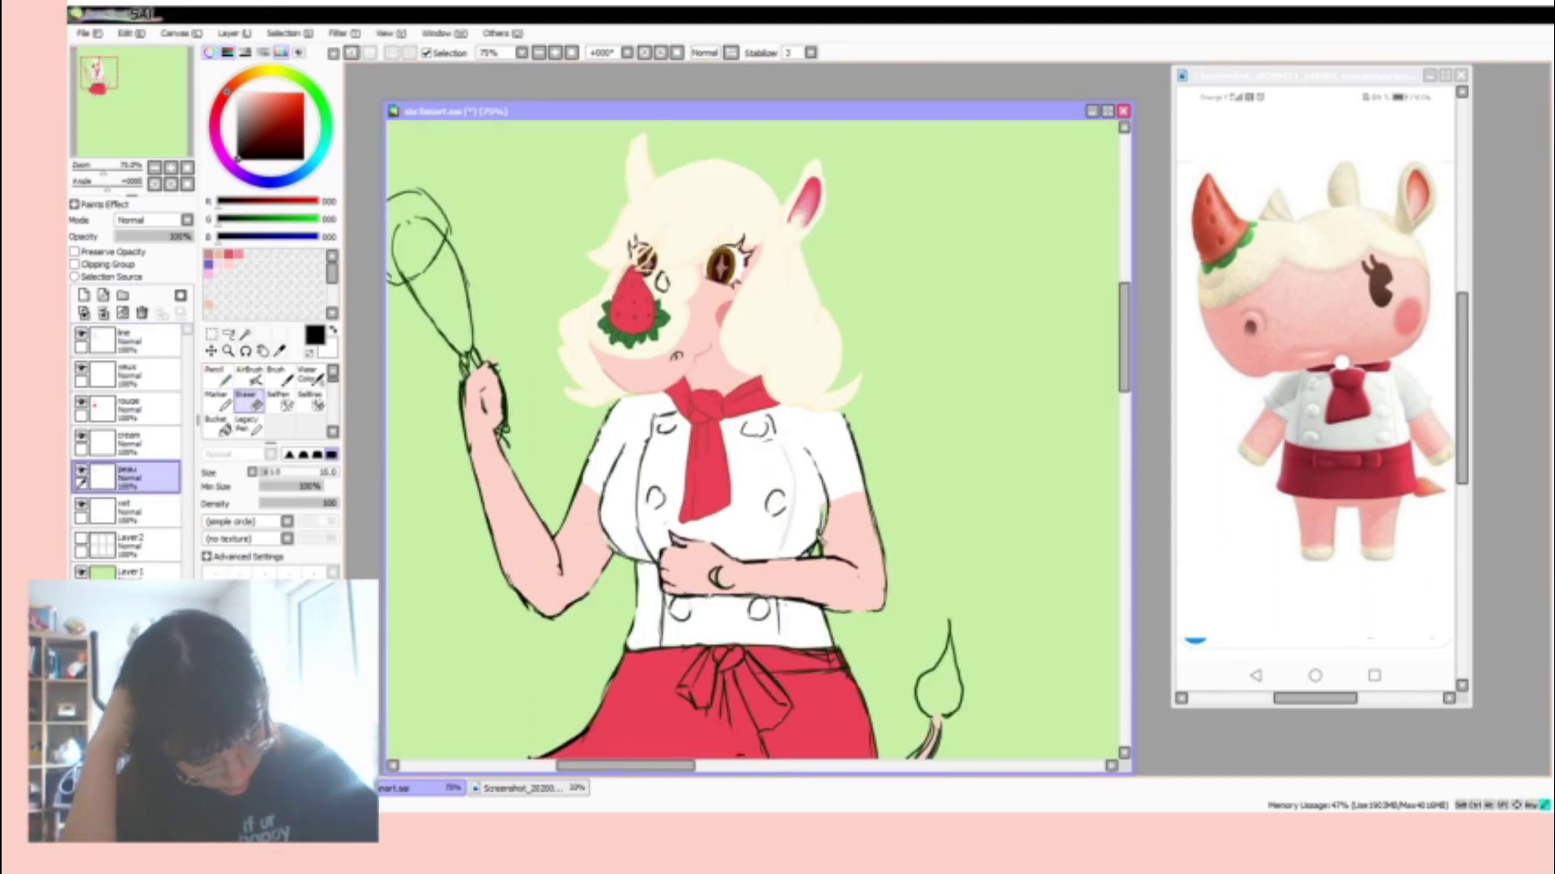
left_click(129, 340)
left_click(129, 510)
key("x")
key("n")
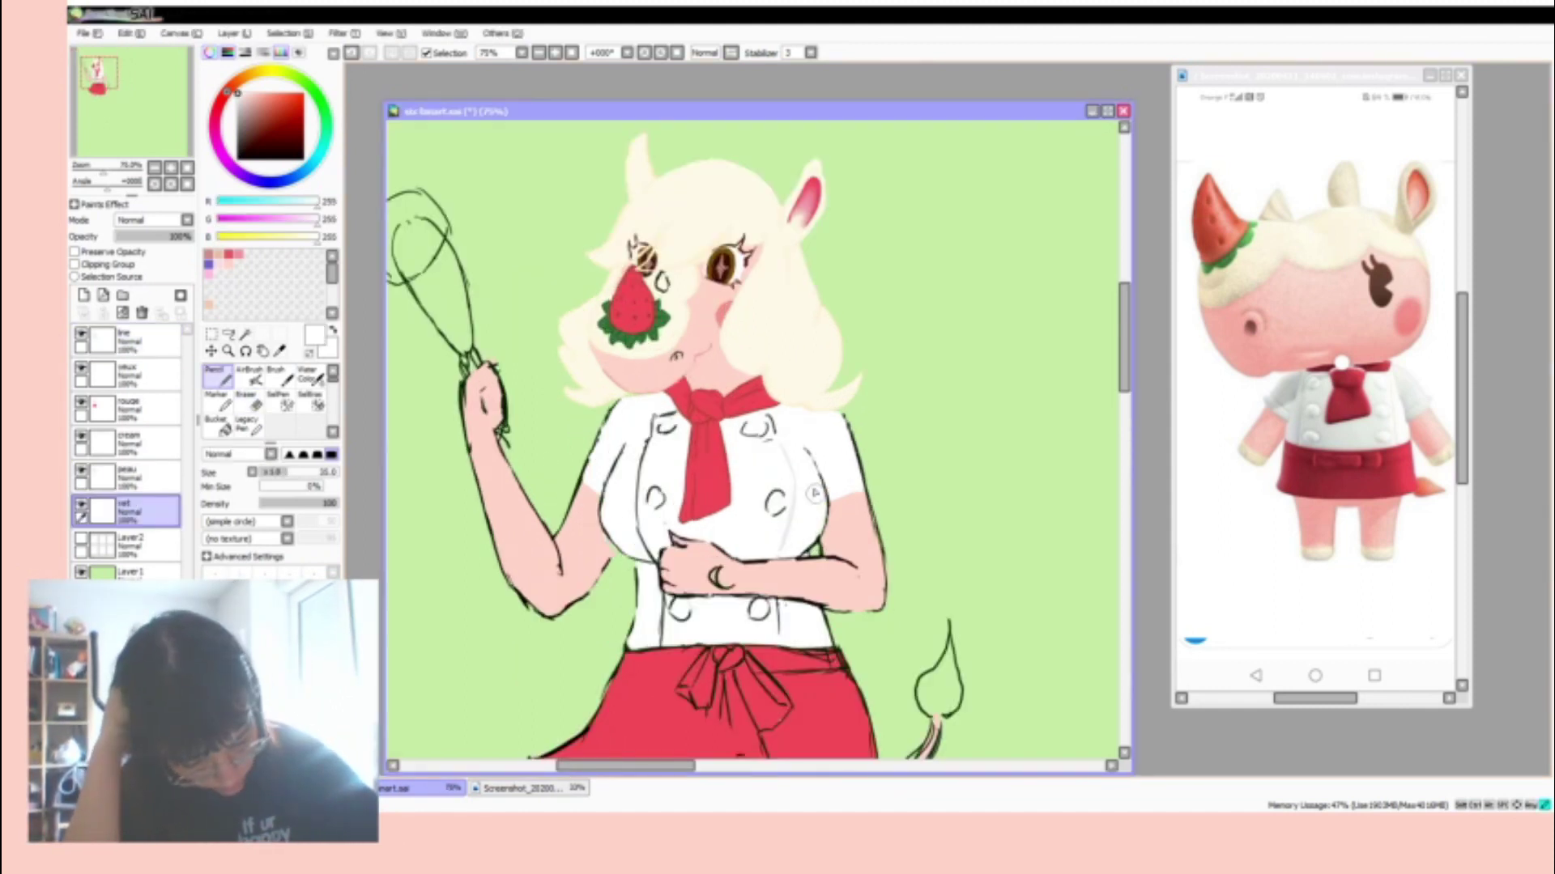
left_click(564, 518, "alt")
key("e")
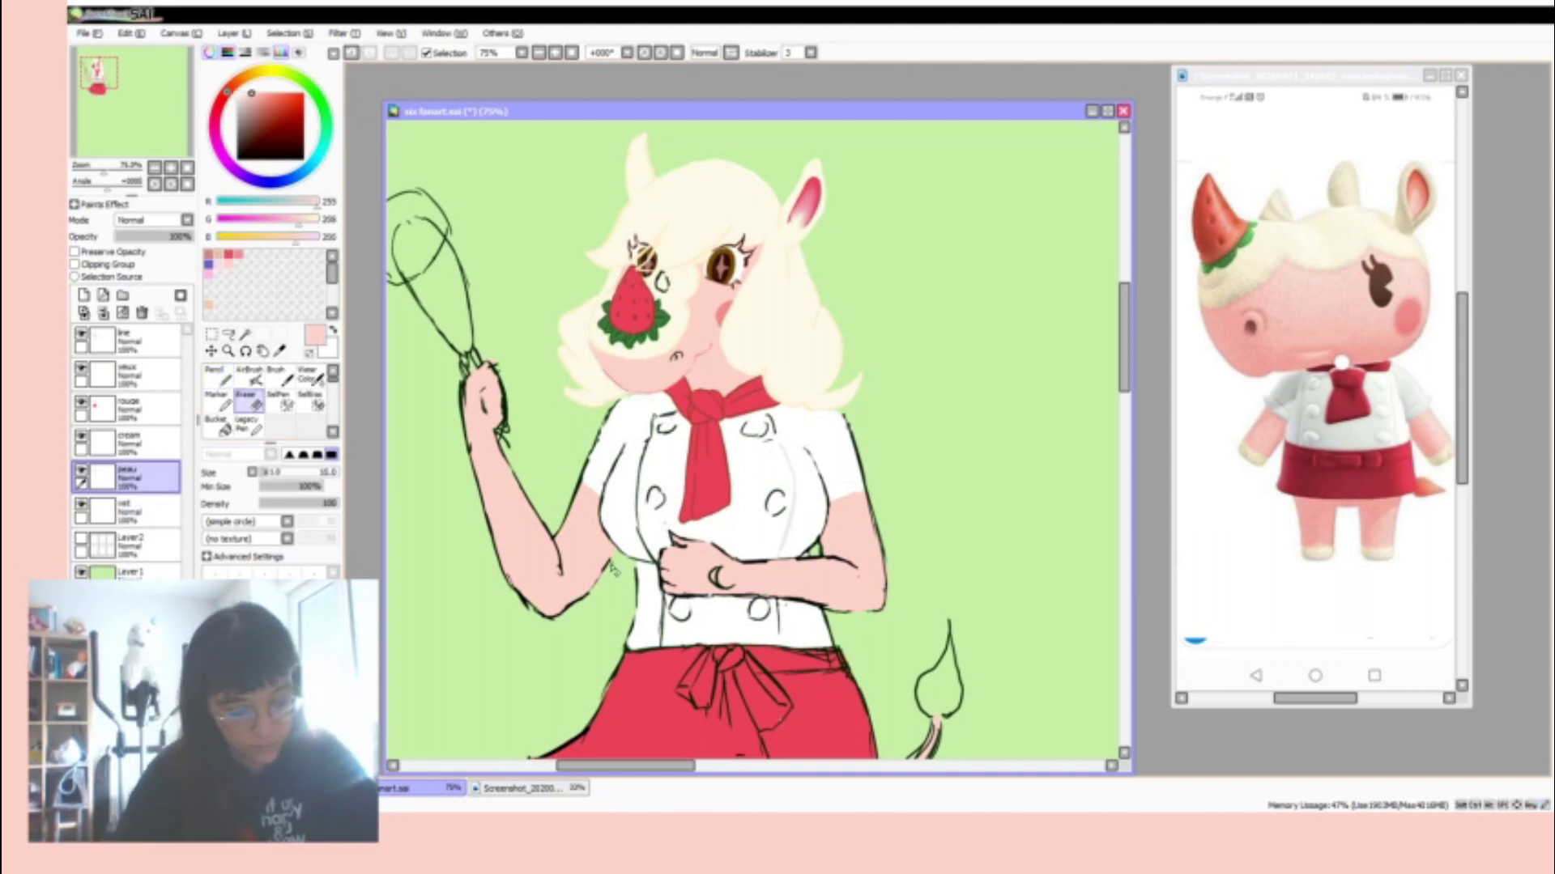
left_click(613, 570, "alt")
- Redraw the jacket's other front seam line and one upper button in light grey on the line layer, erasing their black strokes
left_click(129, 340)
left_click(214, 377)
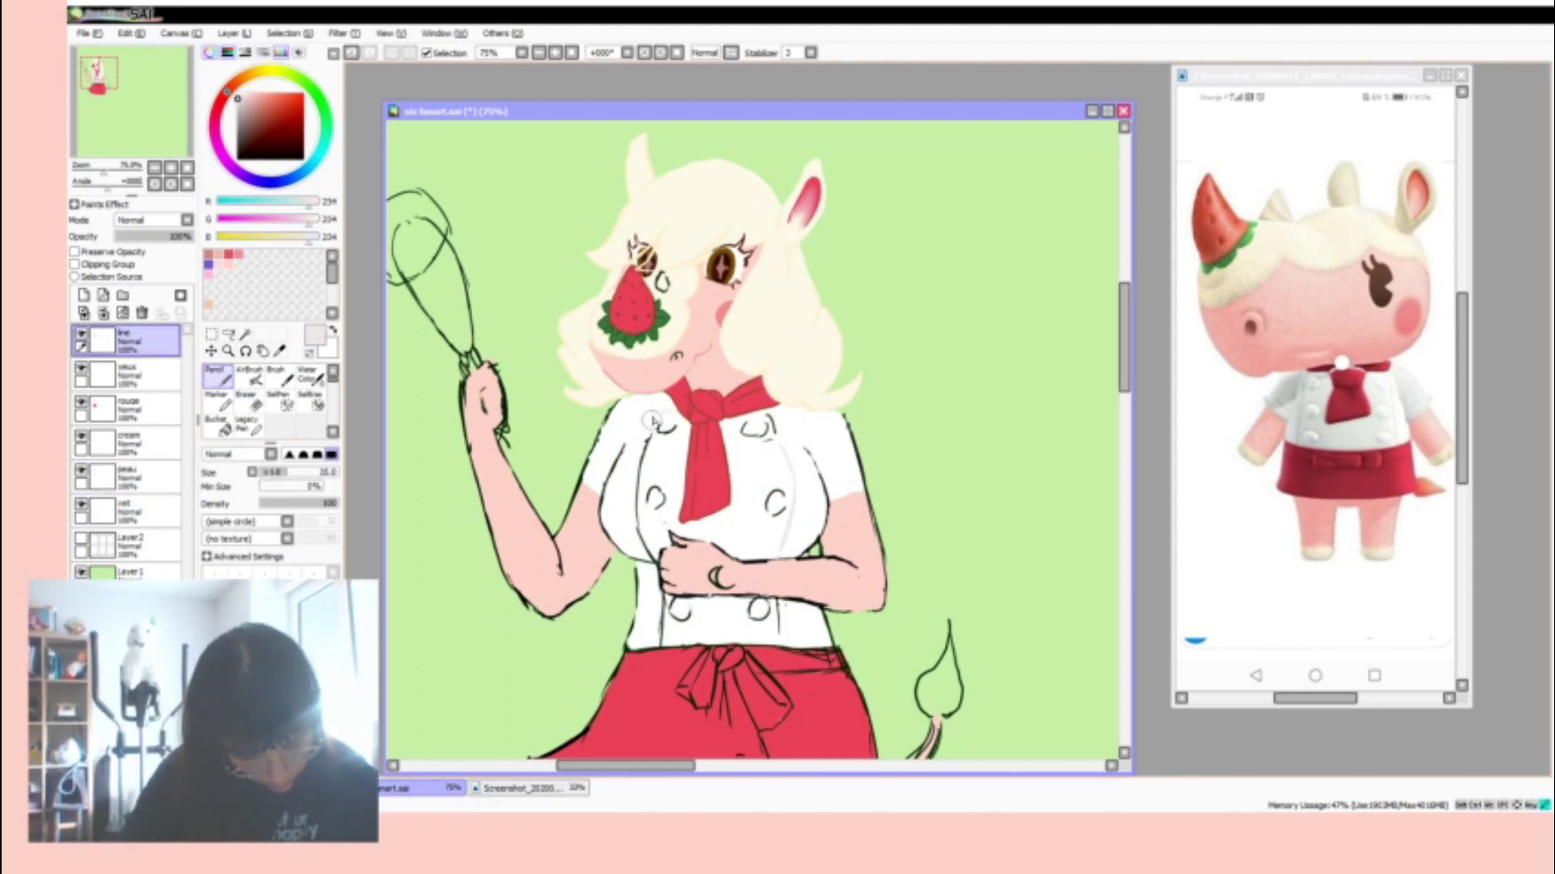
key("e")
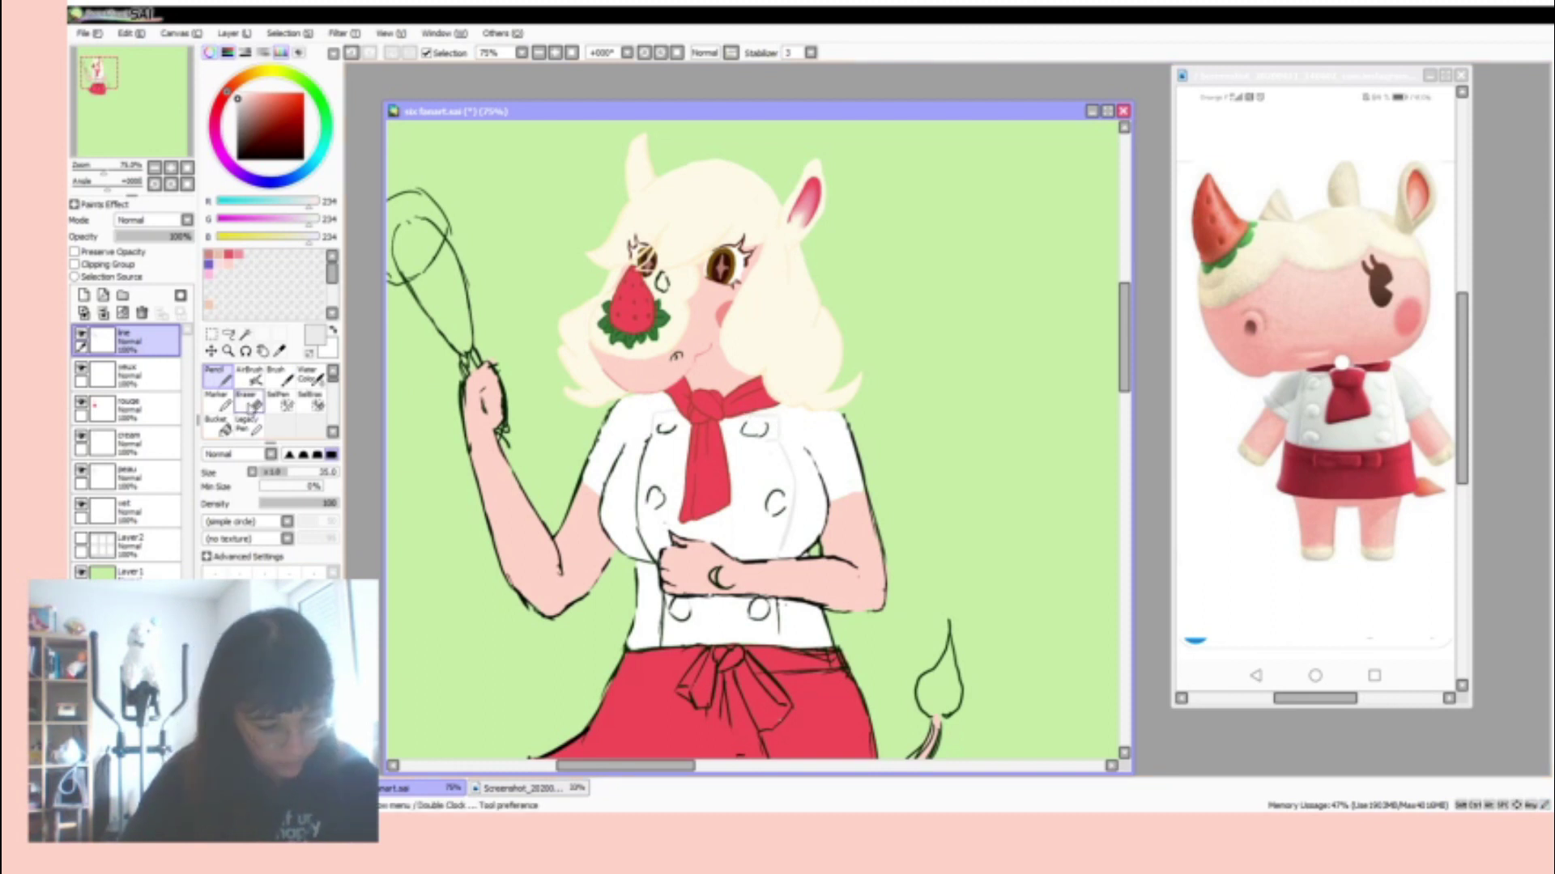
key("l")
left_click_drag(662, 415, 658, 421)
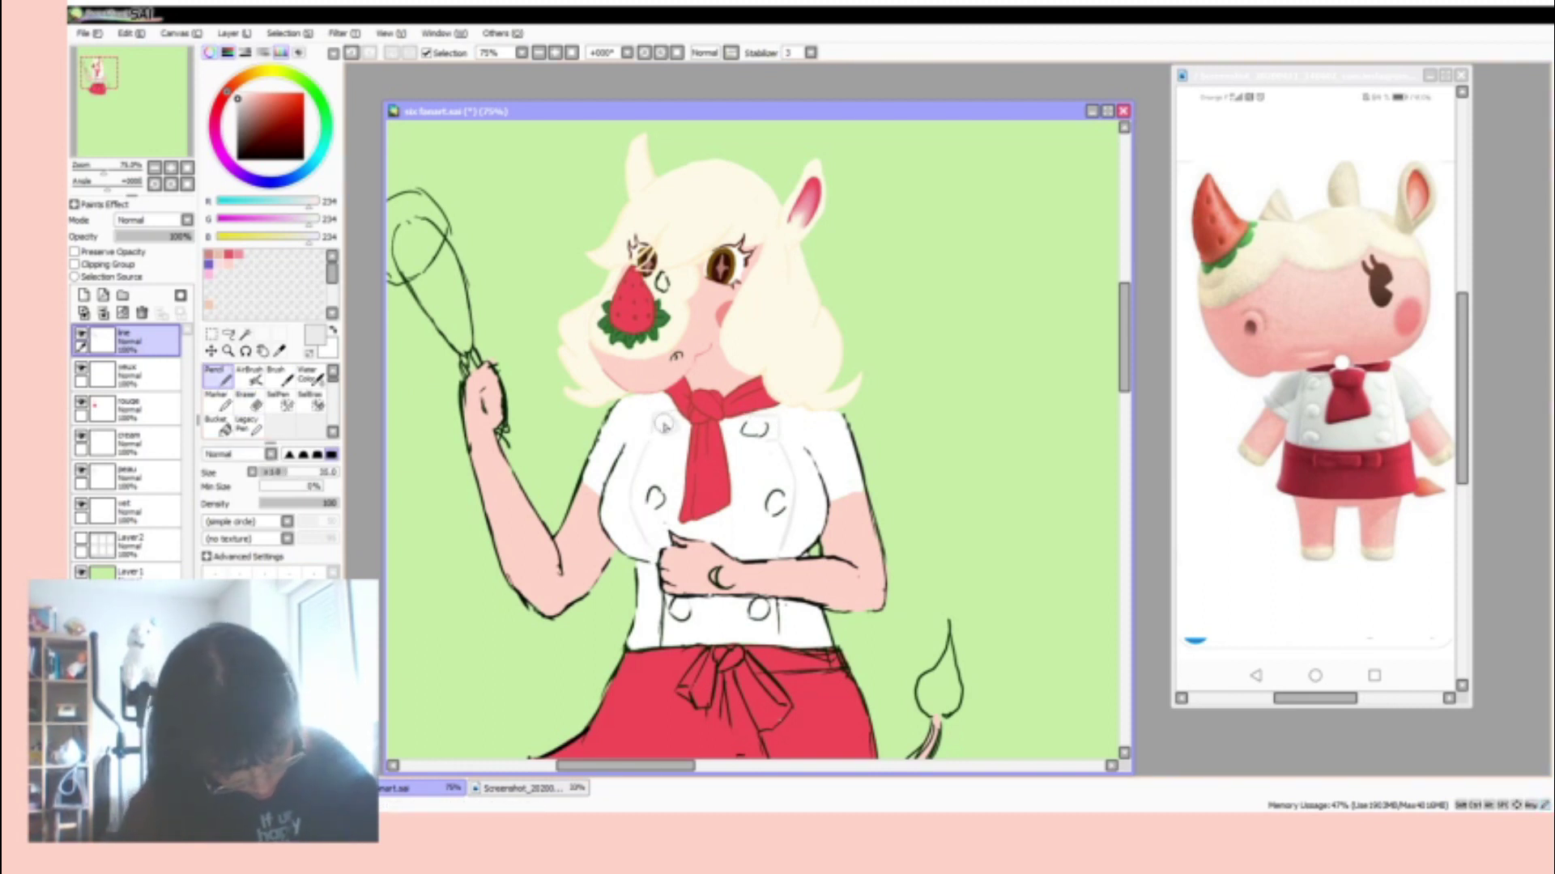
- Copy the light grey button onto the other chest button positions and erase the black button outlines there
left_click(211, 350)
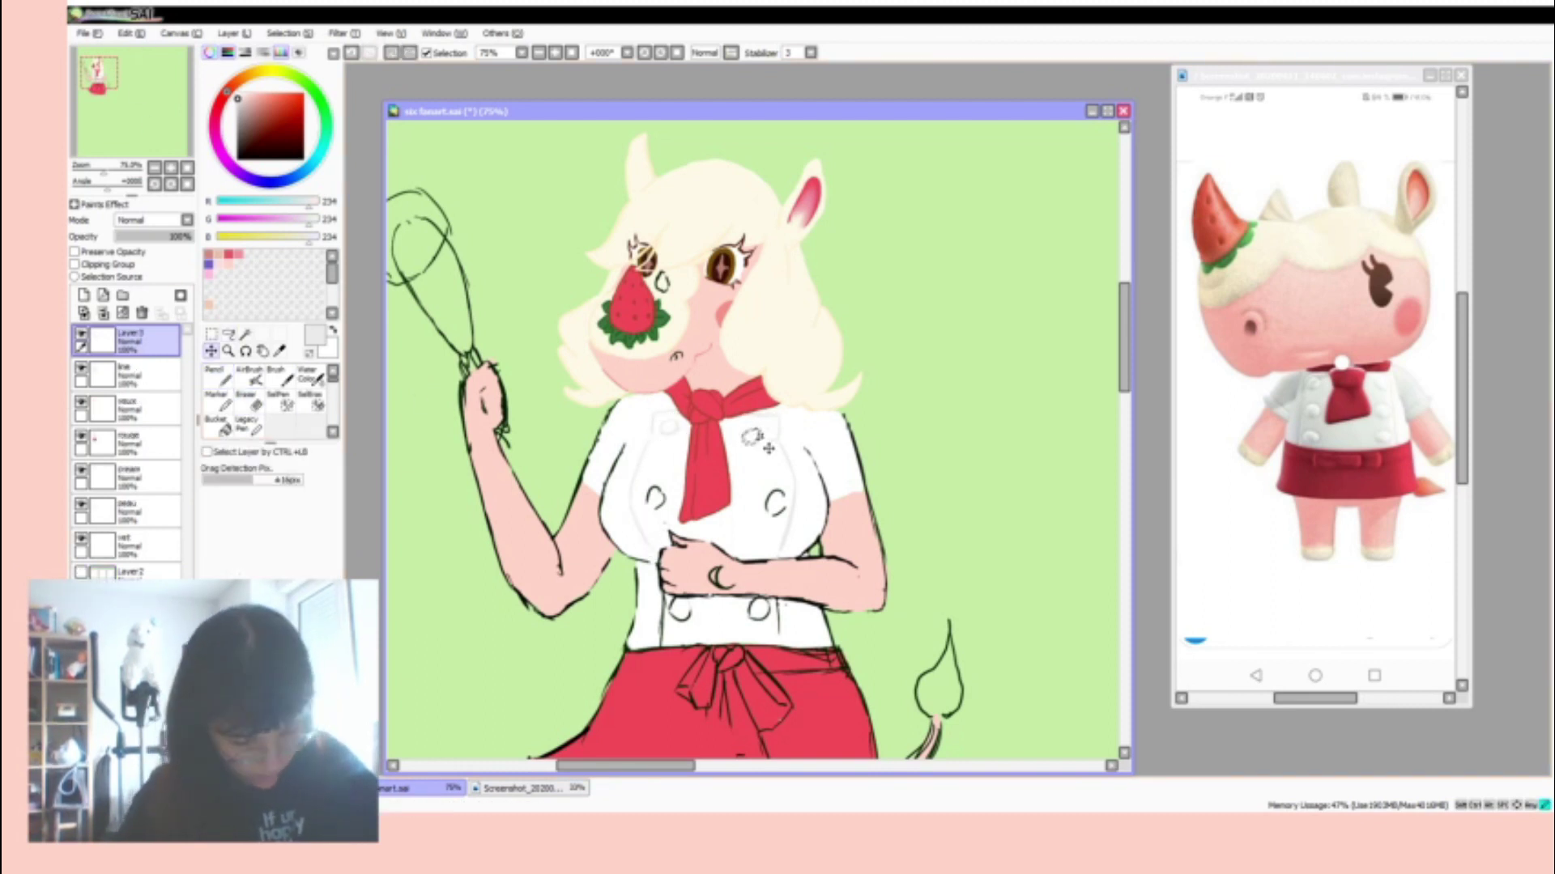
key("e")
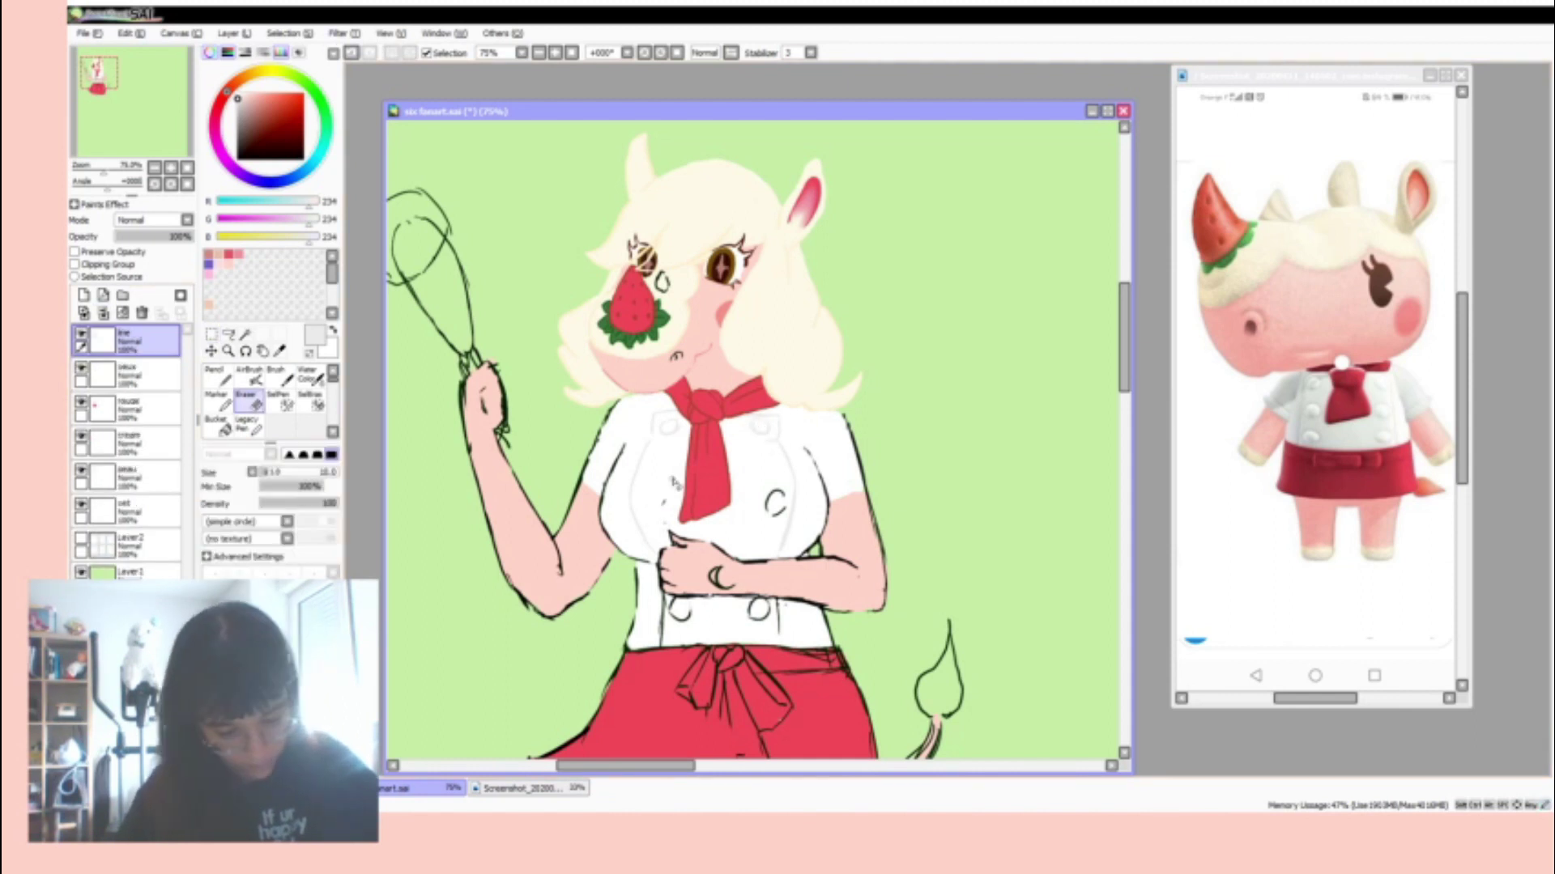
left_click_drag(770, 489, 779, 510)
- Replace the black outlines of the chest, shoulders and sleeves with light grey ones and erase the black lines along the waist sides
mouse_move(648, 494)
left_mouse_down()
mouse_move(659, 514)
mouse_move(603, 525)
left_mouse_up()
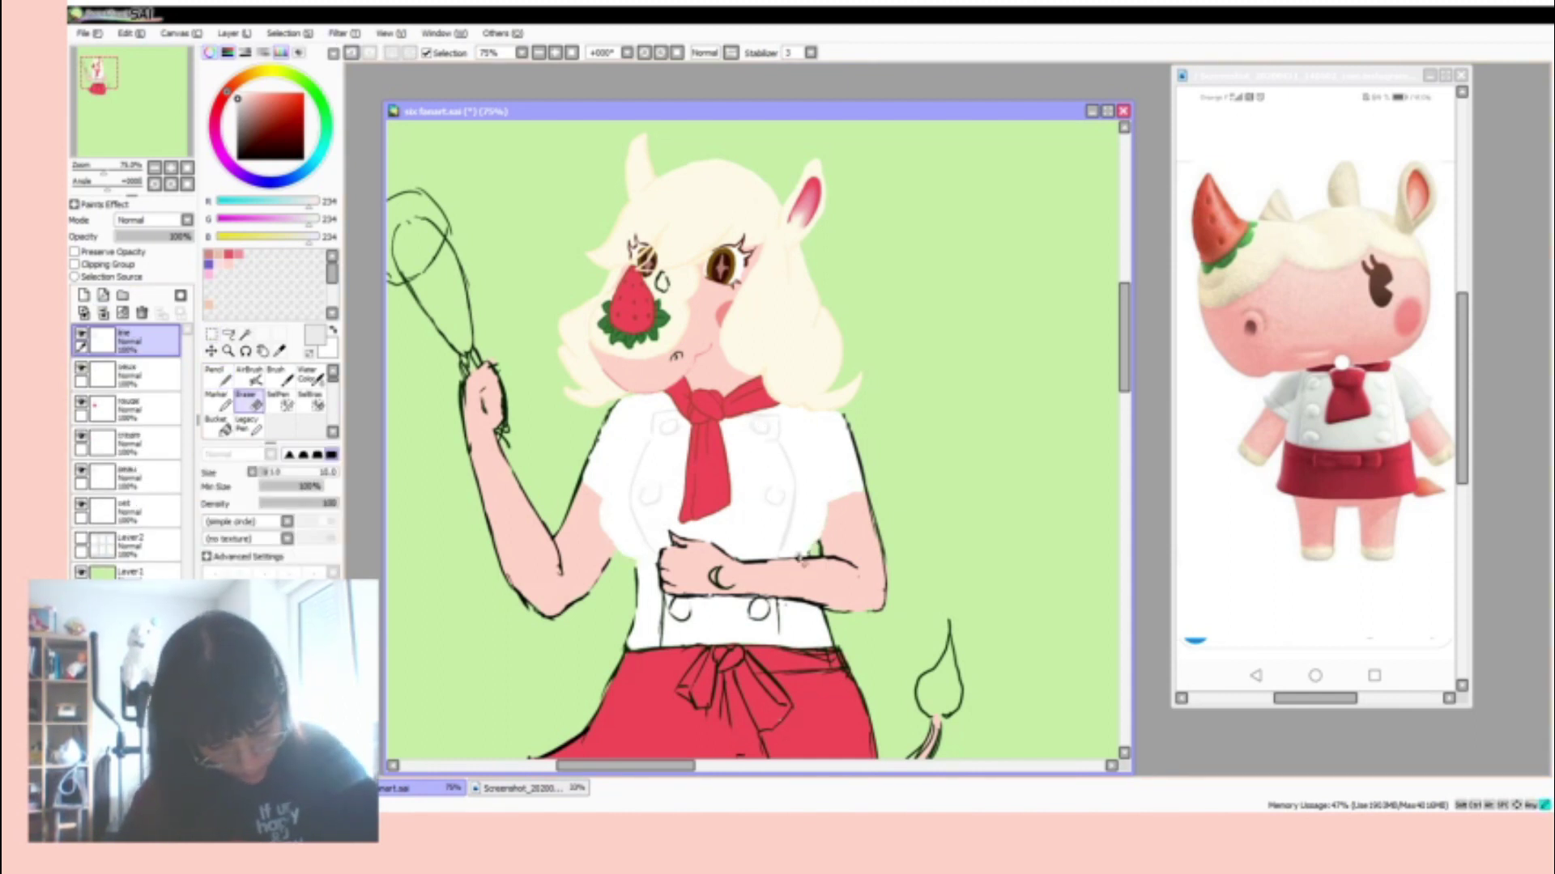
key("n")
key("x")
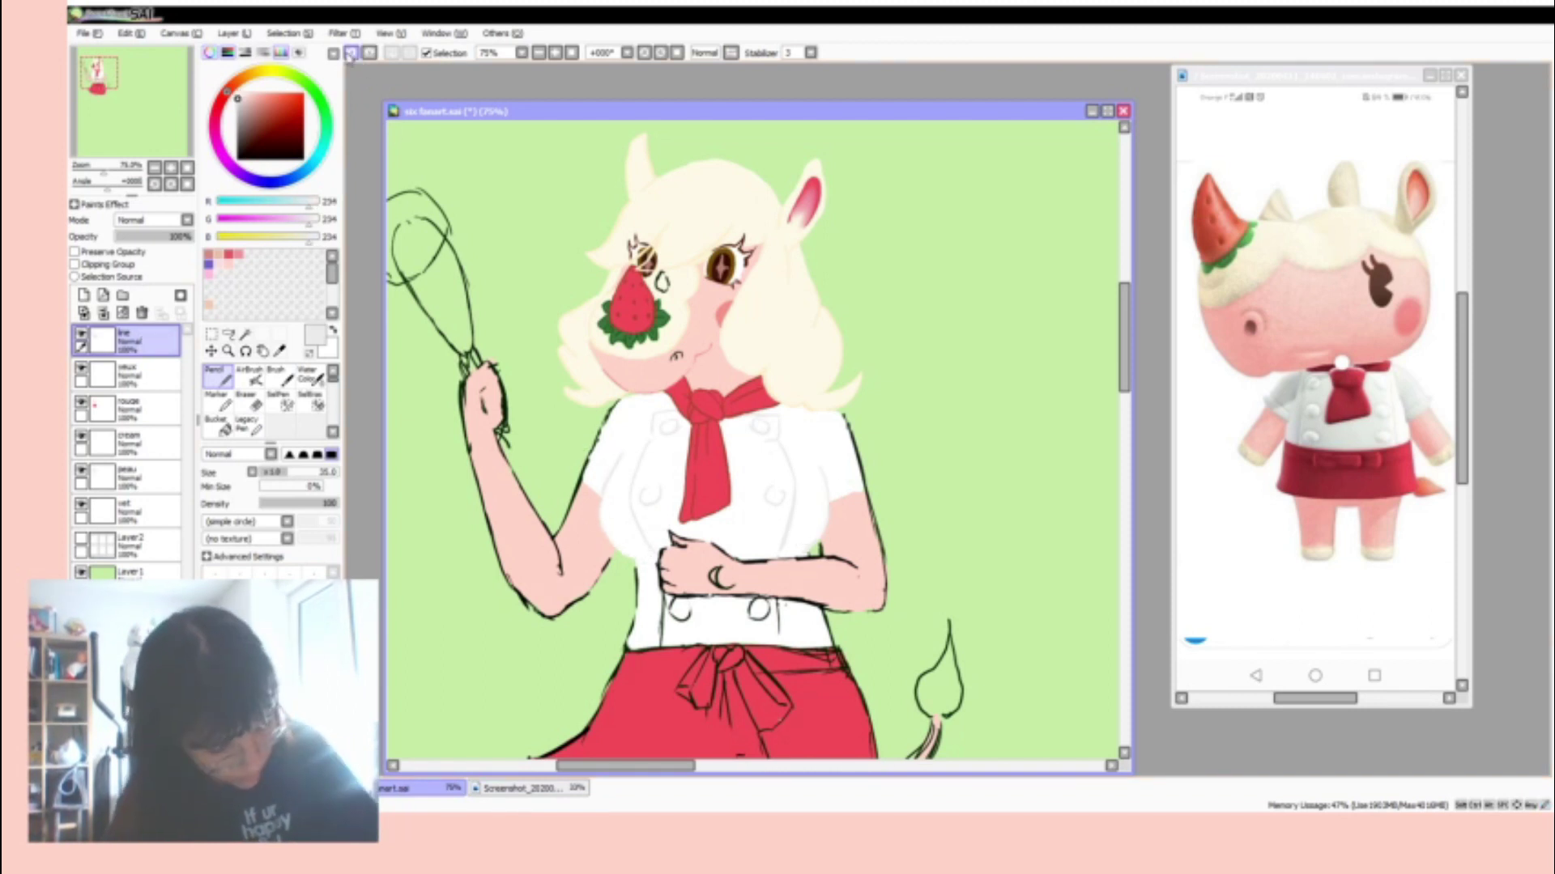
key("e")
key("n")
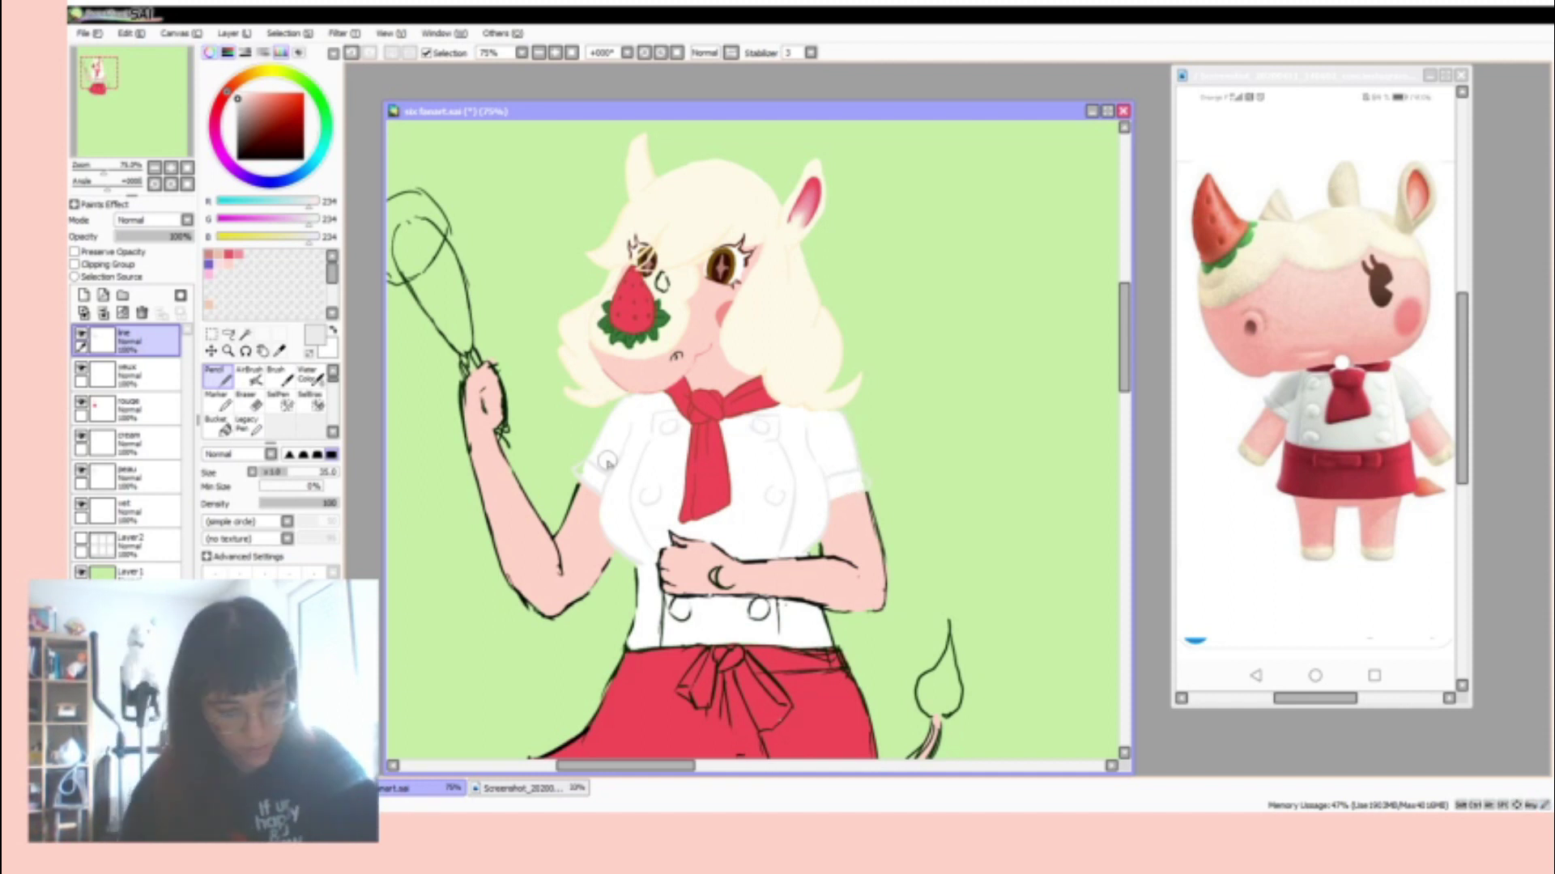
key("e")
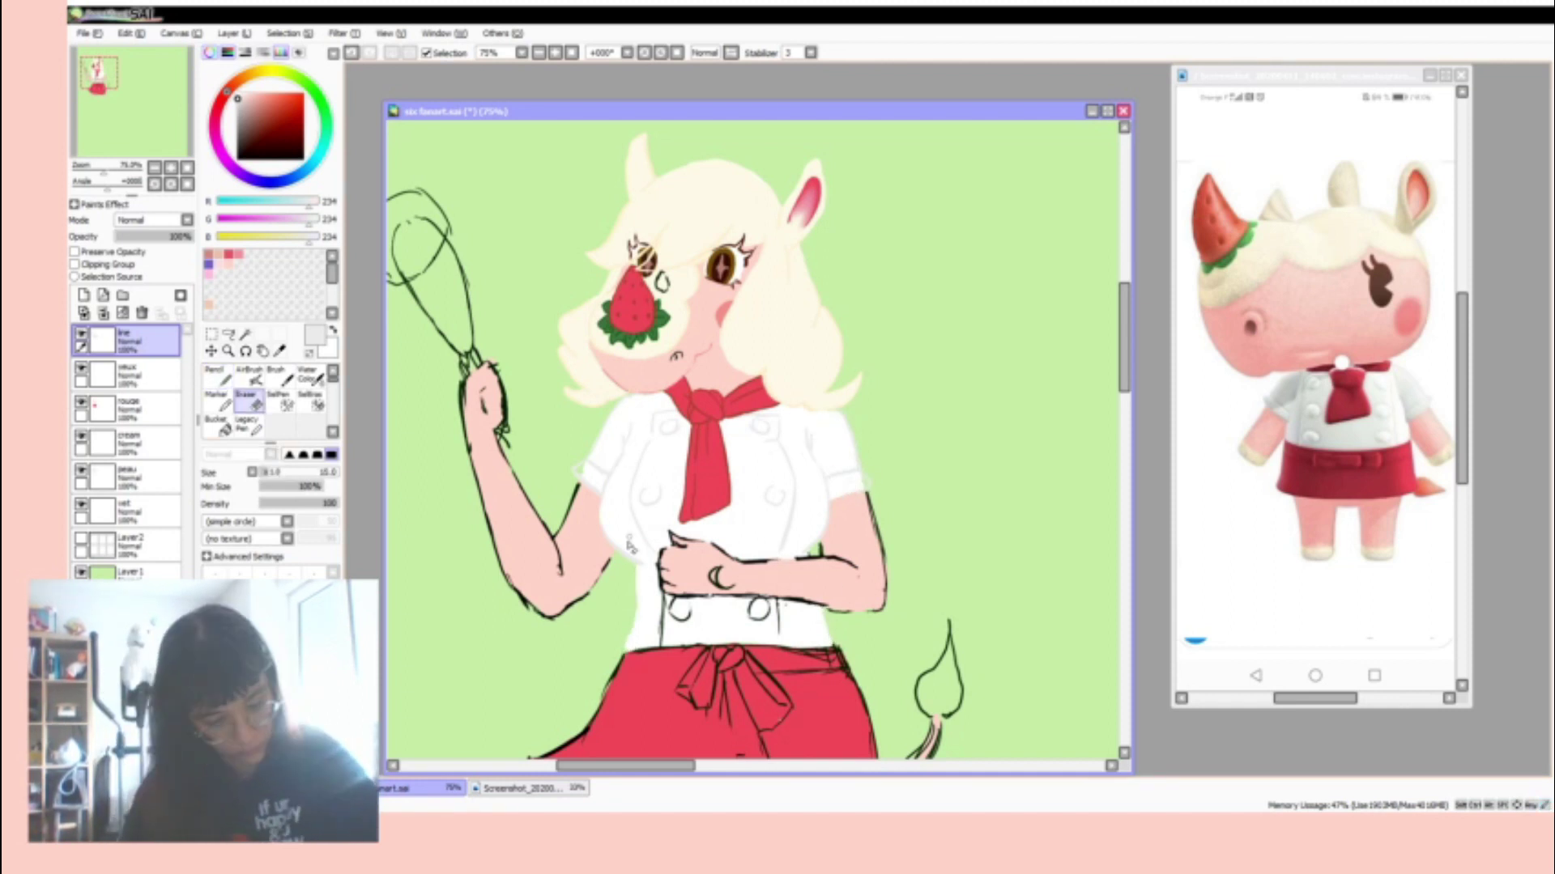
- Erase the black seams and buttons on the jacket's waist and redraw them in light grey on the line layer
key("n")
key("e")
key("n")
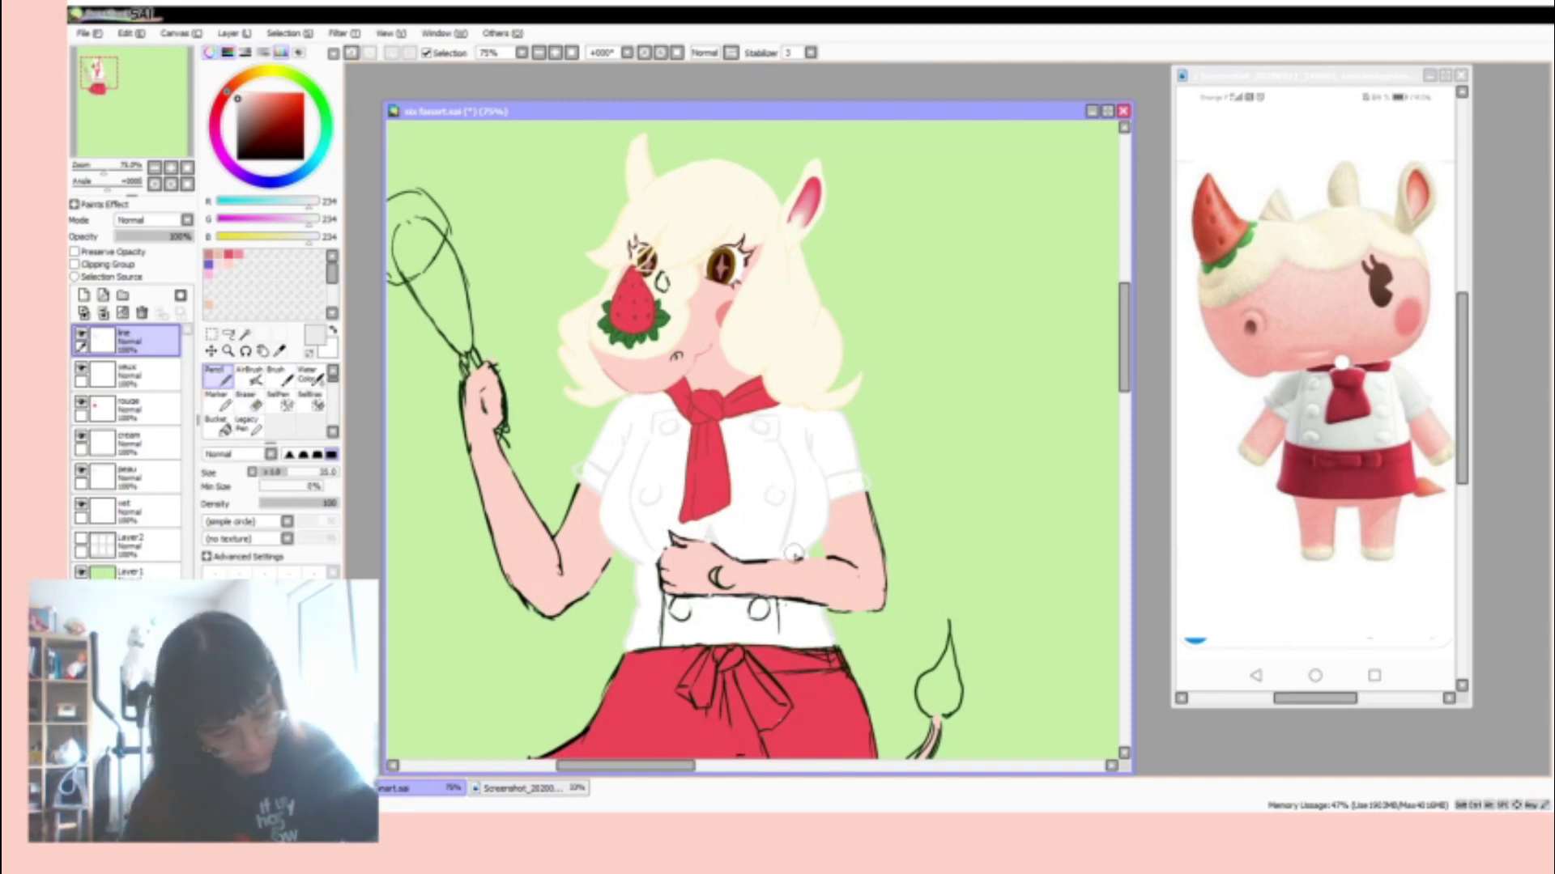
left_click(129, 510)
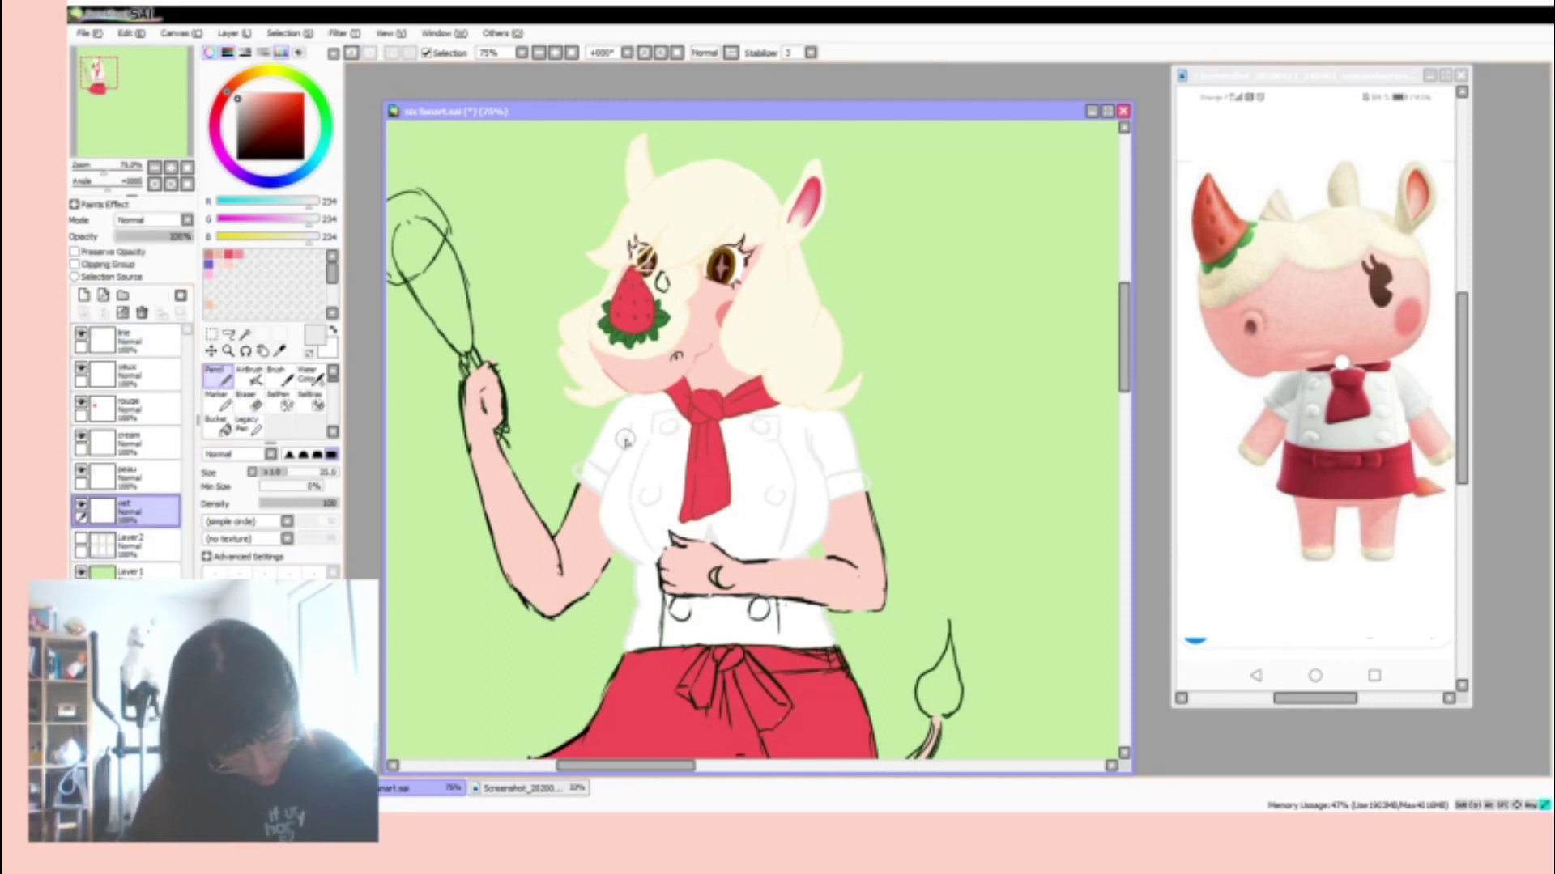
left_click(576, 474, "alt")
left_click(129, 340)
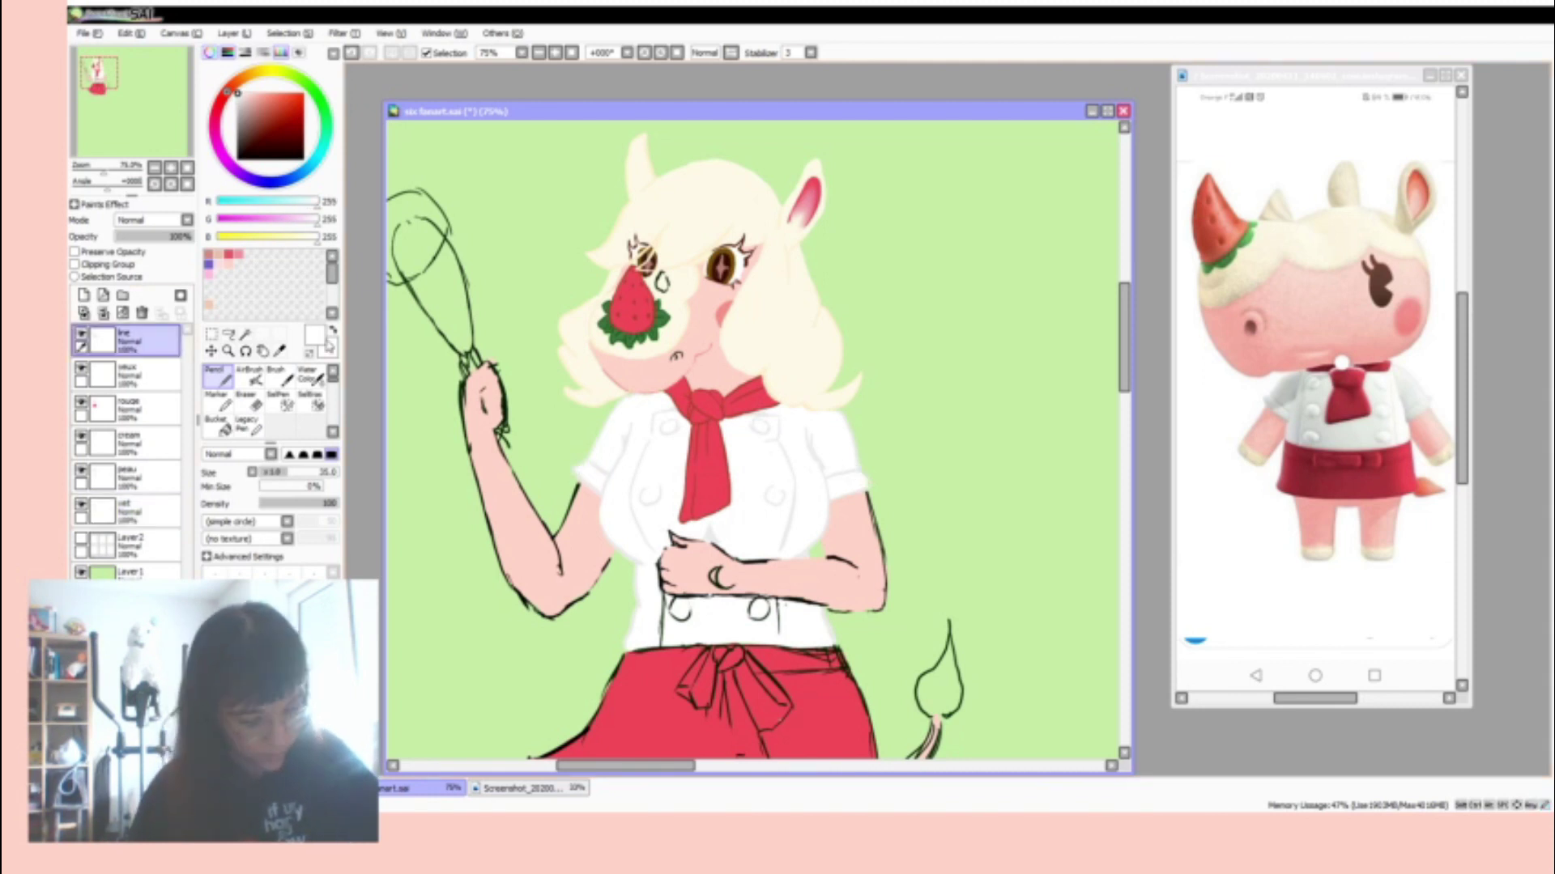
key("e")
left_click_drag(660, 587, 680, 614)
key("x")
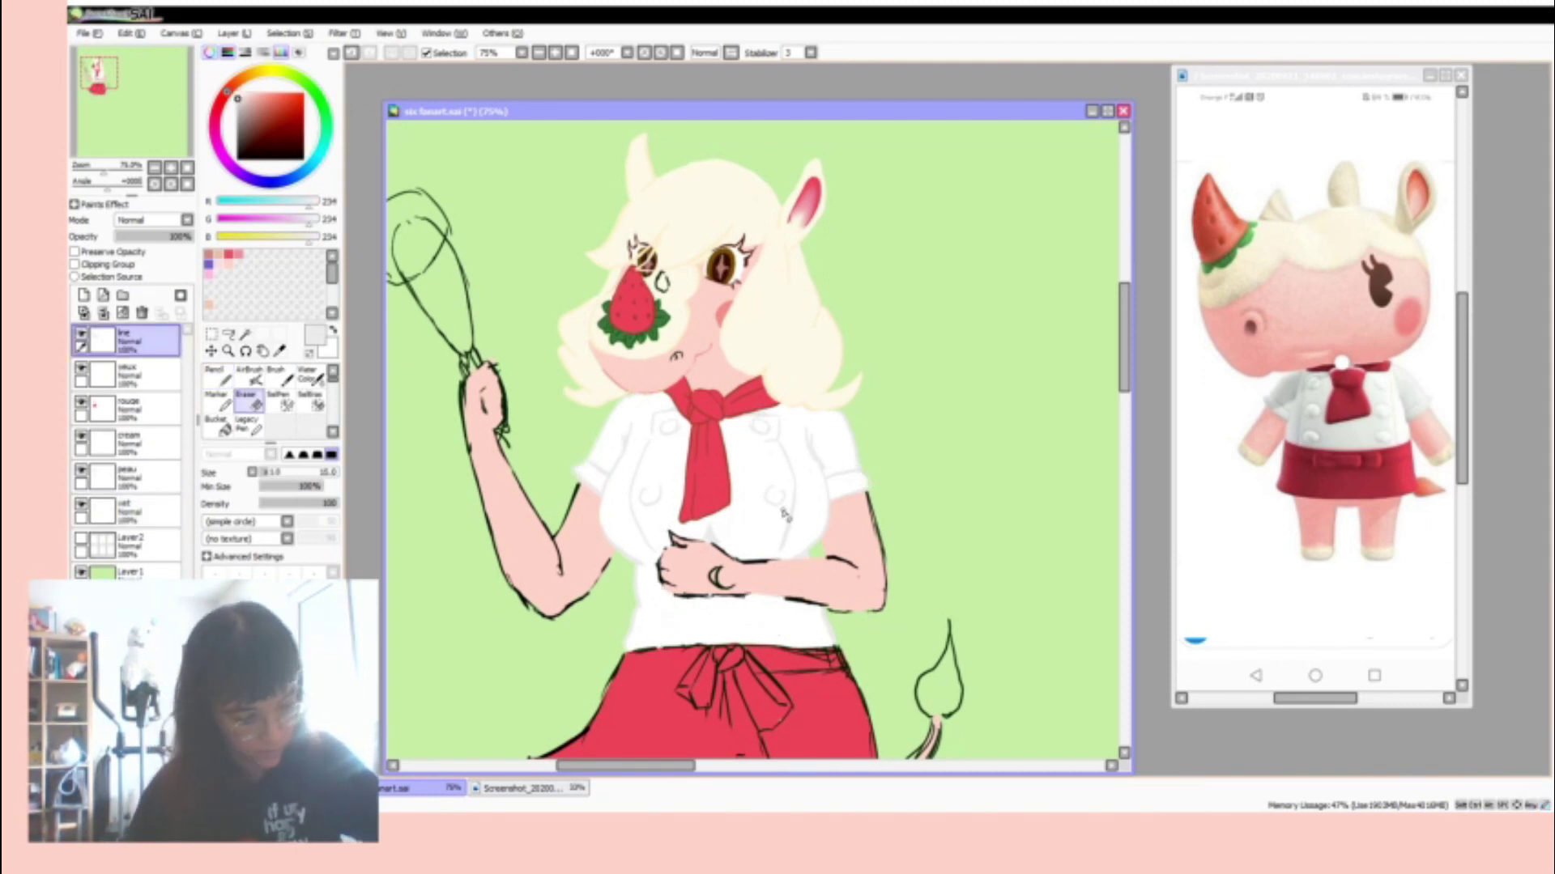
key("n")
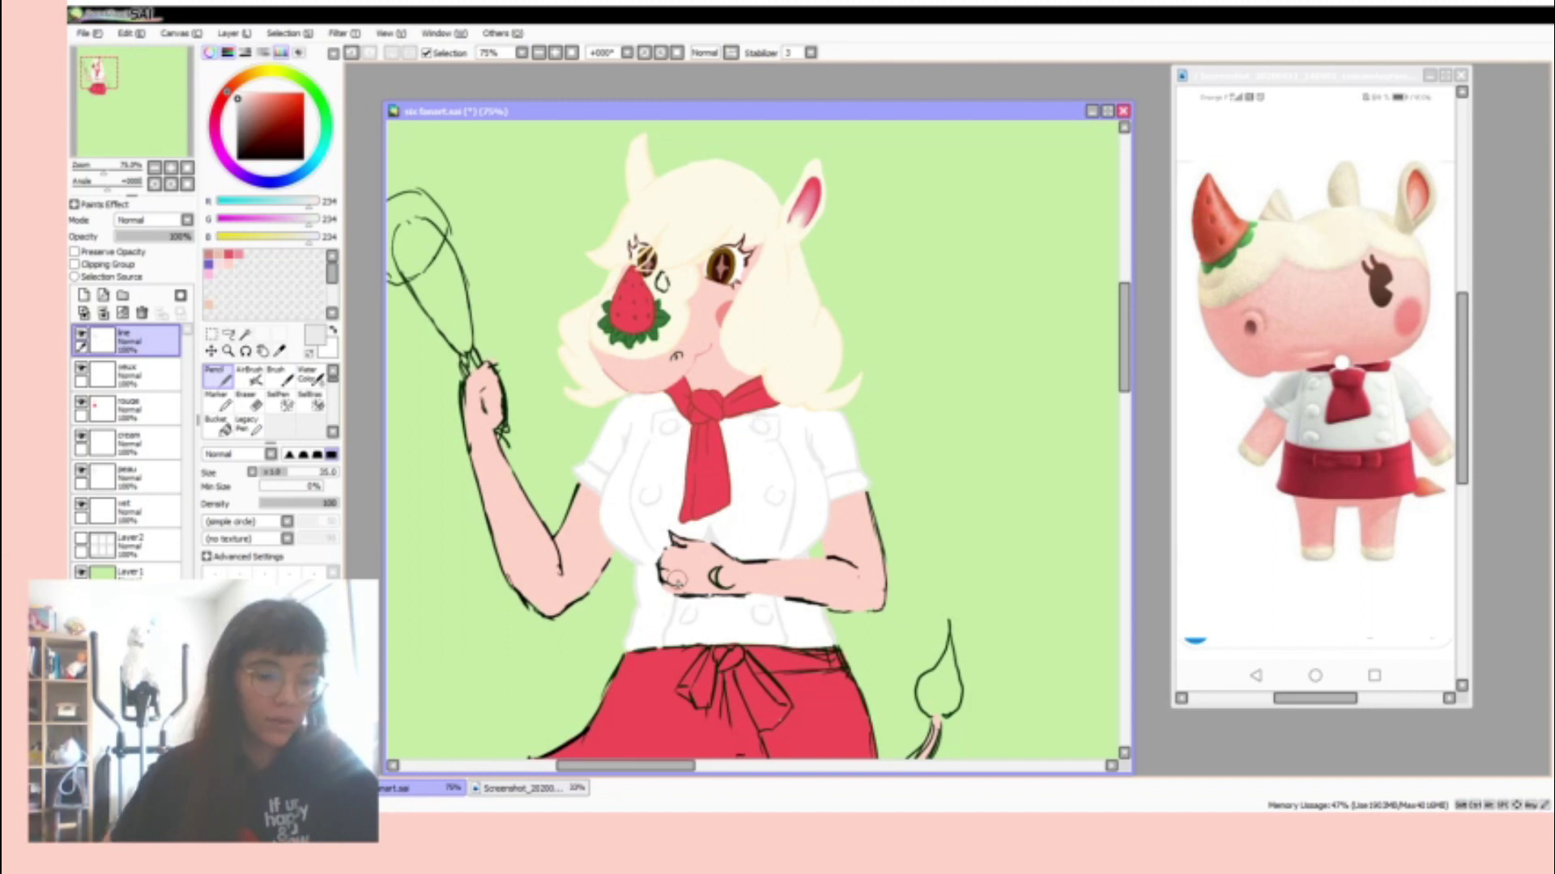
key("e")
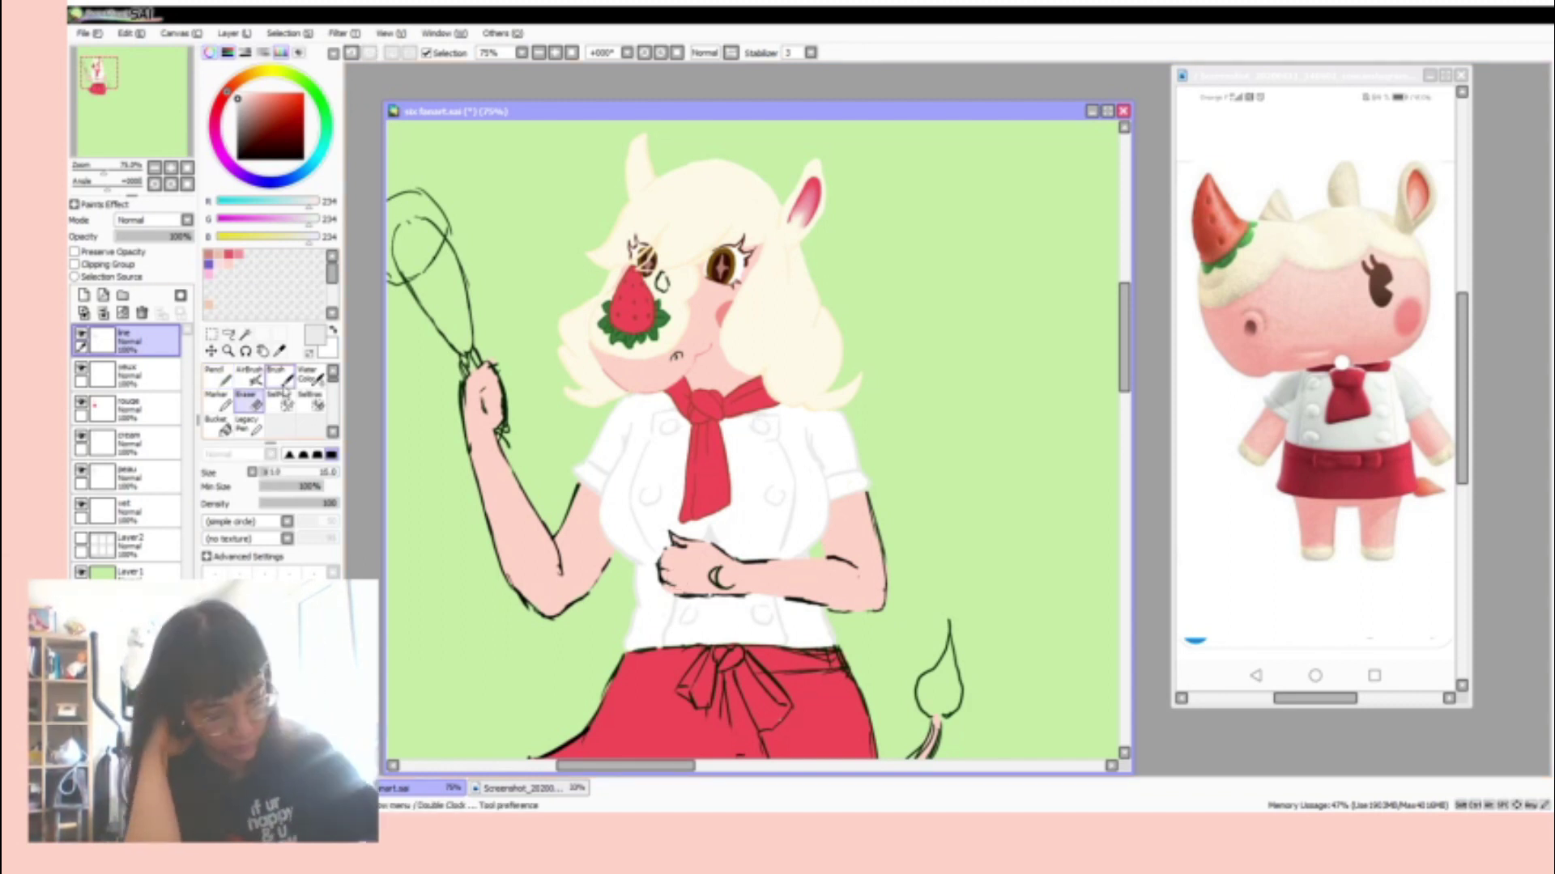
- Erase the black outlines of the skirt and waistband and smooth the skirt's edges with its red fill on the rouge layer
scroll(728, 566, "down", 3)
mouse_move(619, 506)
left_mouse_down()
mouse_move(639, 724)
mouse_move(790, 498)
left_mouse_up()
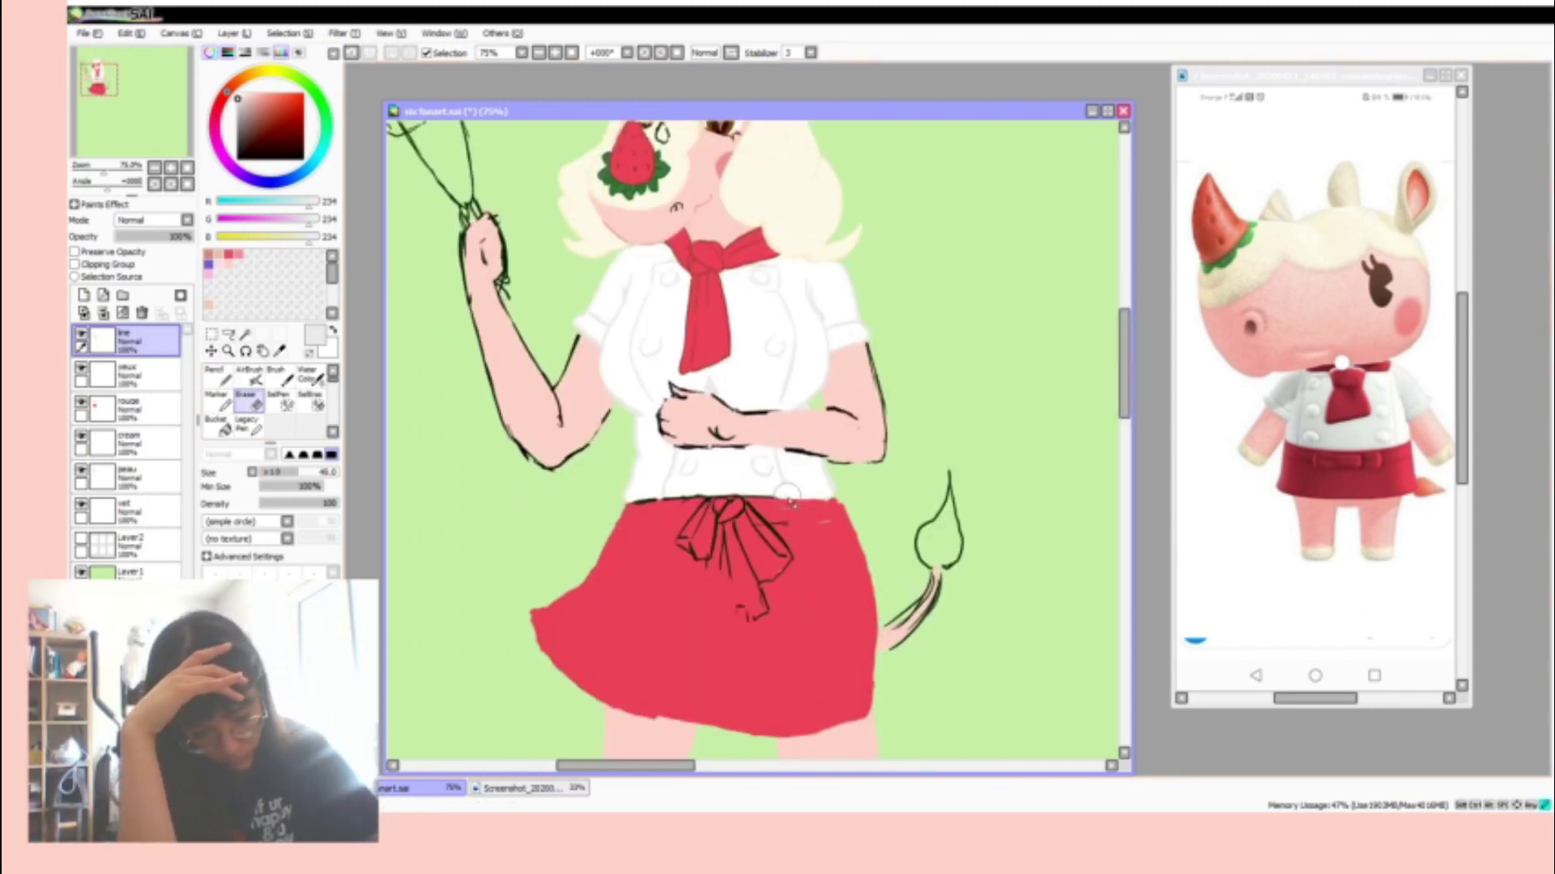
left_click(640, 168, "alt")
left_click_drag(729, 405, 616, 502)
left_click(130, 409)
key("n")
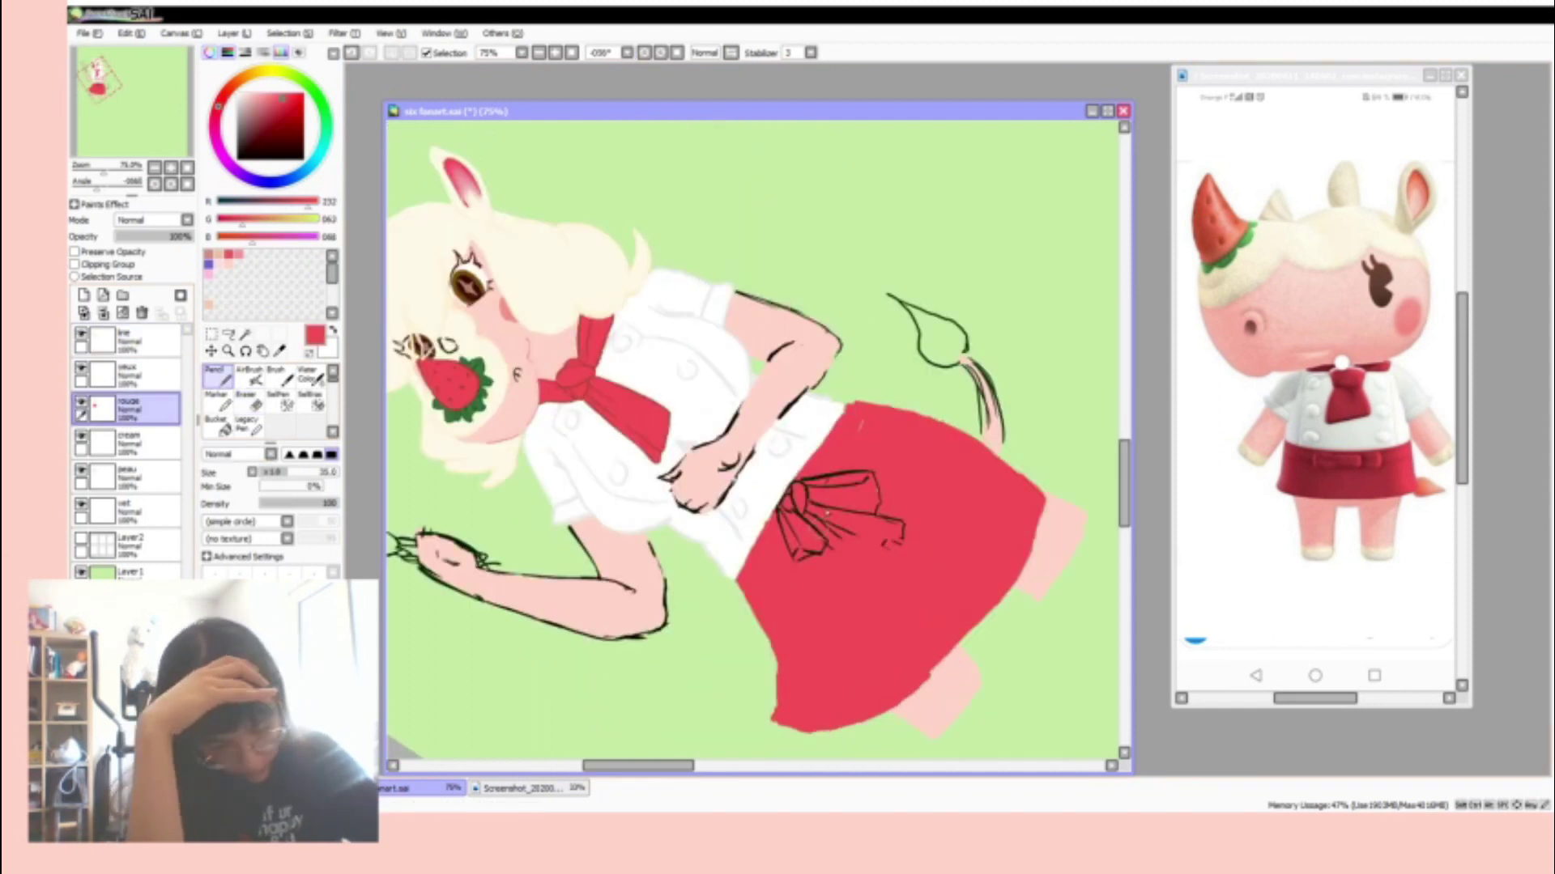
left_click_drag(839, 427, 847, 436)
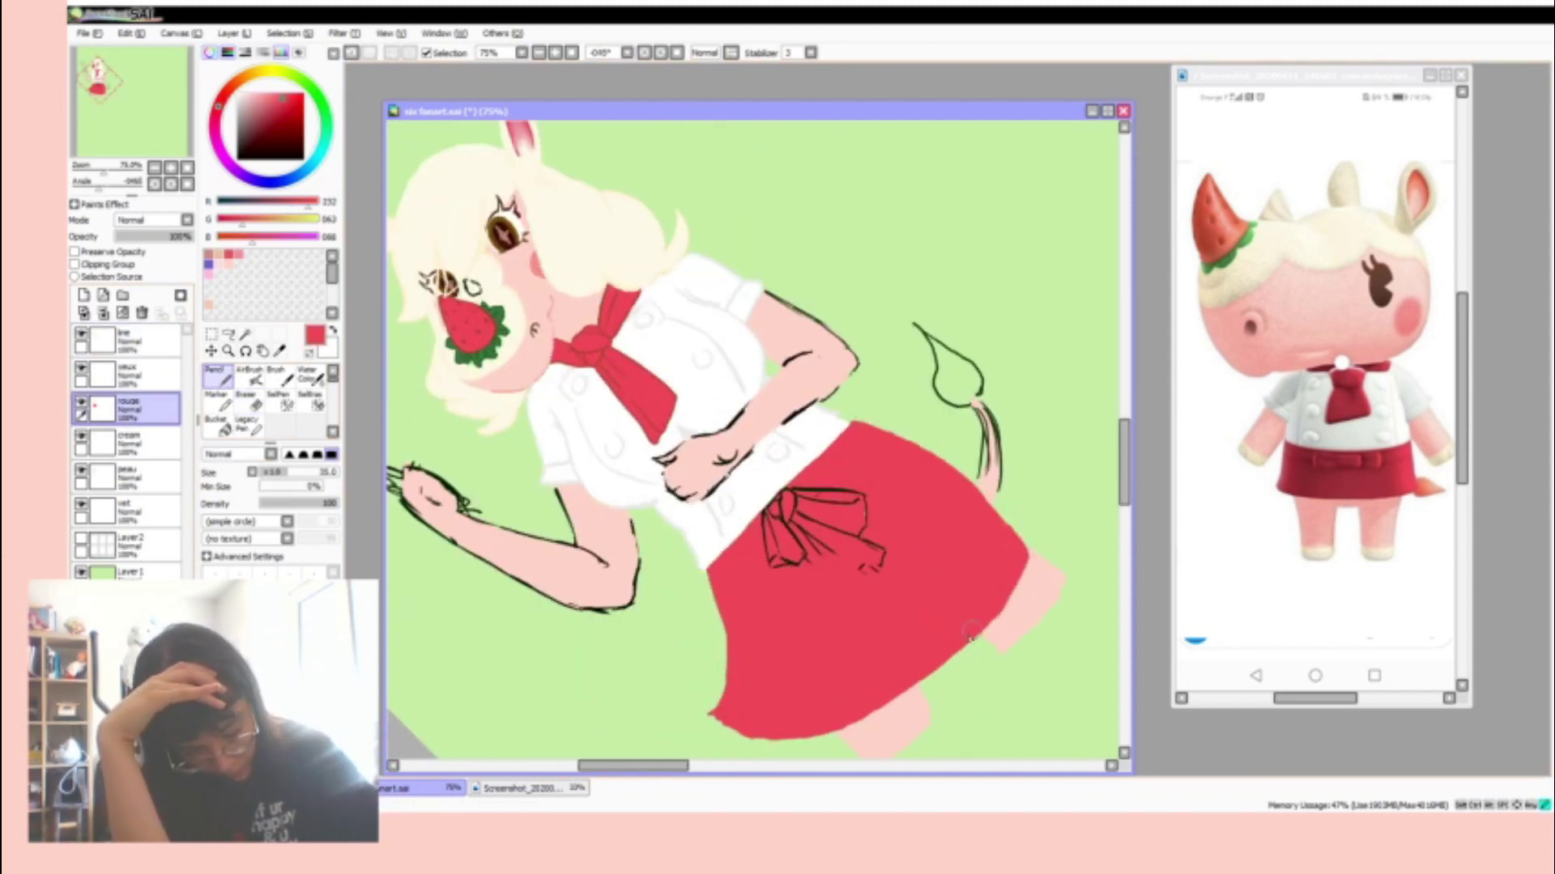
- Sketch a mixing bowl in black on a new layer, held against the waist by the bent arm
left_click(83, 295)
left_click(238, 156)
mouse_move(749, 379)
left_mouse_down()
mouse_move(793, 486)
mouse_move(660, 469)
left_mouse_up()
key("e")
mouse_move(725, 413)
left_mouse_down()
mouse_move(802, 332)
mouse_move(680, 470)
left_mouse_up()
key("n")
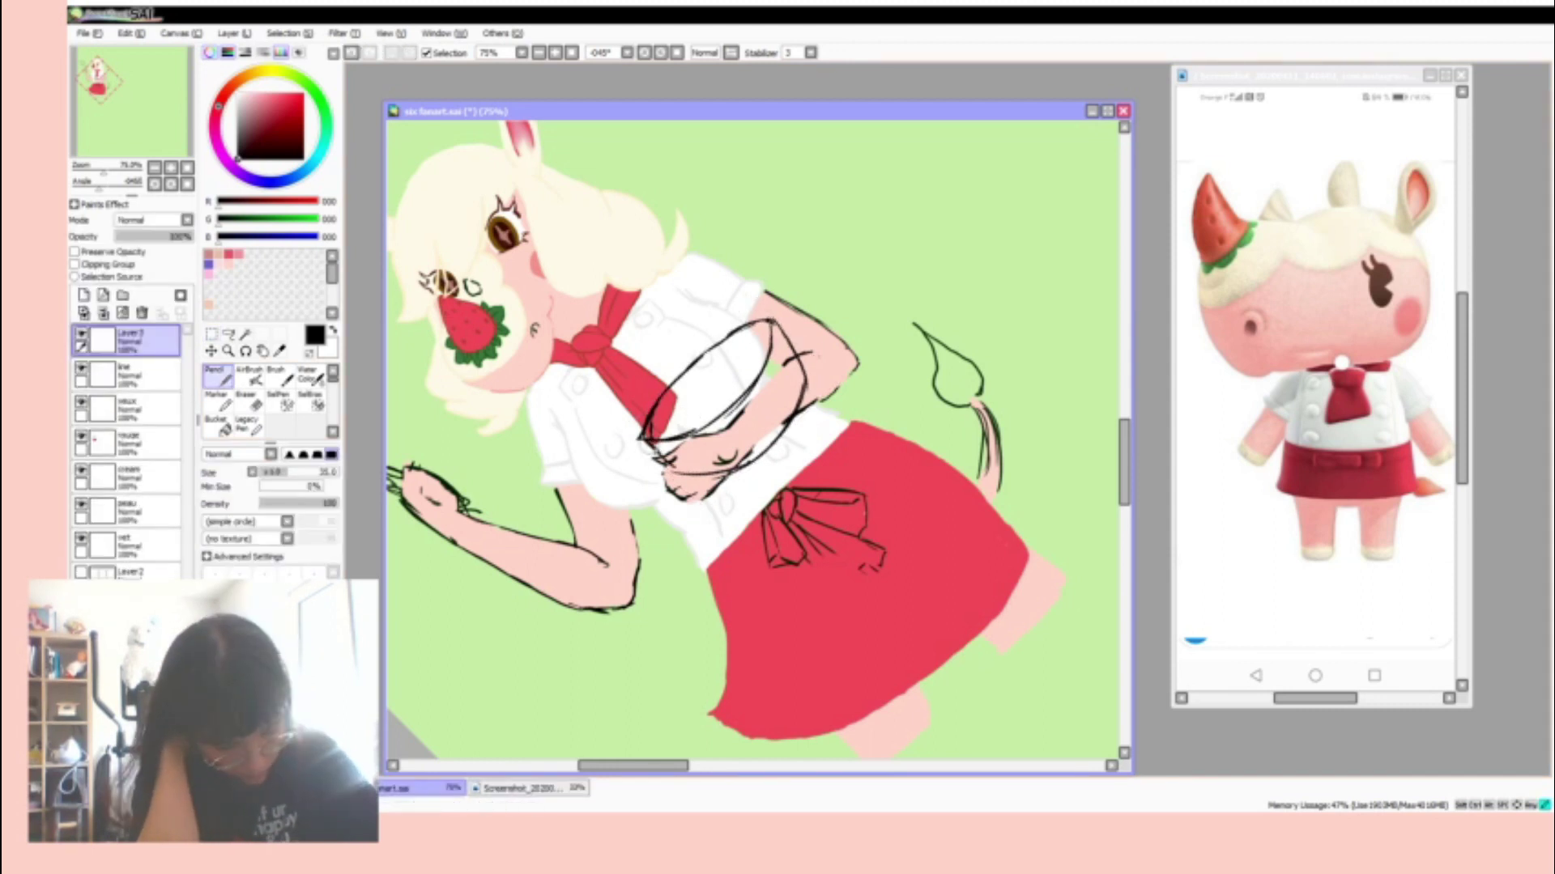
key("e")
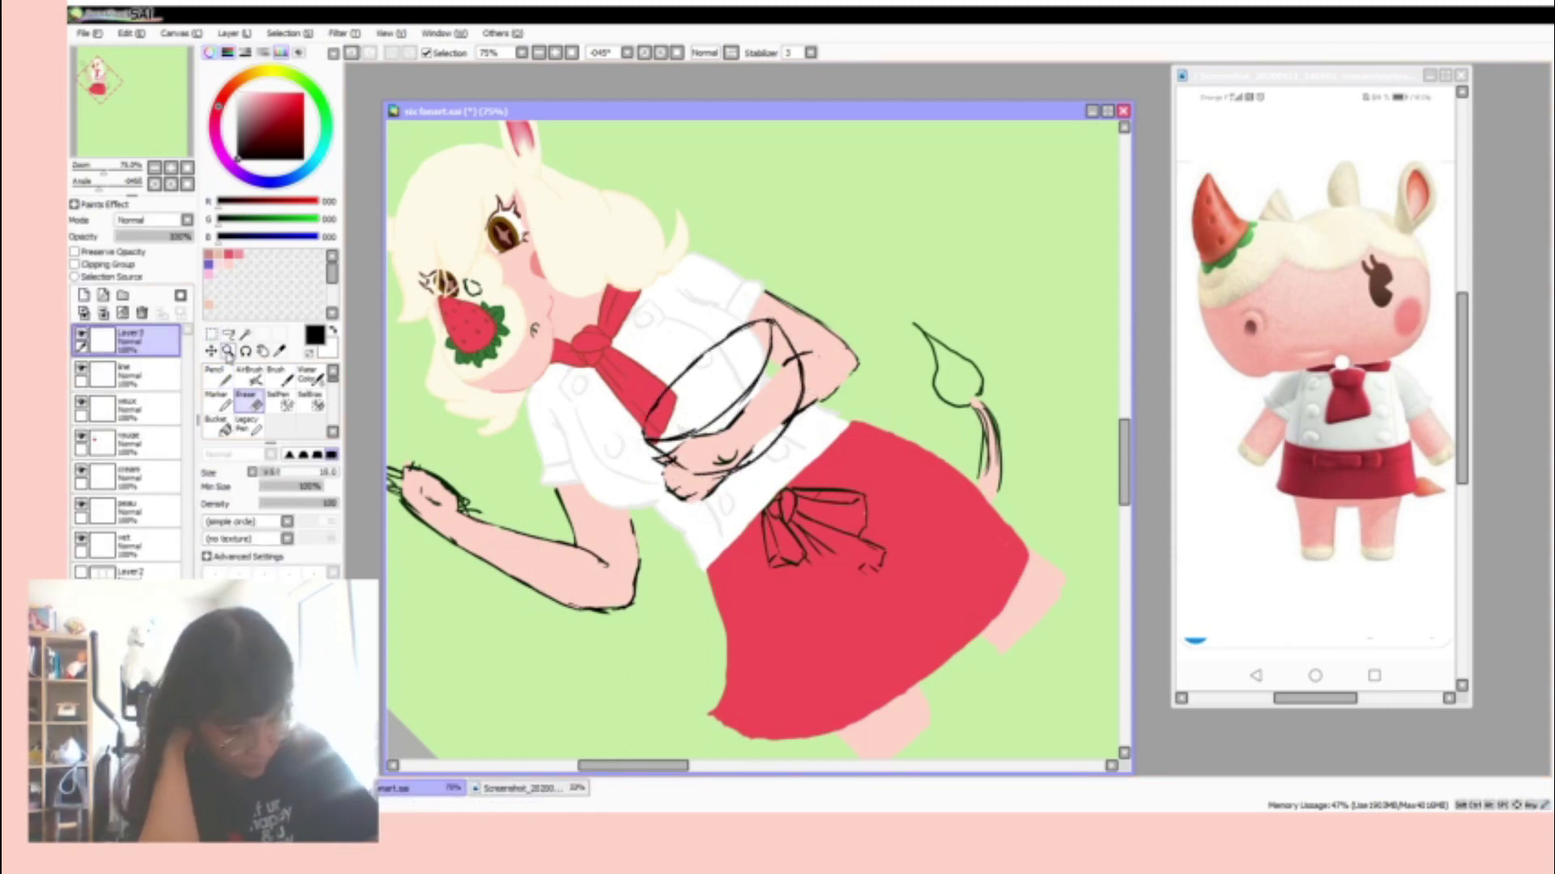
- Lasso the bent arm's forearm and hand on the peau layer and transform them to fit around the bowl
left_click(129, 510)
left_click(229, 334)
left_click_drag(842, 365, 761, 377)
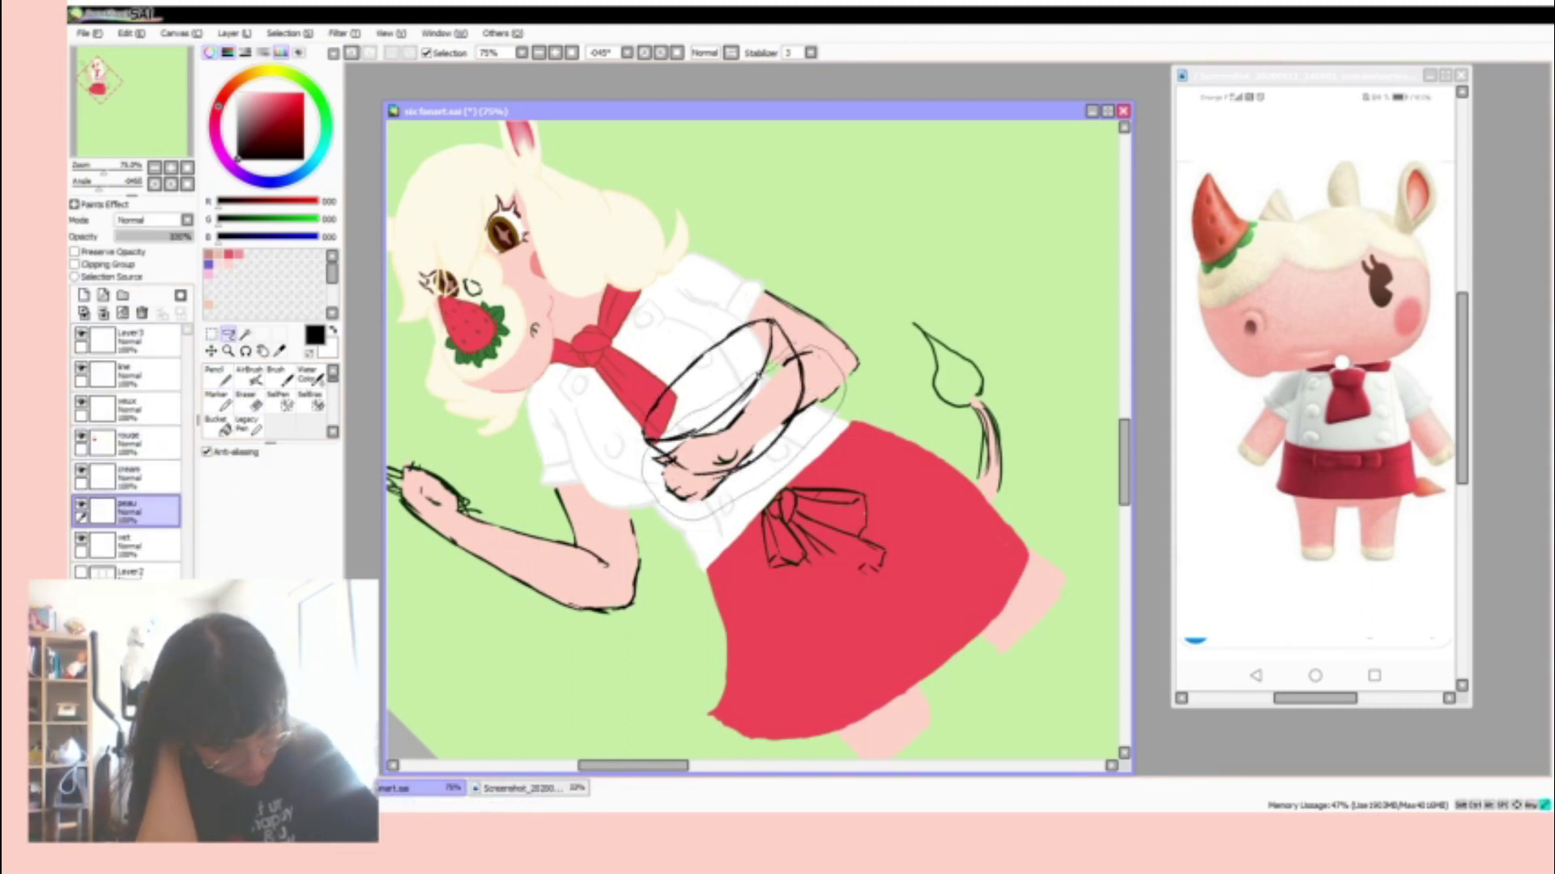
key("ctrl+t")
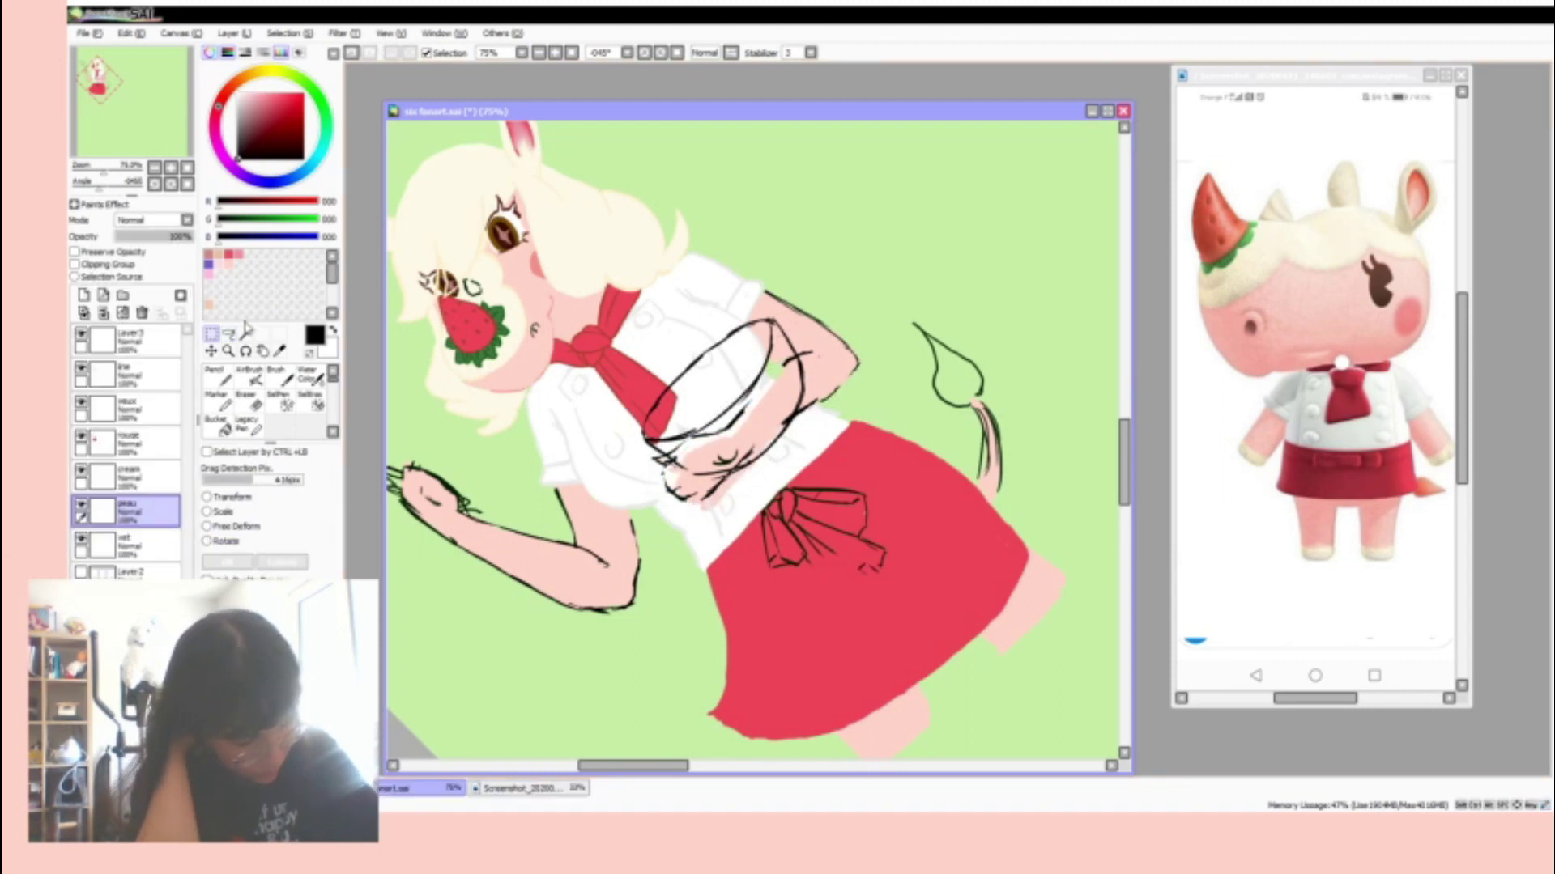
key("Return")
left_click(130, 338)
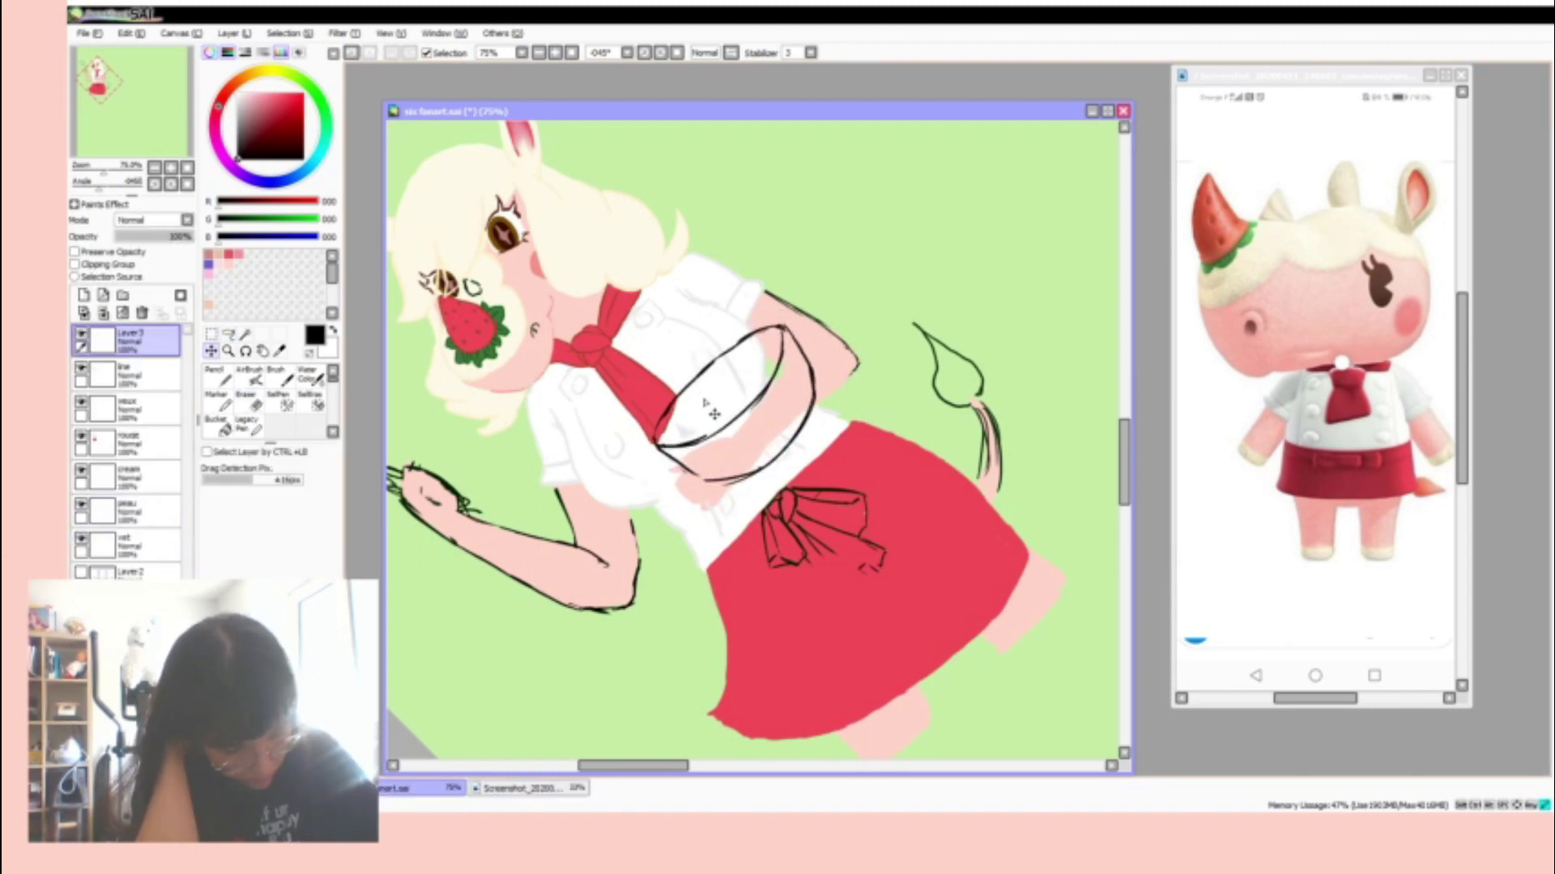
- Rebuild the bowl symmetrically by erasing its left half and pasting in a copy of the other half, then undo the final touch-ups
left_click(572, 53)
scroll(753, 438, "up", 3)
key("ctrl+t")
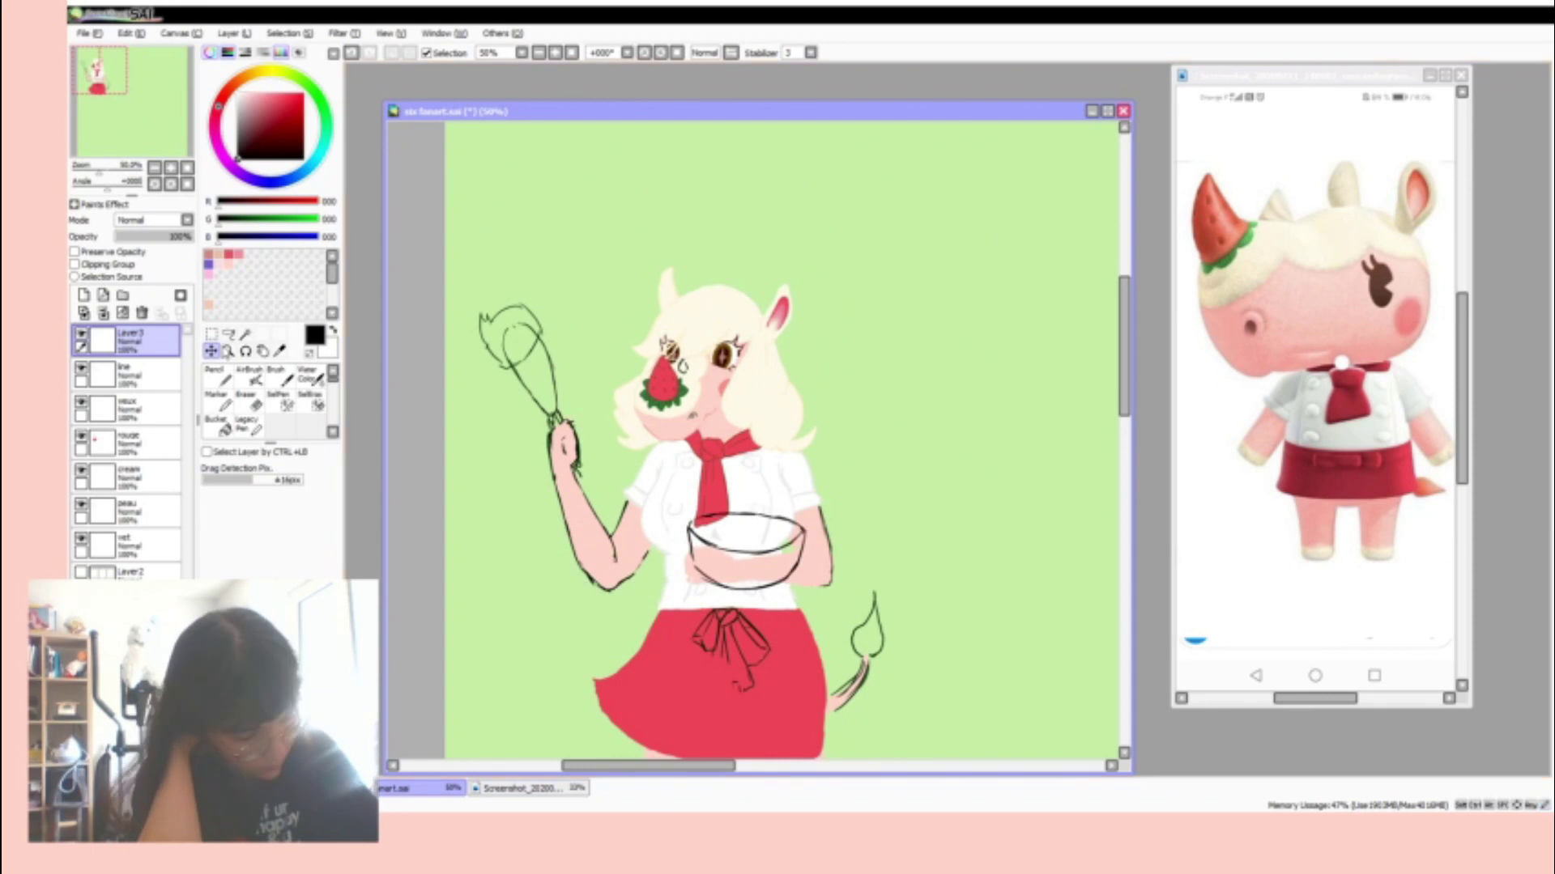
key("Return")
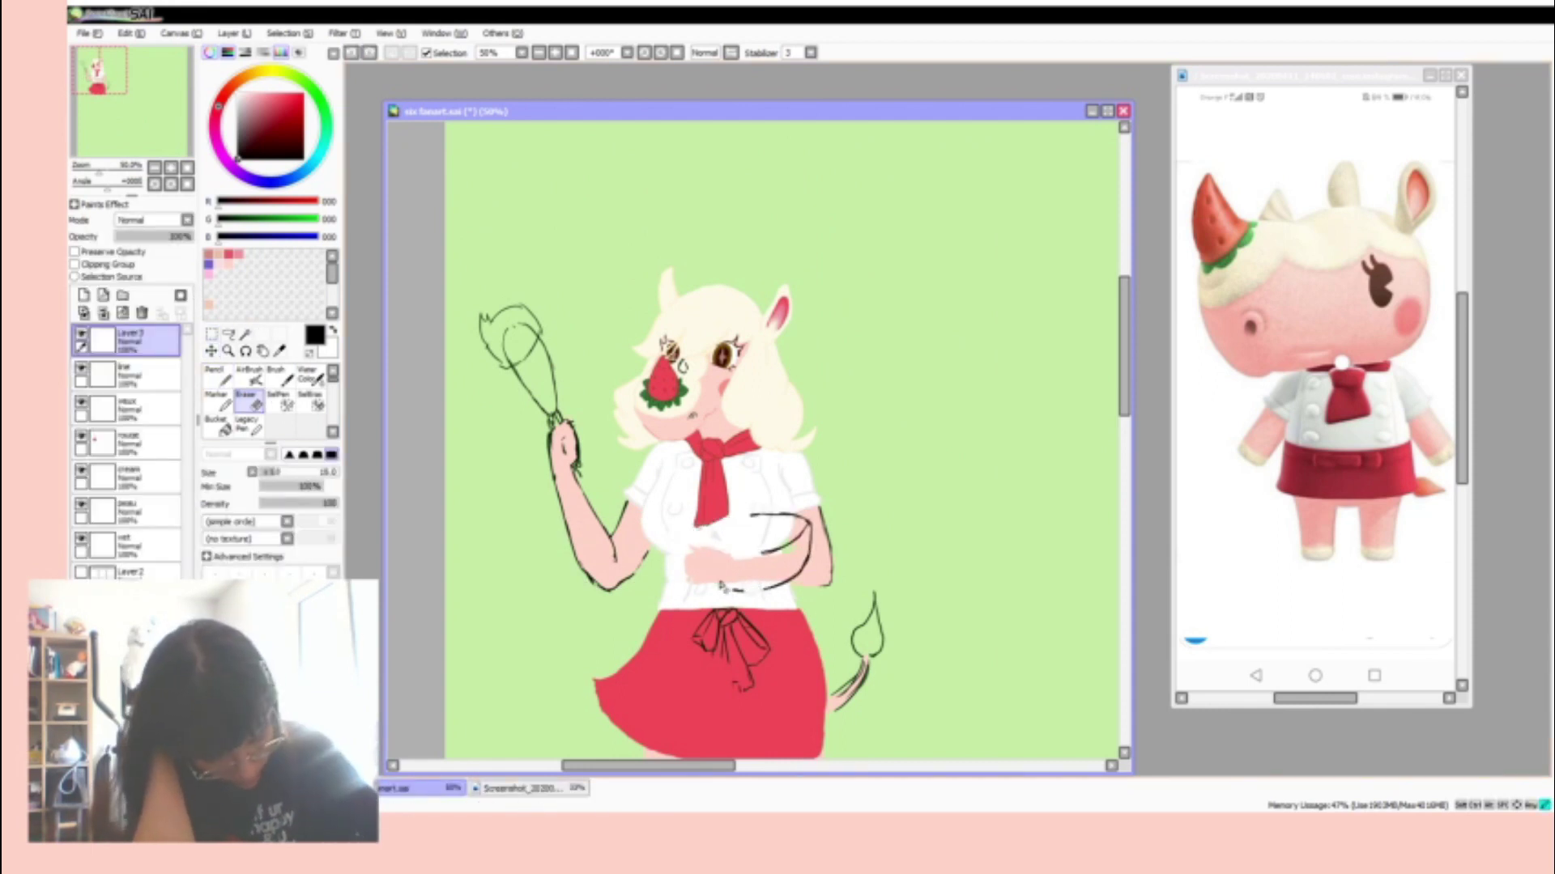
key("ctrl+x")
key("ctrl+v")
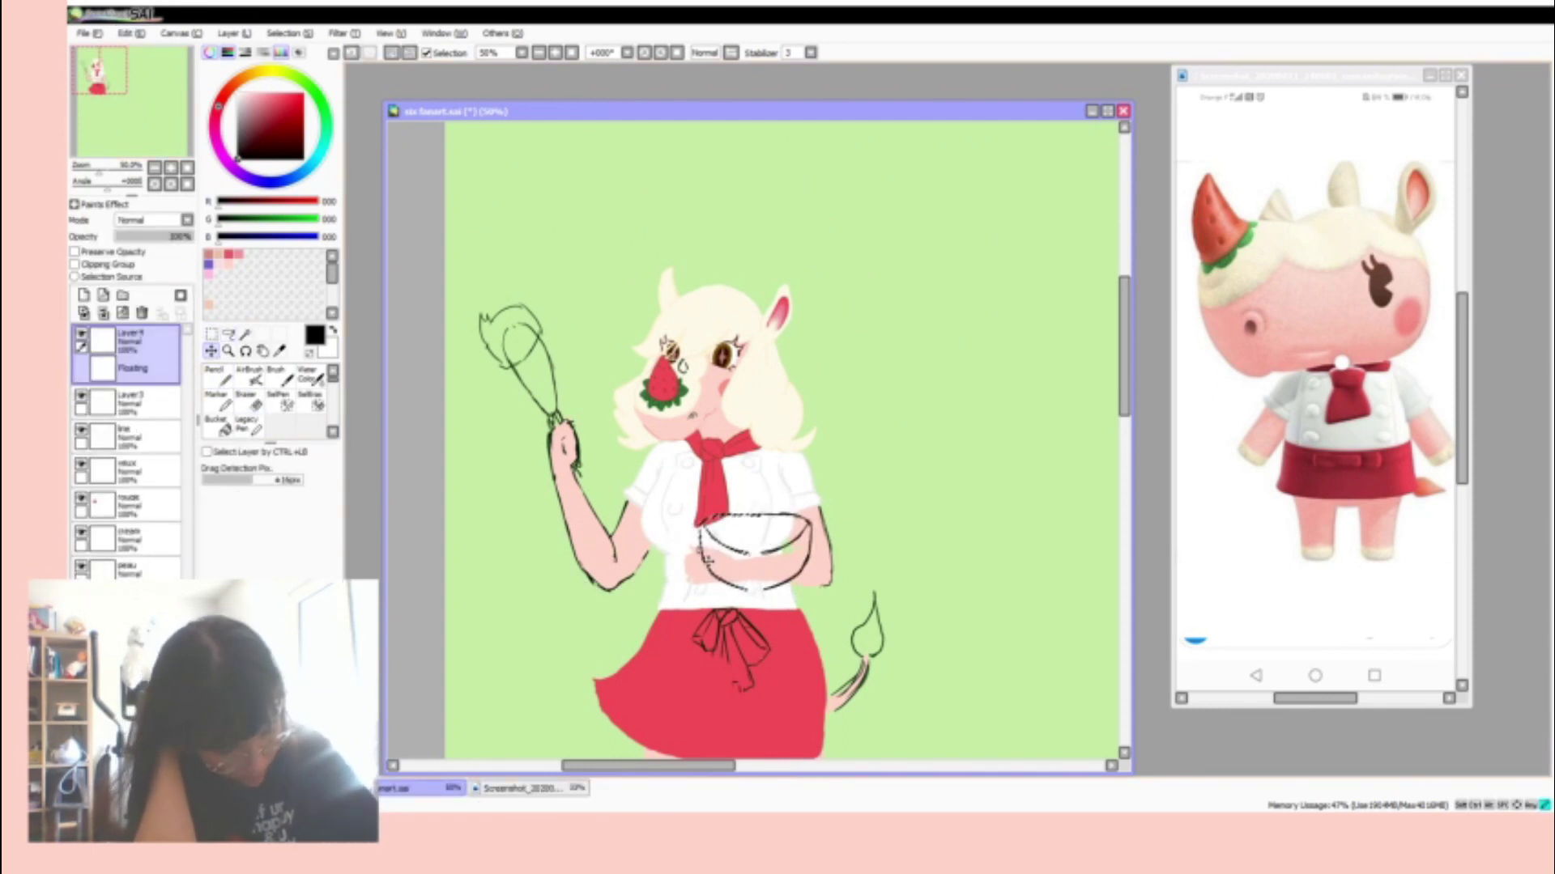
left_click(217, 379)
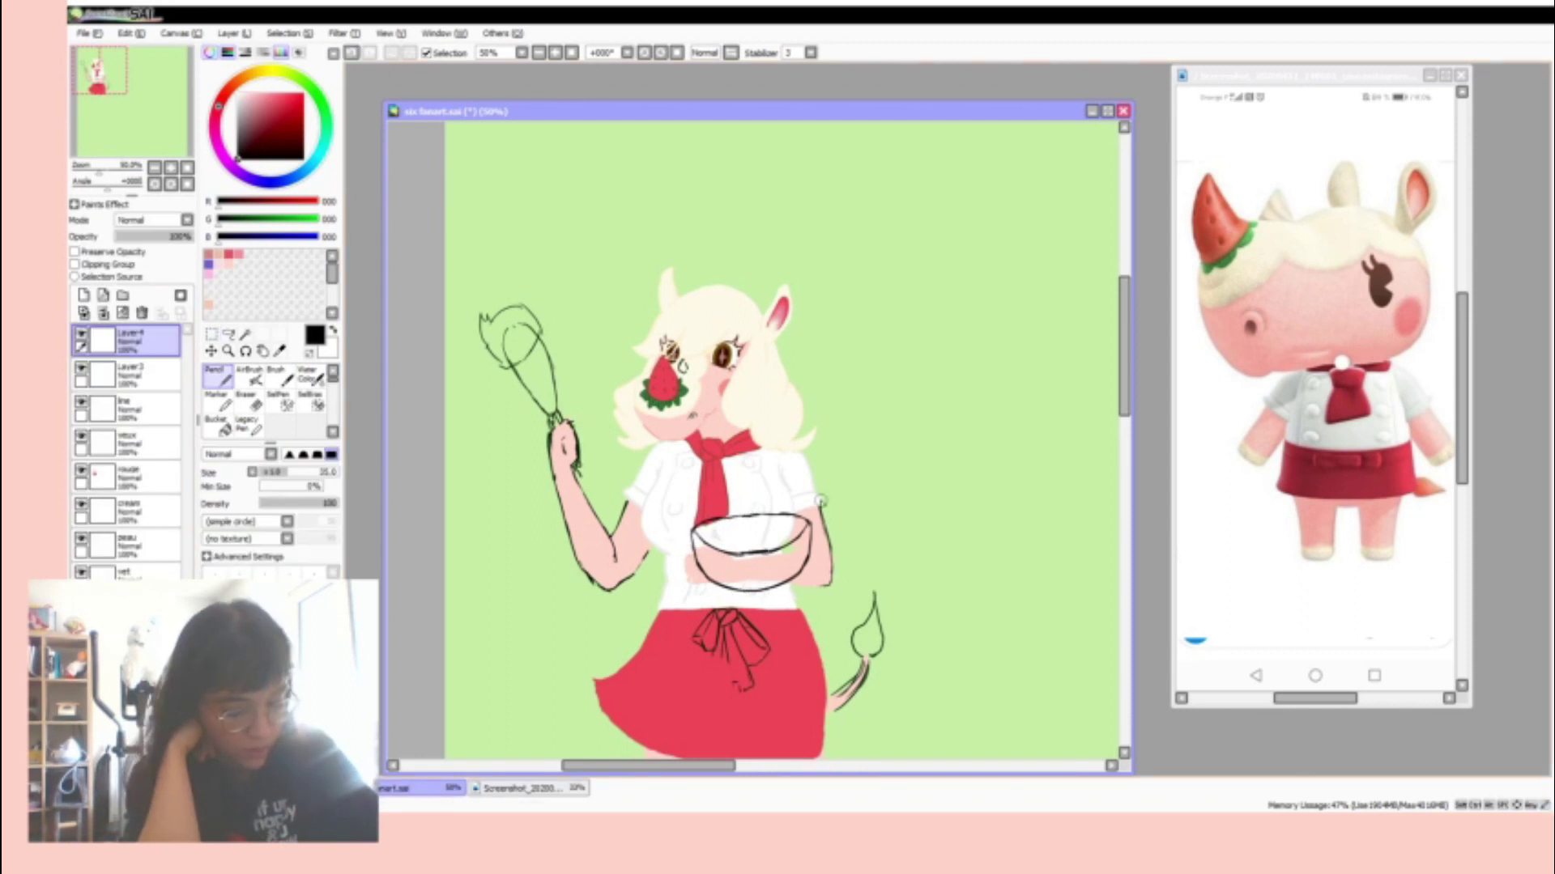
key("ctrl+z")
key("ctrl+z")
- Erase the black outlines of the raised hand and forearm and repaint the hand's skin shape on the peau layer
key("e")
left_click_drag(648, 570, 559, 478)
scroll(577, 454, "up", 2)
left_click(128, 510)
key("n")
left_click(696, 397, "alt")
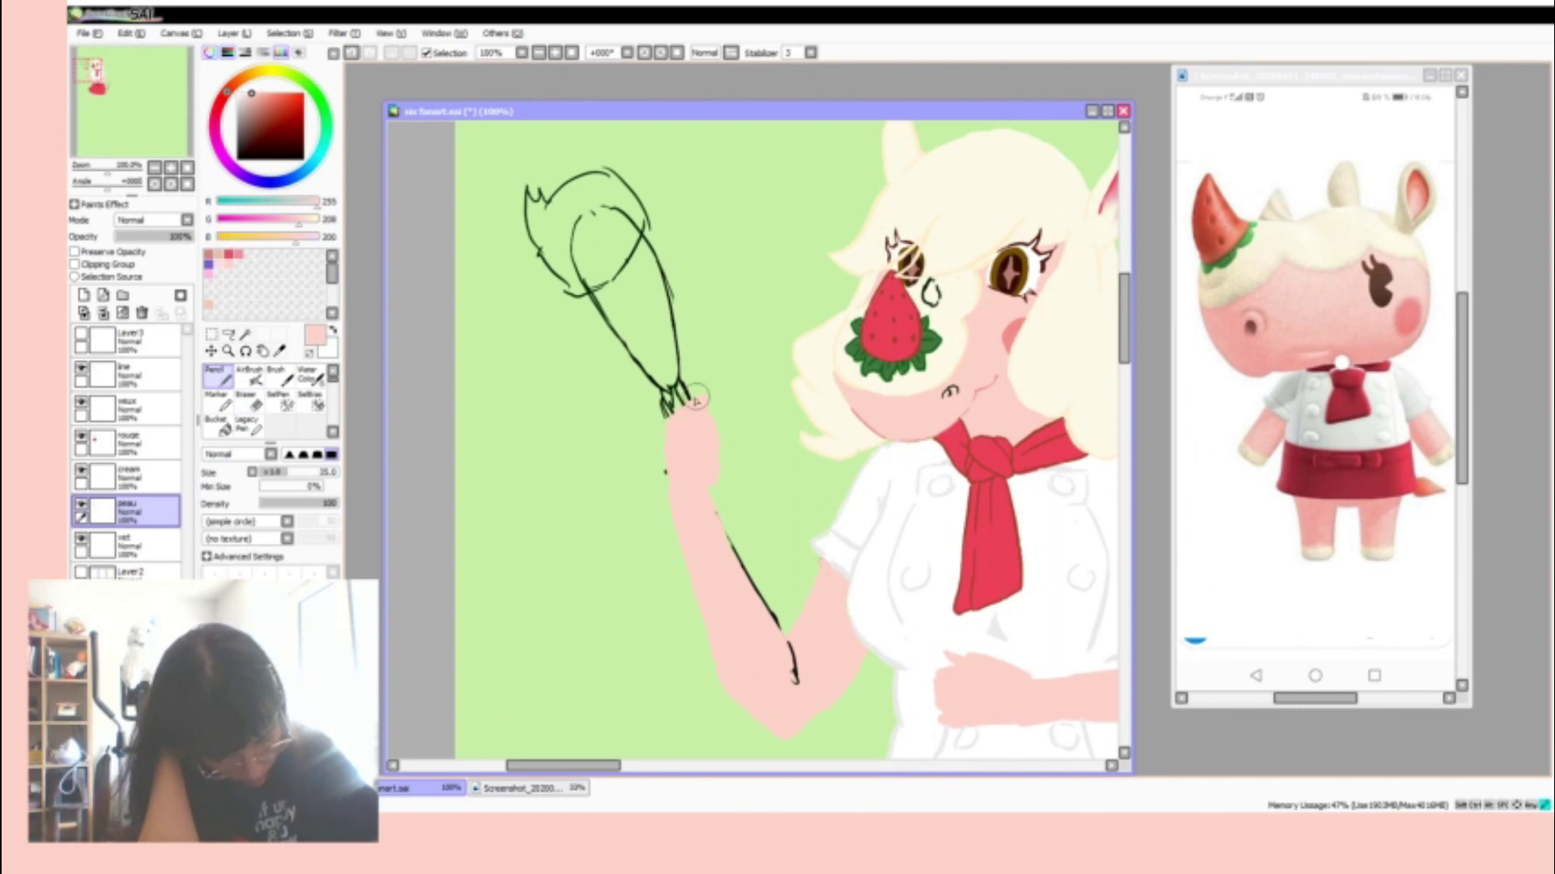
left_click_drag(668, 428, 659, 485)
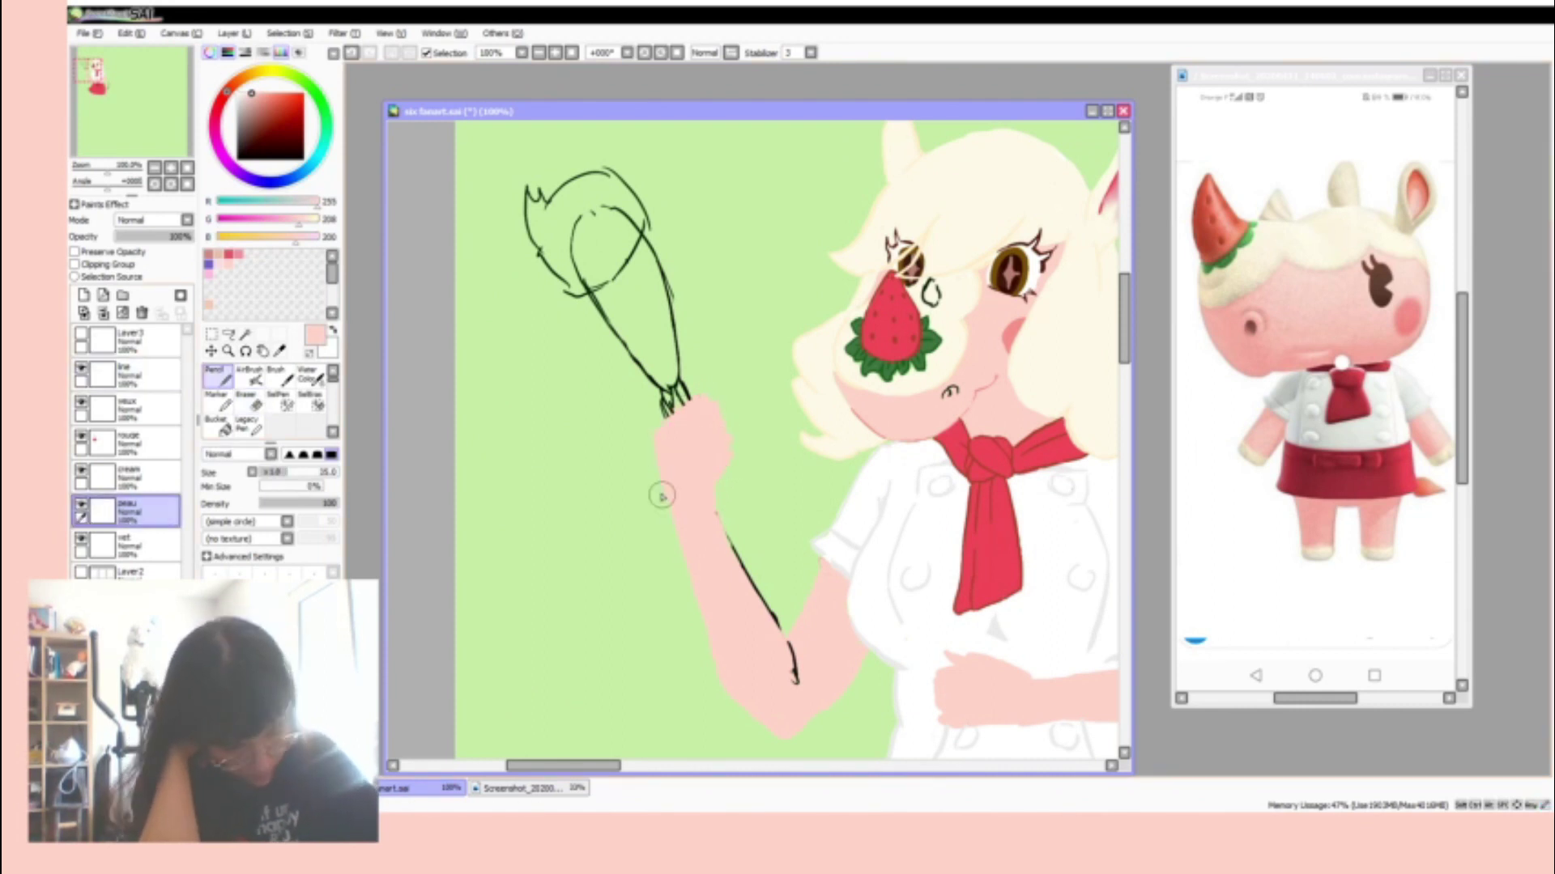
- Outline the raised hand and its fingers in darker pink on the line layer and shift the black whisk sketch to fit its grip
left_click(1014, 324, "alt")
left_click(127, 374)
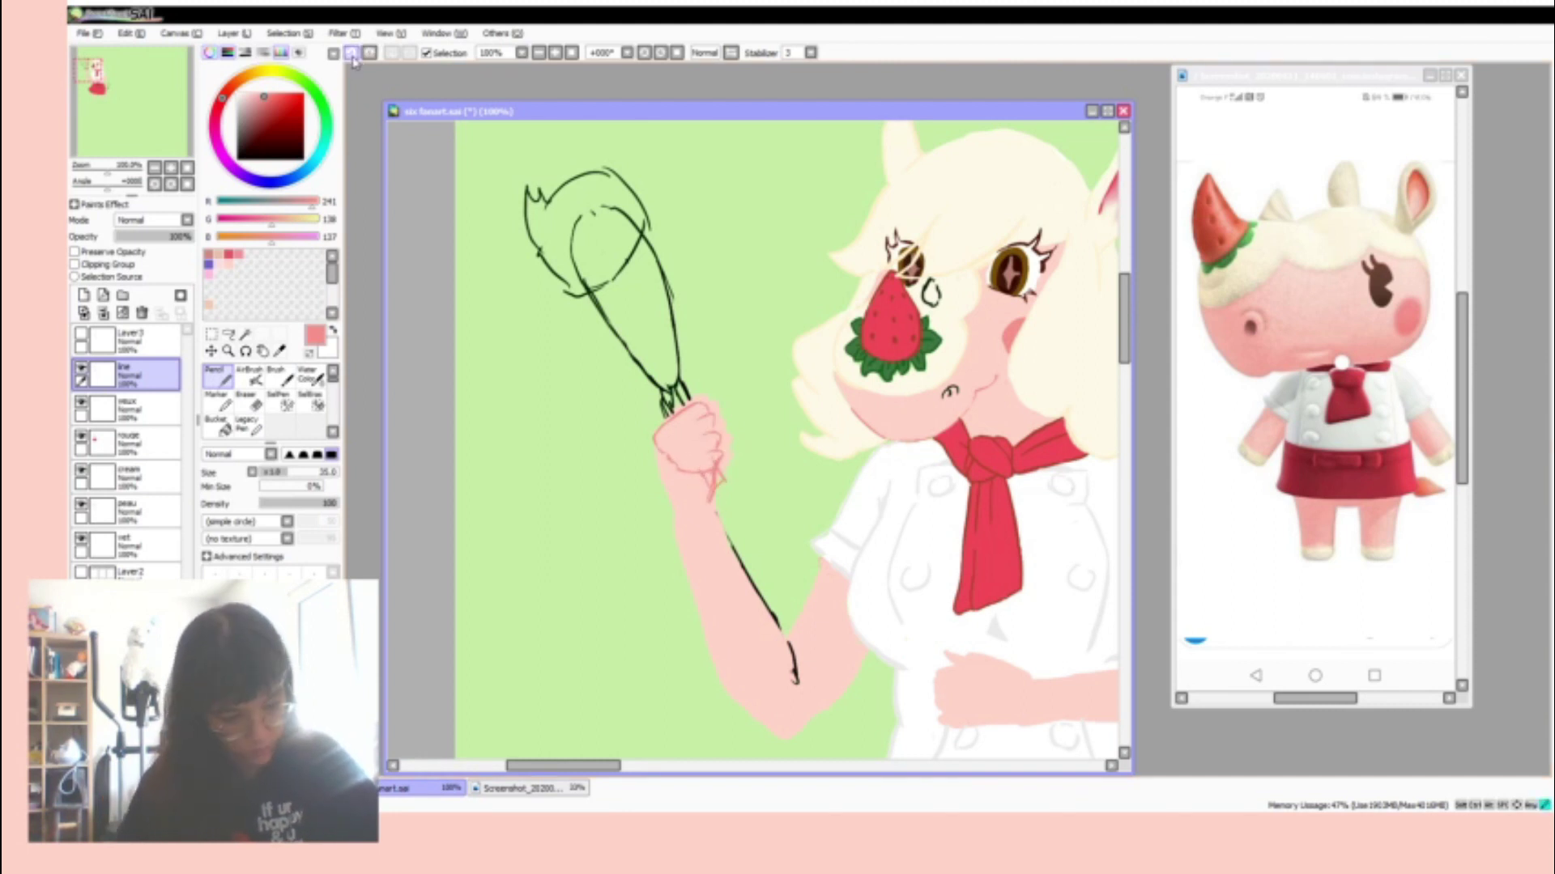
key("e")
left_click(686, 411, "ctrl+shift")
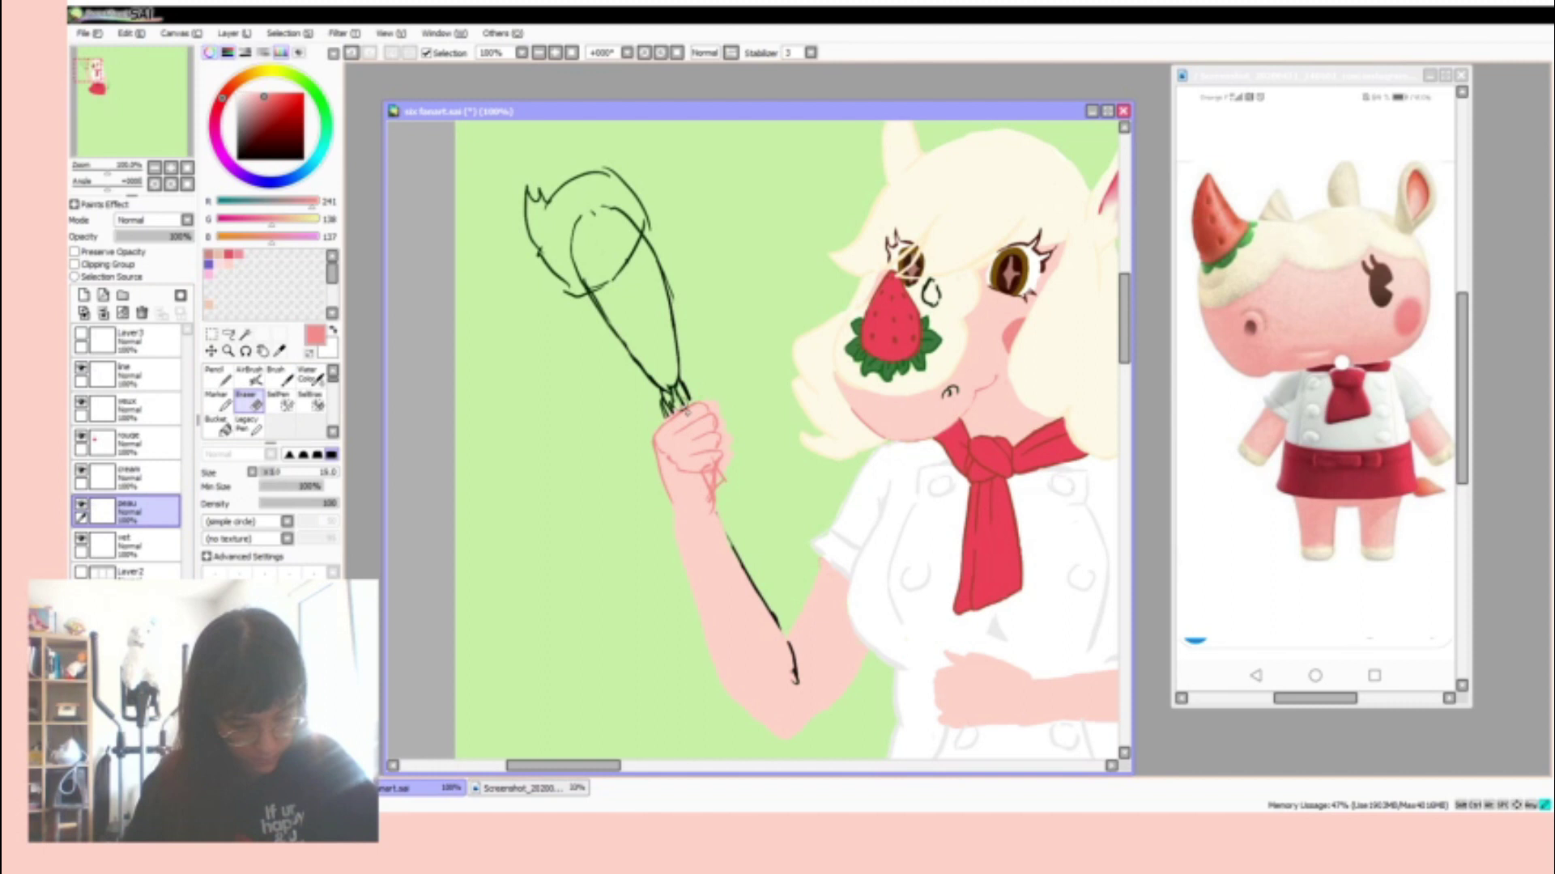
left_click(723, 469, "ctrl+shift")
key("n")
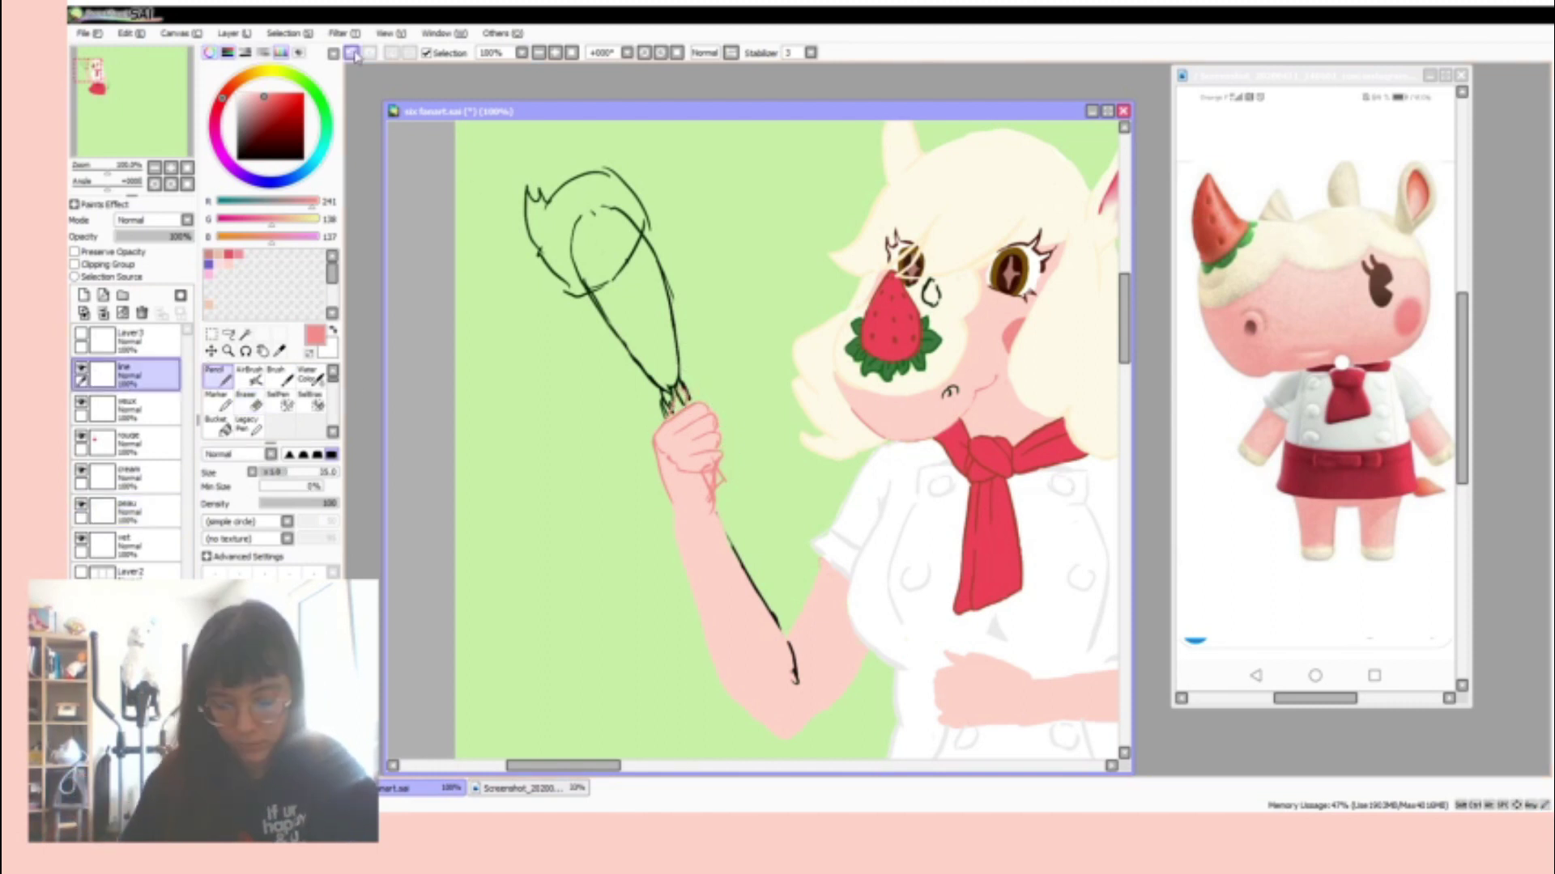
key("e")
key("ctrl+z")
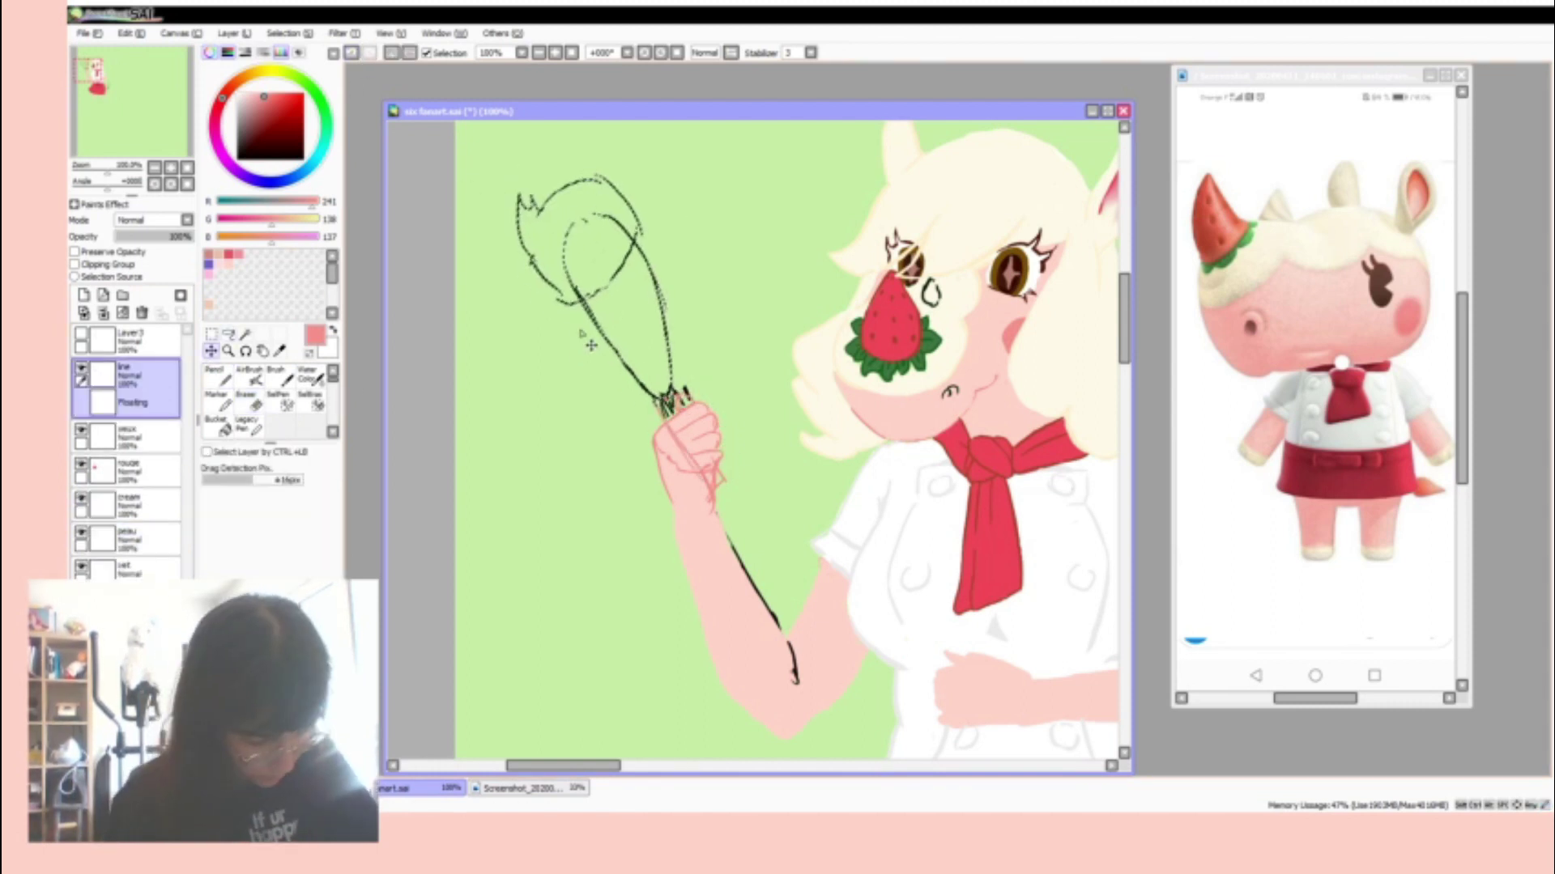
key("ctrl+z")
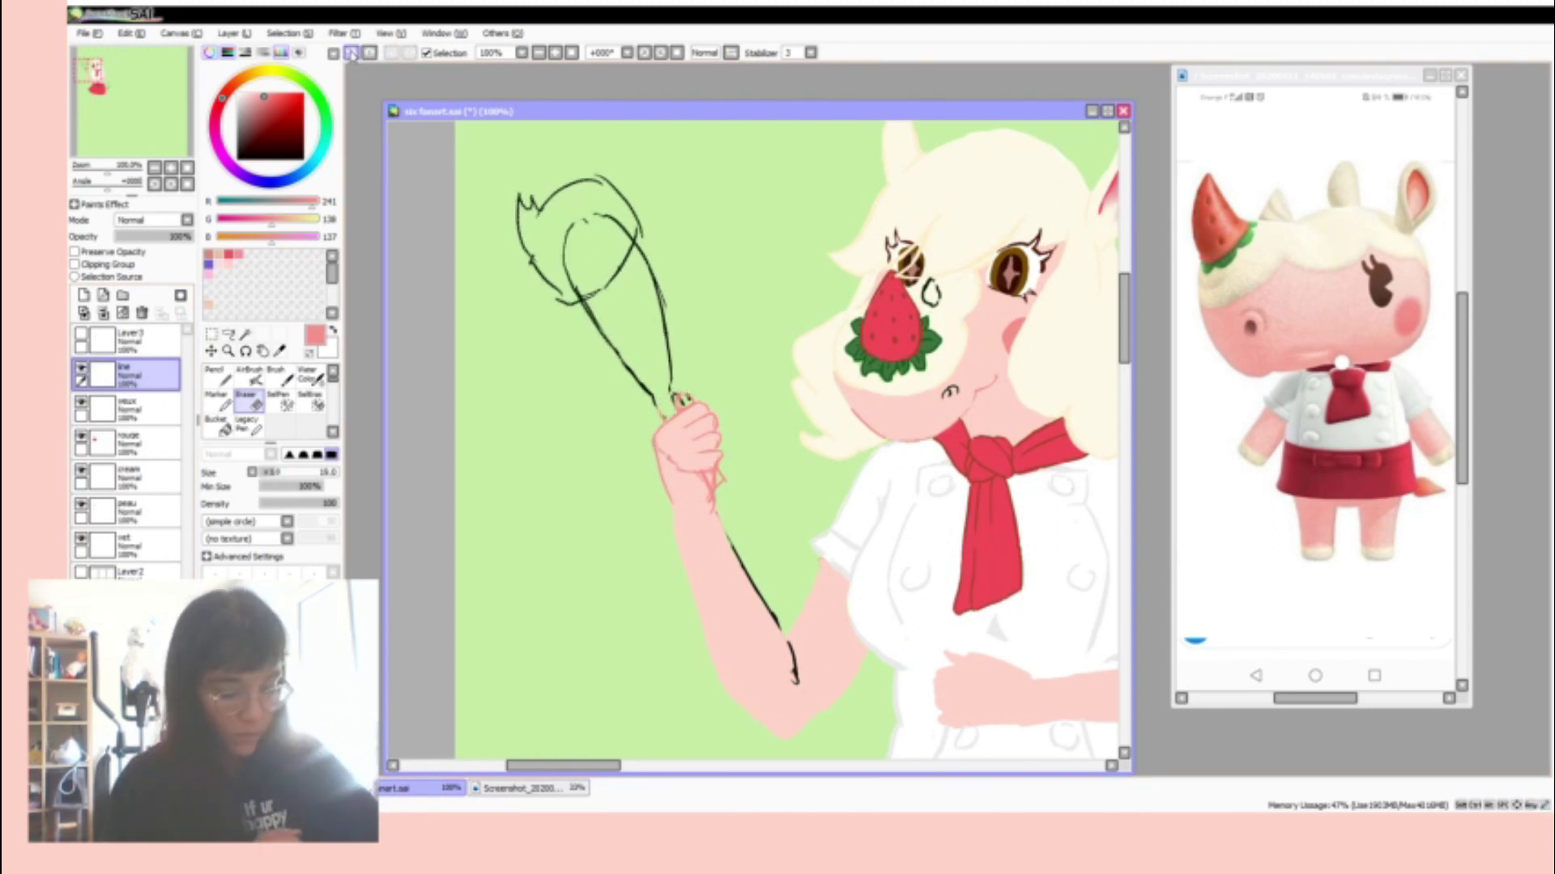
- Outline the raised arm and elbow in darker pink and erase the remaining black line along the forearm
key("n")
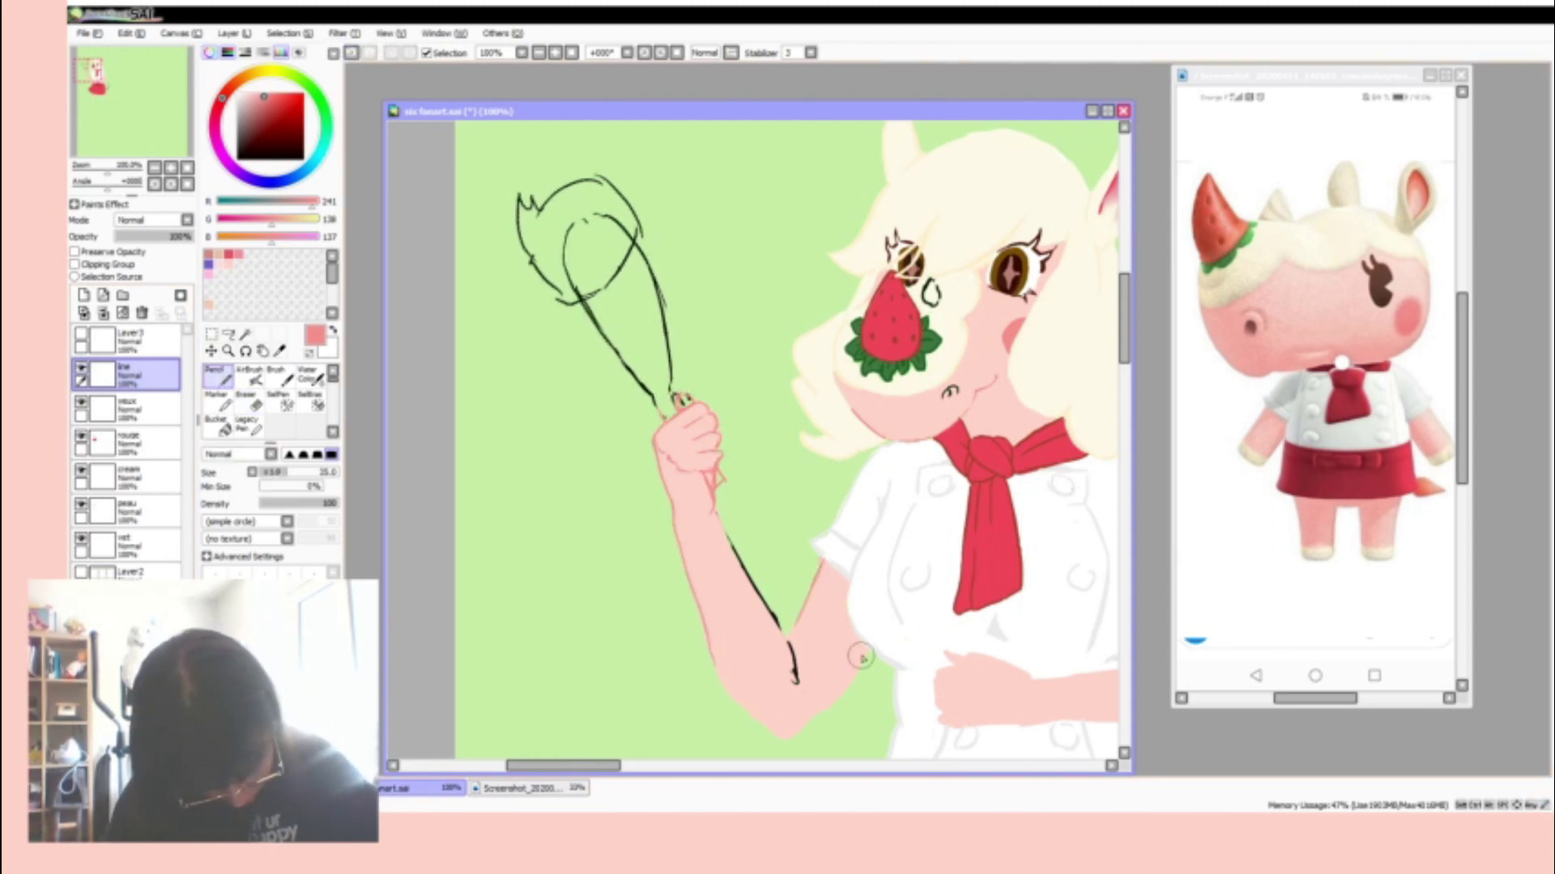
key("e")
key("ctrl+z")
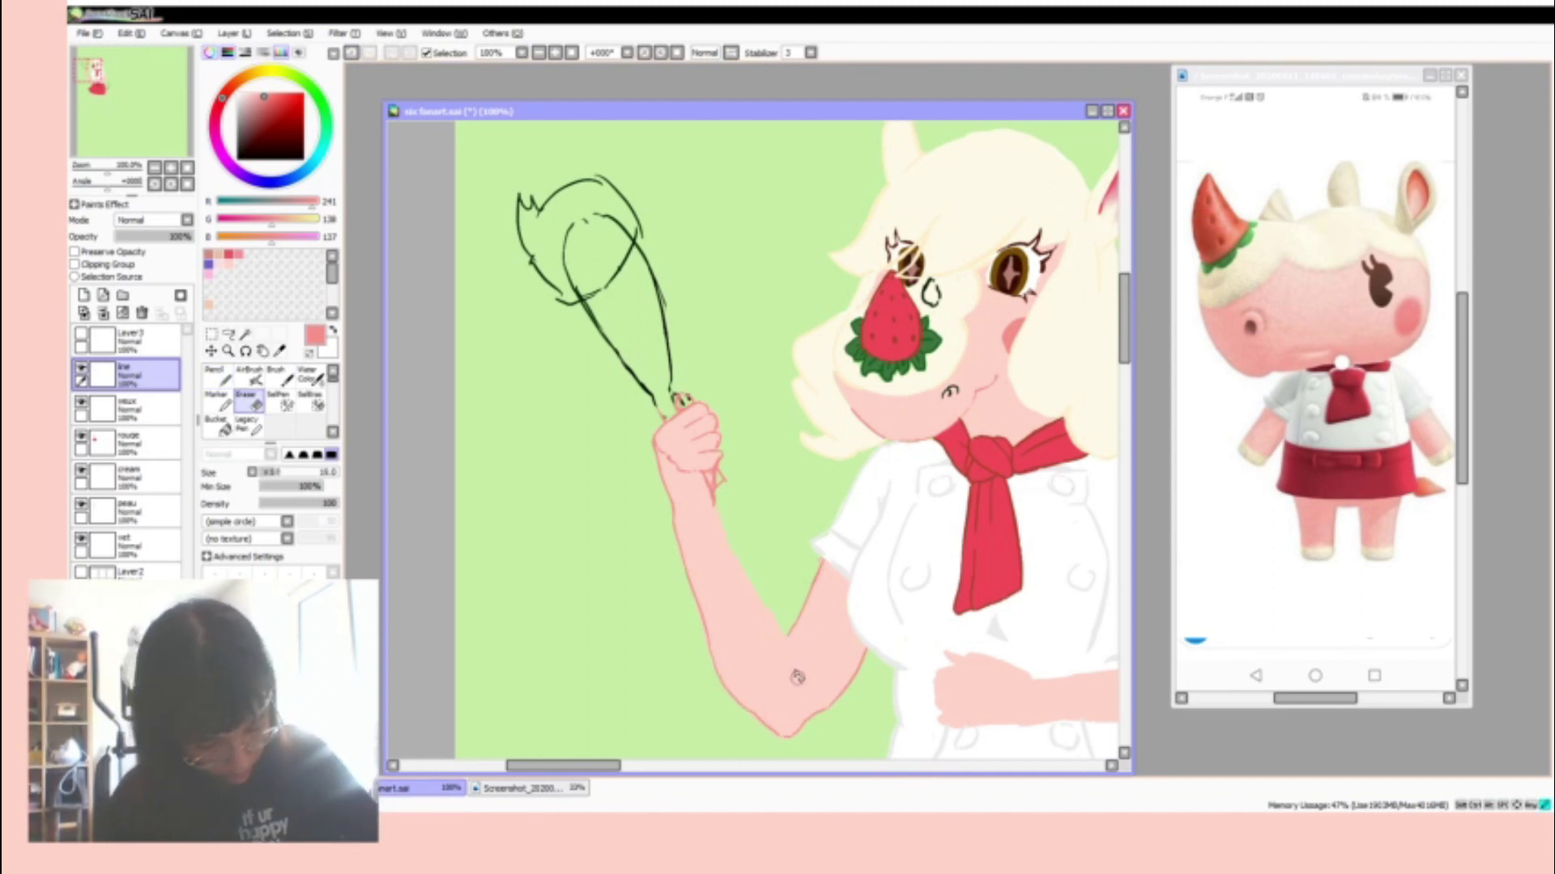
- Paint the whisk handle grey on a new layer above peau and add the hair's cream colour in the whisk head
left_click(718, 495, "ctrl+shift")
key("ctrl+shift+n")
key("n")
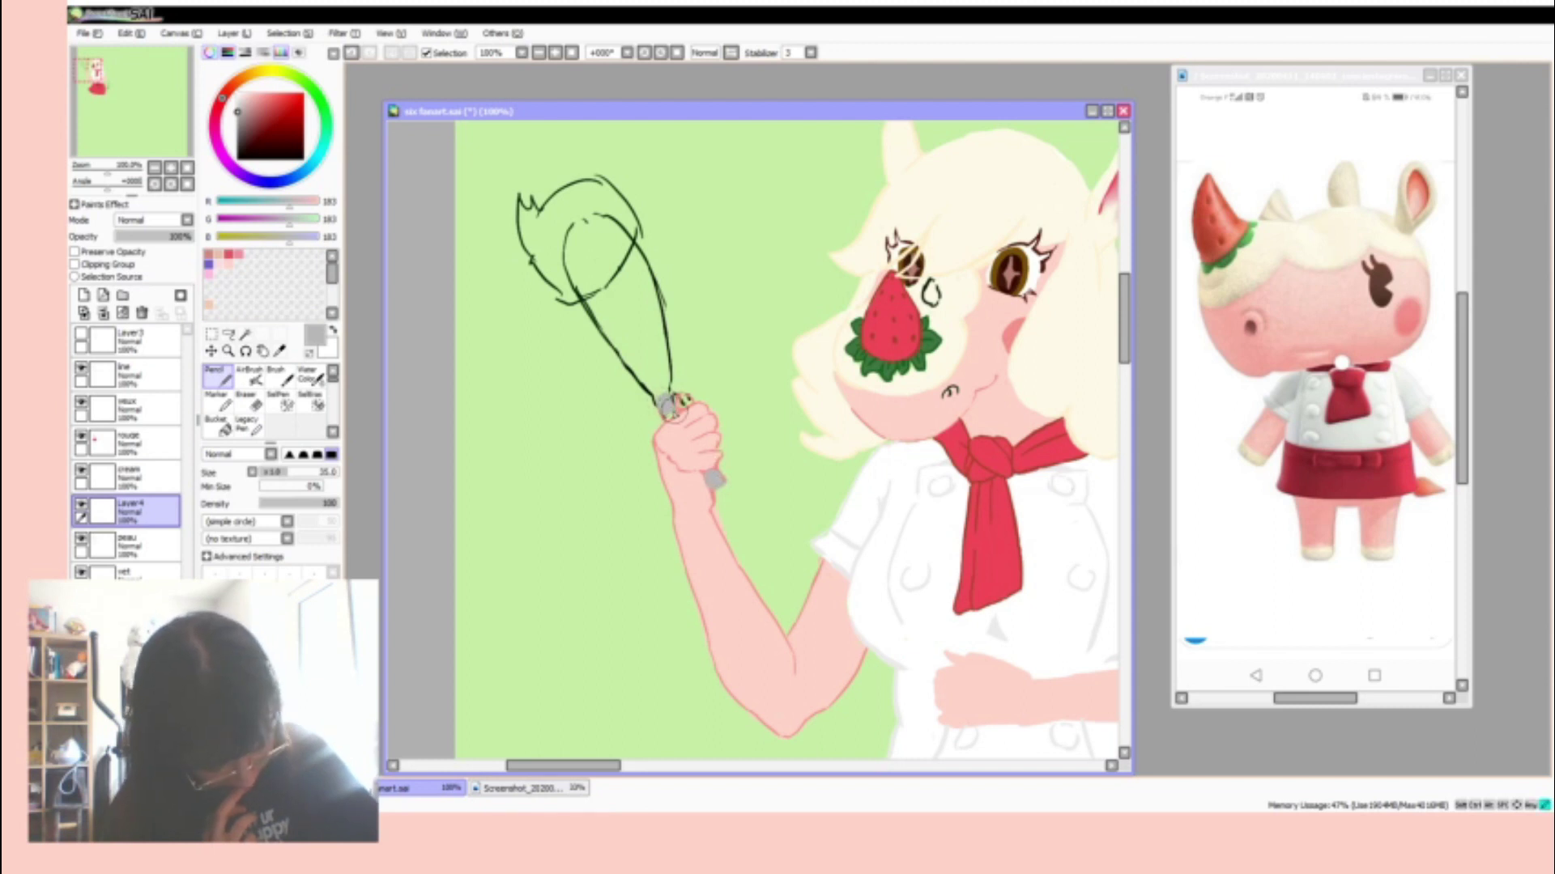
left_click(1012, 340, "ctrl+shift")
left_click(1012, 340, "alt")
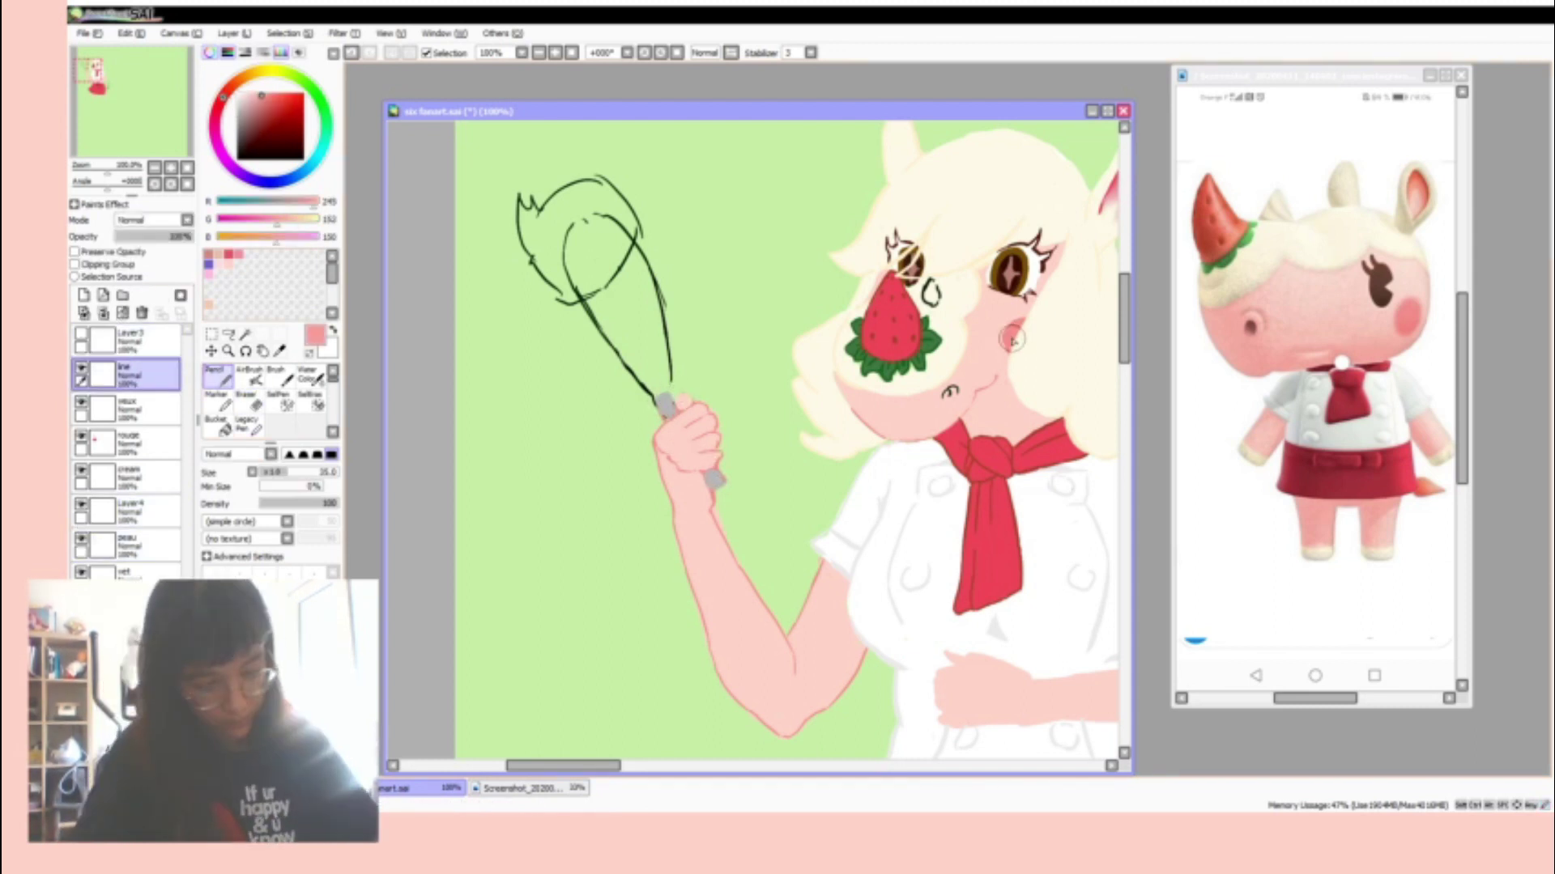
left_click(129, 510)
left_click(932, 202, "alt")
mouse_move(591, 212)
left_mouse_down()
mouse_move(617, 243)
mouse_move(565, 204)
mouse_move(557, 289)
left_mouse_up()
- Lasso the skirt's bow on the line layer, shift it slightly and recolour its black lines dark red
scroll(558, 292, "down", 5)
left_click(719, 684, "ctrl+shift")
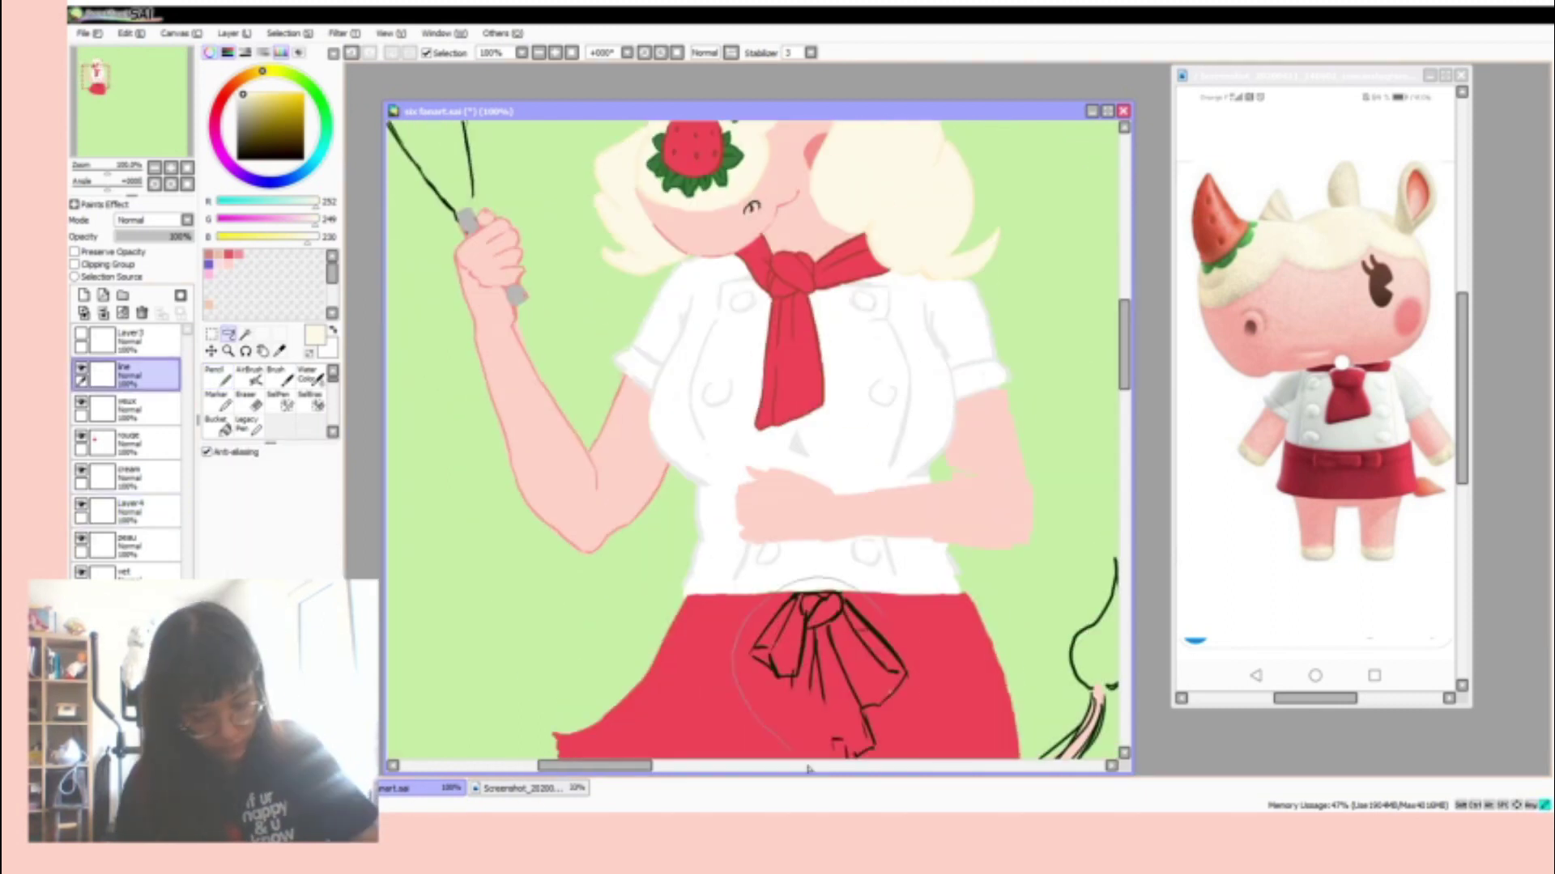
left_click(757, 657, "alt")
key("n")
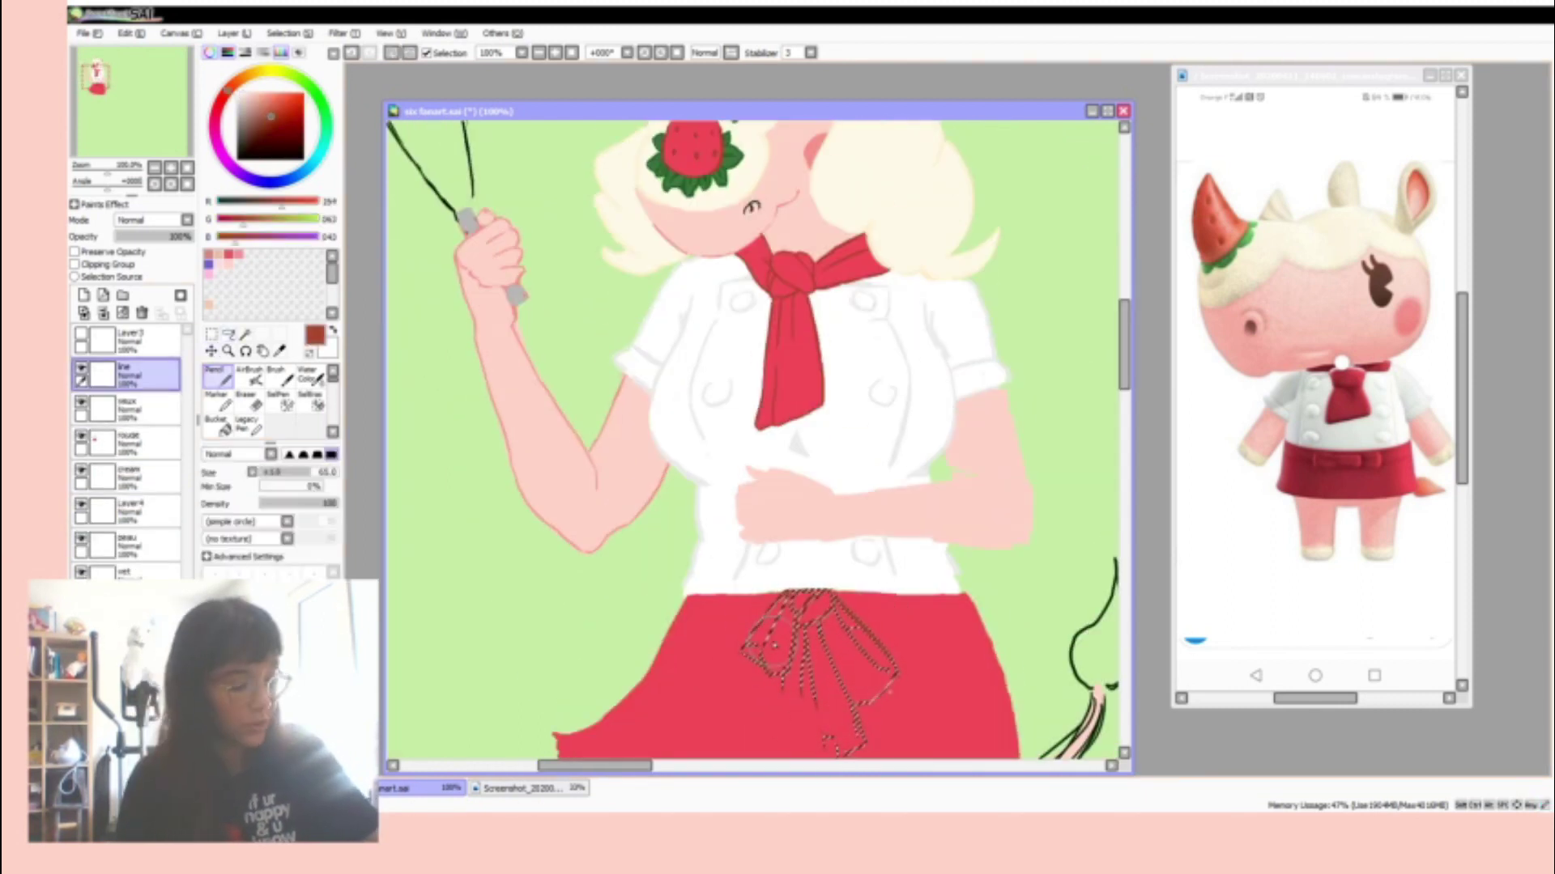
left_click(850, 626, "alt")
- Clean up the bow's loops and redraw its hanging ribbon tails in dark red
key("e")
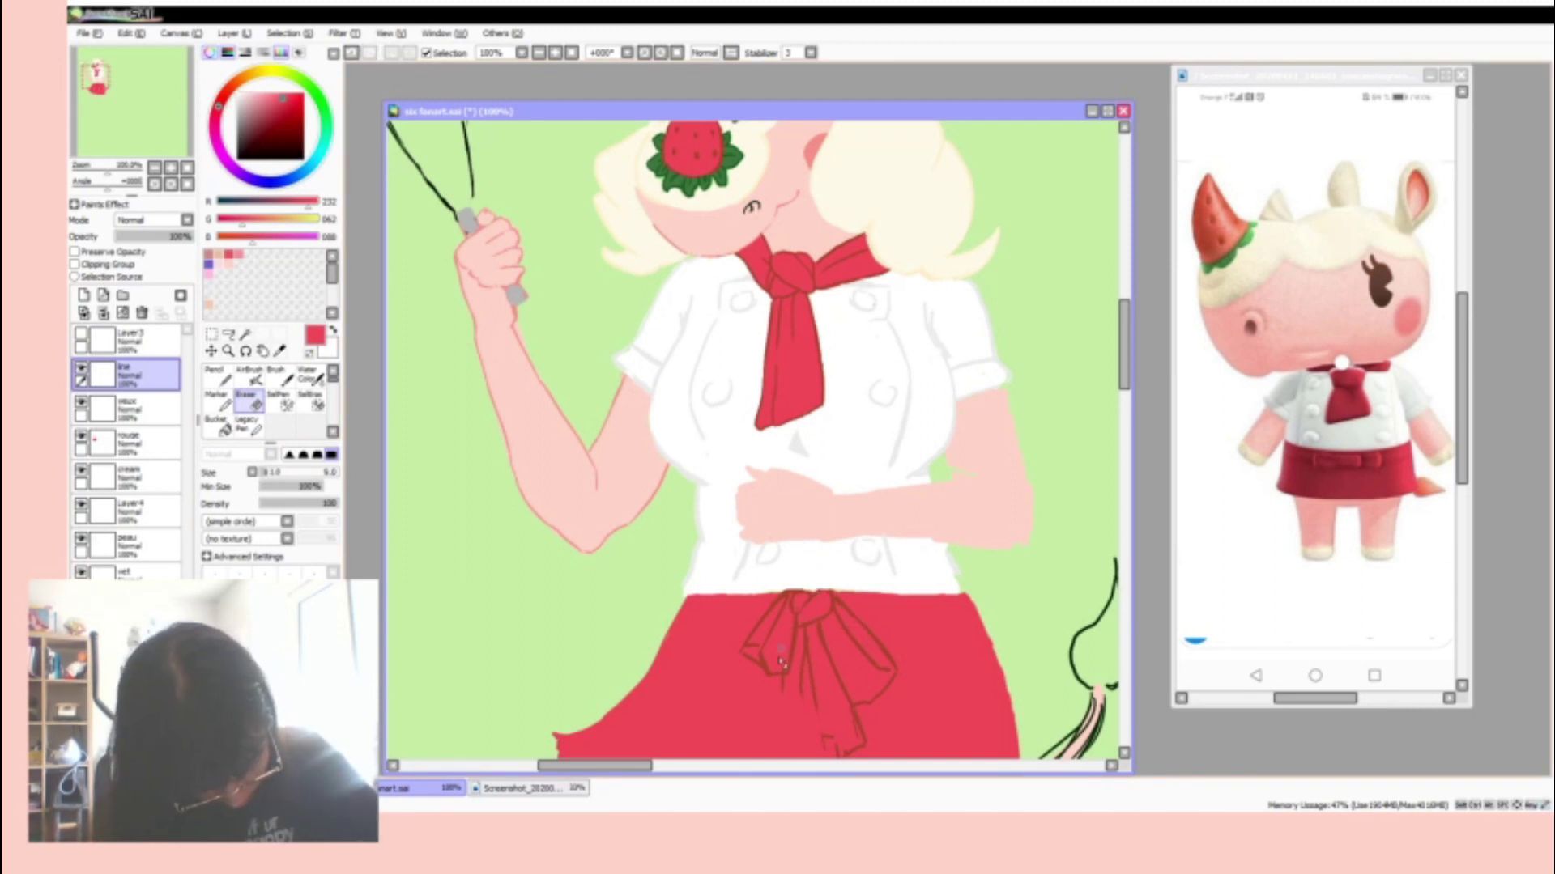
scroll(806, 586, "down", 3)
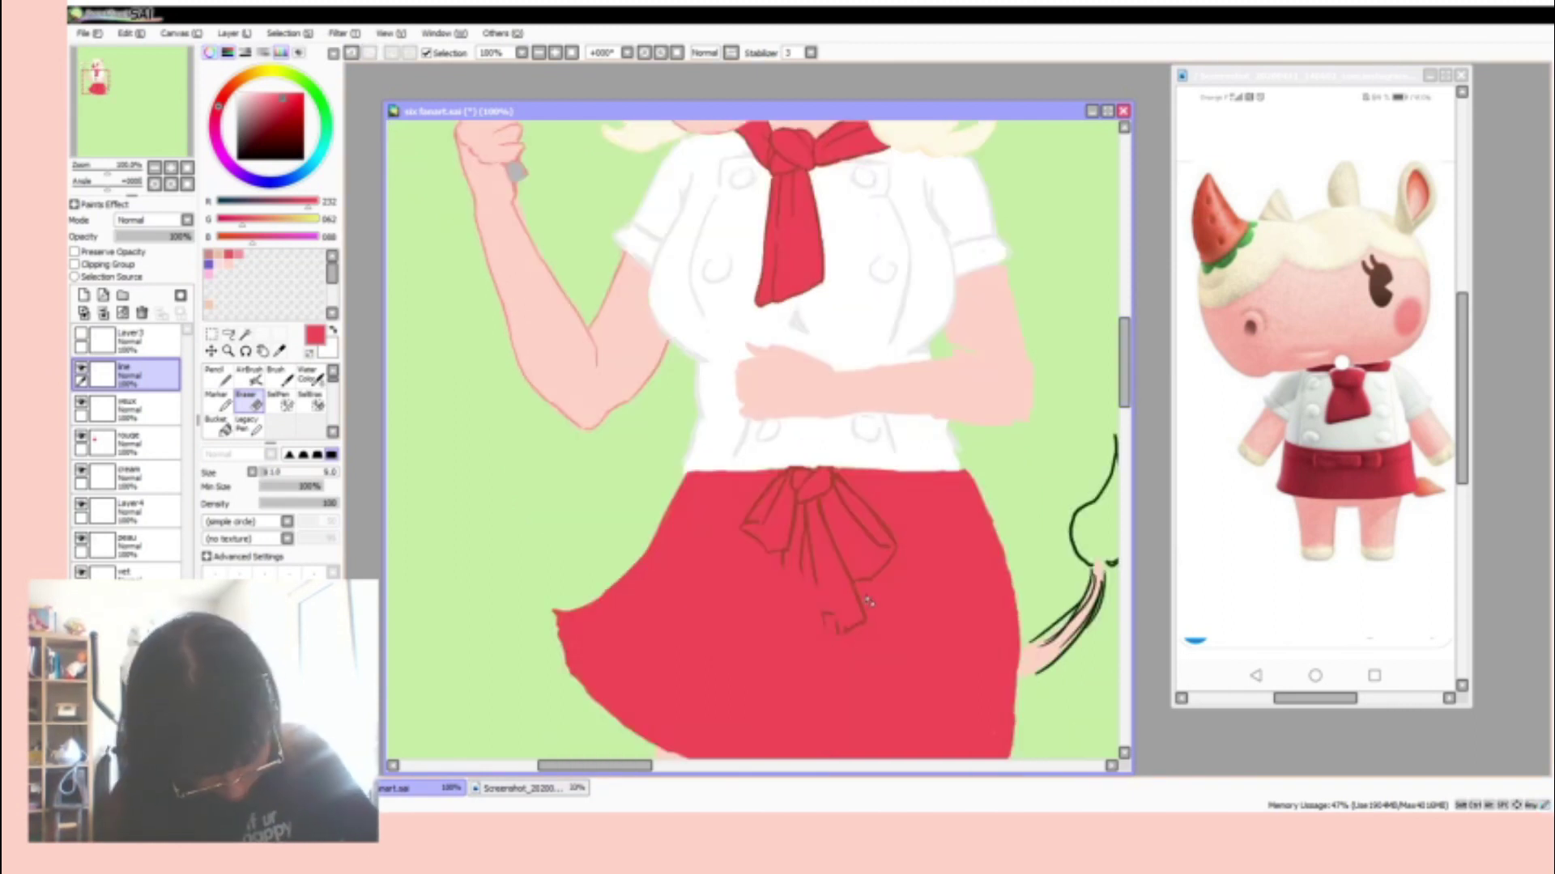
key("n")
left_click(802, 572, "alt")
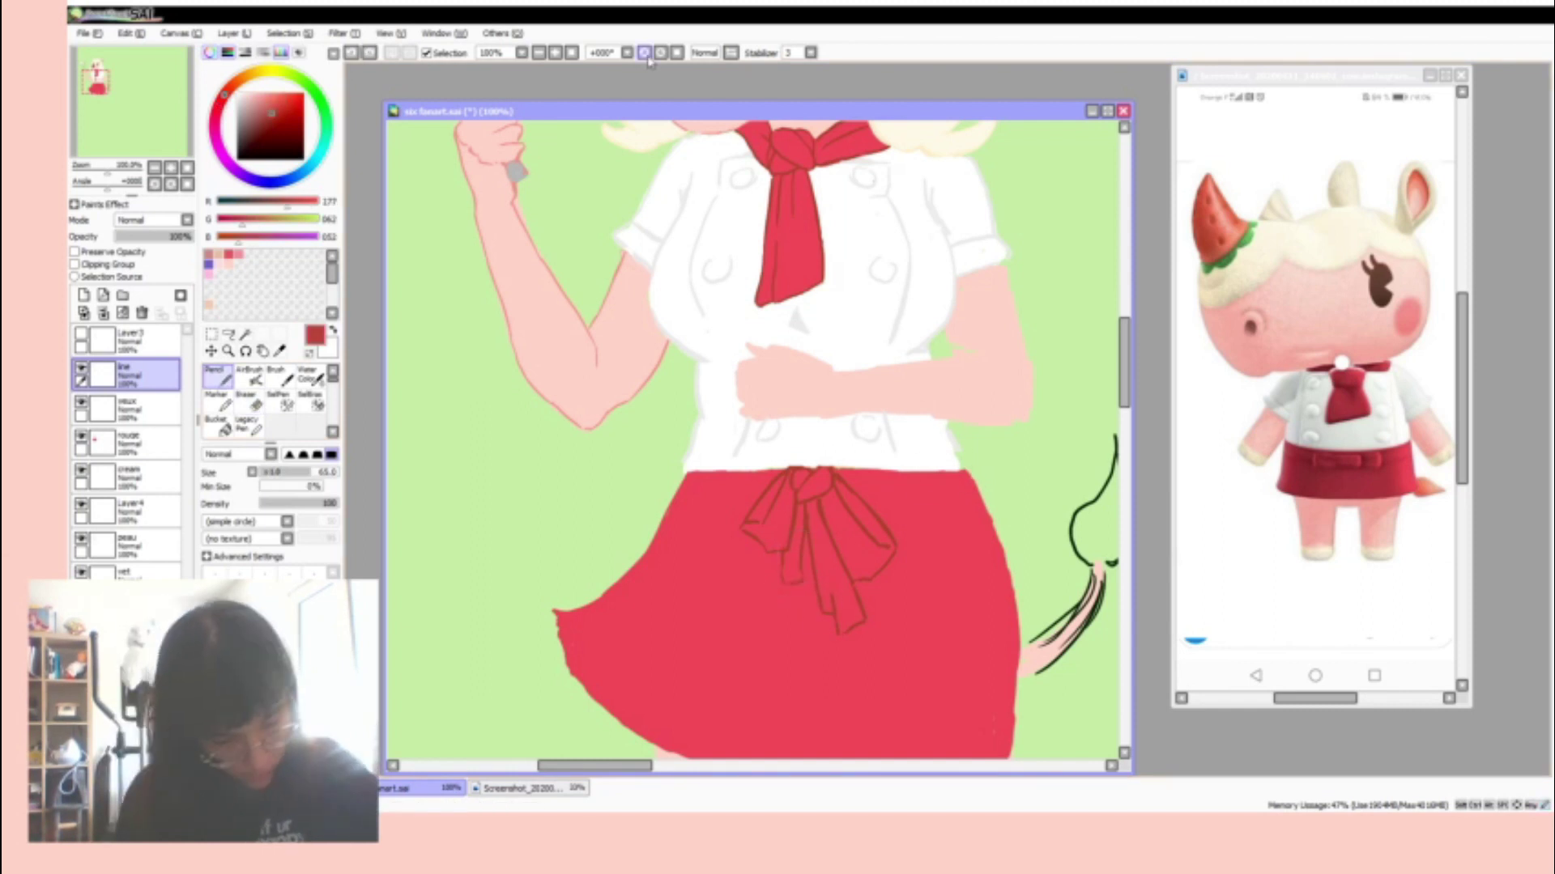
- Outline the skirt's waistband, side edges and hem in dark red on the line layer
left_click(644, 51)
key("Delete")
left_click_drag(808, 442, 826, 430)
scroll(728, 486, "down", 5)
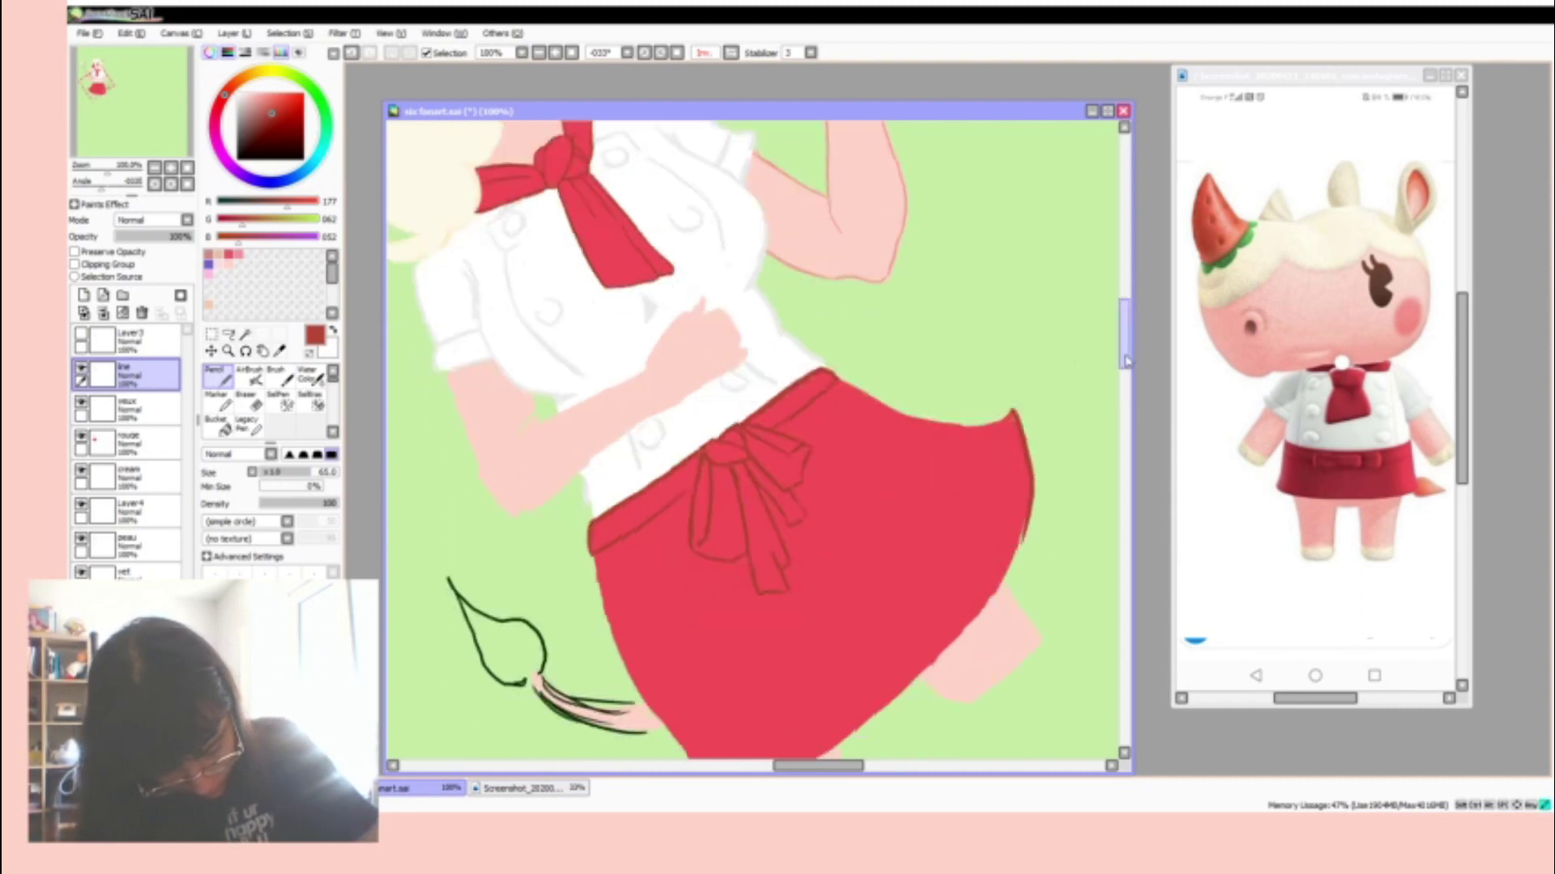
mouse_move(850, 538)
left_mouse_down()
mouse_move(810, 560)
mouse_move(628, 466)
mouse_move(717, 591)
left_mouse_up()
- Clean up the skirt's dark red outline and touch up its edges with the skirt's red on the rouge layer
key("e")
key("n")
left_click(662, 516, "alt")
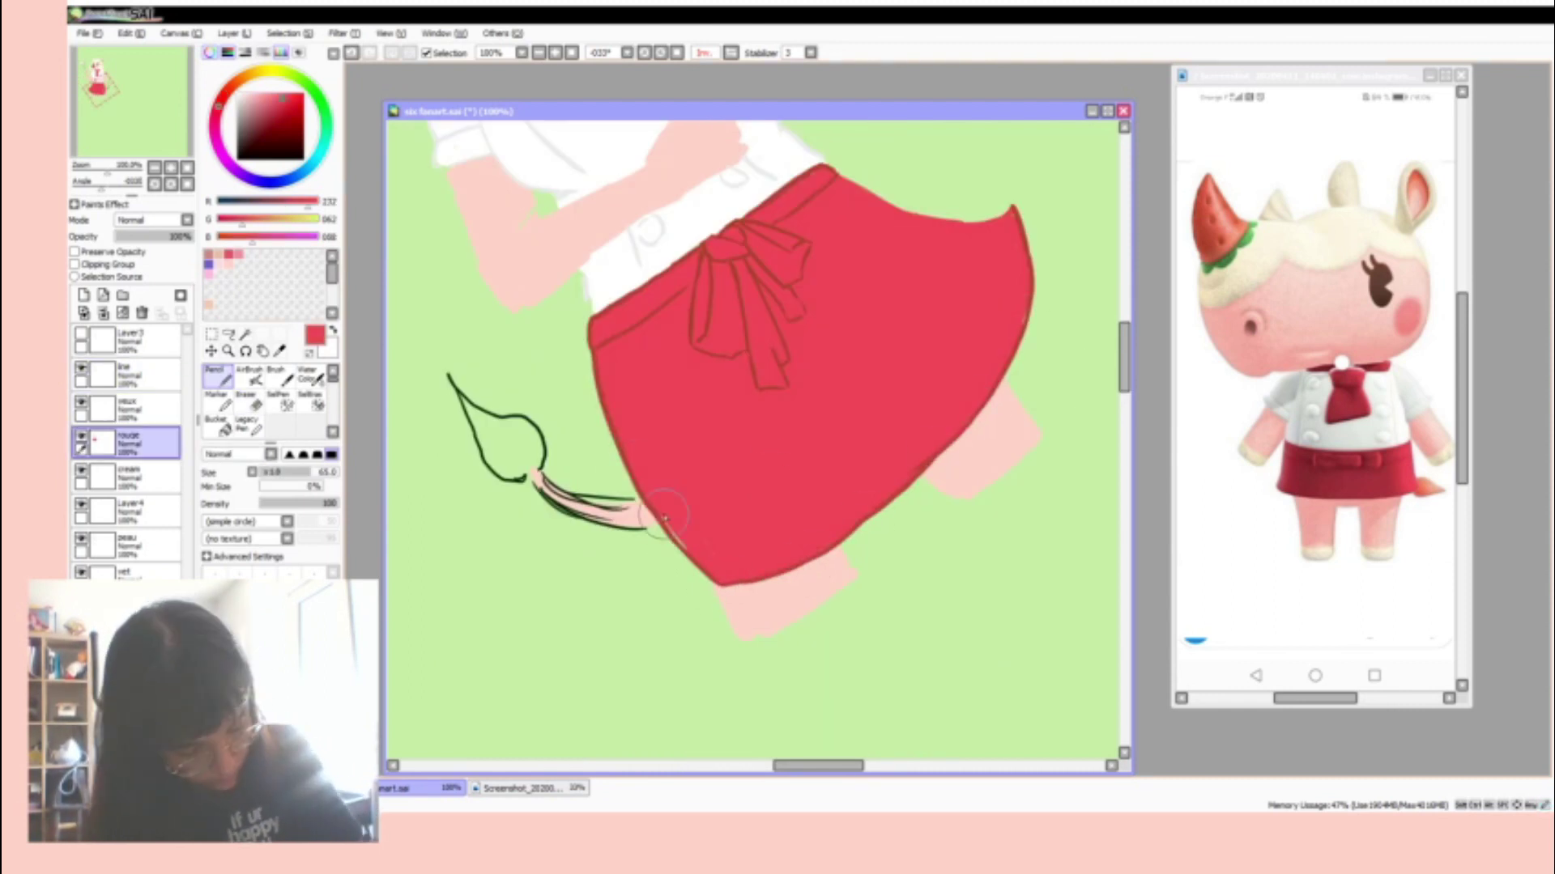
key("e")
left_click(958, 427, "ctrl+shift")
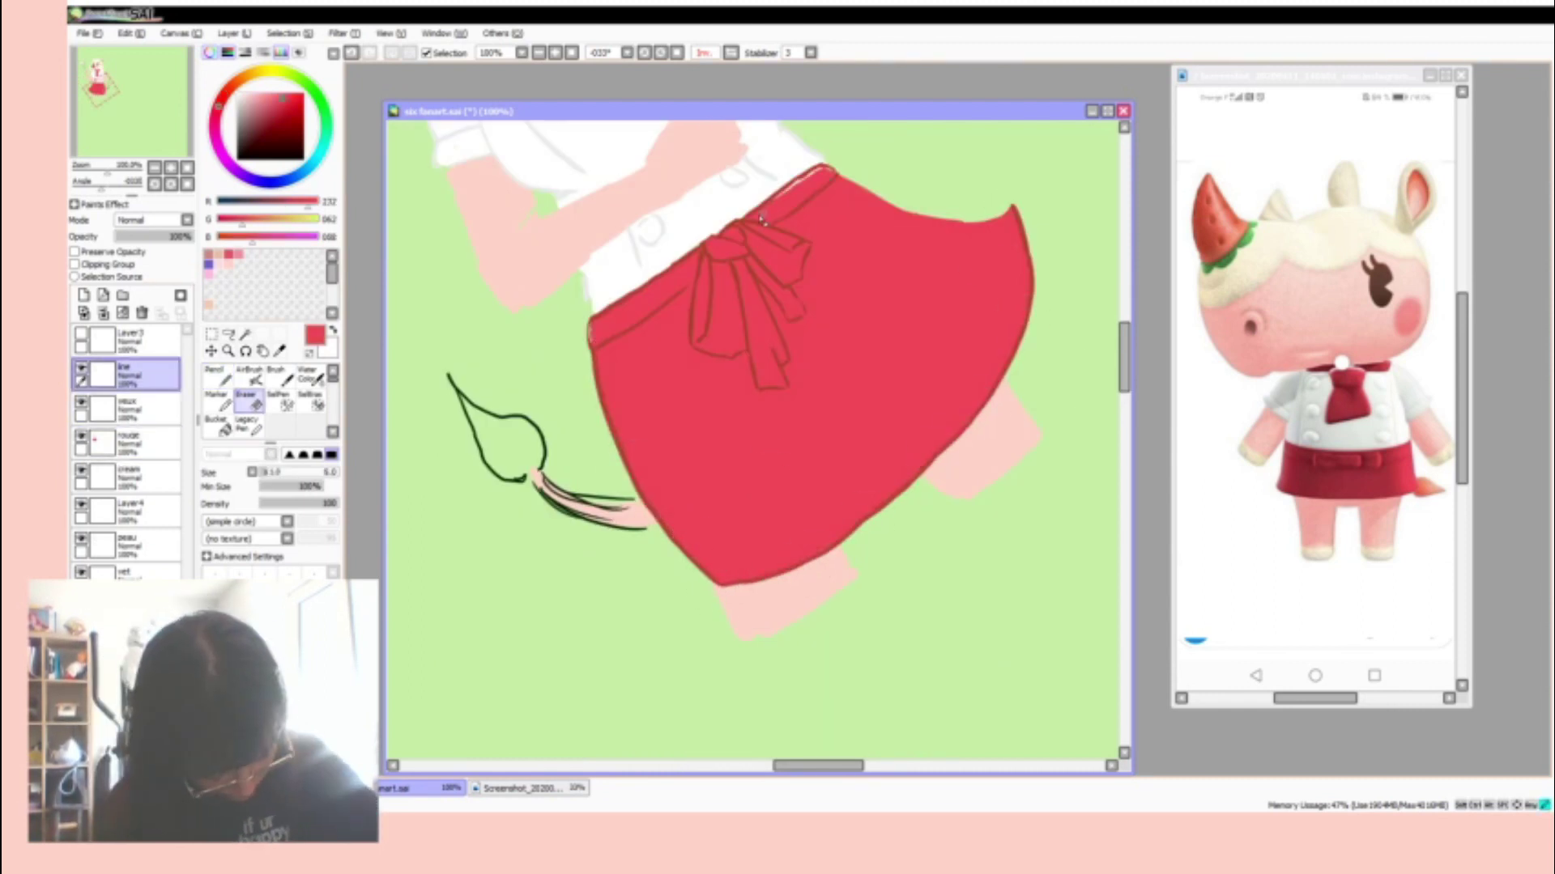
left_click(761, 219, "ctrl+shift")
key("n")
left_click(592, 330, "alt")
left_click_drag(592, 329, 413, 333)
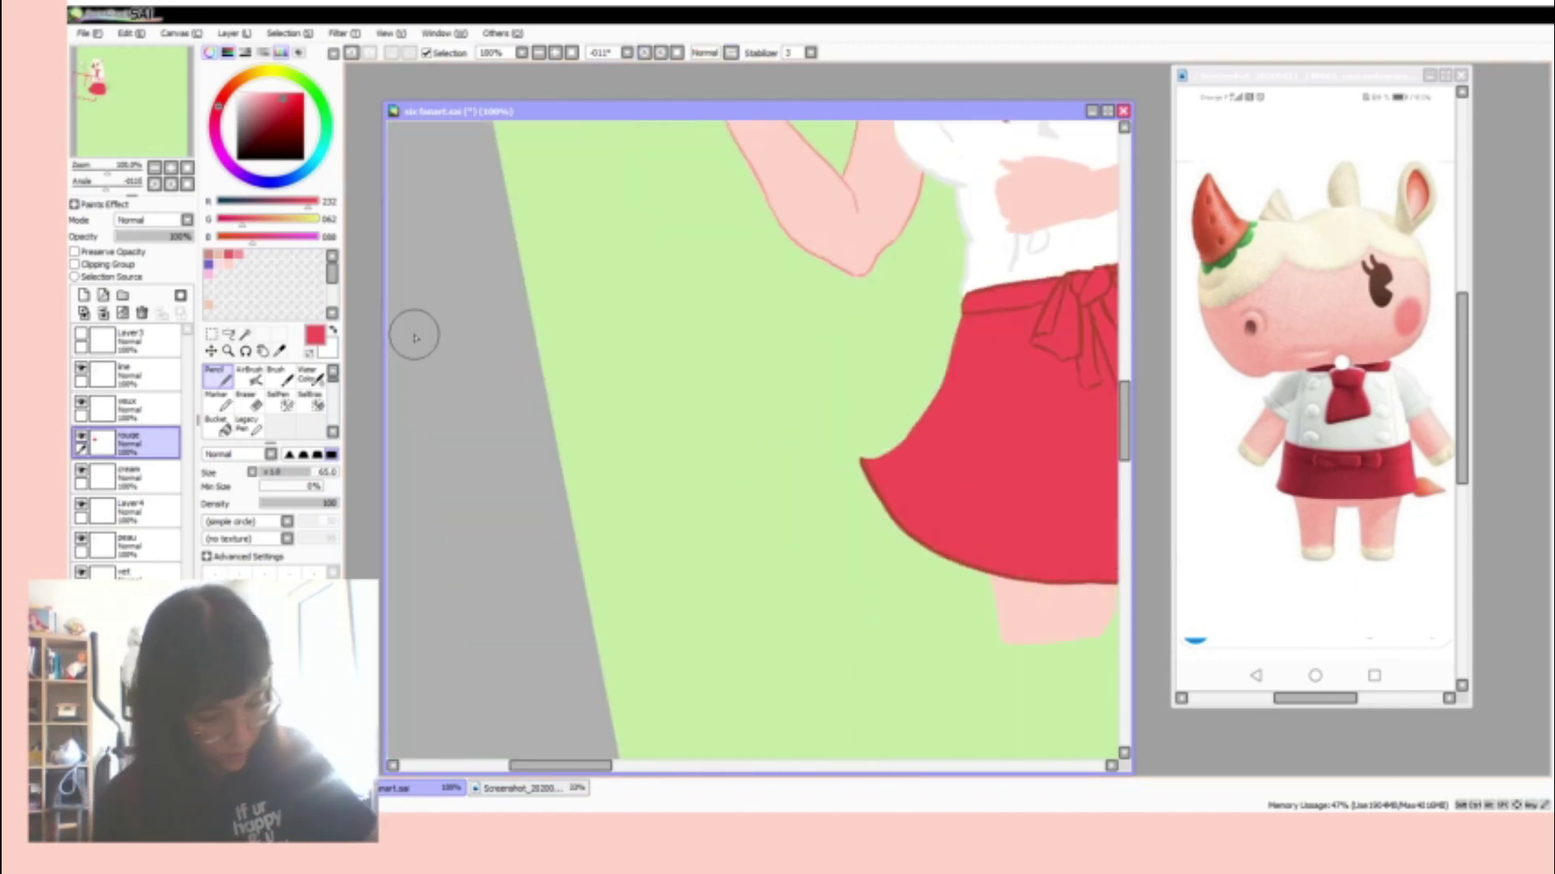
- Outline the legs below the skirt in the darker pink of the skin outlines on the line layer
mouse_move(920, 422)
left_mouse_down()
mouse_move(968, 296)
mouse_move(810, 567)
mouse_move(560, 425)
mouse_move(596, 483)
left_mouse_up()
left_click(705, 457, "alt")
scroll(595, 483, "down", 3)
left_click(408, 358, "ctrl+shift")
key("e")
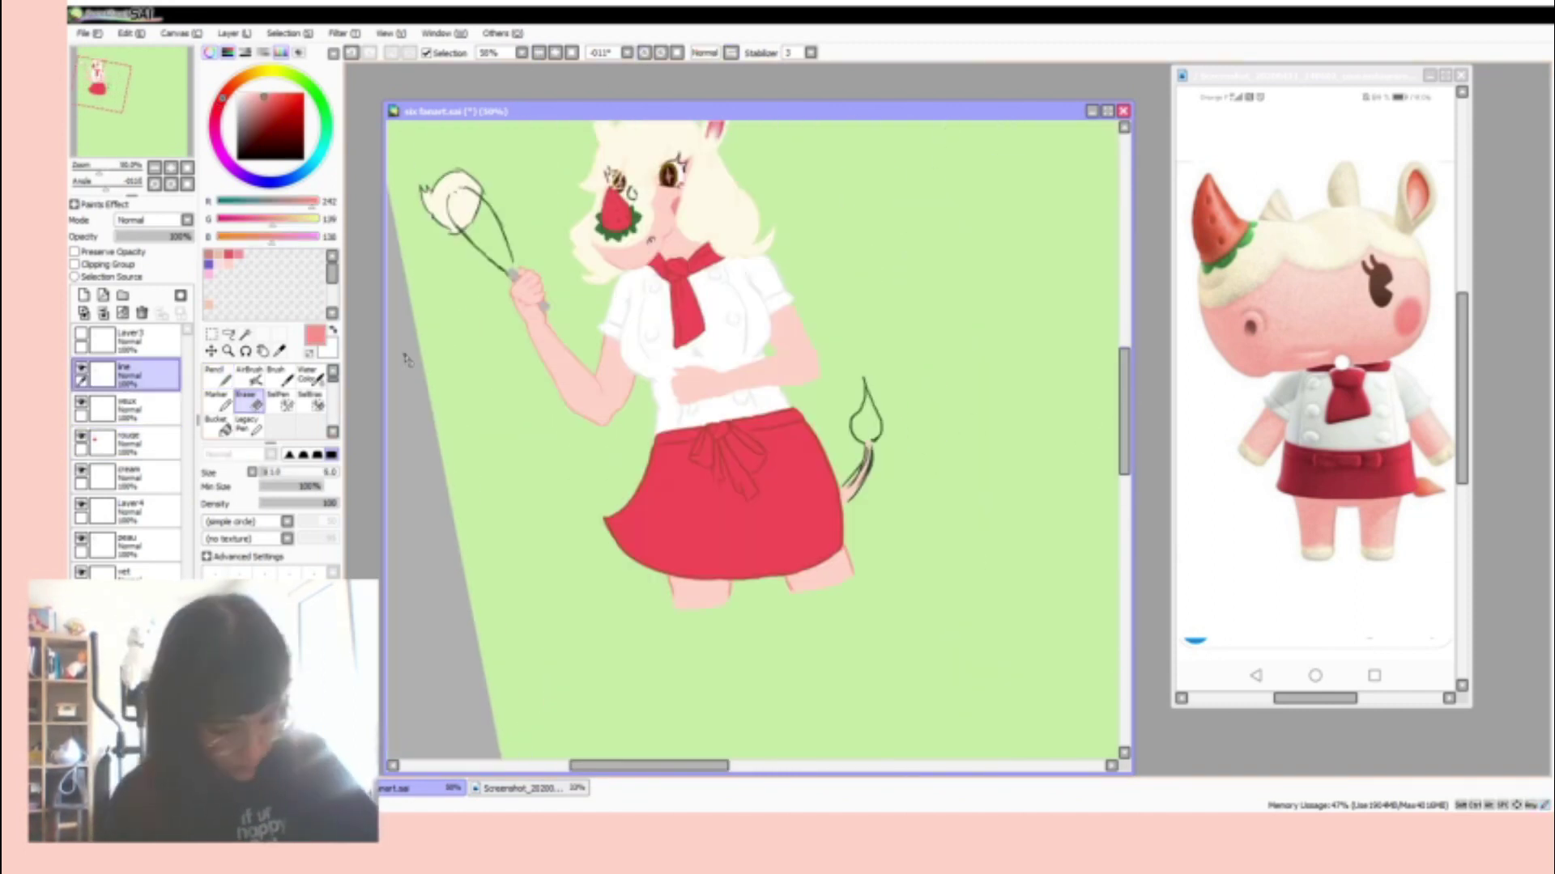
- Remove the black lines along the tail's shaft and even out its skin-pink fill
scroll(822, 411, "up", 3)
key("n")
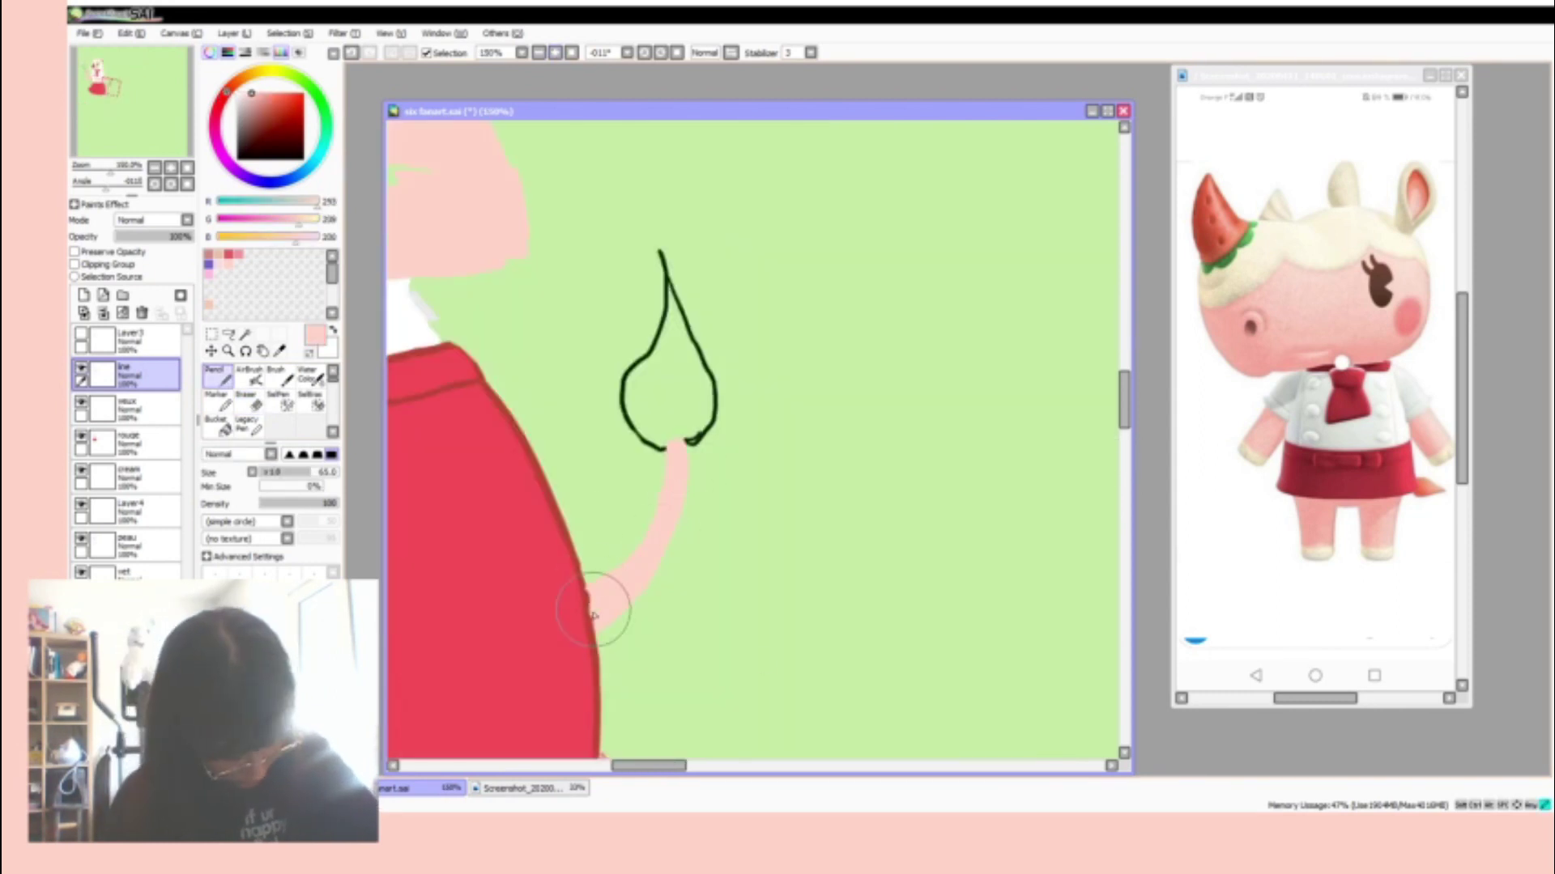
left_click(669, 454, "alt")
left_click(670, 454, "ctrl+shift")
- Fill the tail's tuft with the skirt's red on the rouge layer
left_click(448, 549, "alt")
left_click(129, 441)
mouse_move(648, 429)
left_mouse_down()
mouse_move(659, 294)
mouse_move(646, 263)
mouse_move(672, 389)
left_mouse_up()
left_click(704, 381, "ctrl+shift")
- Erase the tuft's black outline and carve small notches into its sides for a flame-like shape
key("e")
mouse_move(663, 276)
left_mouse_down()
mouse_move(698, 443)
mouse_move(676, 280)
mouse_move(687, 300)
left_mouse_up()
left_click(659, 271, "ctrl+shift")
left_click(129, 545)
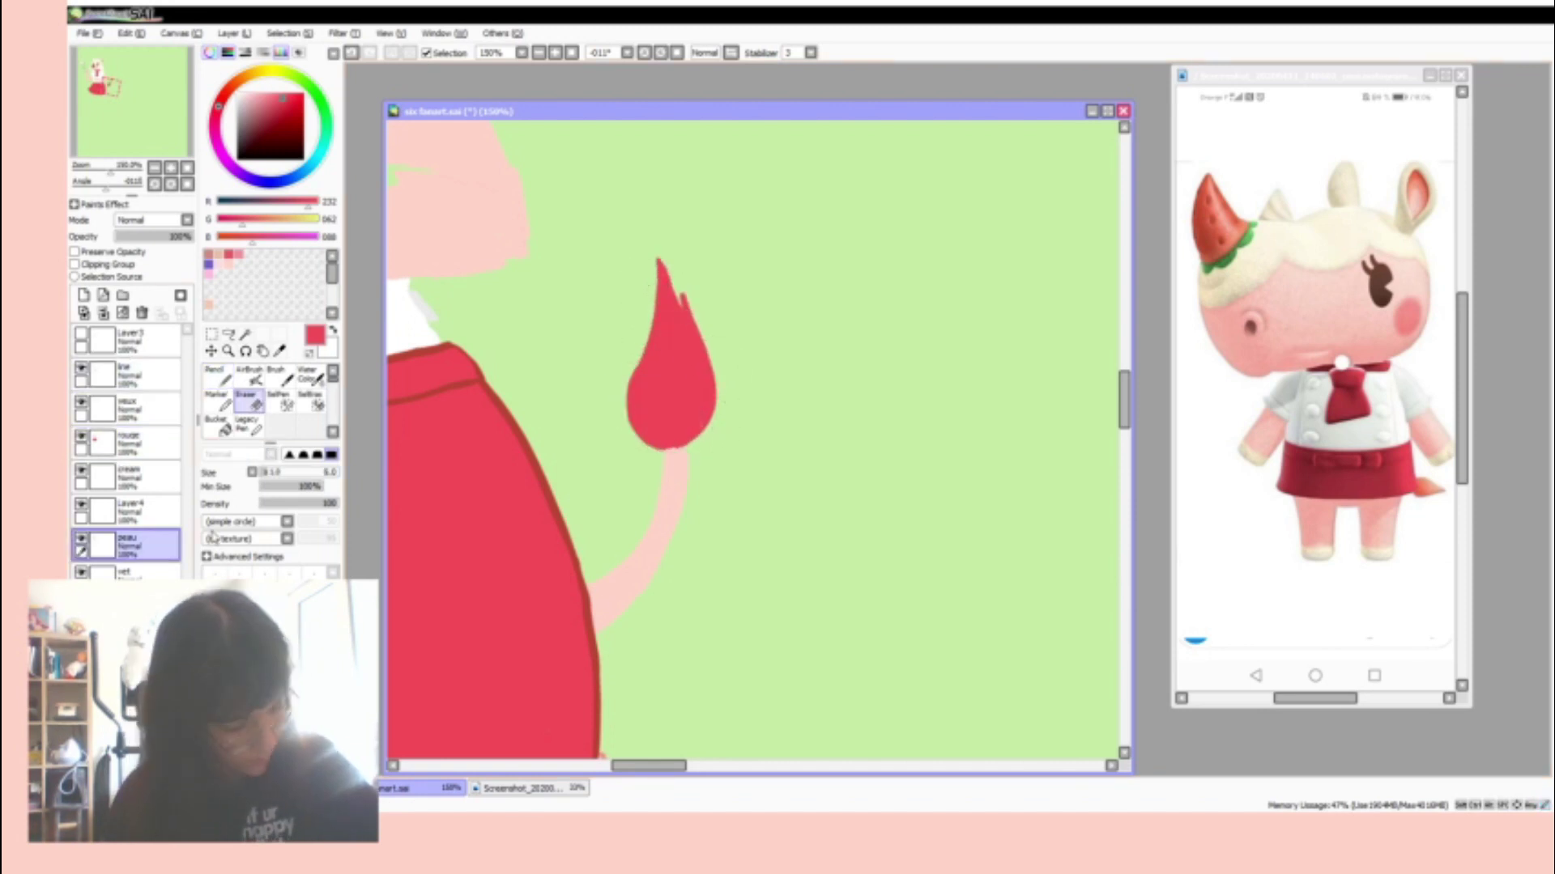
left_click(154, 442)
left_click_drag(643, 368, 618, 347)
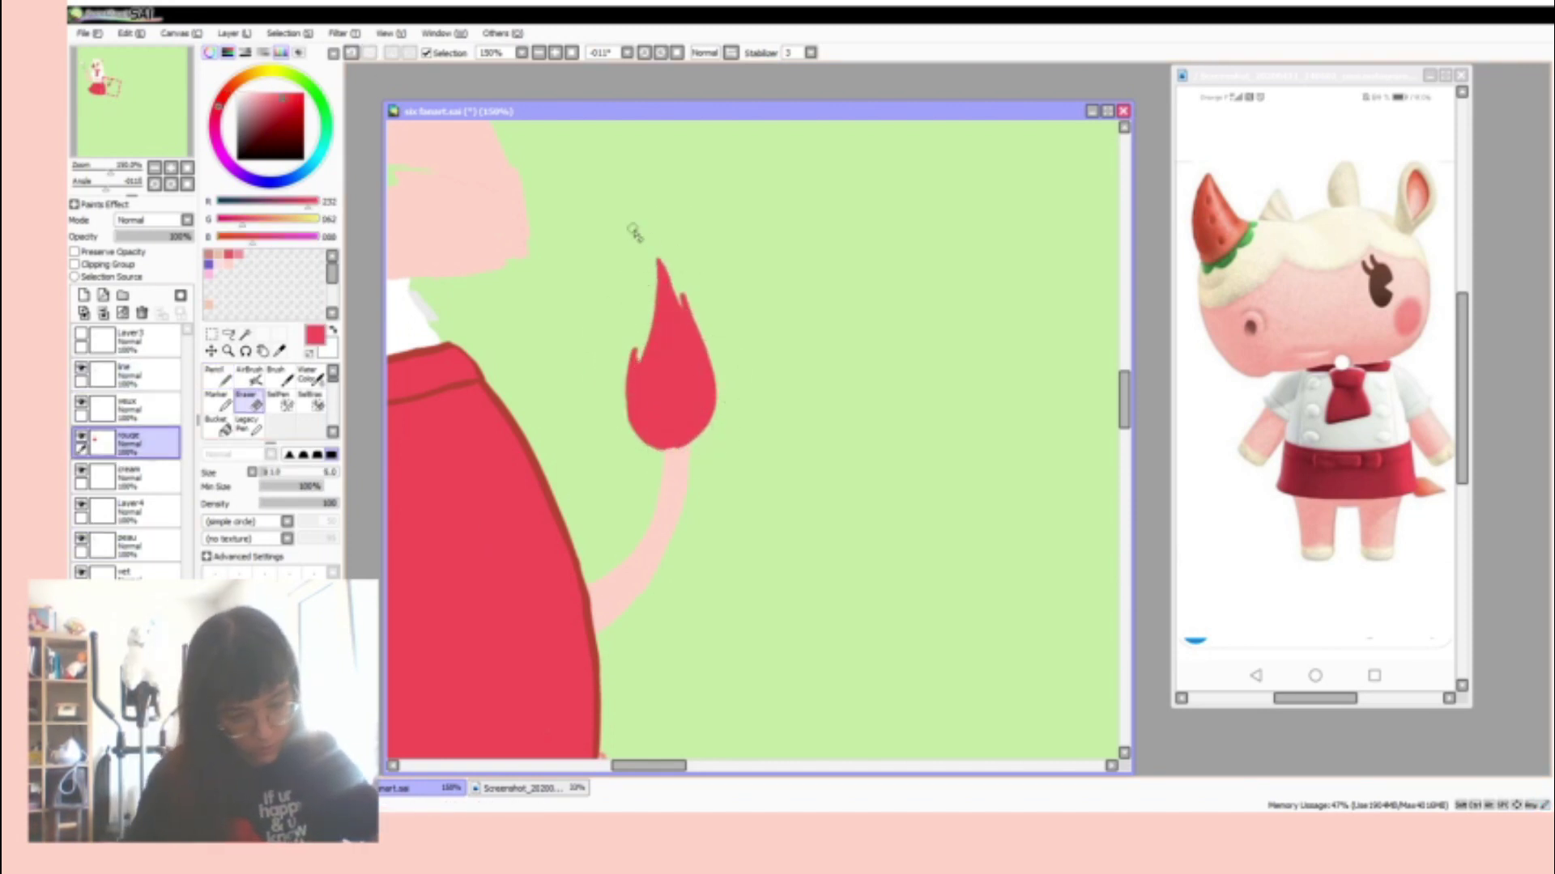
- Erase the whisk's black sketch lines, then show the bowl sketch on Layer3 and trim its lines across the holding arm
key("ctrl+minus")
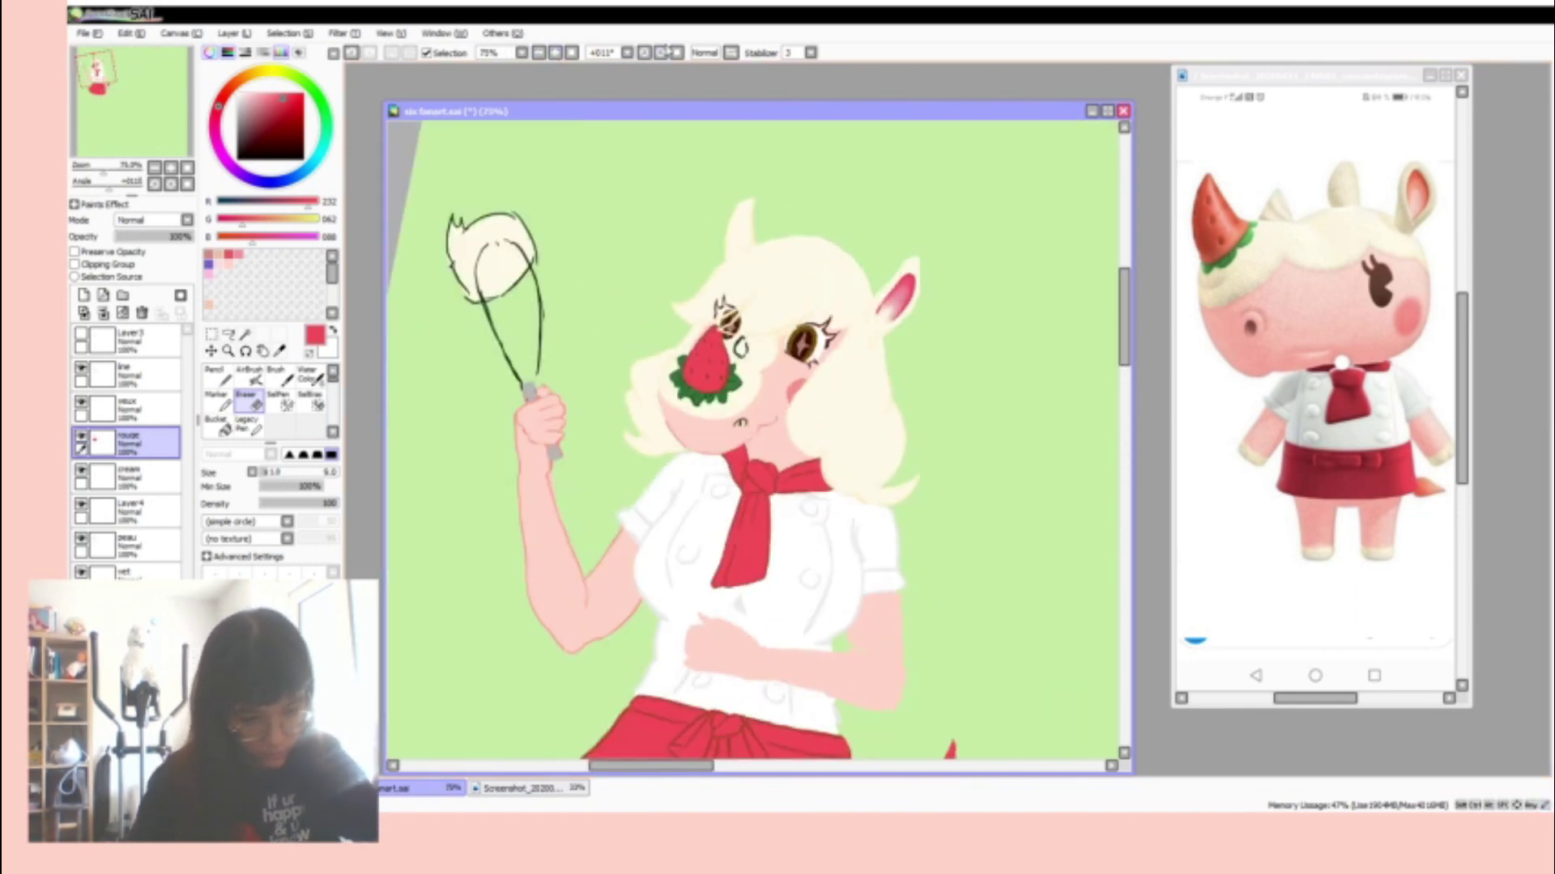
left_click(130, 374)
key("Delete")
left_click_drag(706, 591, 881, 615)
left_click(129, 340)
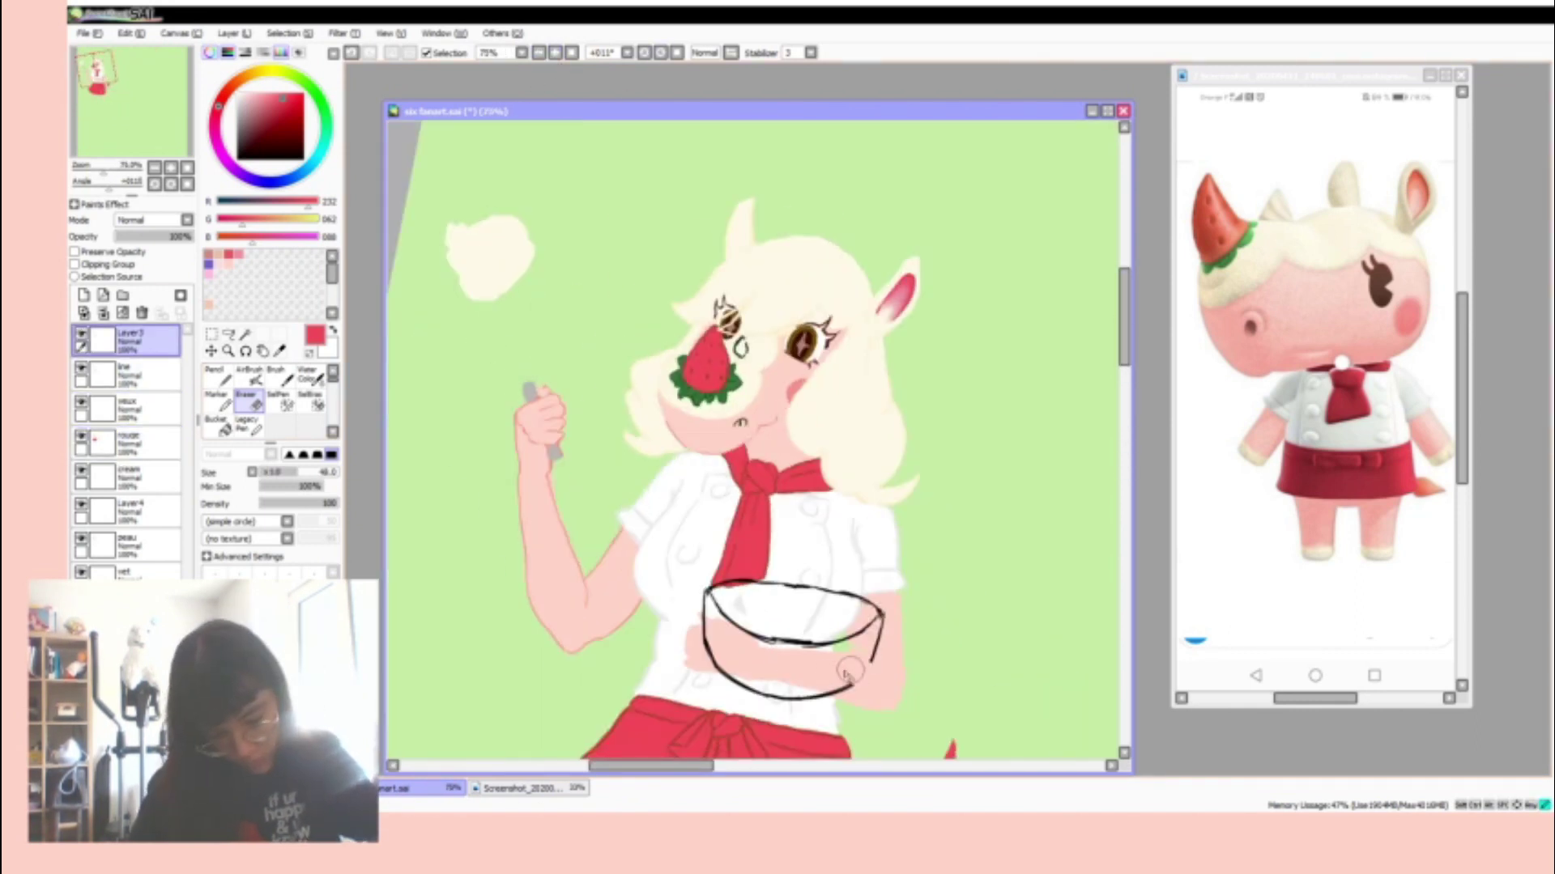
- Reshape the cream on the whisk's head with a pointed tip, using its own colour on the cream layer
left_click(130, 477)
left_click(486, 255, "alt")
key("ctrl+plus")
key("n")
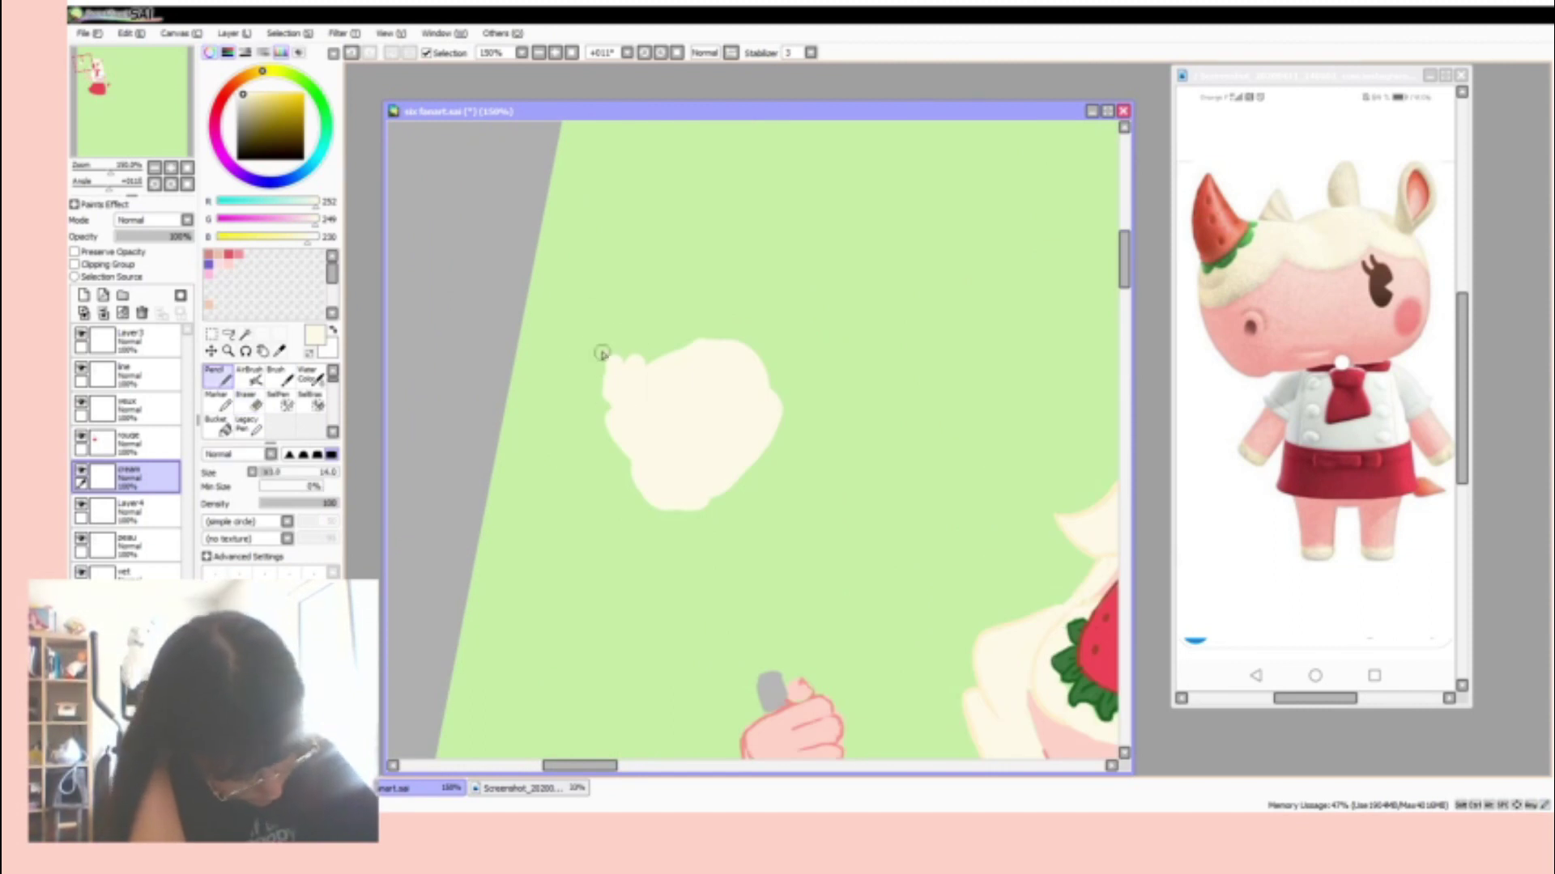
key("a")
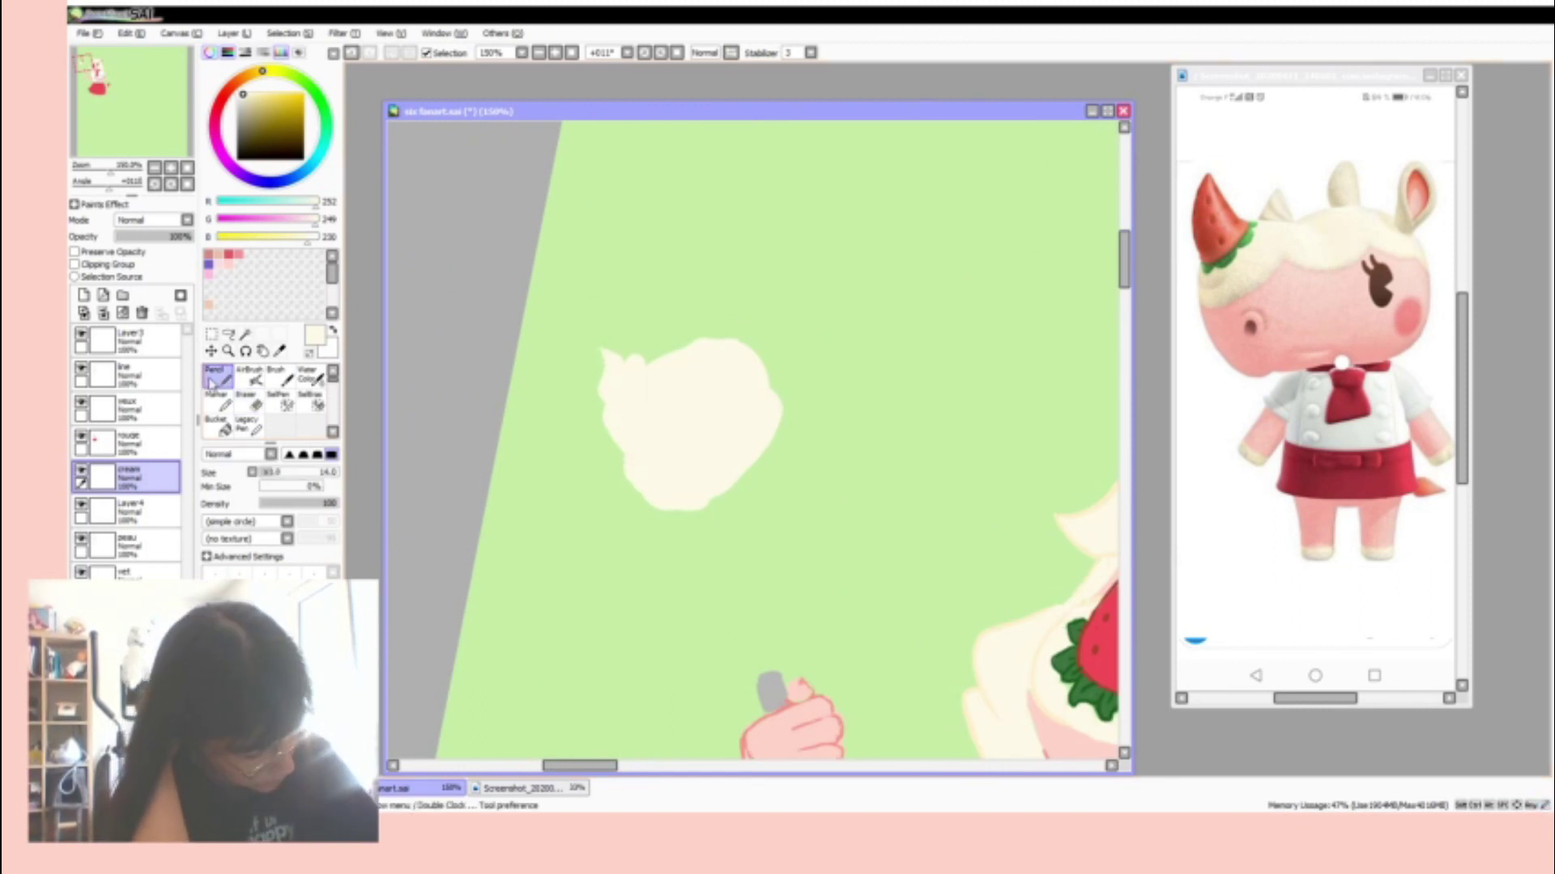
- Draw the whisk's curved wires from the handle up into the cream on Layer4, using the handle's grey
left_click_drag(616, 309, 604, 318)
key("ctrl+shift+n")
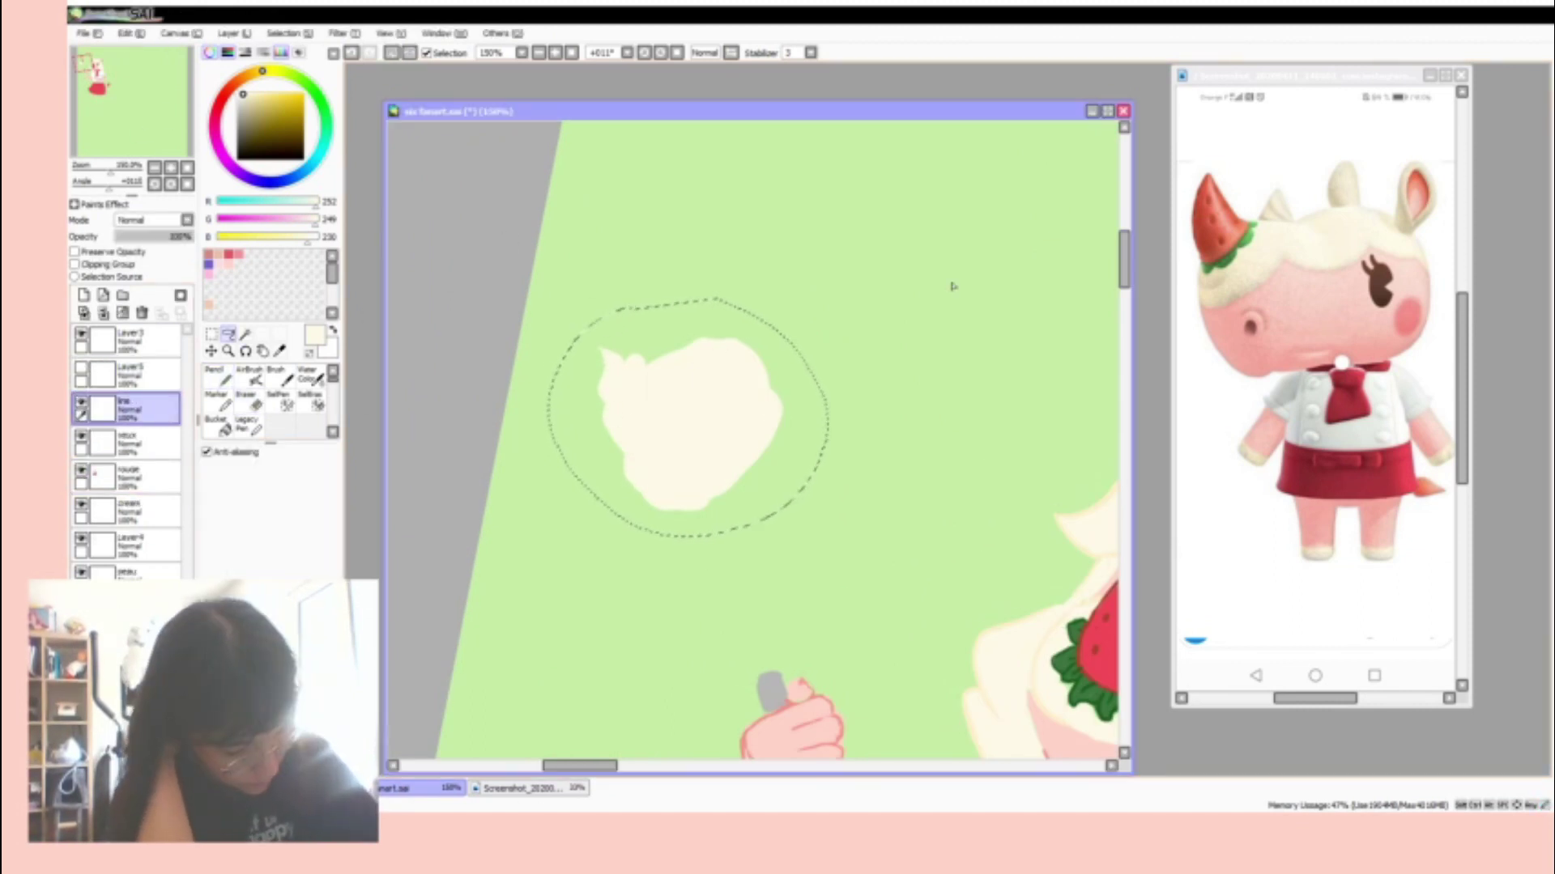
left_click(767, 689, "alt")
left_click(770, 684, "ctrl+shift")
key("ctrl+d")
key("n")
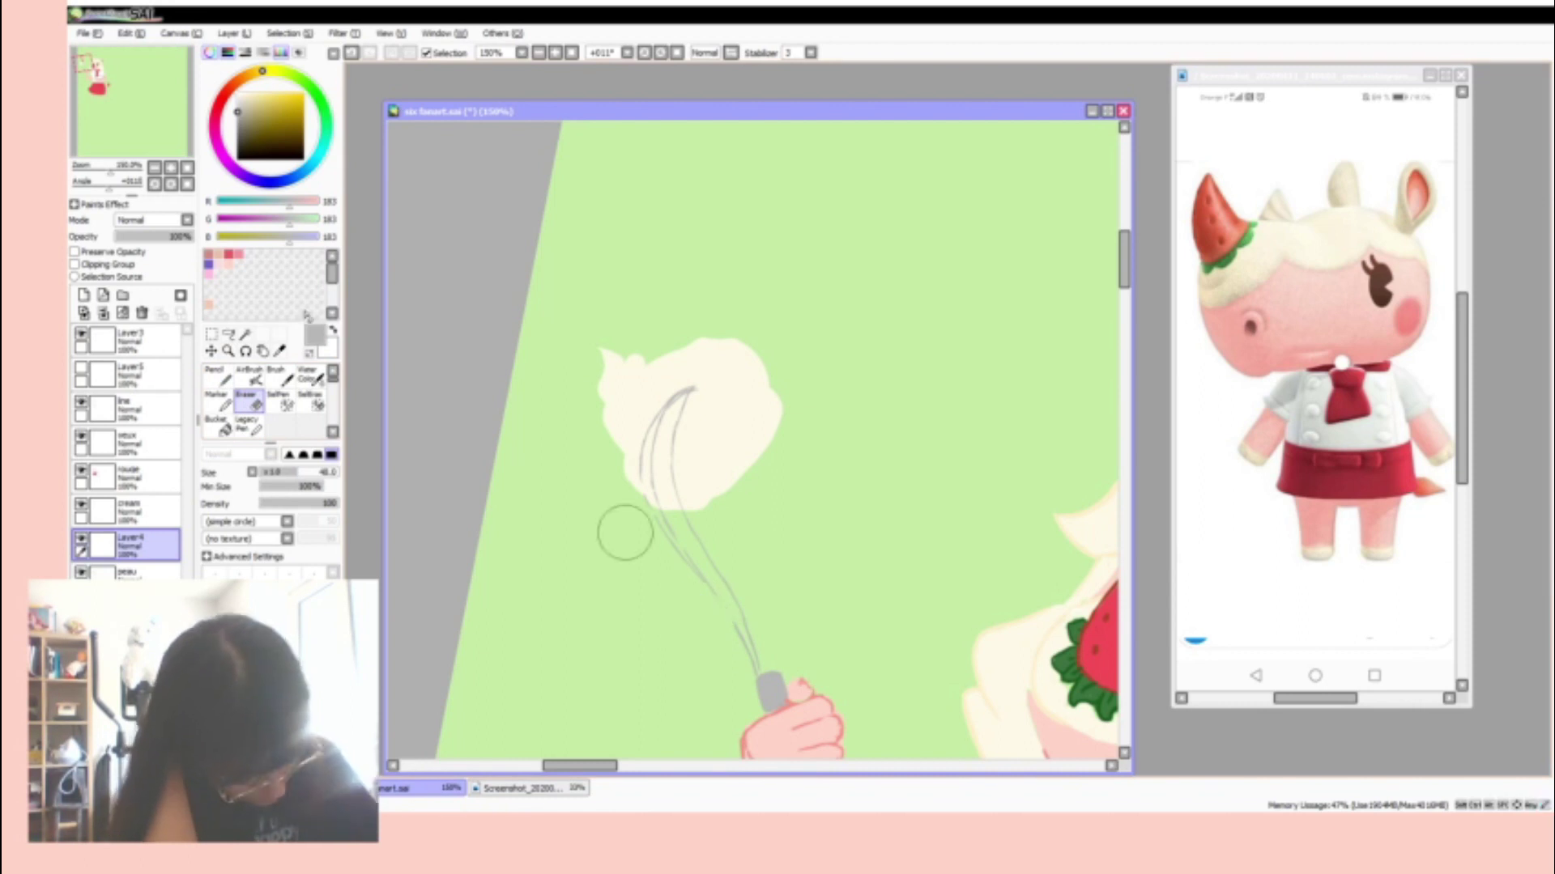
left_click_drag(694, 418, 734, 571)
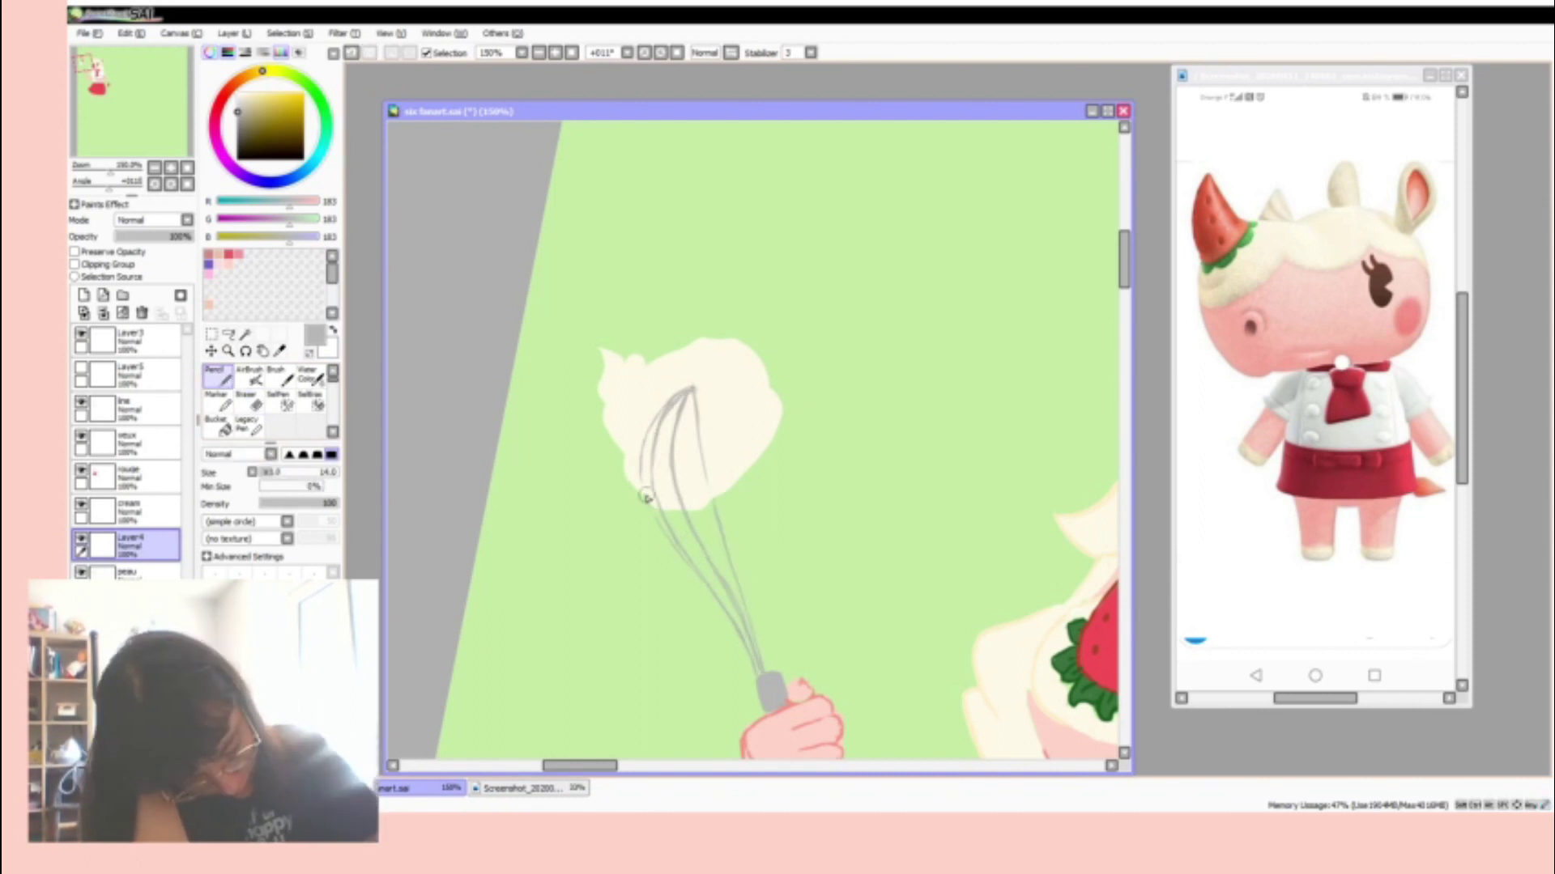
- Copy the whisk wires, paste them on a new layer and transform the copy to form the whisk's other half
key("ctrl+c")
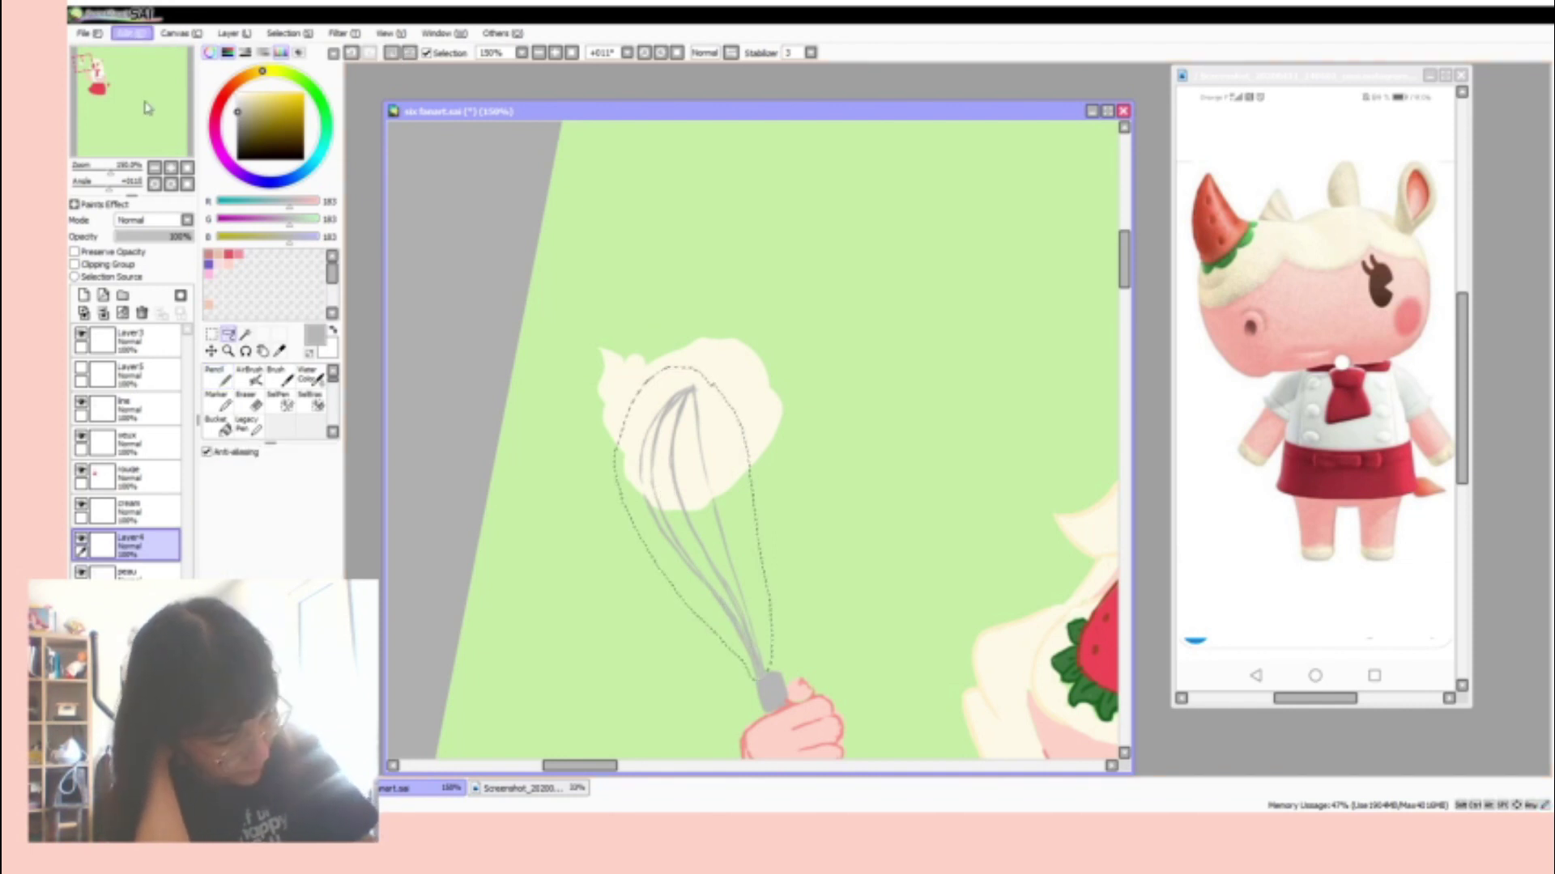
key("ctrl+v")
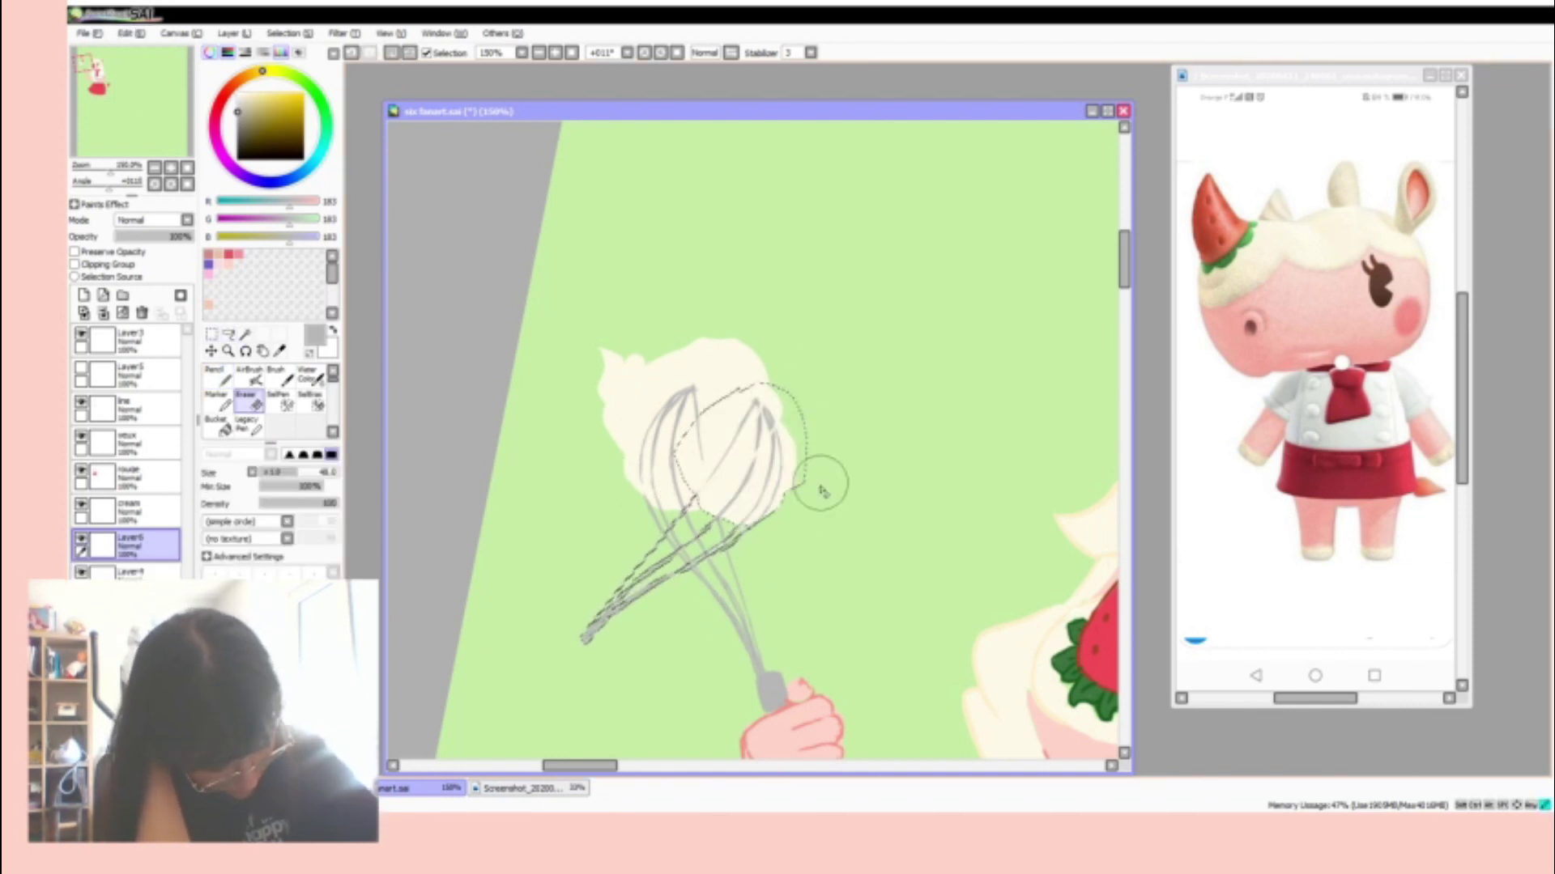
key("ctrl+t")
left_click_drag(704, 388, 733, 454)
key("Return")
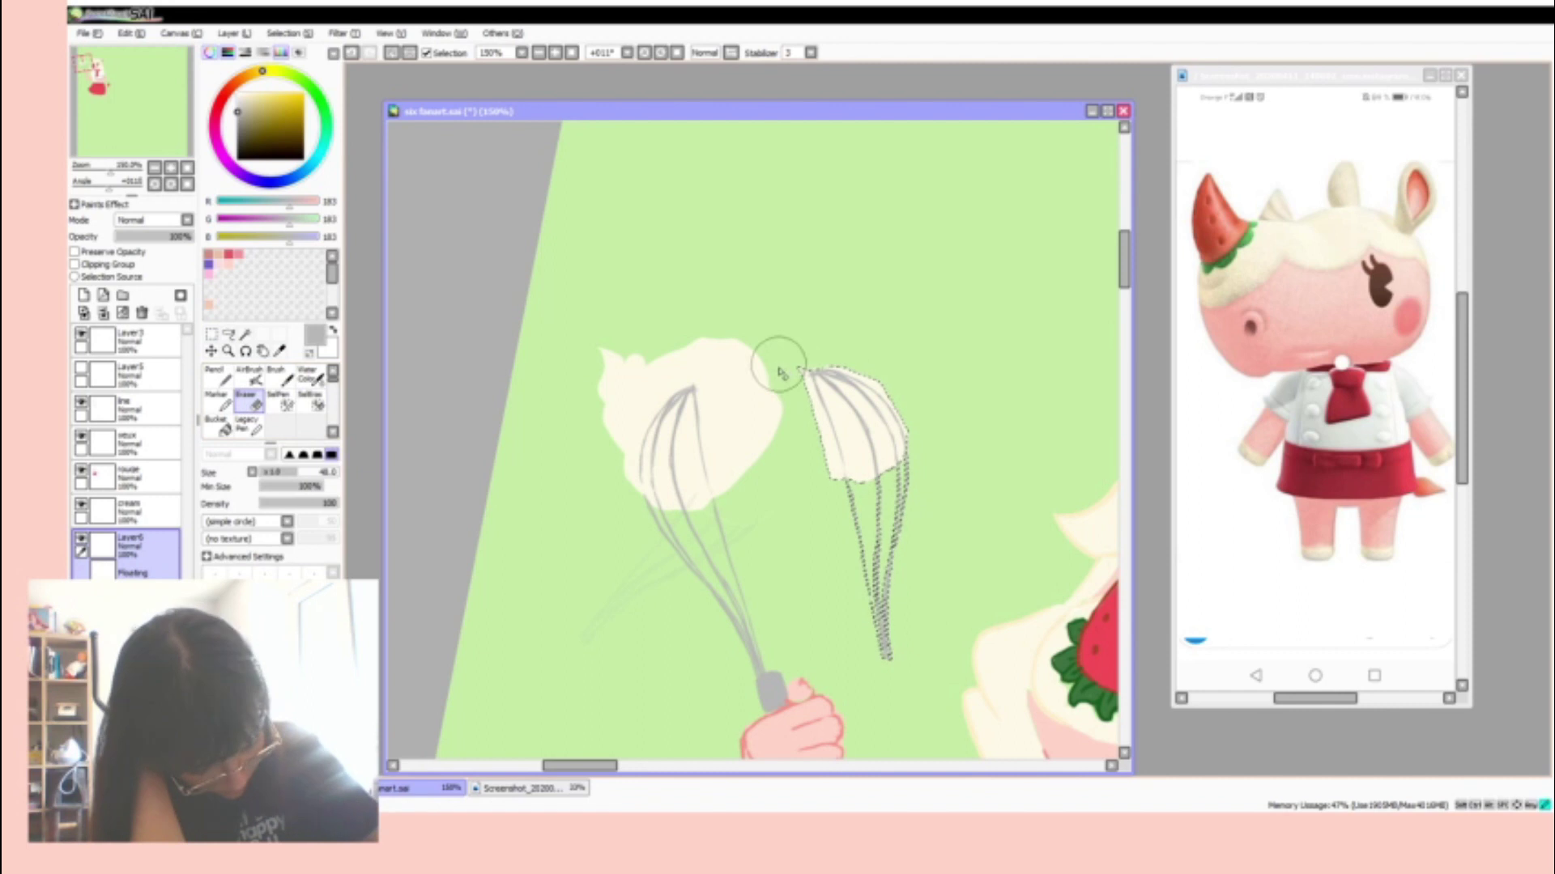
key("ctrl+t")
key("Return")
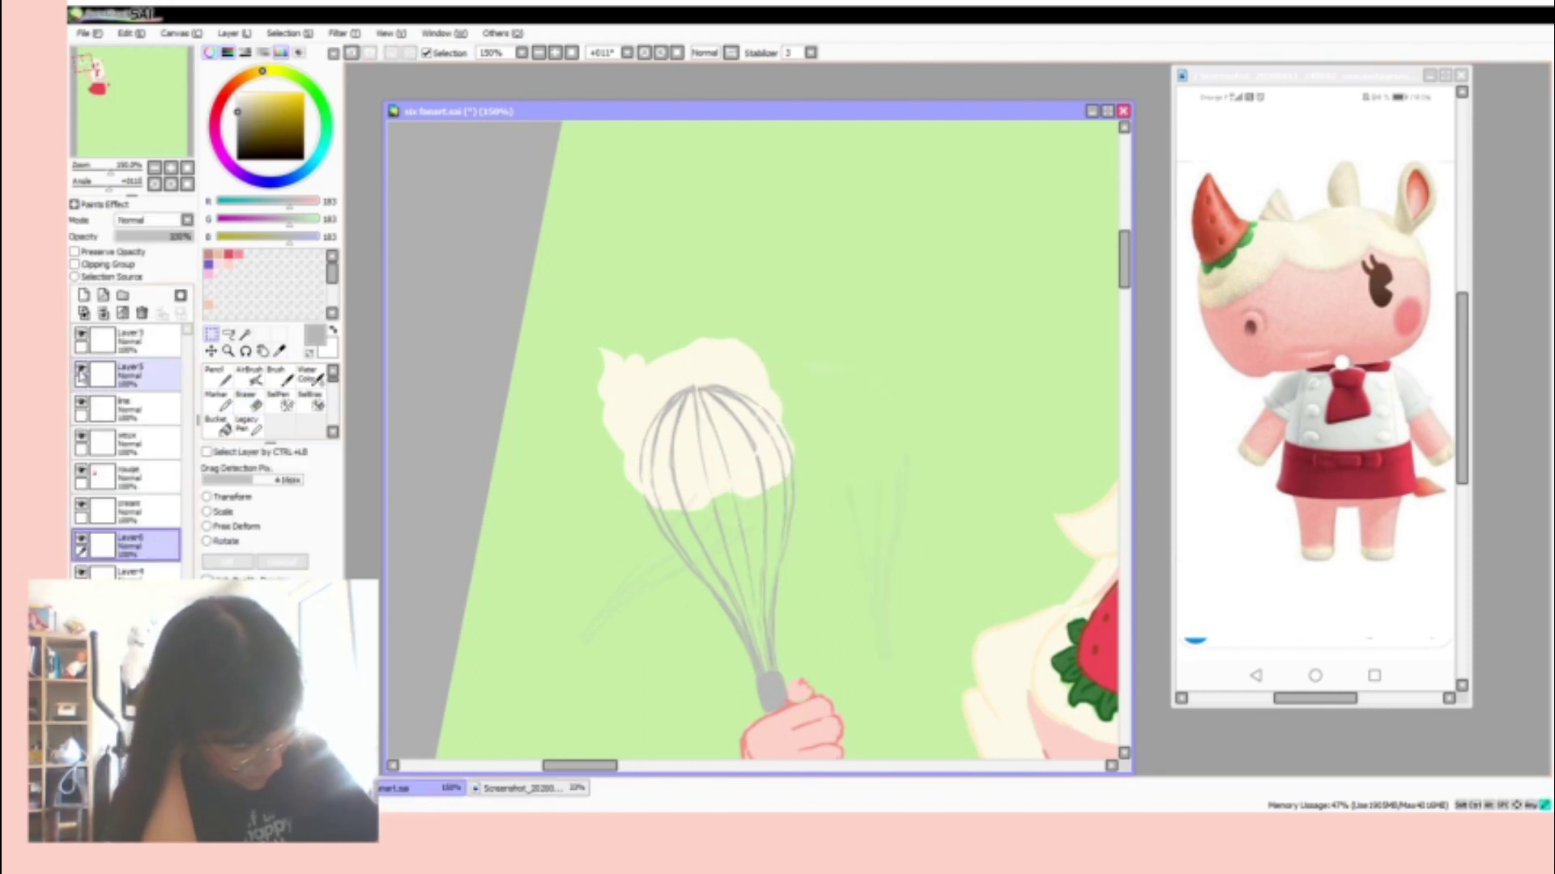
- Erase the faint traces left around the whisk and delete the unneeded Layer5
key("e")
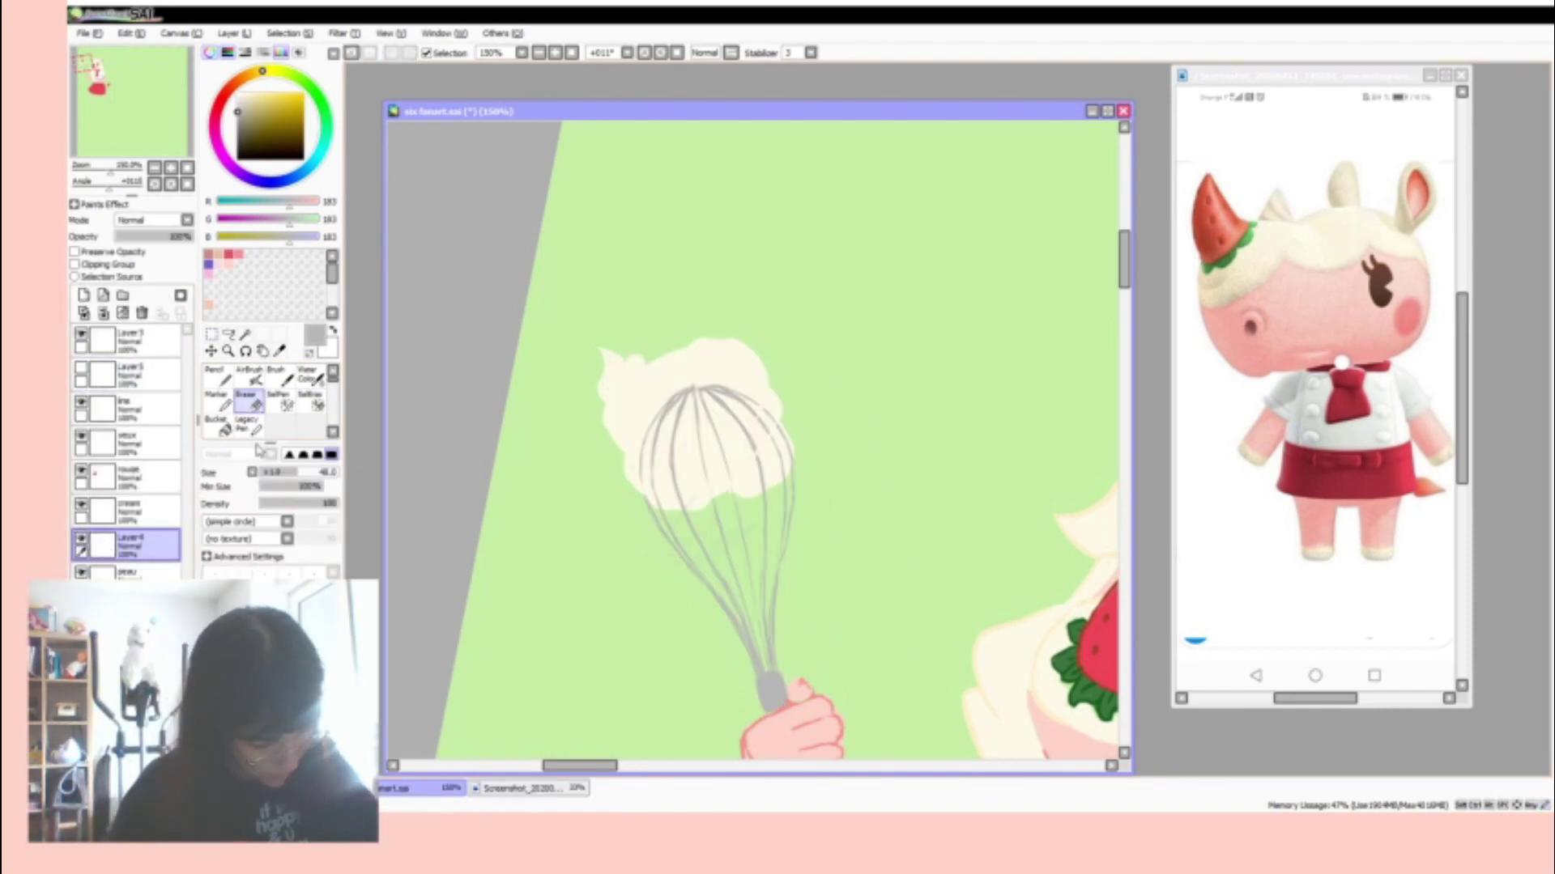
key("n")
left_click(129, 374)
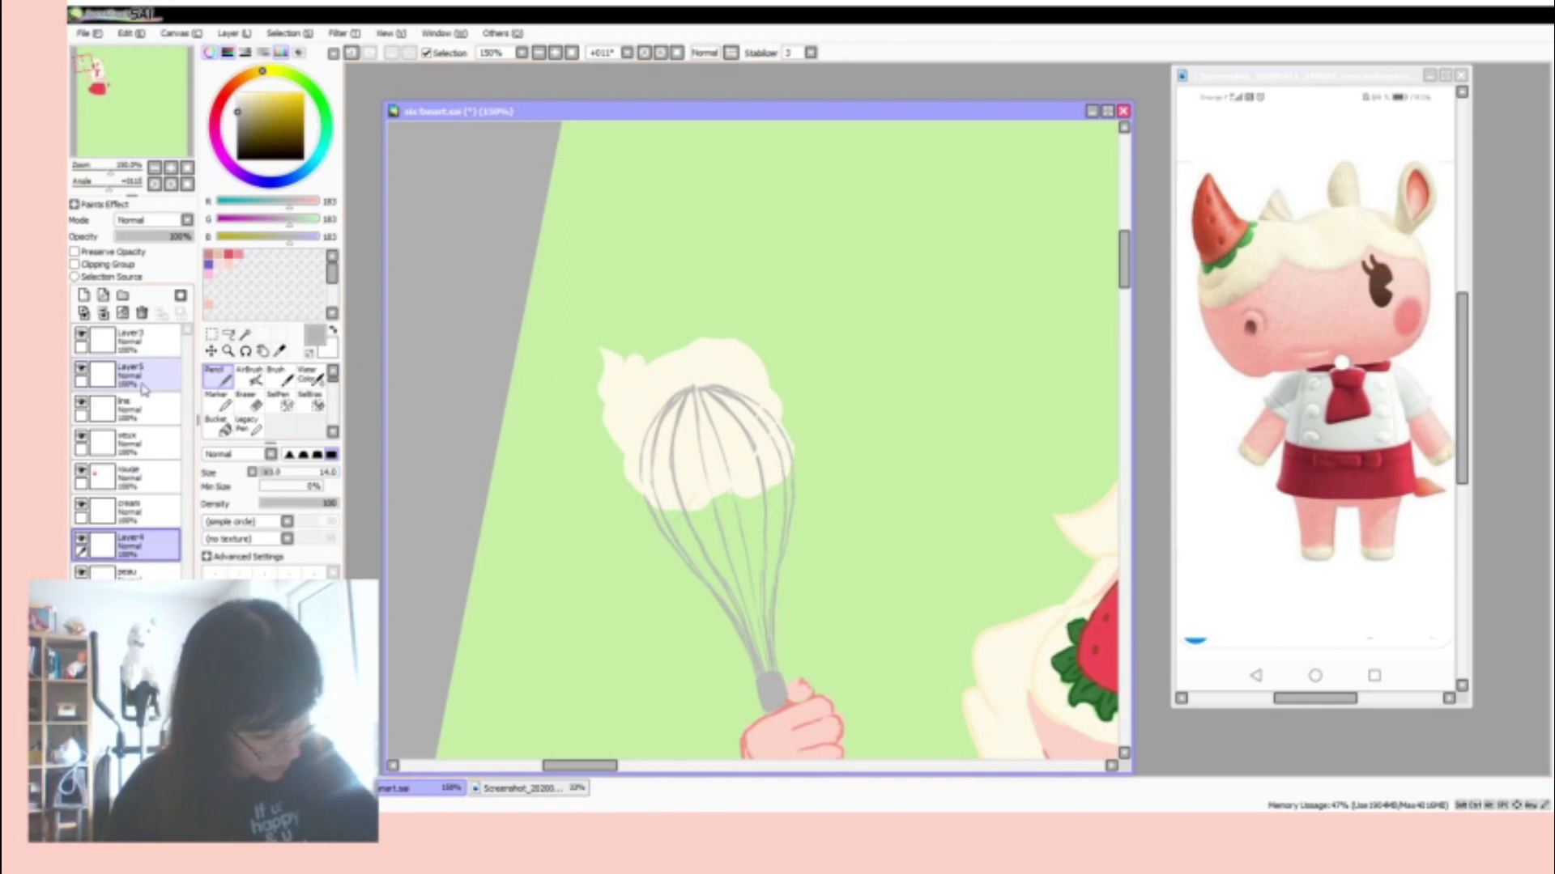
left_click(81, 537)
left_click(142, 313)
left_click(502, 73)
left_click(81, 503)
- Fill the bowl's opening with the whisk's cream colour on the cream layer and clean up the bowl's sketch lines
left_click(129, 476)
left_click(739, 427, "alt")
scroll(729, 441, "up", 2)
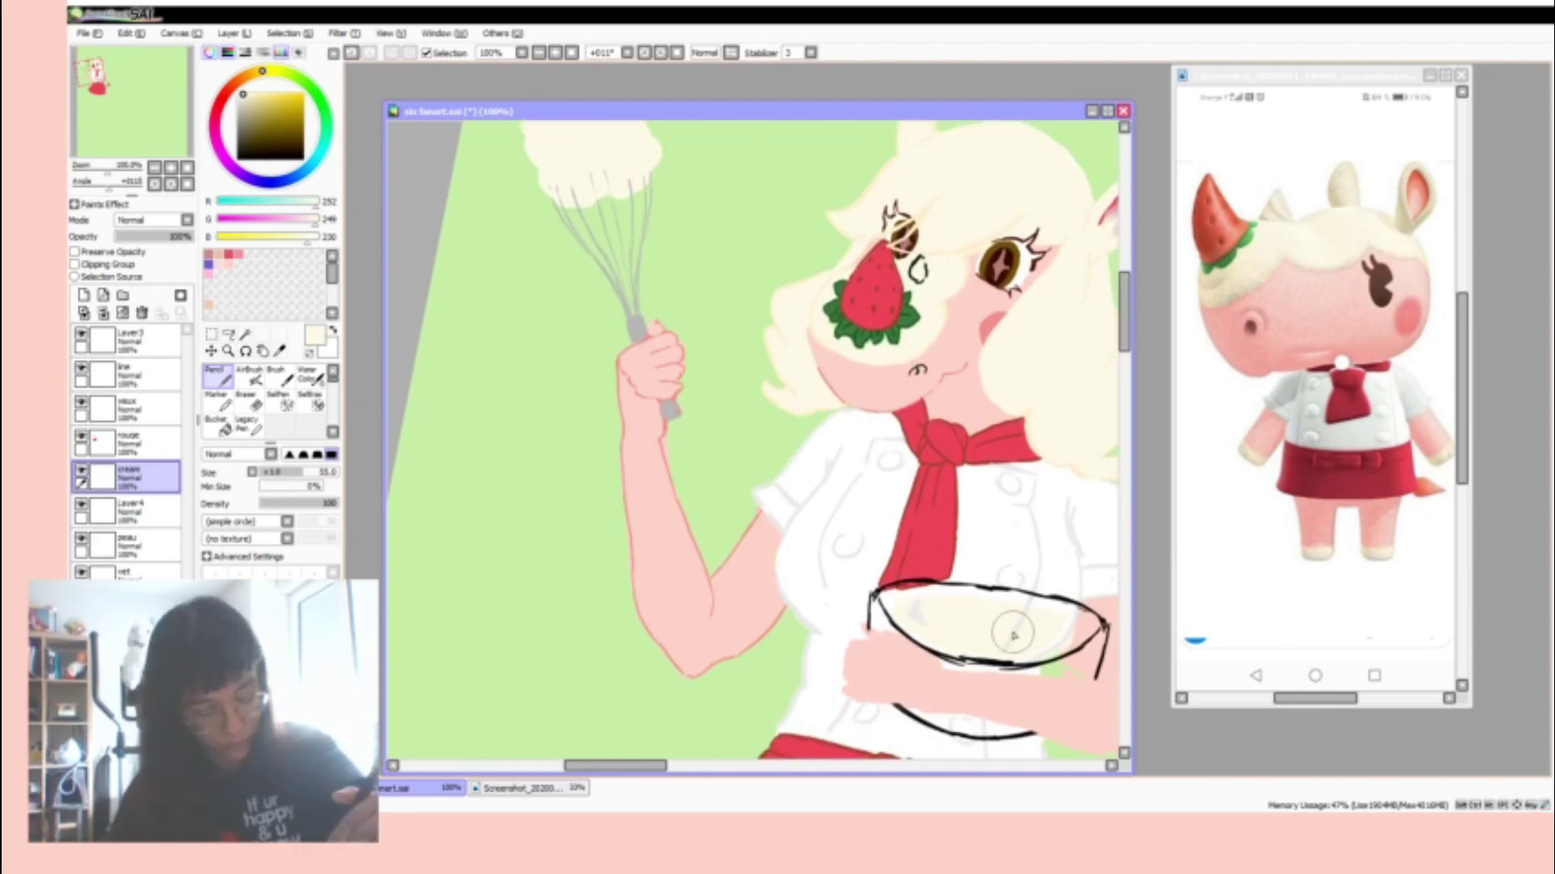
key("e")
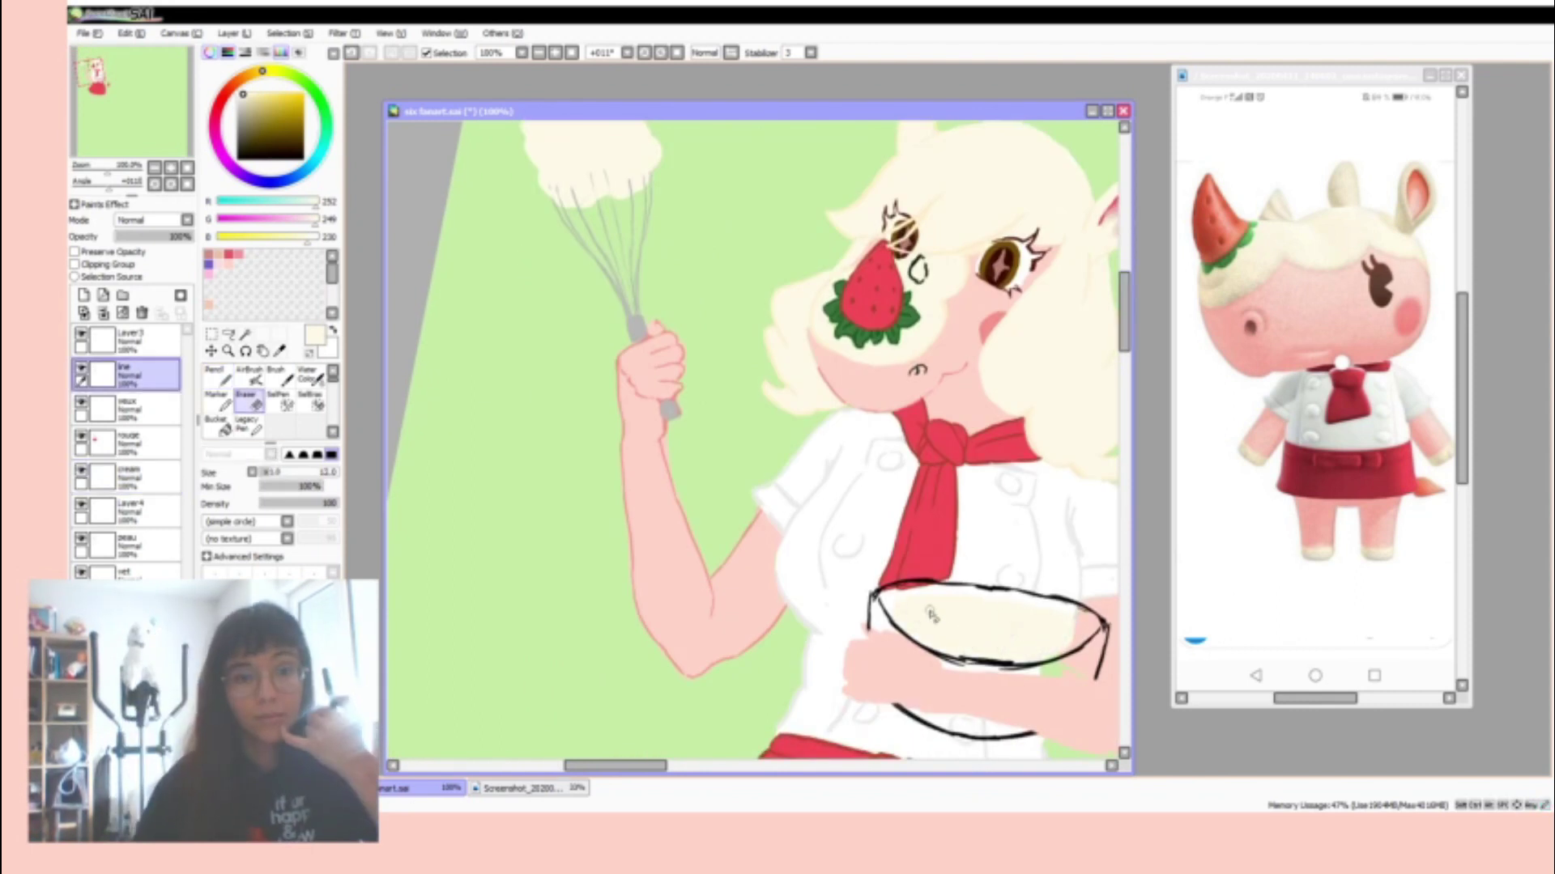
left_click(174, 348)
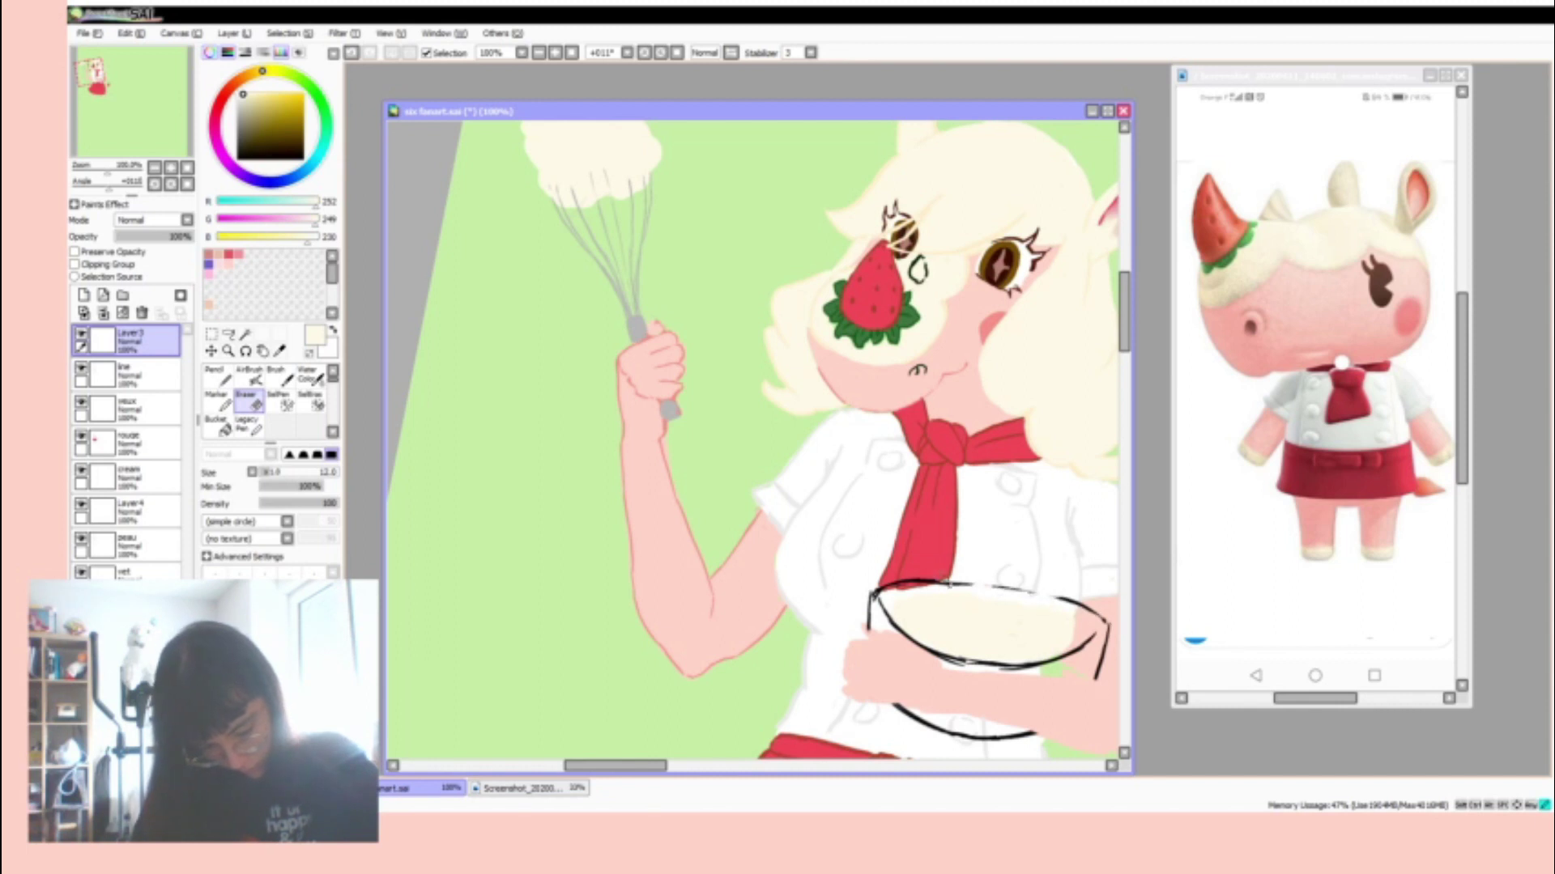
scroll(930, 571, "down", 2)
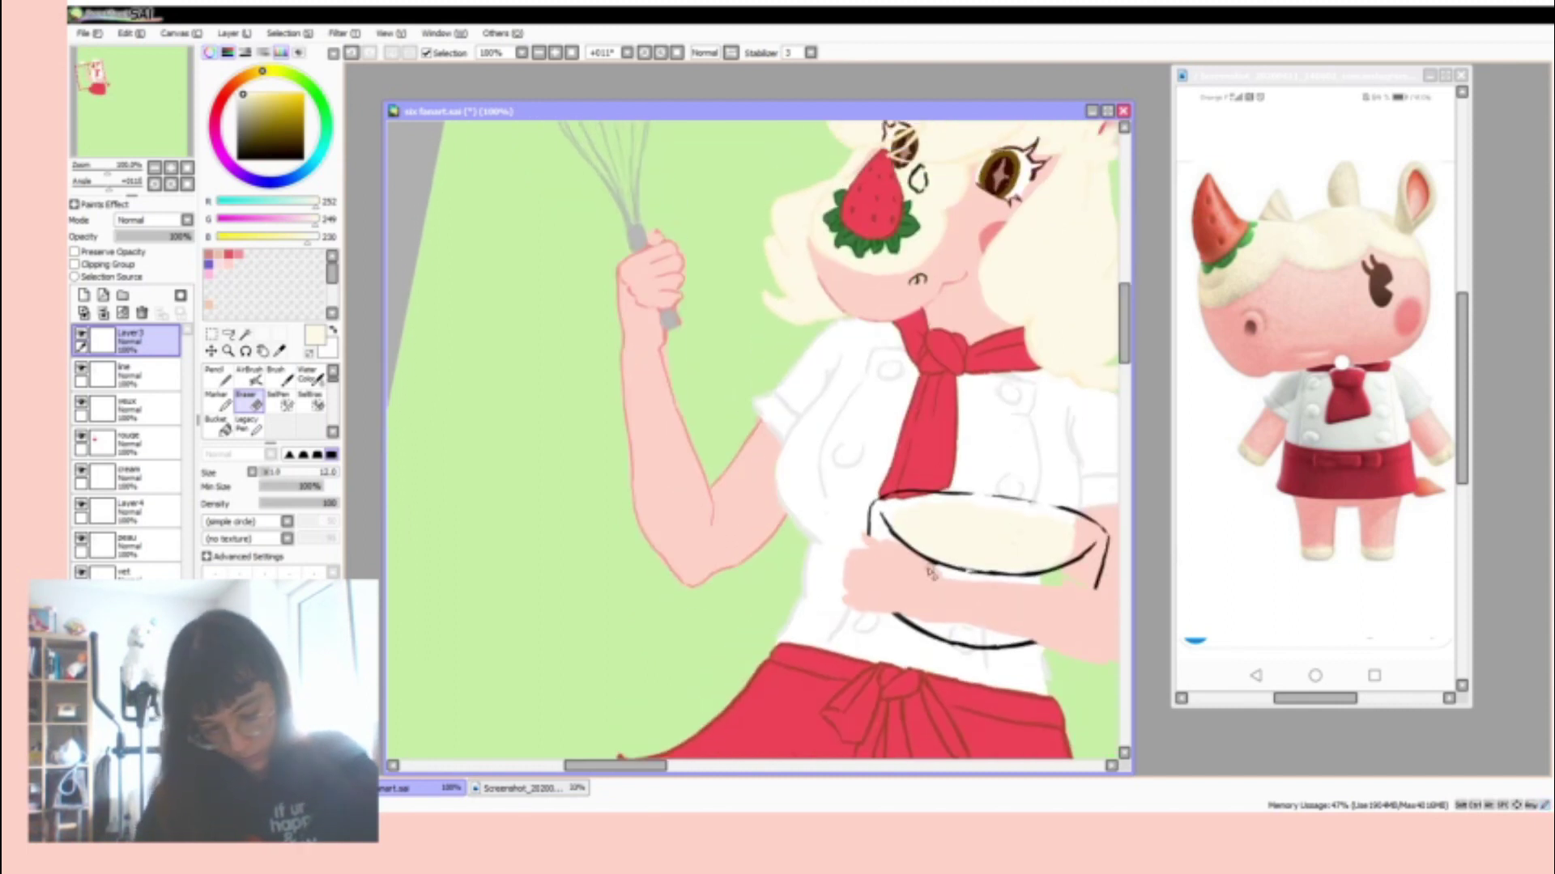
- Touch up the bowl-holding arm and hand in skin pink on the peau layer
scroll(1095, 573, "right", 4)
left_click(957, 533, "alt")
key("n")
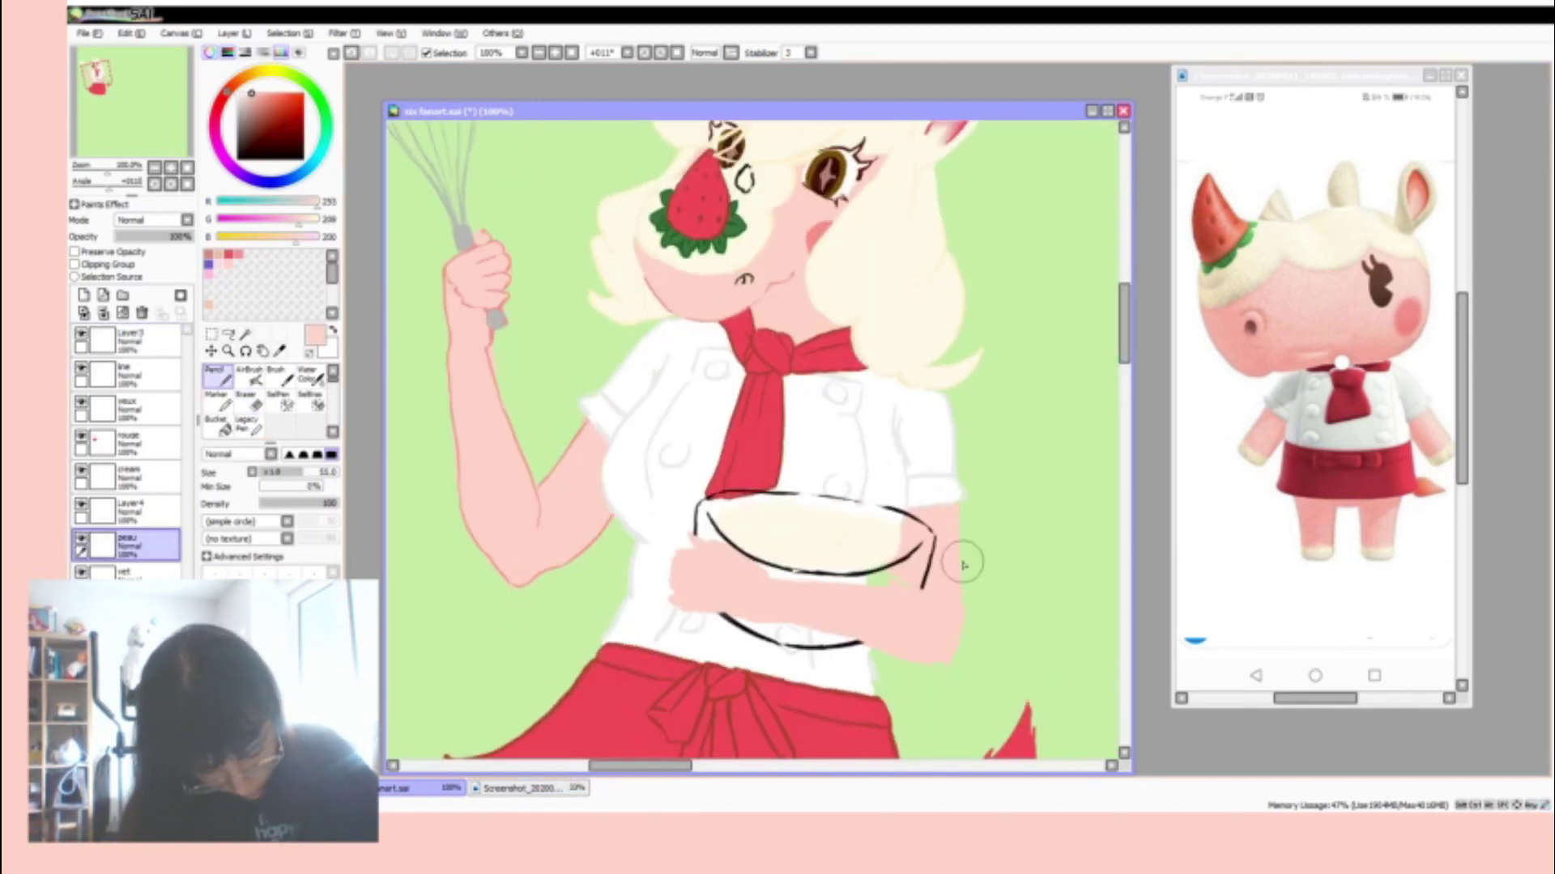
key("e")
left_click(695, 603, "ctrl+shift")
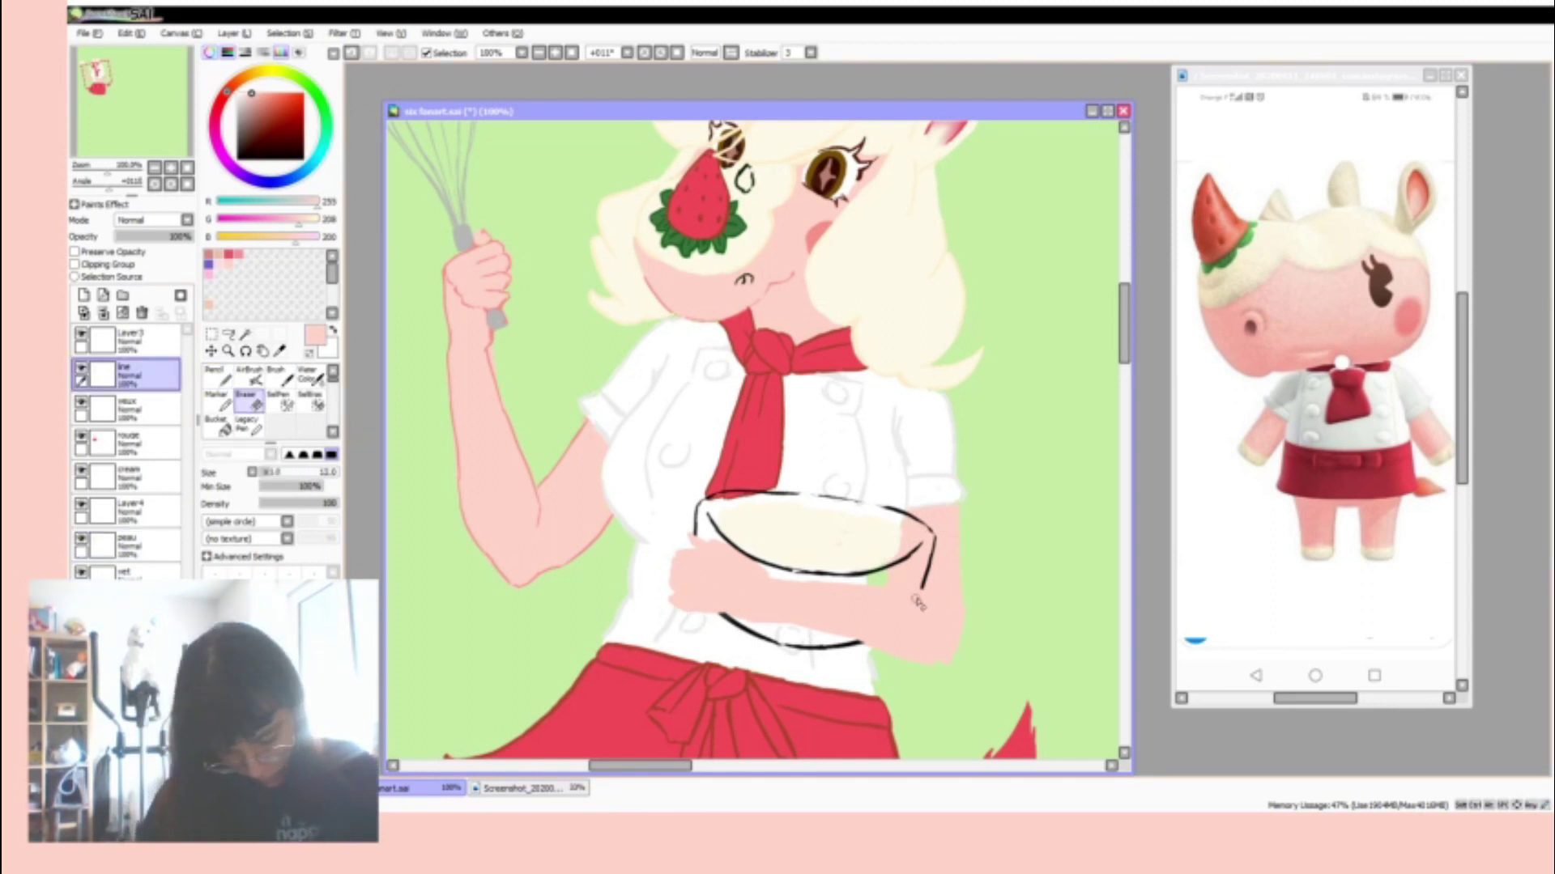
- Outline the holding hand's fingers, forearm and elbow in darker pink on the line layer
key("n")
left_click(924, 633, "ctrl+shift")
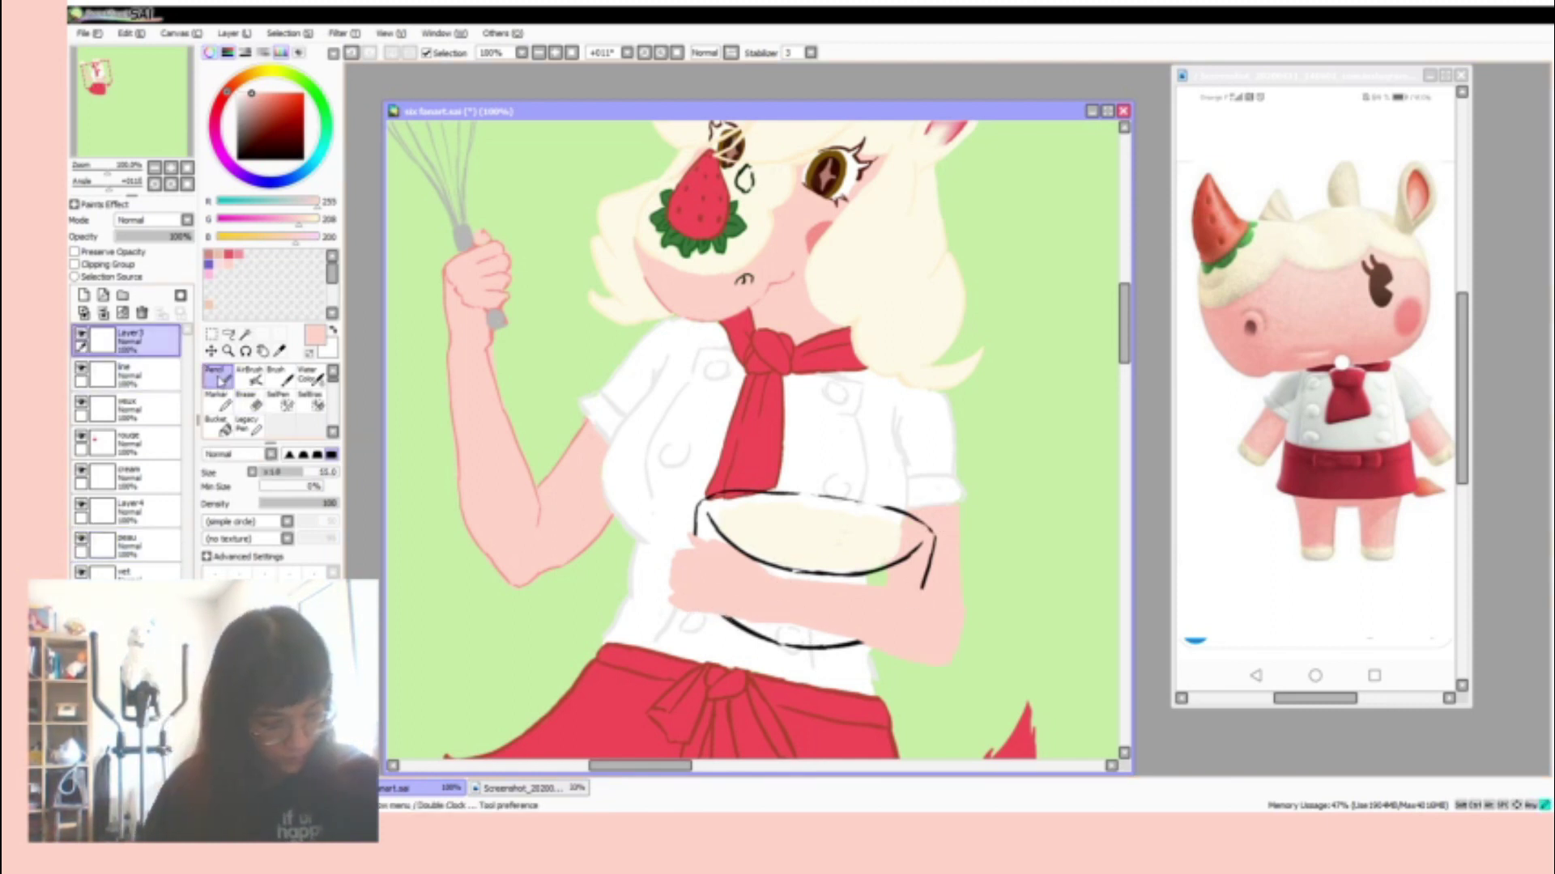
left_click(564, 457, "alt")
left_click(565, 457, "ctrl+shift")
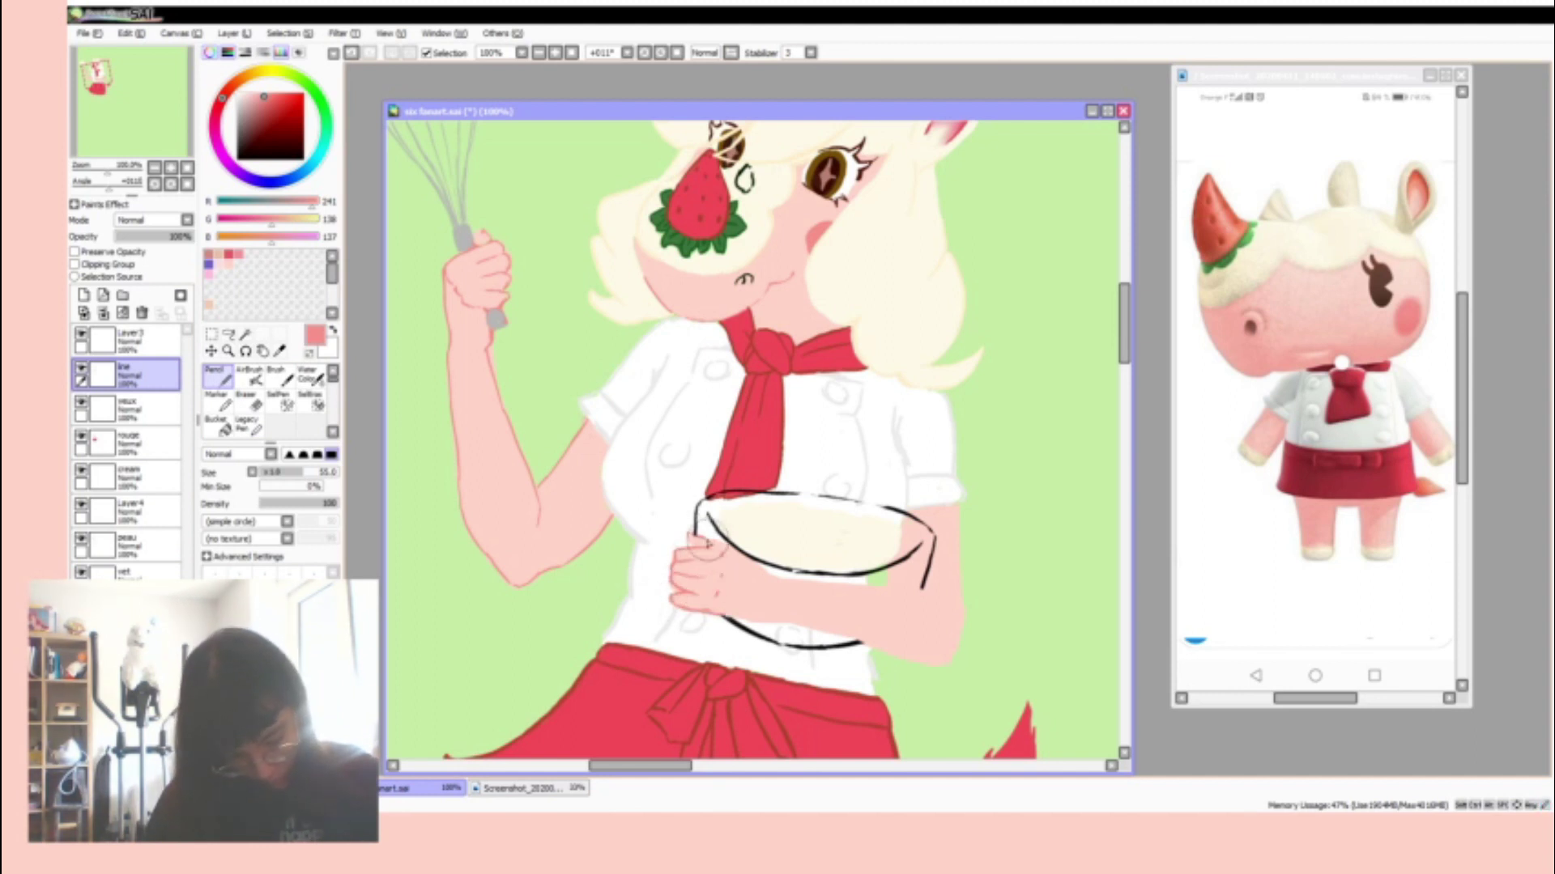
mouse_move(939, 496)
left_mouse_down()
mouse_move(952, 658)
mouse_move(681, 615)
left_mouse_up()
- Erase the excess skin colour around the holding arm on the peau layer and touch up its fill
key("e")
left_click(743, 698, "ctrl+shift")
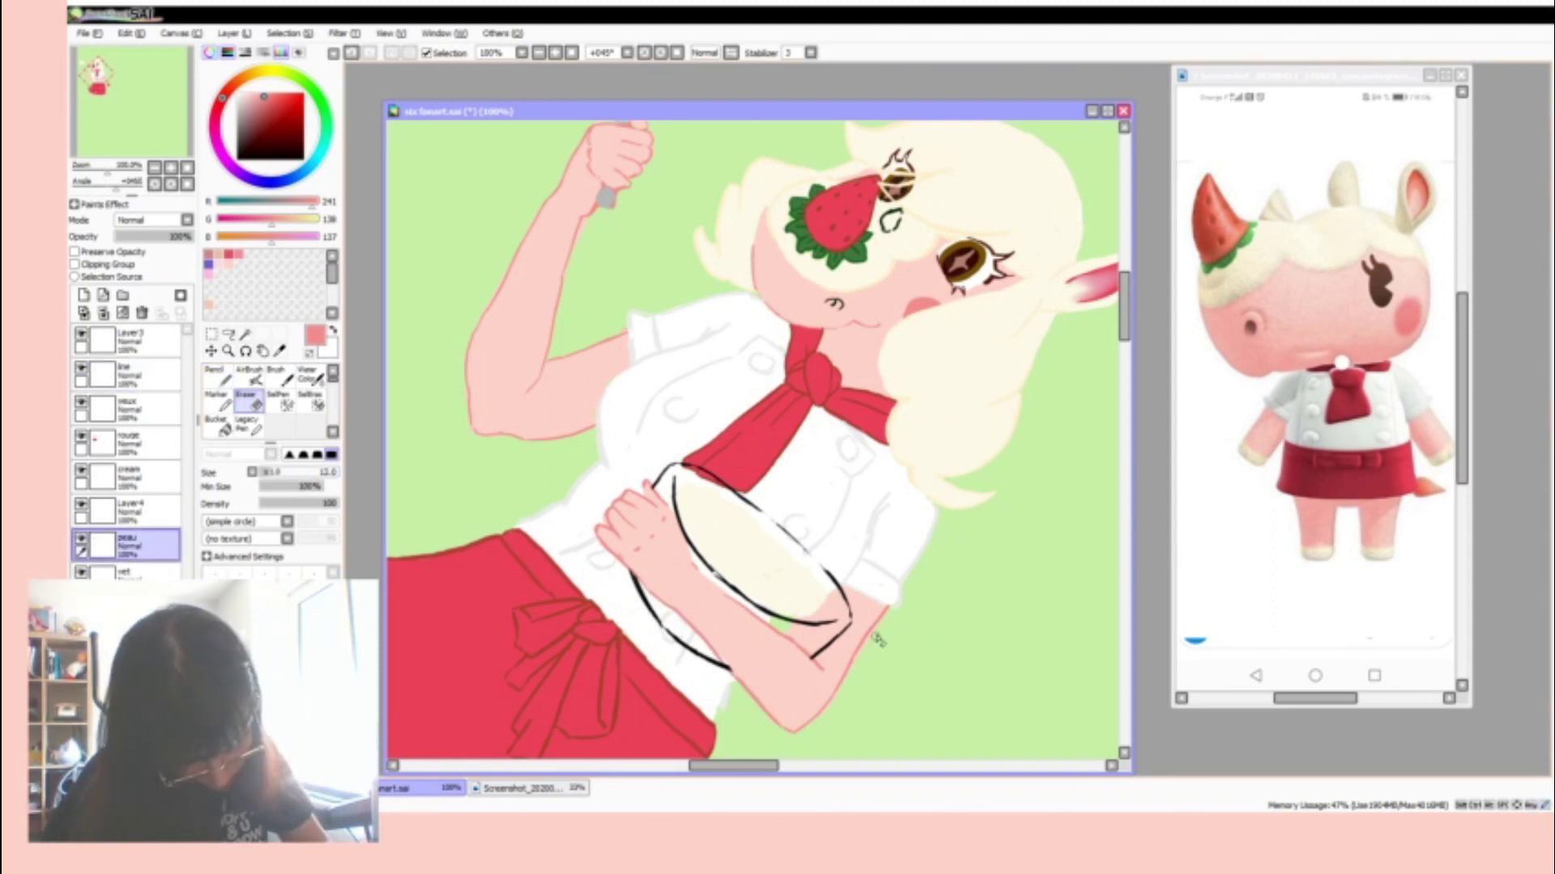
key("n")
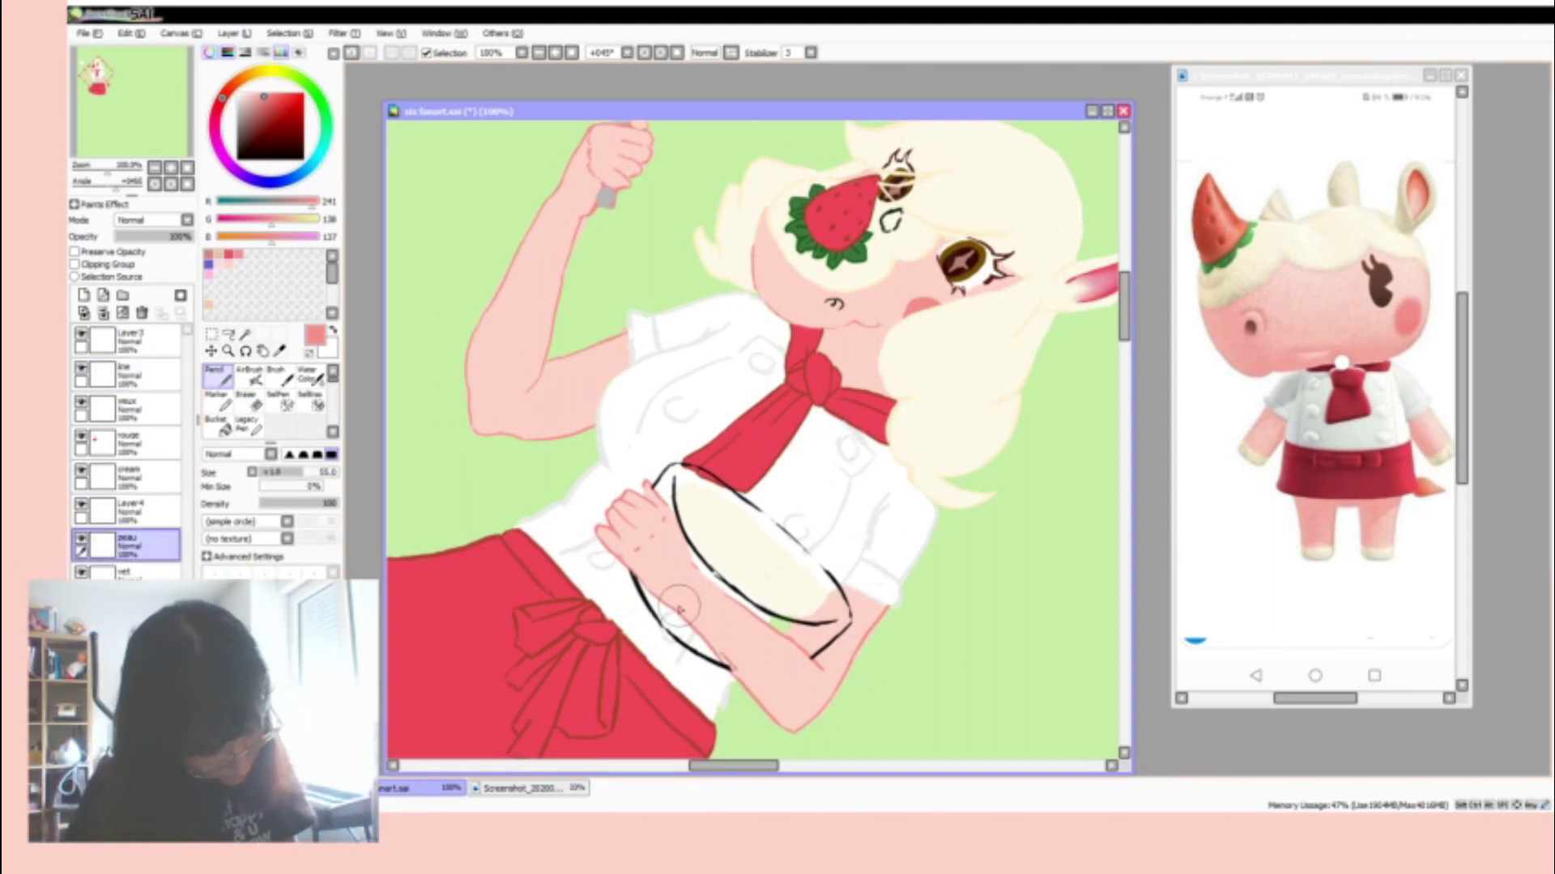
left_click(603, 530, "alt")
- Add a new layer above the line layer and paint the bowl's underside reddish brown, RGB 132, 34, 0
left_click(129, 374)
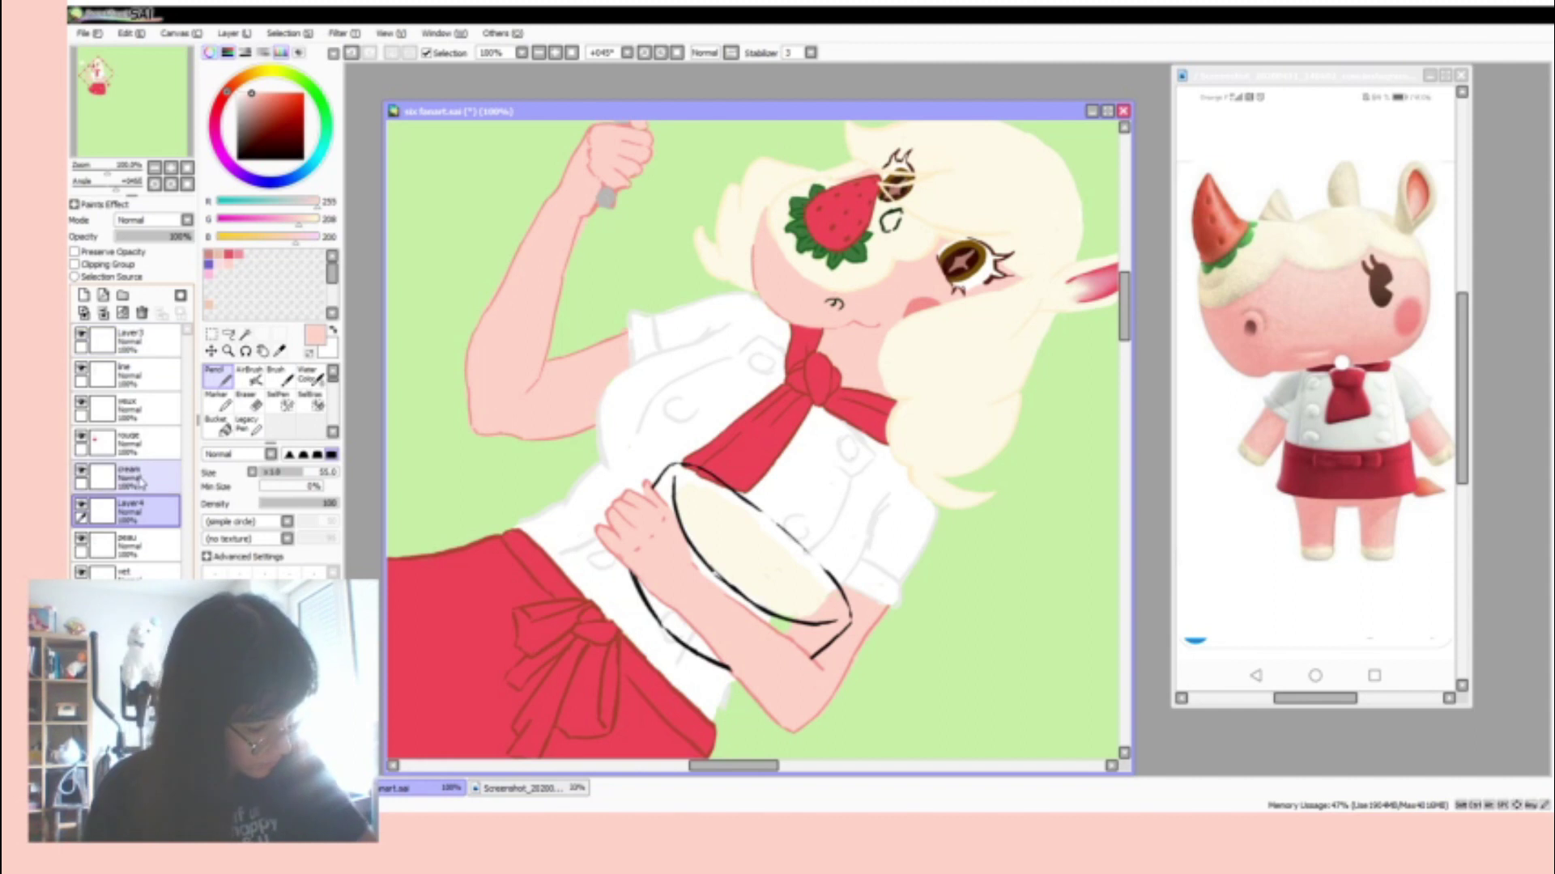
left_click(82, 295)
left_click(257, 143)
left_click(285, 125)
left_click_drag(660, 612, 686, 636)
mouse_move(129, 374)
left_mouse_down()
mouse_move(130, 408)
mouse_move(130, 374)
left_mouse_up()
left_click_drag(632, 579, 732, 676)
- Paint the bowl's inner rim and sides reddish brown around the cream filling on the layer above the line layer
mouse_move(721, 583)
left_mouse_down()
mouse_move(760, 612)
mouse_move(719, 491)
mouse_move(841, 599)
mouse_move(834, 583)
mouse_move(848, 642)
left_mouse_up()
key("e")
key("n")
key("Delete")
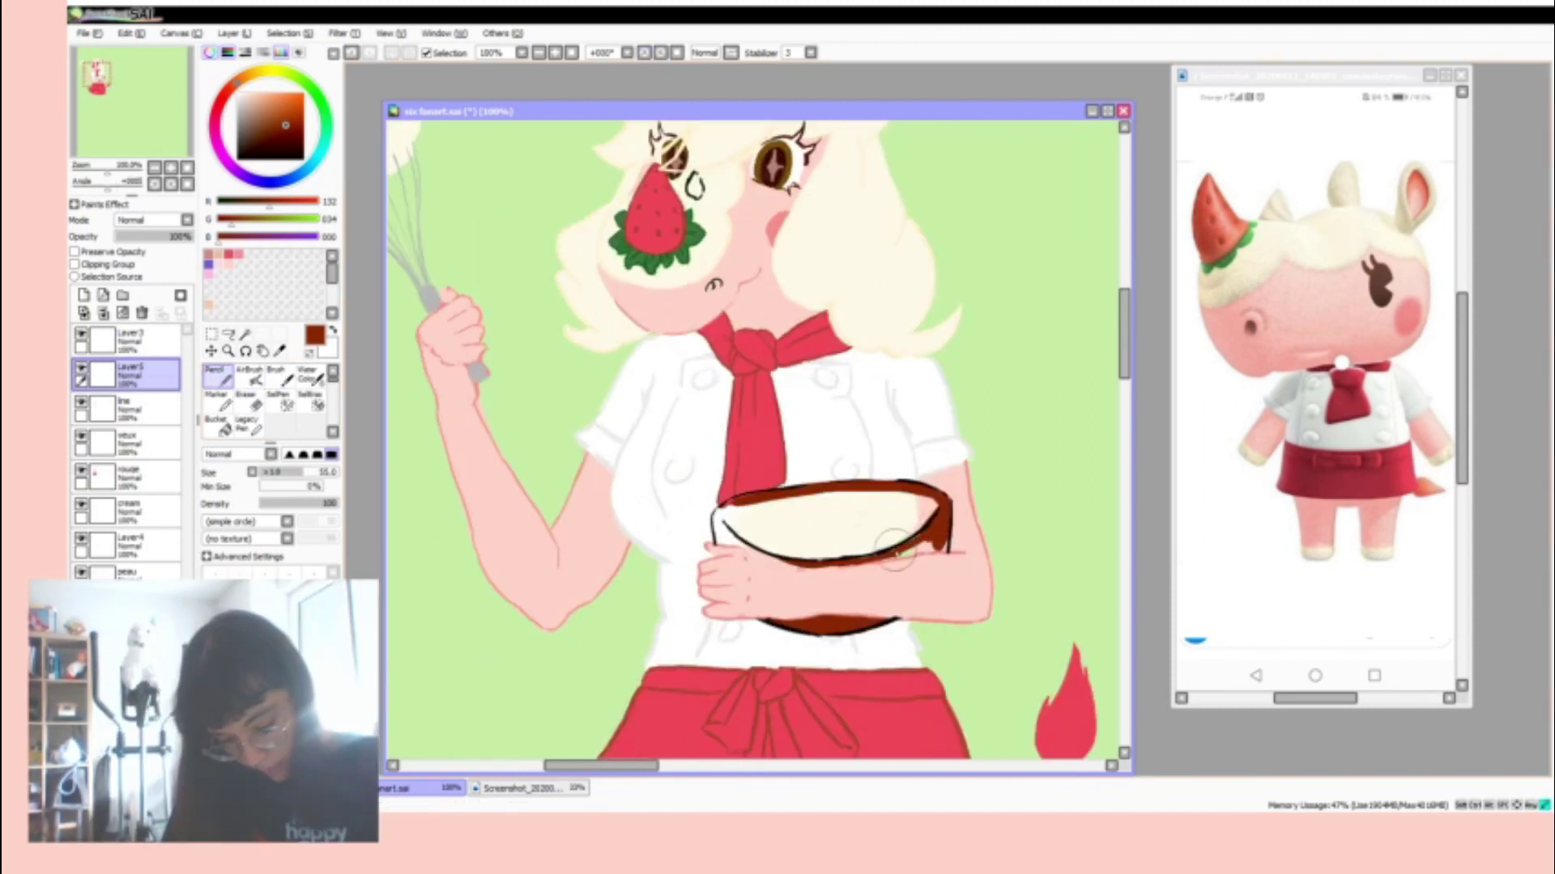
left_click_drag(911, 536, 935, 550)
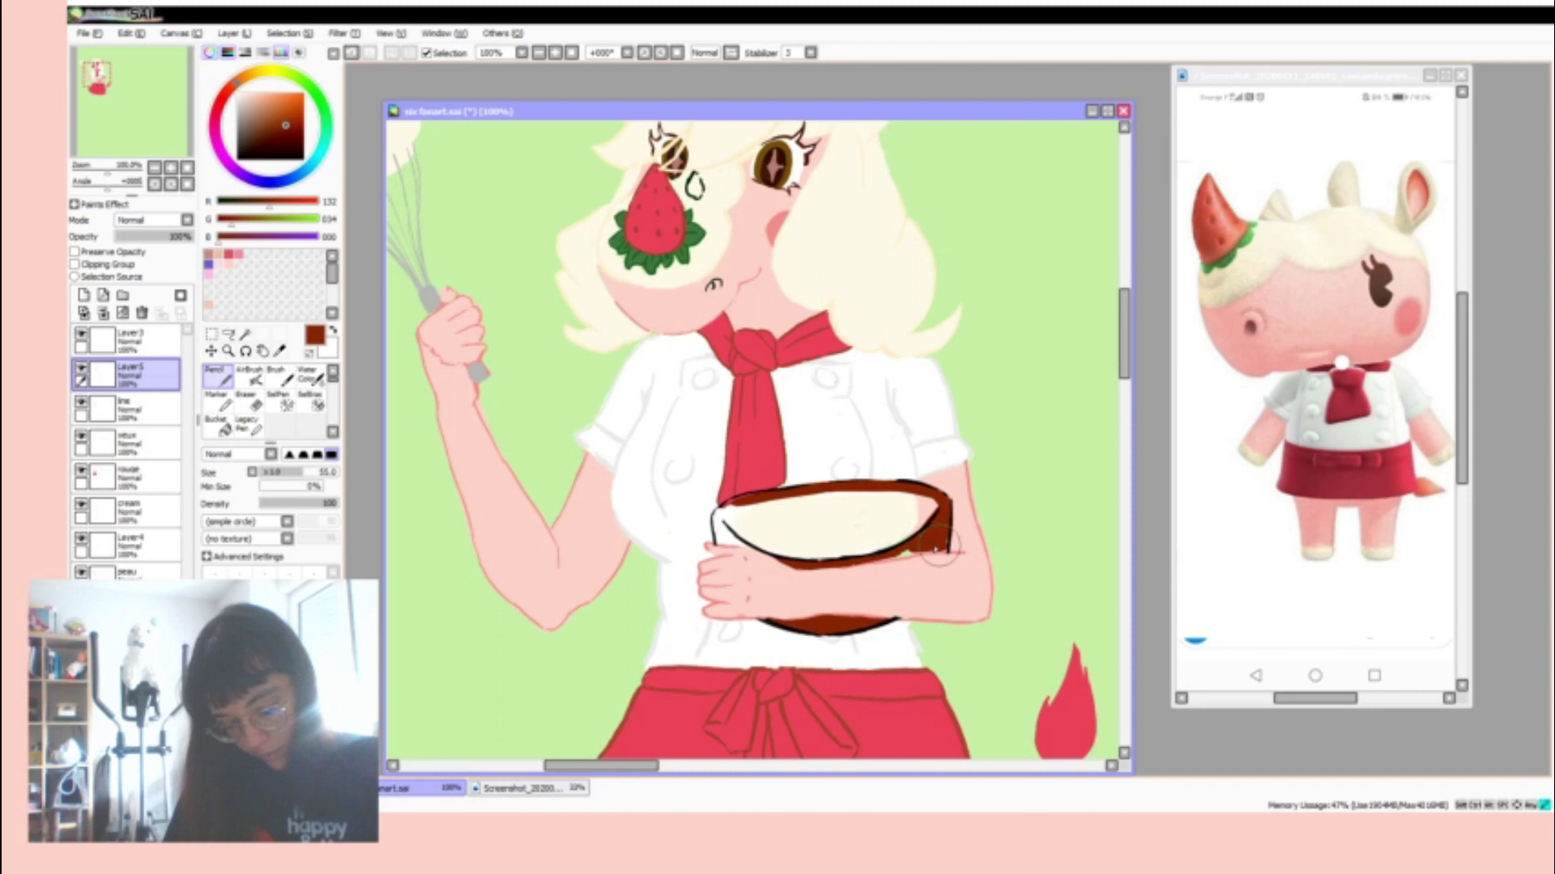
key("h")
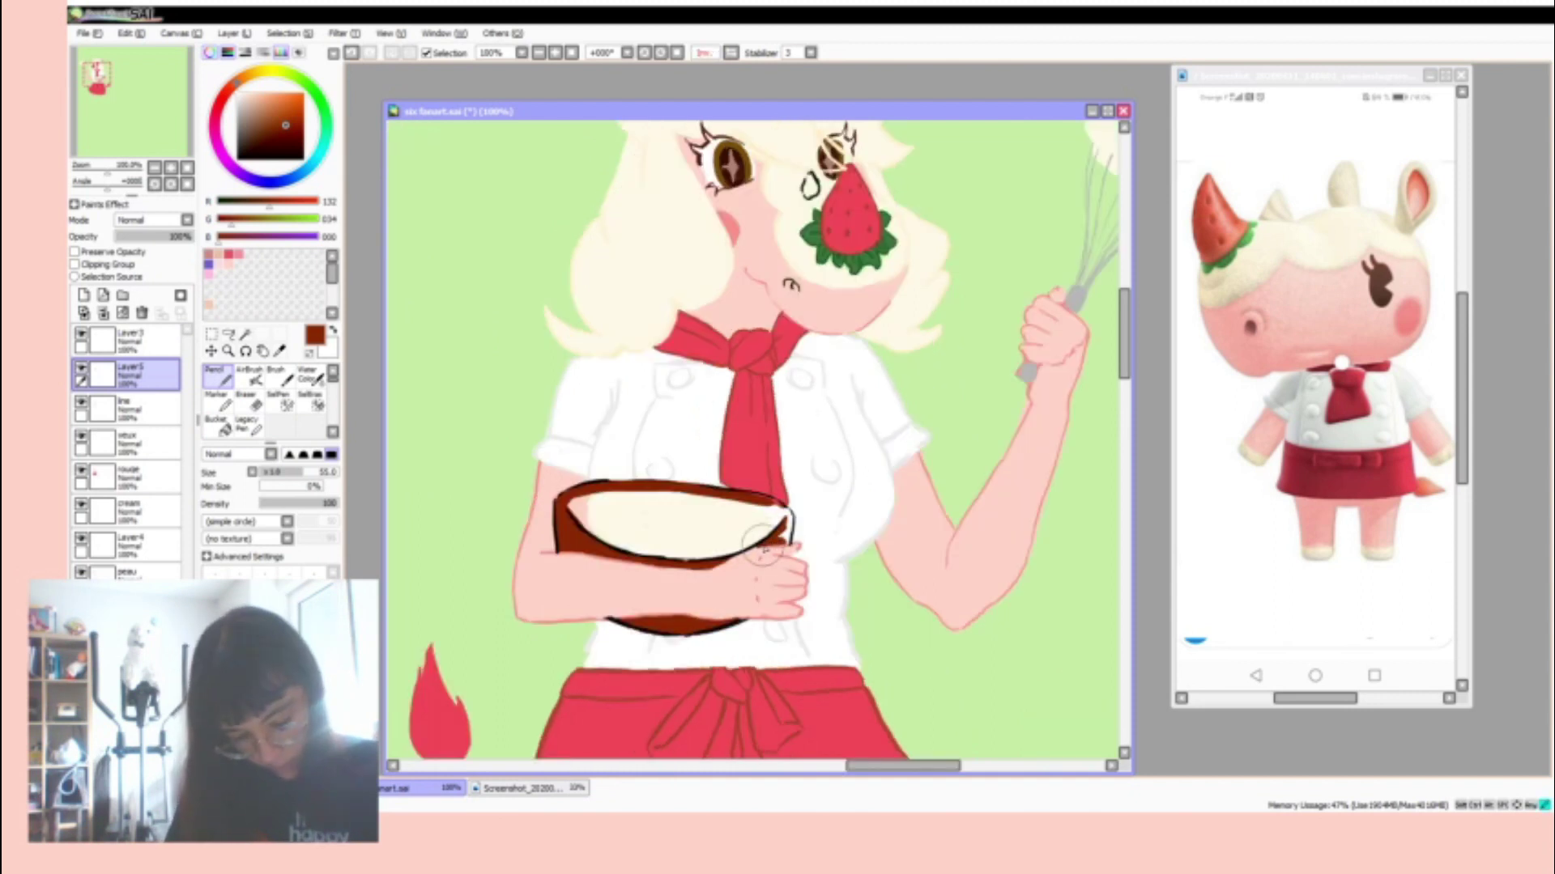
mouse_move(574, 500)
left_mouse_down()
mouse_move(589, 536)
mouse_move(597, 484)
mouse_move(610, 531)
mouse_move(657, 495)
mouse_move(737, 539)
left_mouse_up()
- Paint a mound of whipped cream rising over the bowl's rim on Layer3, using the cream sampled from the drawing
left_click(633, 259, "alt")
left_click(130, 341)
key("e")
key("n")
left_click(648, 486, "alt")
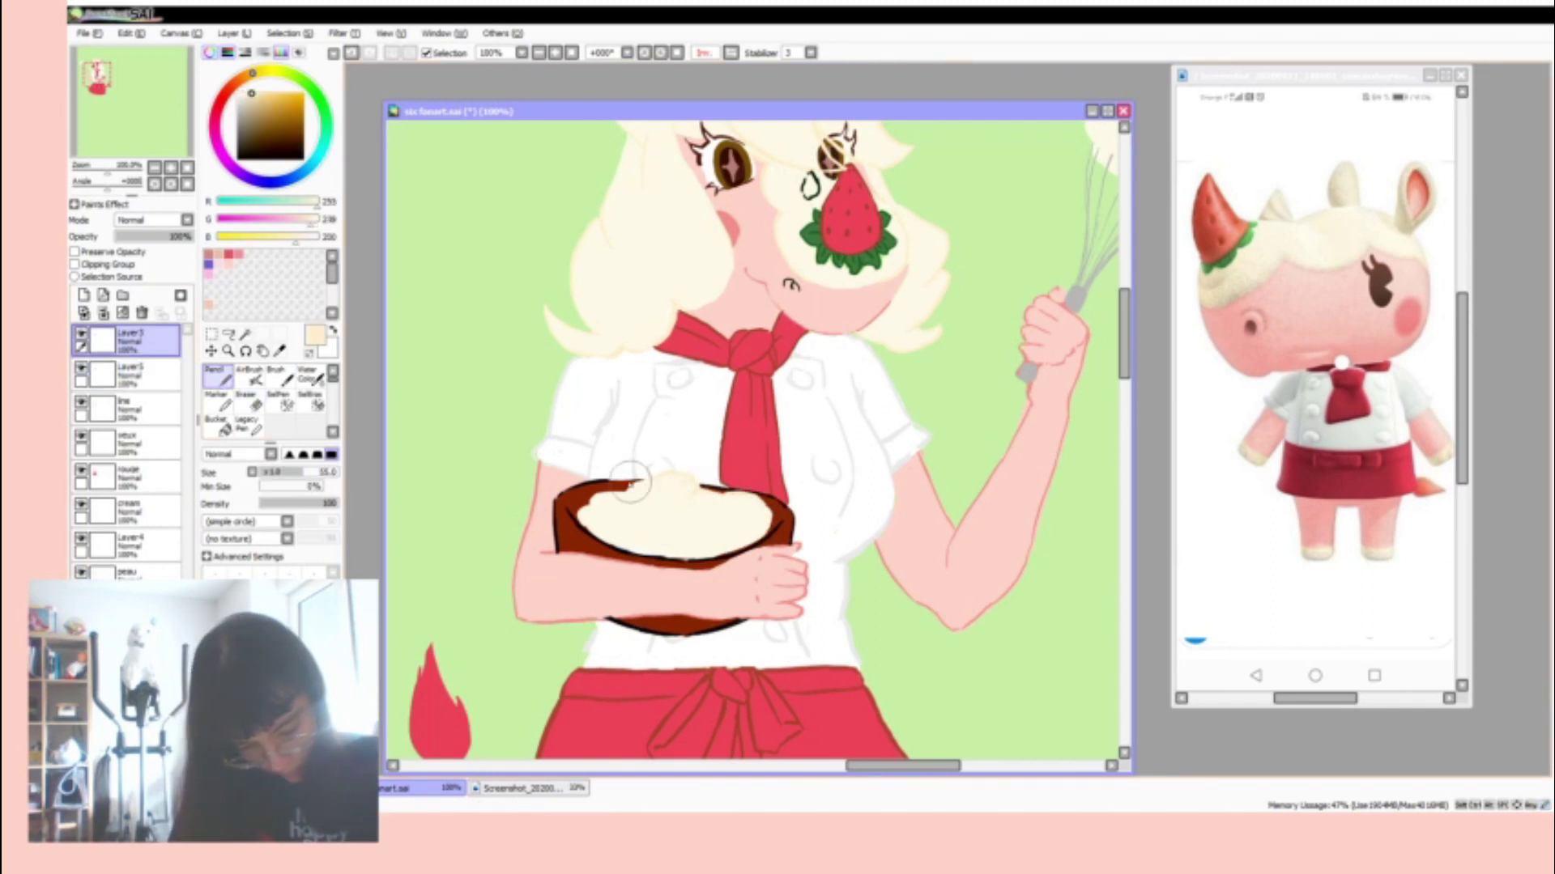
- Paint a cream-coloured dollop of whipped cream on the whisk's head and outline its folds in darker cream
scroll(1015, 332, "up", 2)
scroll(1014, 332, "right", 3)
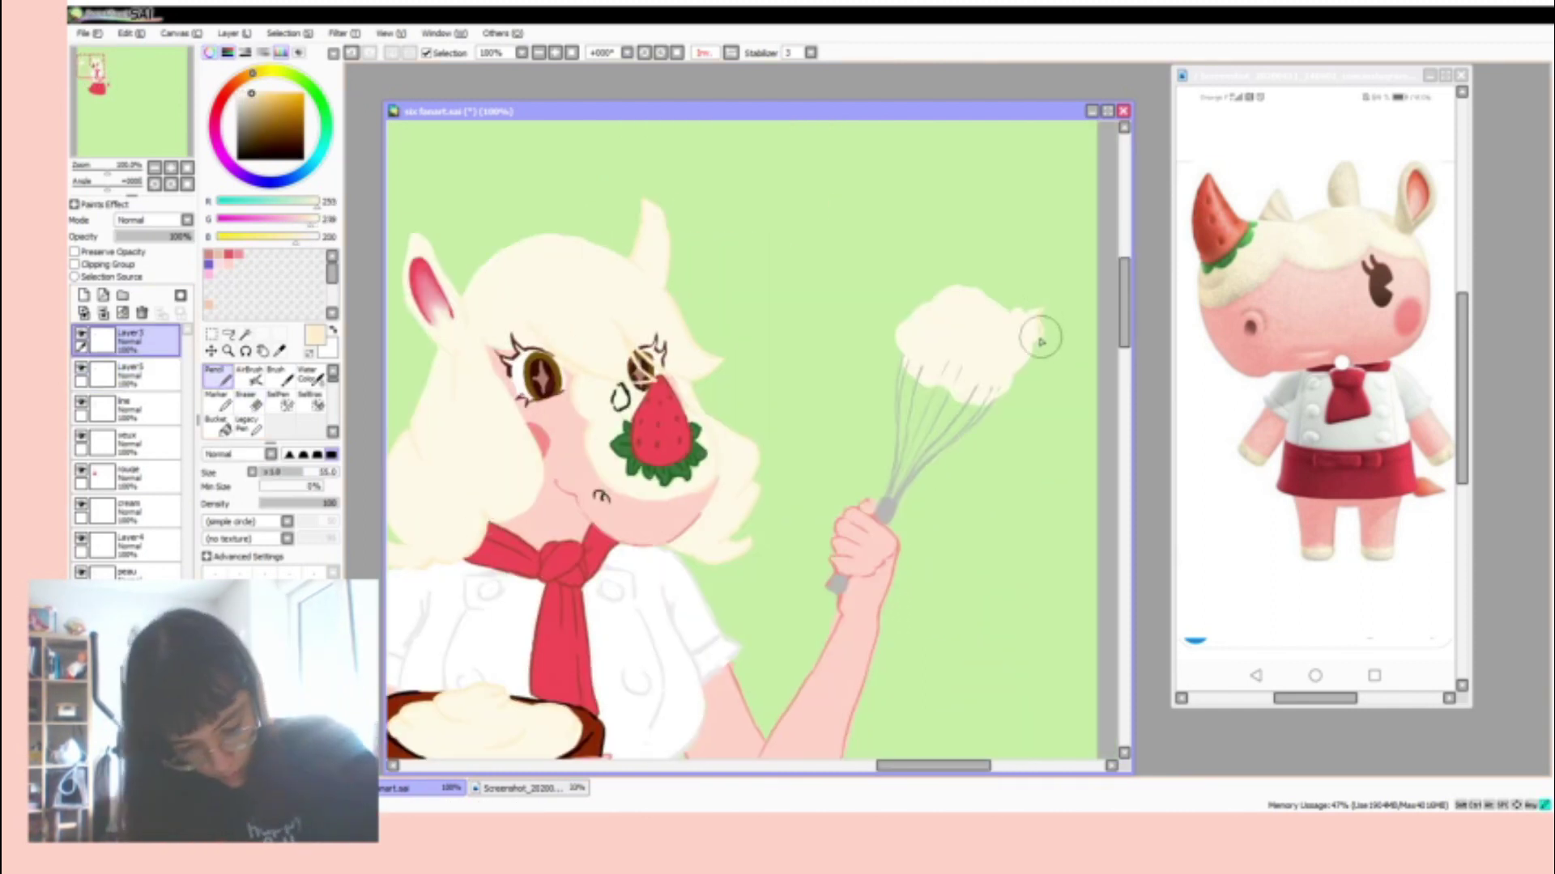
scroll(1015, 332, "up", 2)
left_click_drag(1014, 332, 1028, 328)
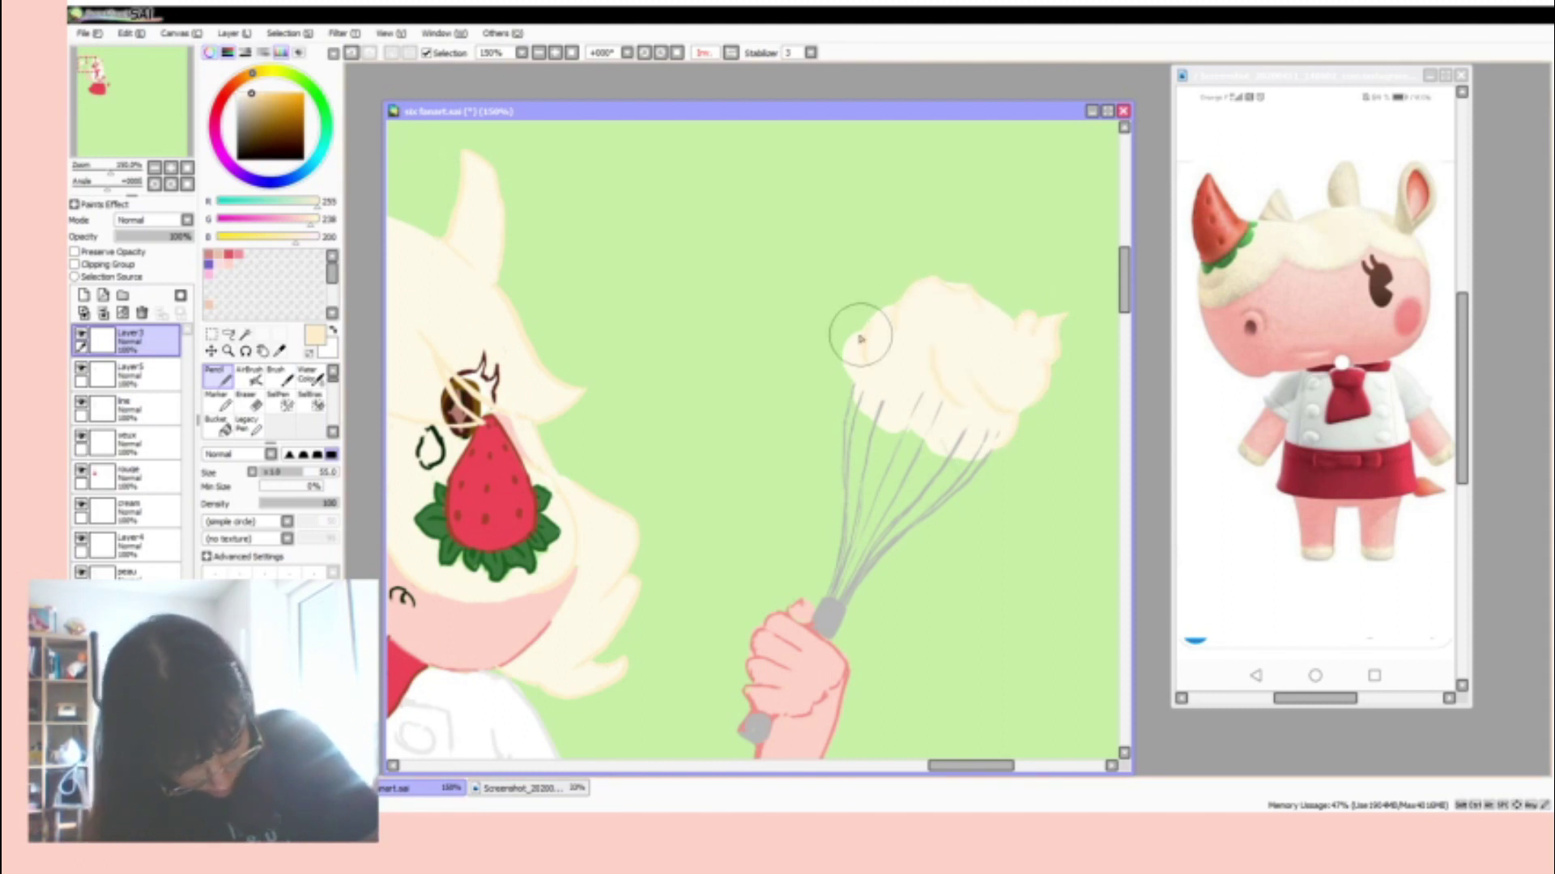
scroll(883, 368, "down", 3)
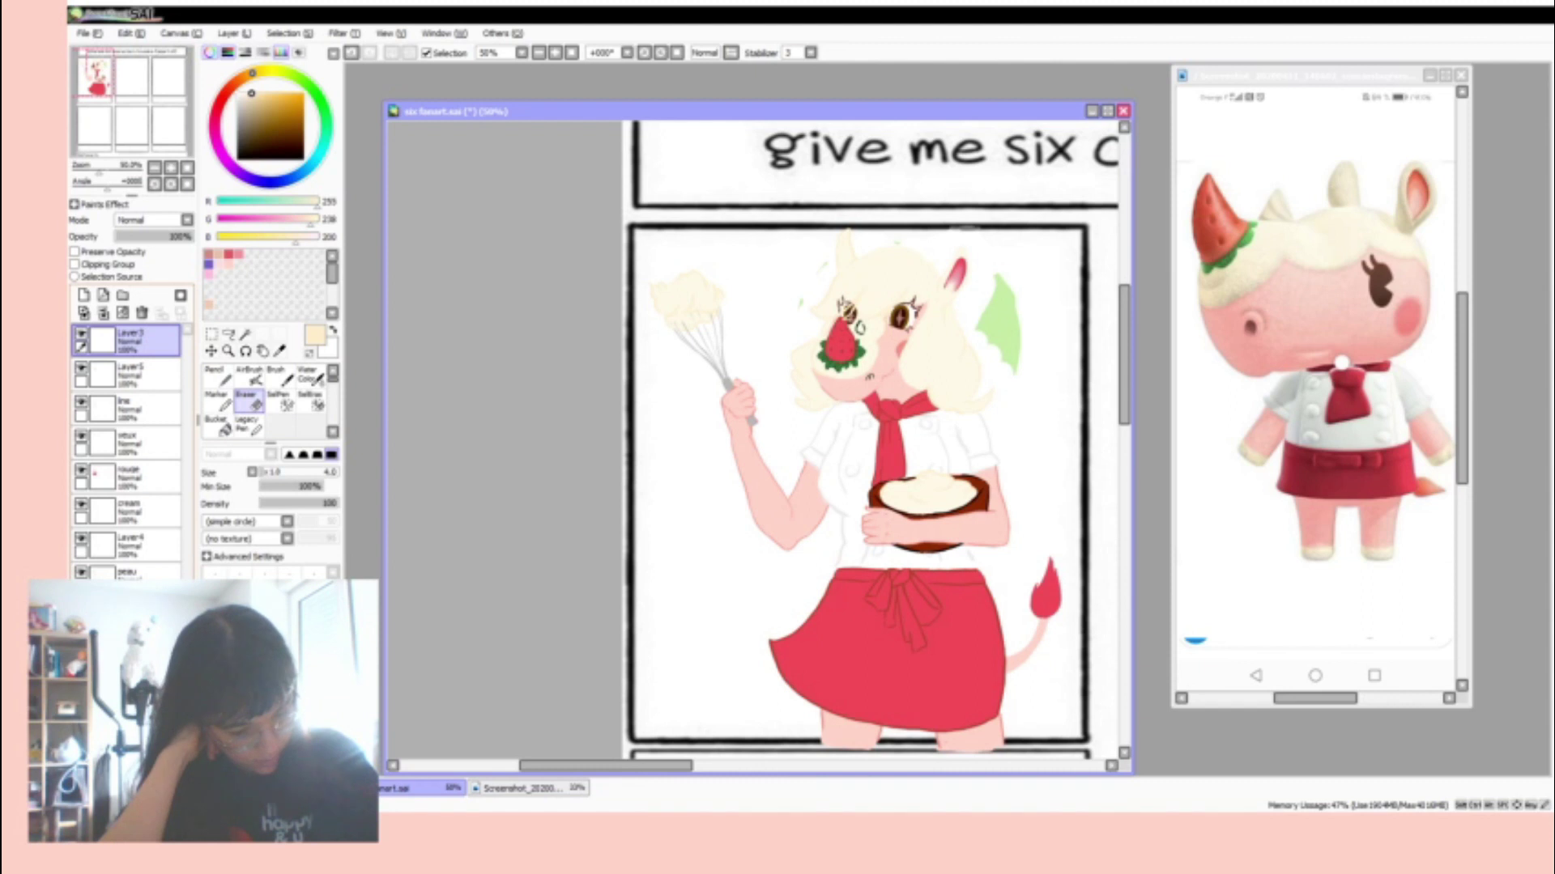
- Cover the leftover green beside the head with white and erase the legs' overflow below the panel frame
key("n")
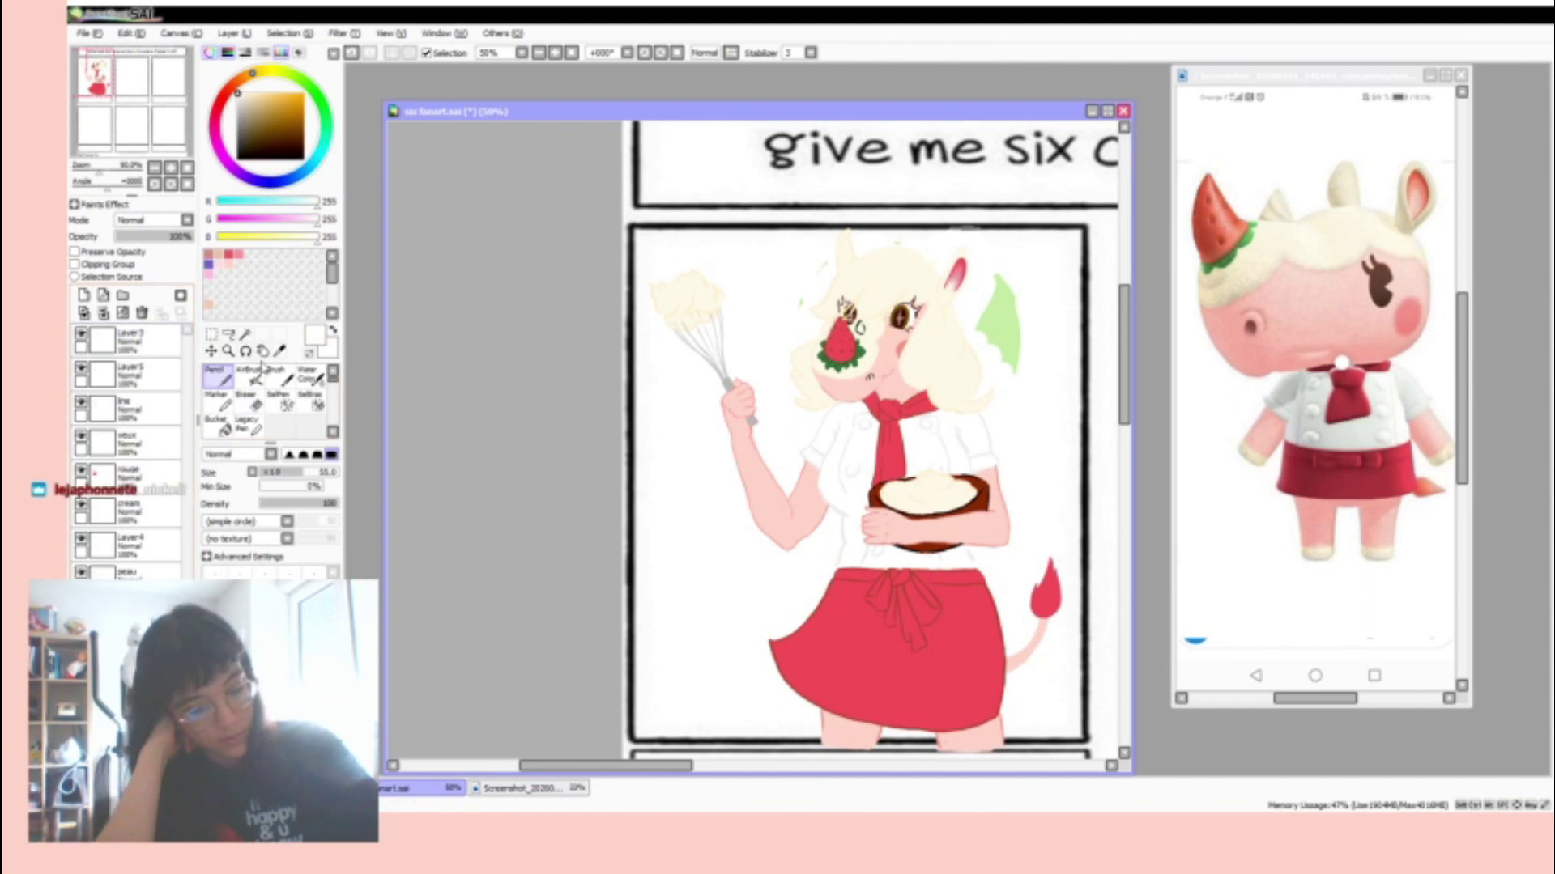
scroll(870, 437, "down", 2)
key("e")
left_click_drag(1004, 658, 806, 667)
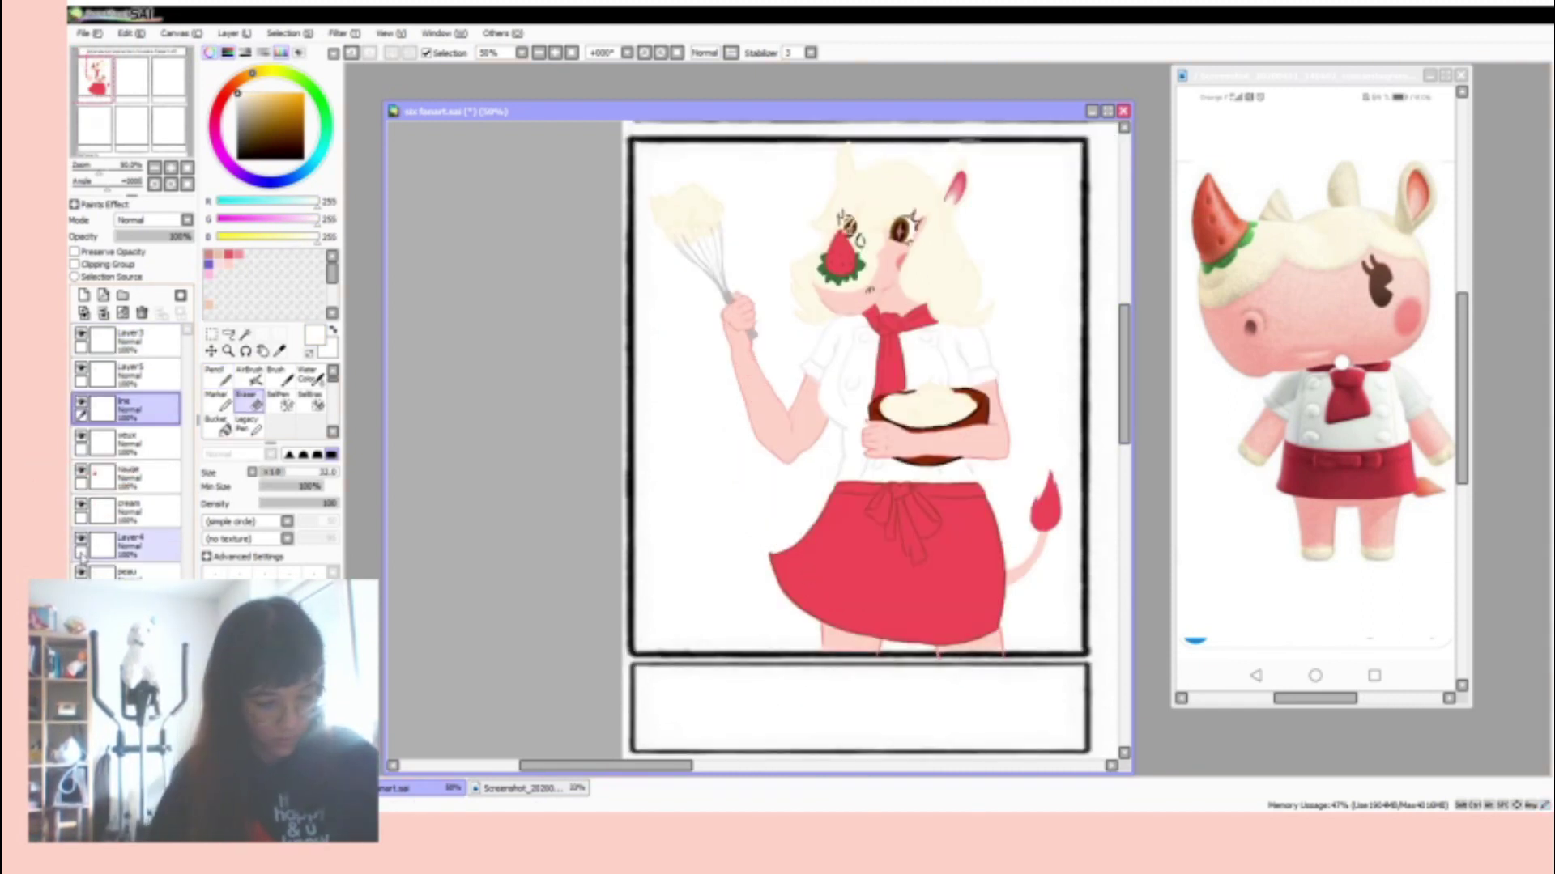
- Sample the skirt's red, RGB 232, 62, 88, for Pencil lettering in the caption box below the drawing
left_click(129, 478)
left_click(931, 600, "alt")
scroll(1127, 399, "down", 2)
key("n")
mouse_move(684, 627)
left_mouse_down()
mouse_move(704, 579)
mouse_move(669, 630)
mouse_move(682, 605)
left_mouse_up()
key("ctrl+z")
mouse_move(706, 603)
left_mouse_down()
mouse_move(711, 625)
mouse_move(842, 600)
left_mouse_up()
key("ctrl+z")
key("ctrl+z")
key("ctrl+z")
key("ctrl+z")
key("ctrl+z")
key("ctrl+z")
key("ctrl+z")
key("ctrl+z")
- Hand-letter "Patty d'animal crossing" in red with small hearts in the caption box, and maximize the canvas window
mouse_move(659, 590)
left_mouse_down()
mouse_move(693, 597)
mouse_move(685, 647)
mouse_move(877, 611)
mouse_move(1052, 620)
left_mouse_up()
left_click_drag(932, 595, 1020, 576)
left_click_drag(821, 586, 828, 588)
scroll(826, 589, "up", 3)
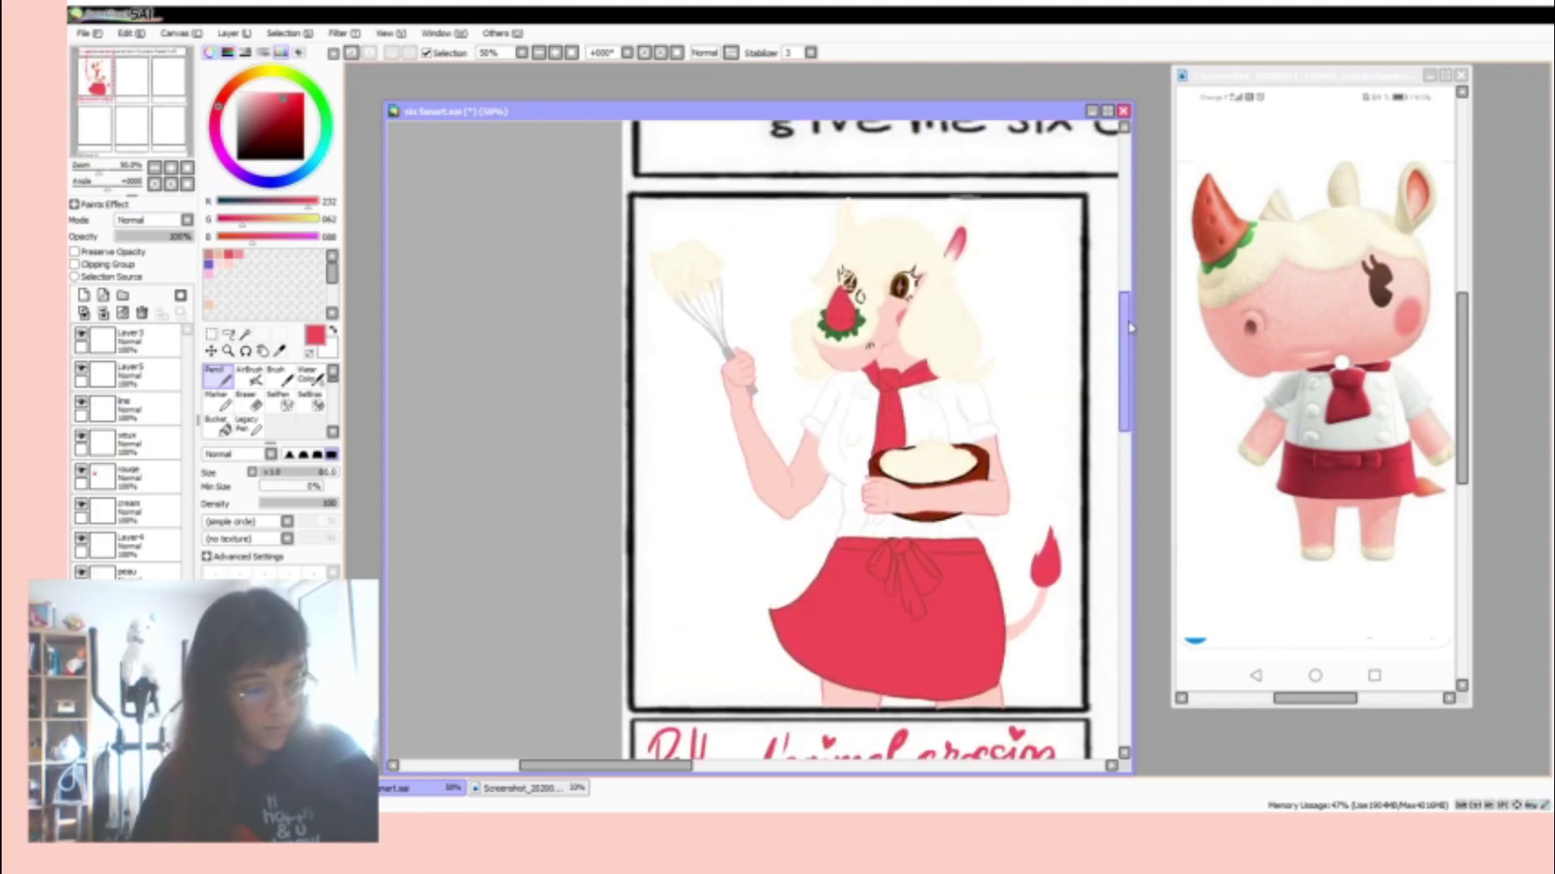
left_click(1107, 111)
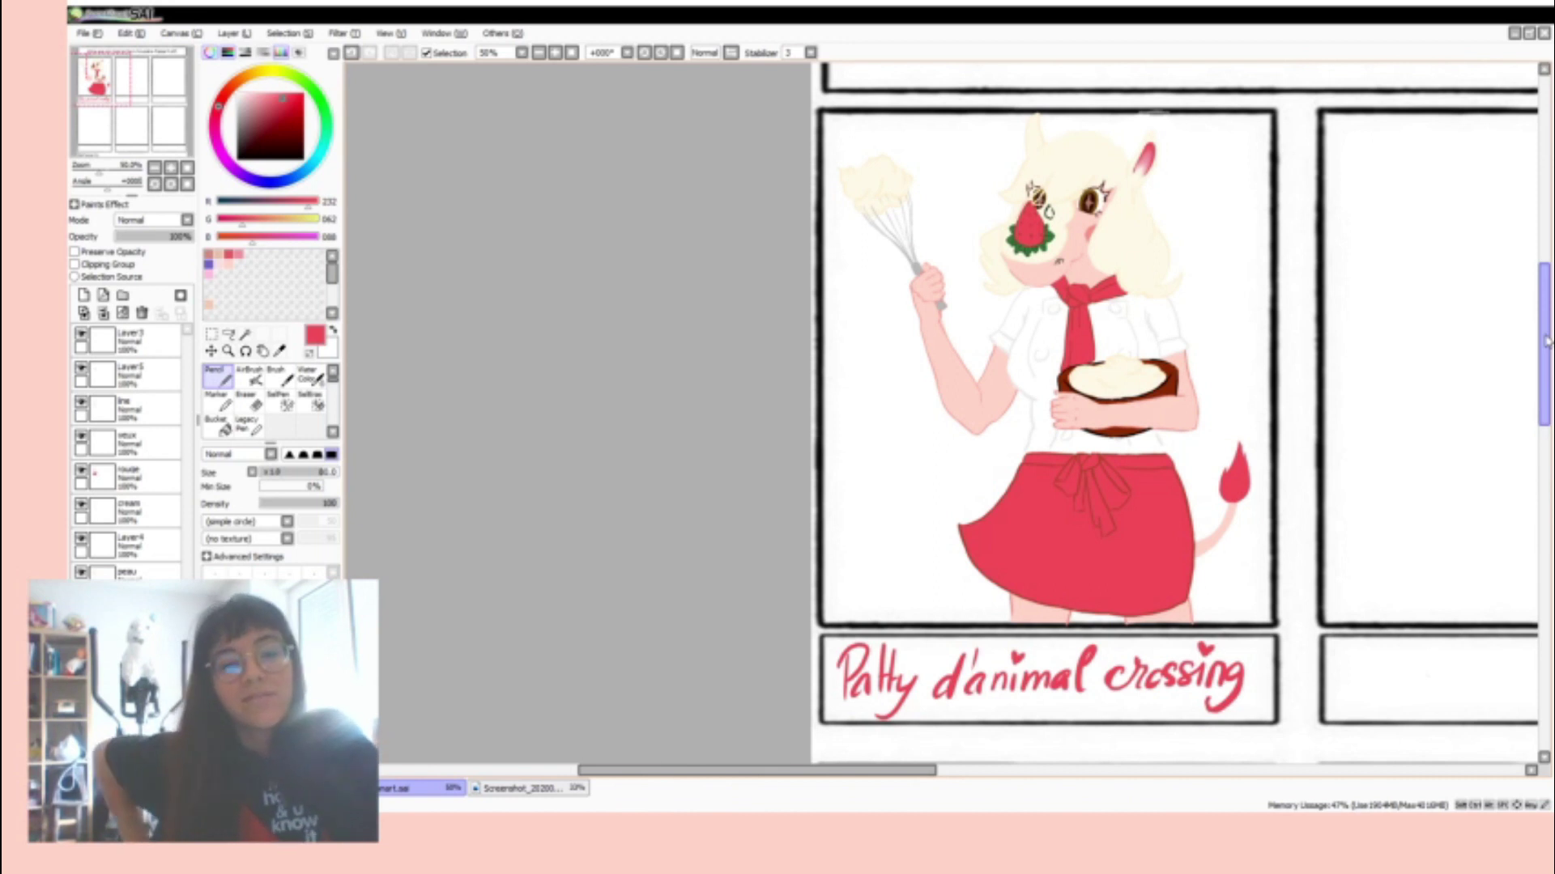